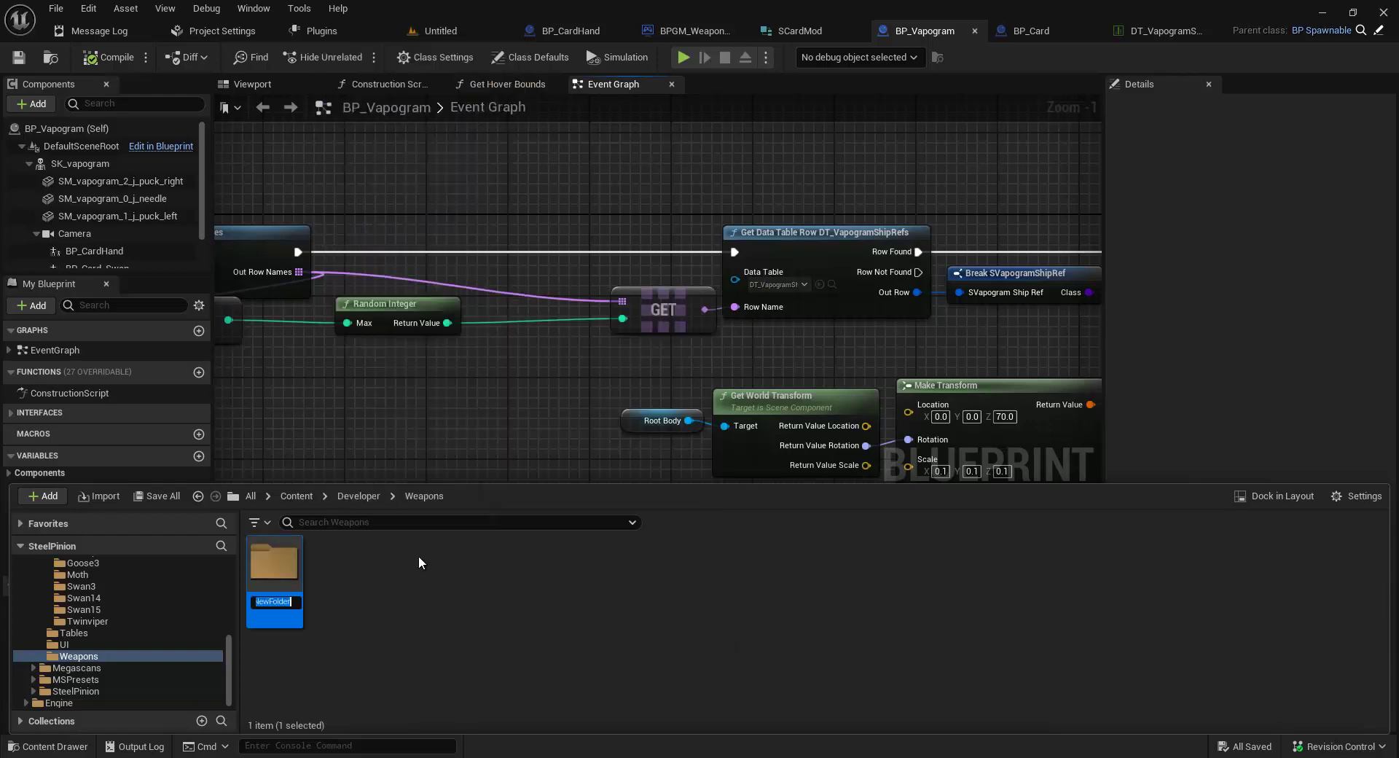
Step: Name the new Weapons subfolder 'Railgun' and open its empty contents
type("Railgun")
key("Return")
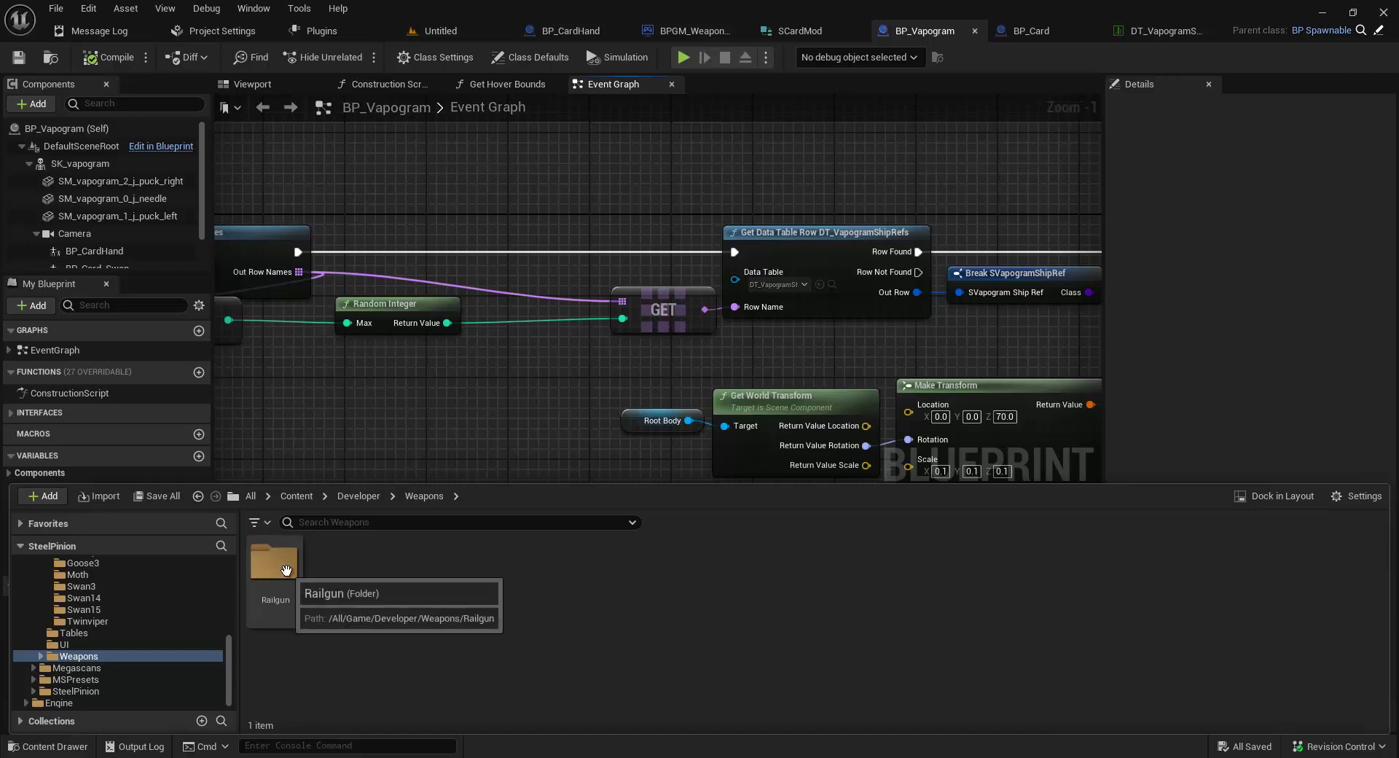
double_click(275, 569)
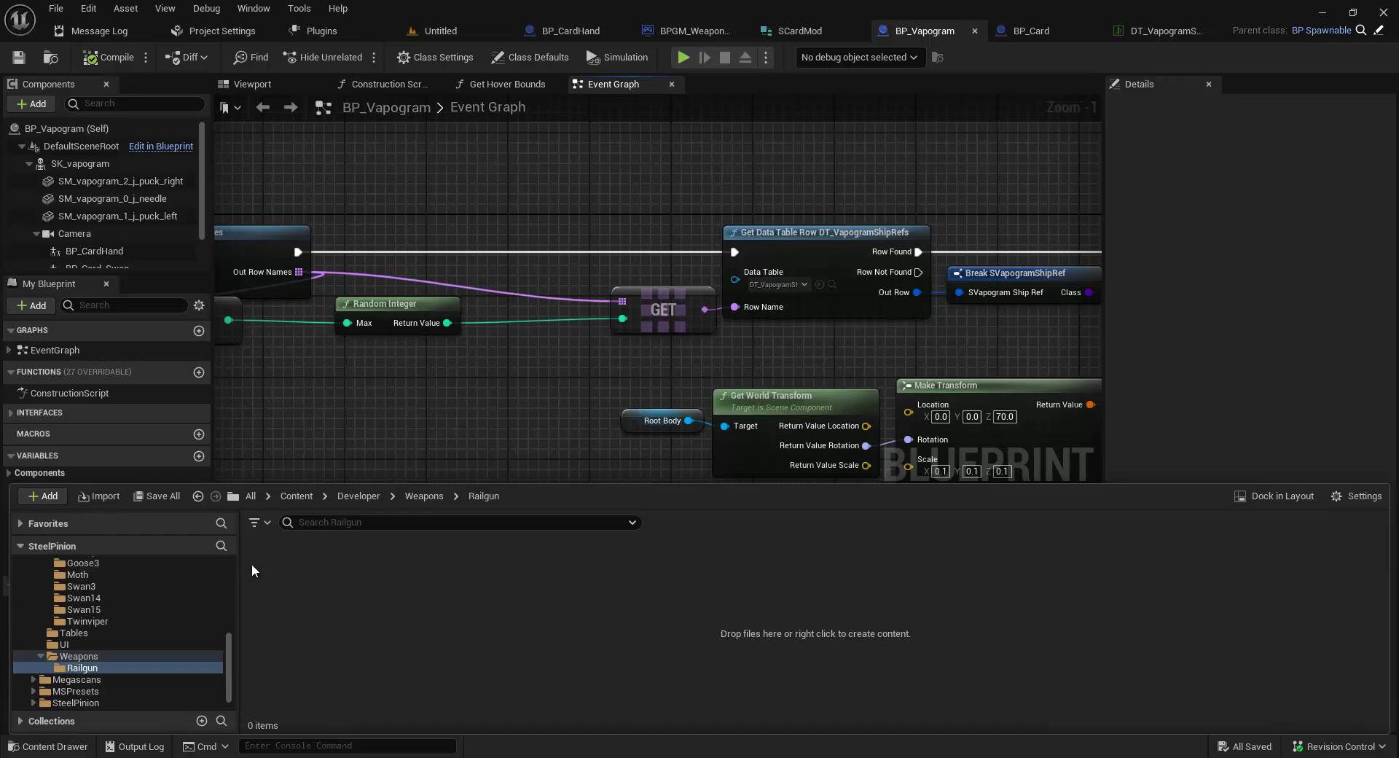
left_click(429, 497)
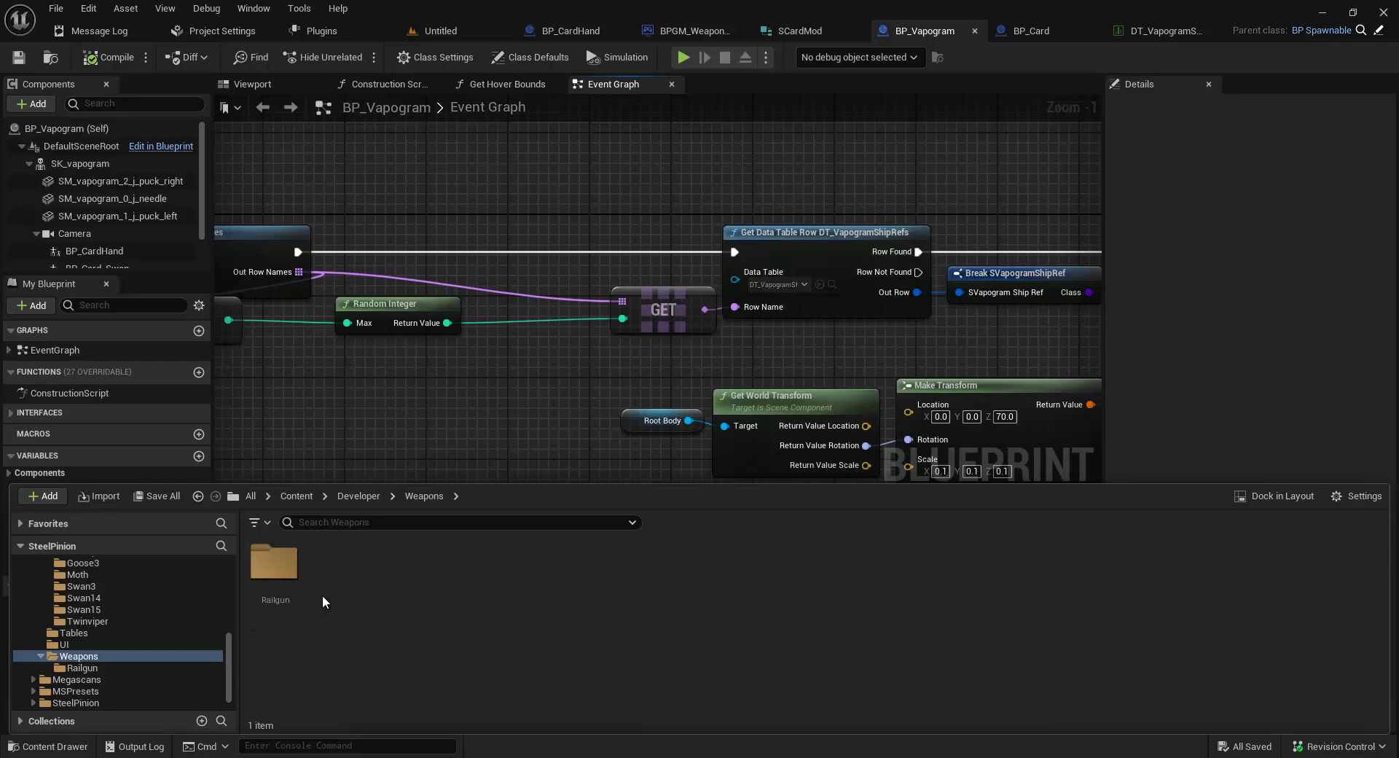
double_click(274, 565)
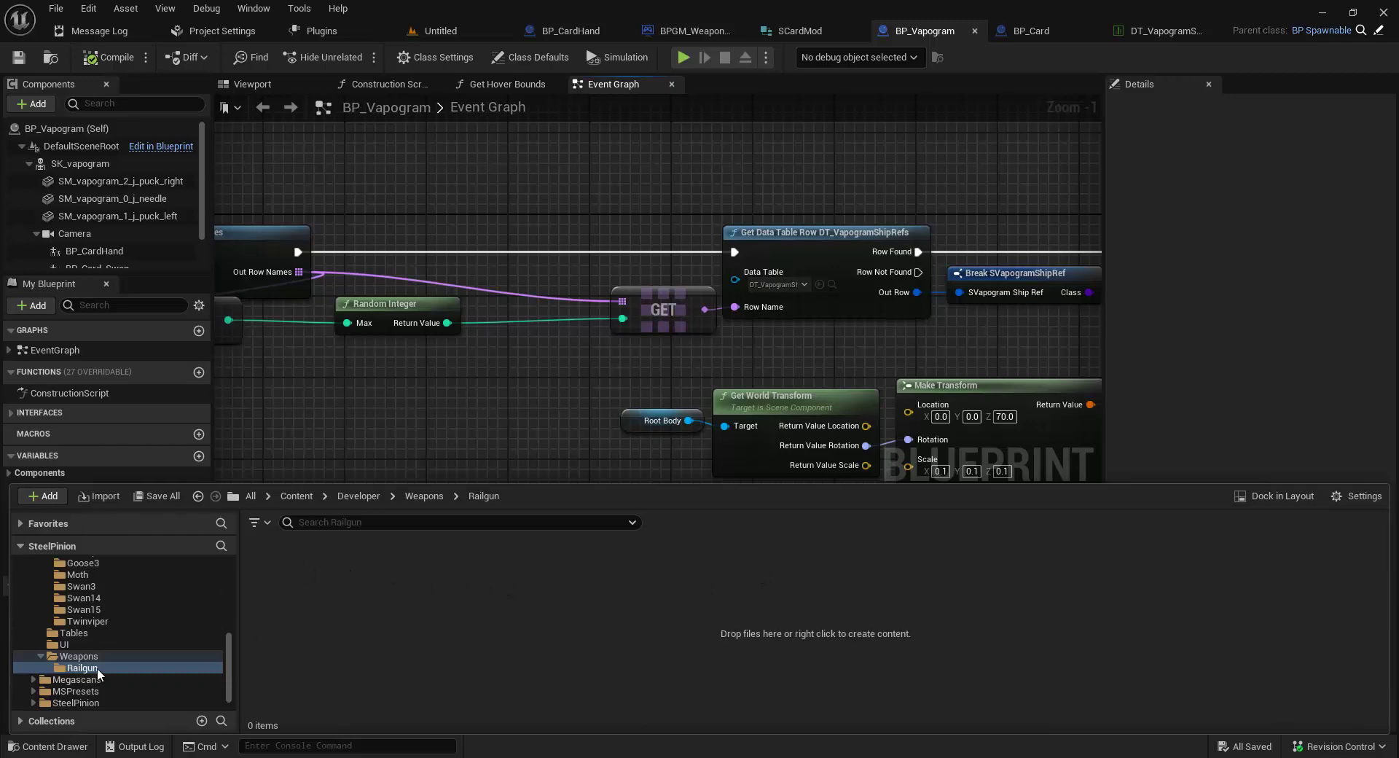
Step: Import the railgun FBX into the Railgun folder as a static mesh using the default FBX options
mouse_move(148, 729)
left_click_drag(177, 523, 368, 581)
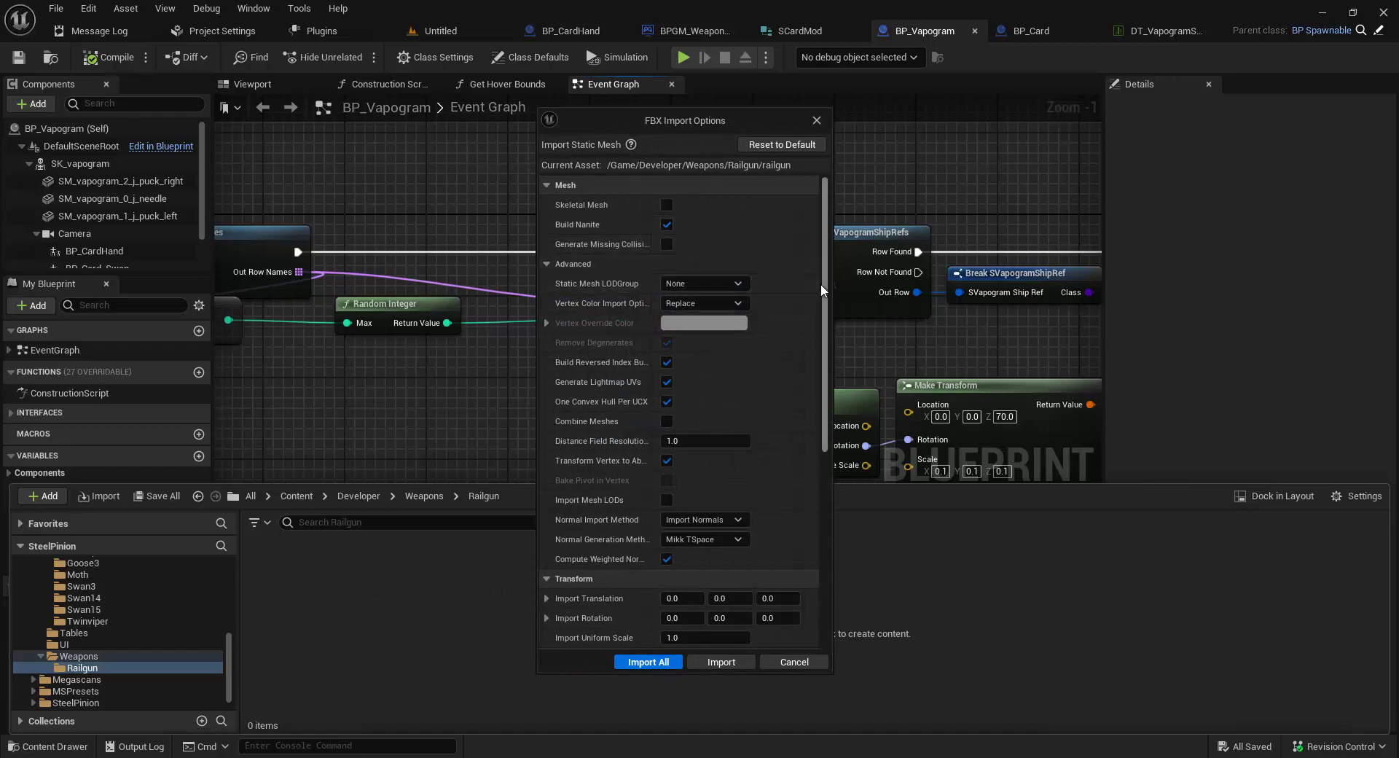
scroll(824, 290, "down", 1)
left_click_drag(824, 295, 817, 322)
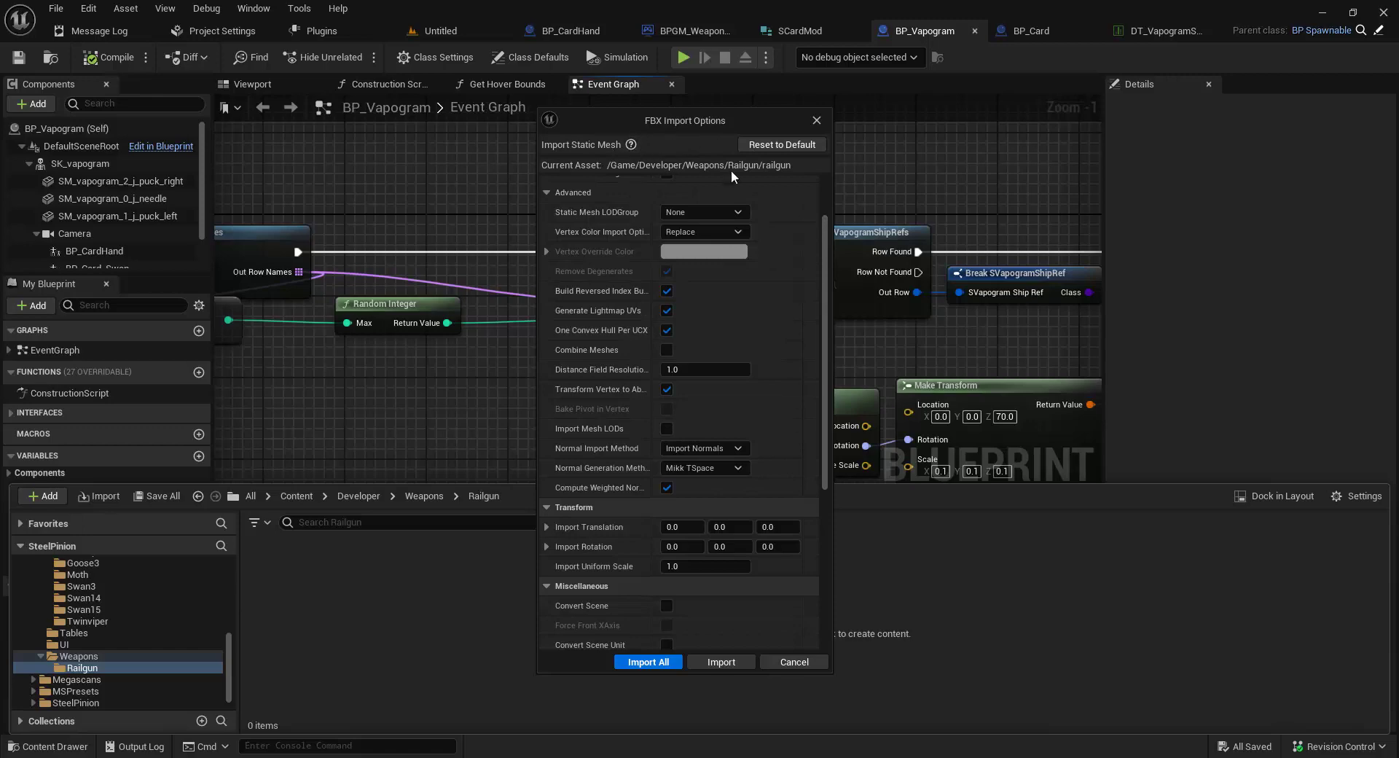
left_click_drag(828, 286, 828, 294)
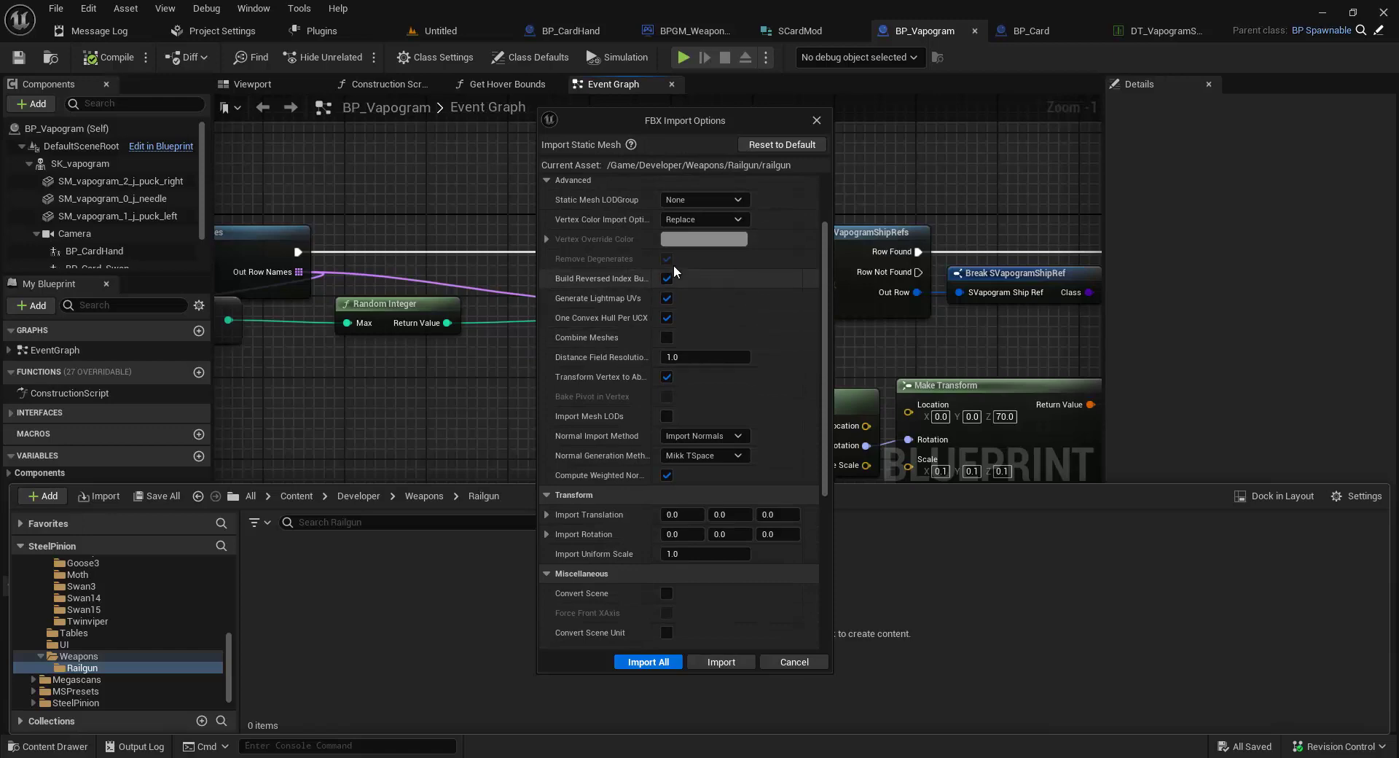
scroll(826, 380, "down", 3)
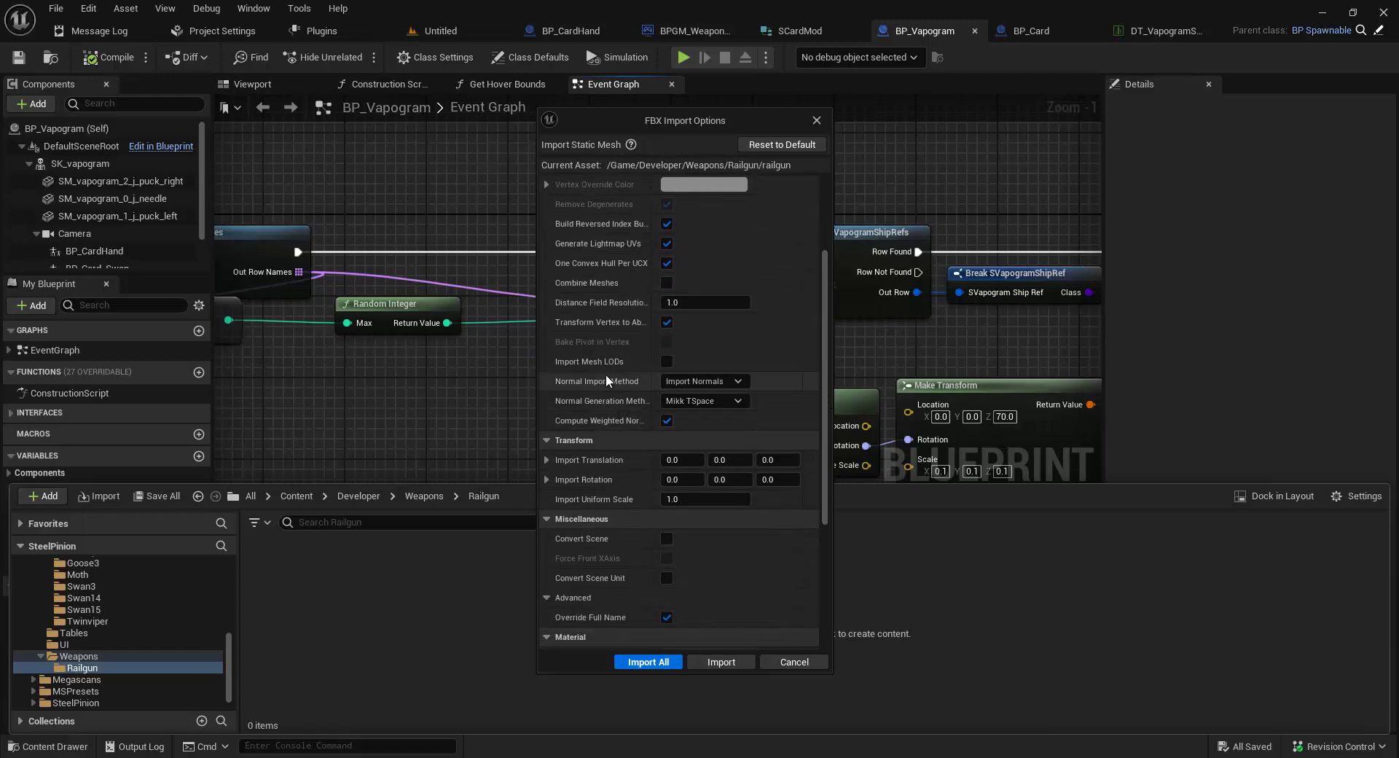
scroll(829, 414, "down", 9)
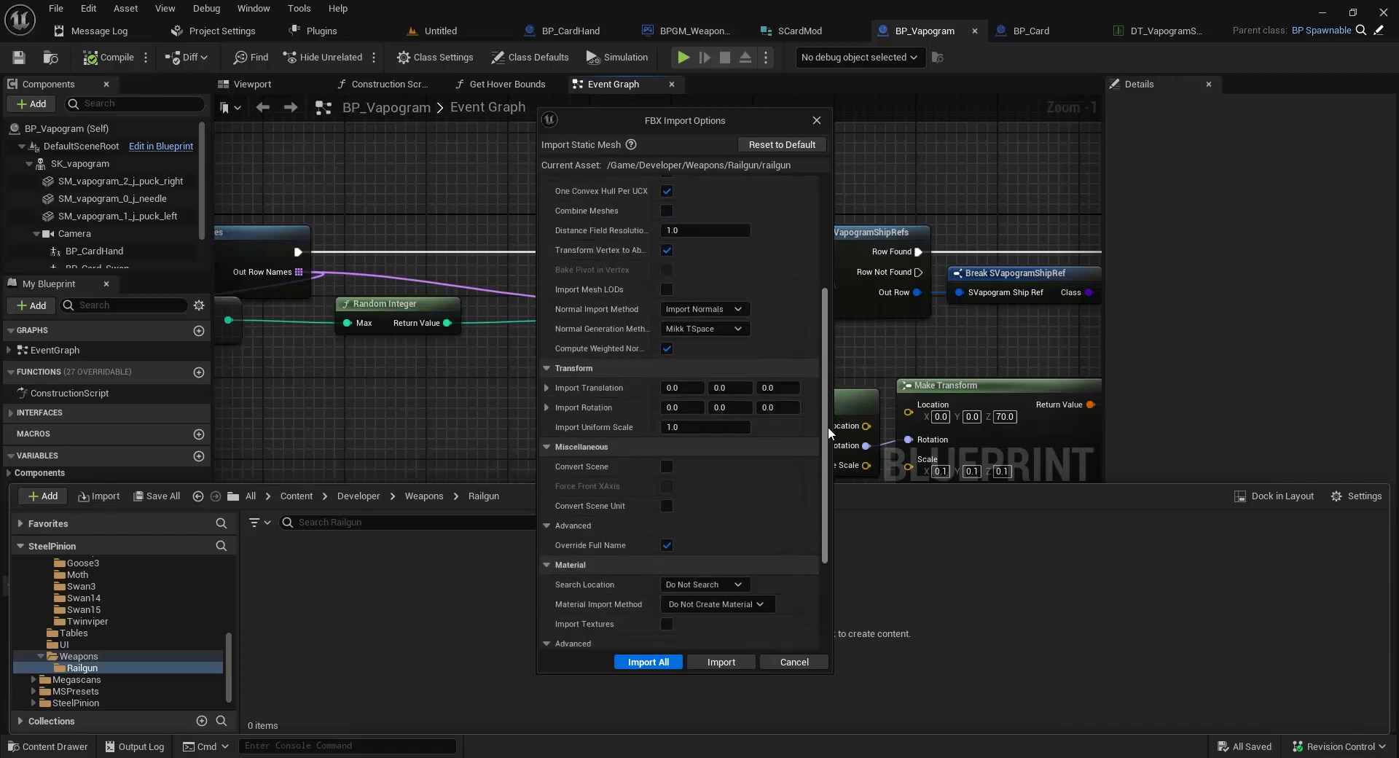
scroll(816, 474, "down", 4)
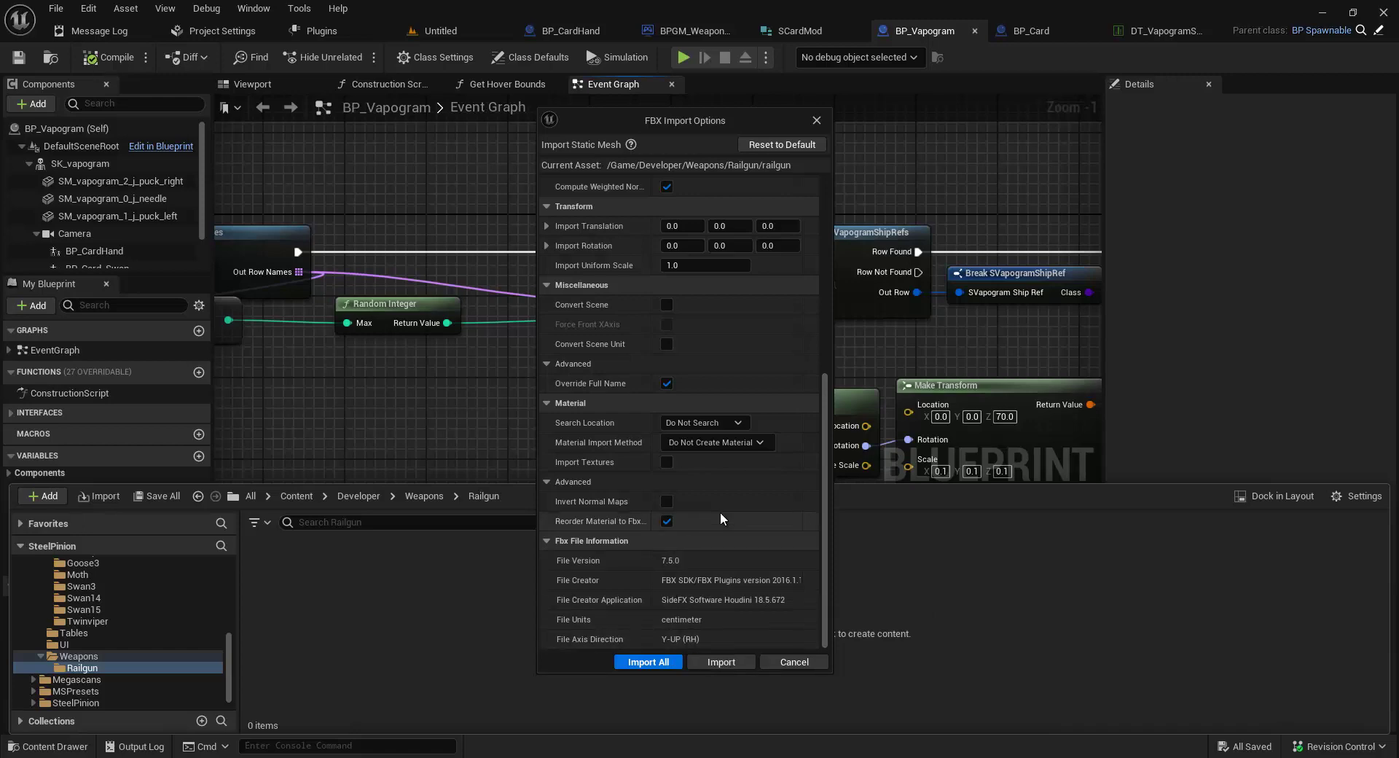
scroll(730, 462, "up", 8)
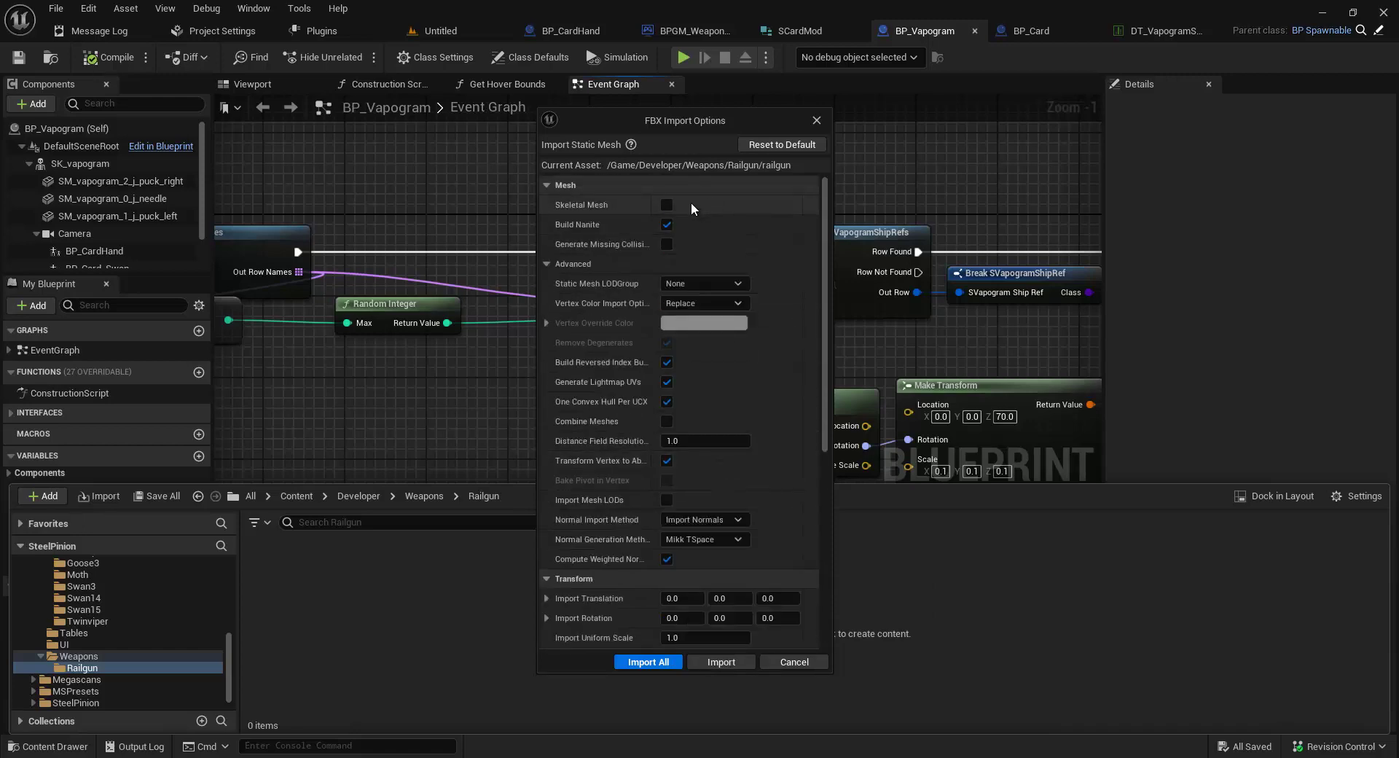
scroll(729, 583, "down", 8)
left_click(722, 662)
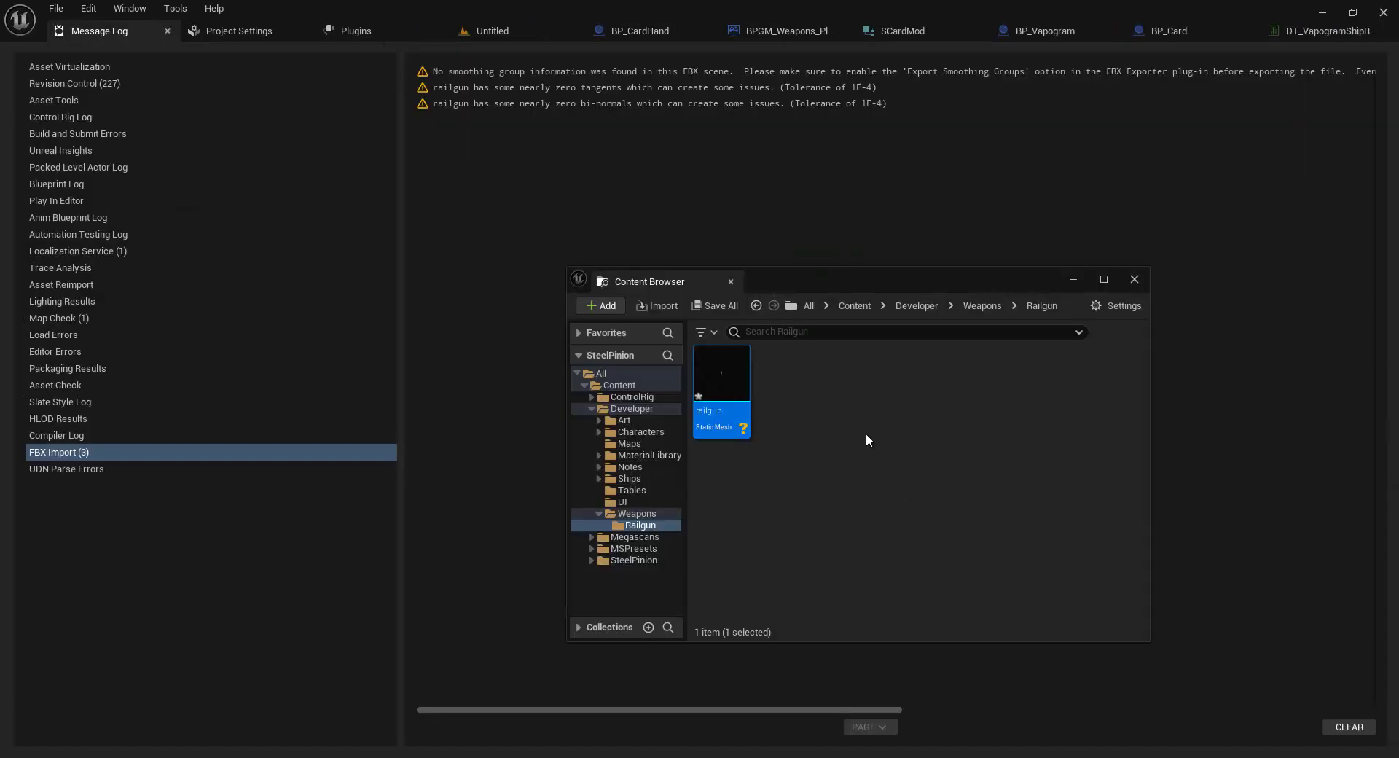
Step: Close the floating asset browser and browse to Content/Developer/Maps in the level editor's Content Drawer
left_click(866, 435)
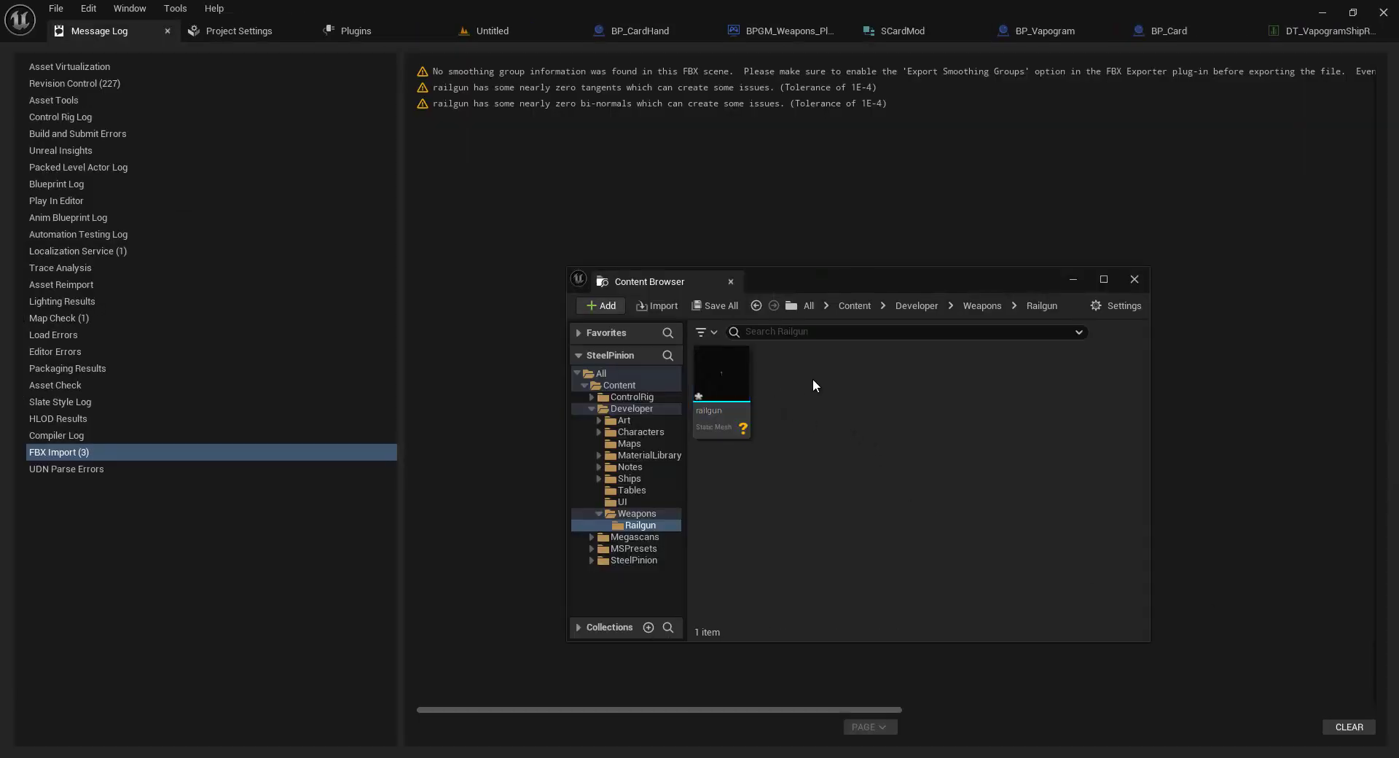
left_click(731, 281)
left_click(503, 32)
key("ctrl+space")
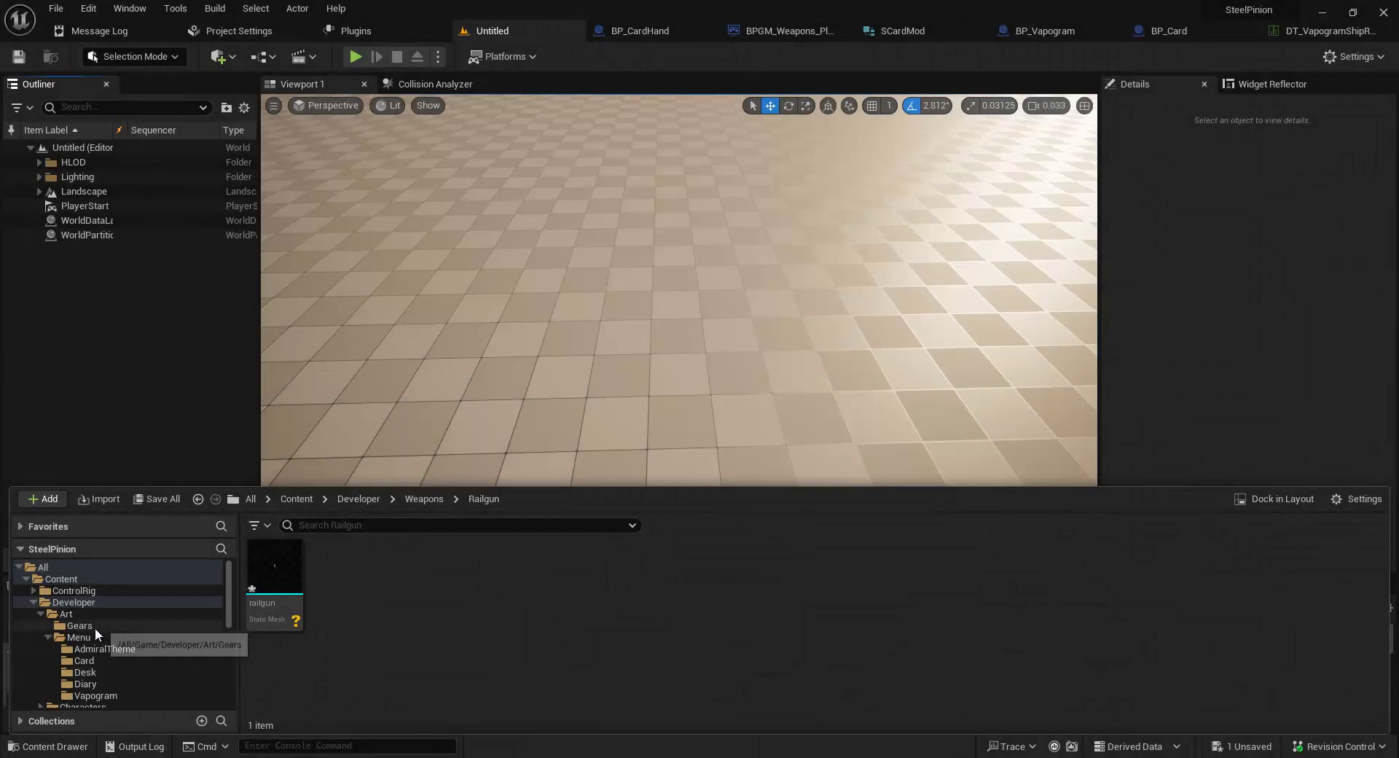
left_click(81, 603)
double_click(401, 572)
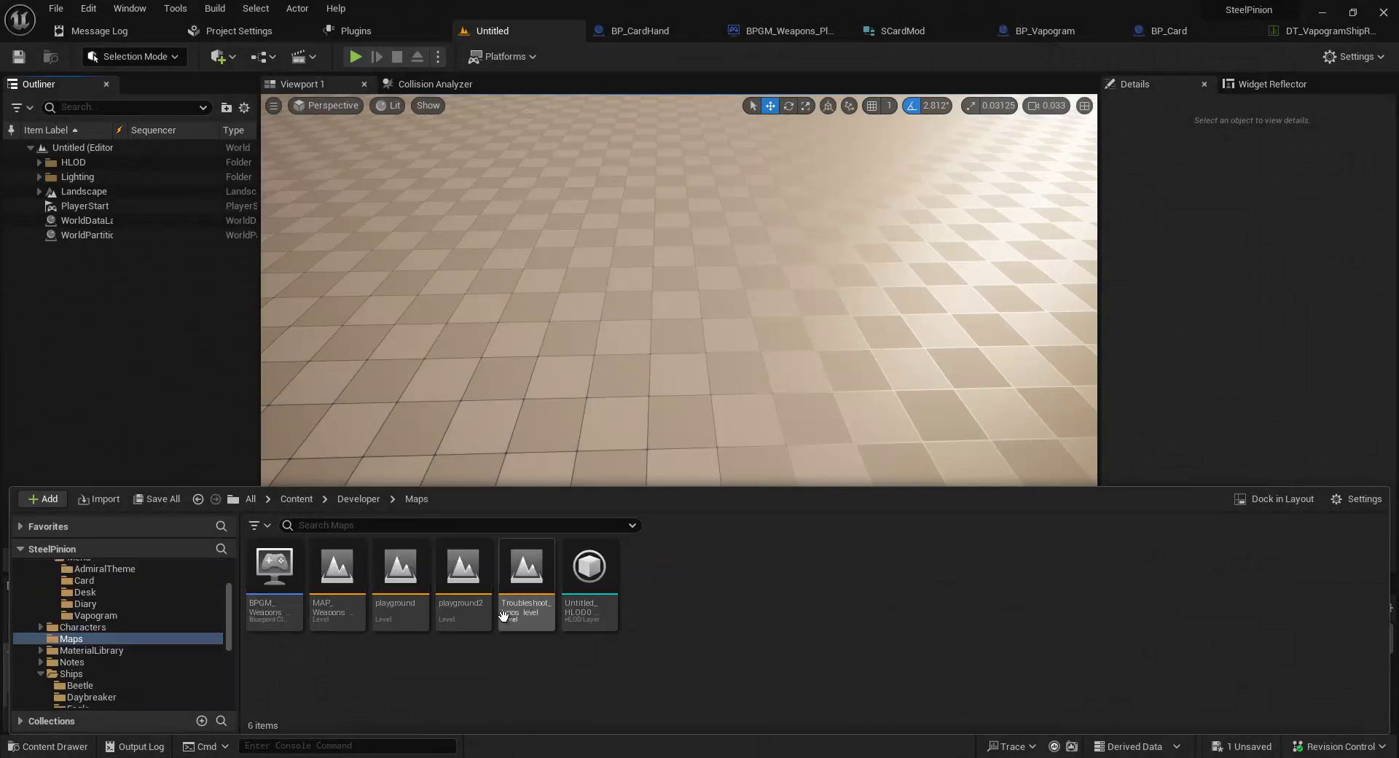
Step: Open MAP_Weapons_Playground, saving the railgun asset when prompted
double_click(338, 579)
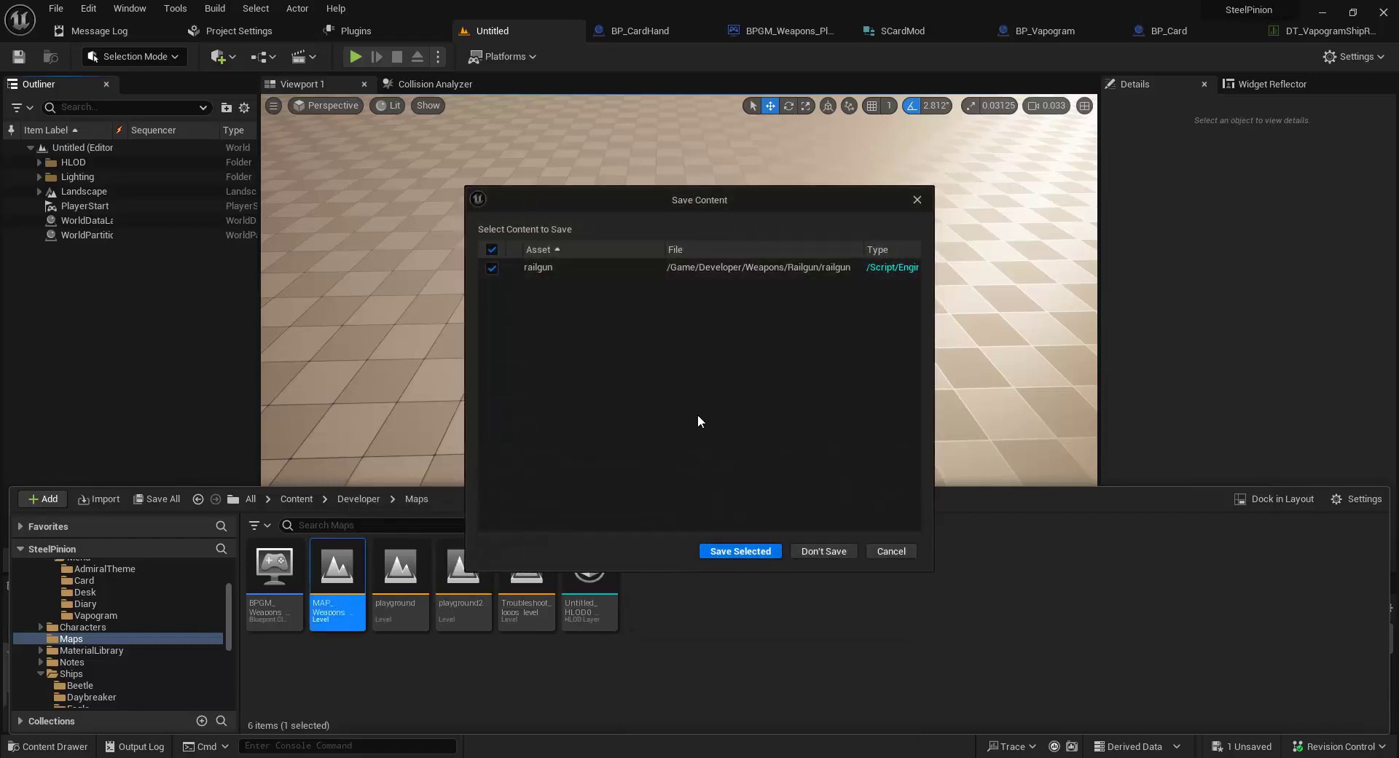
left_click(734, 552)
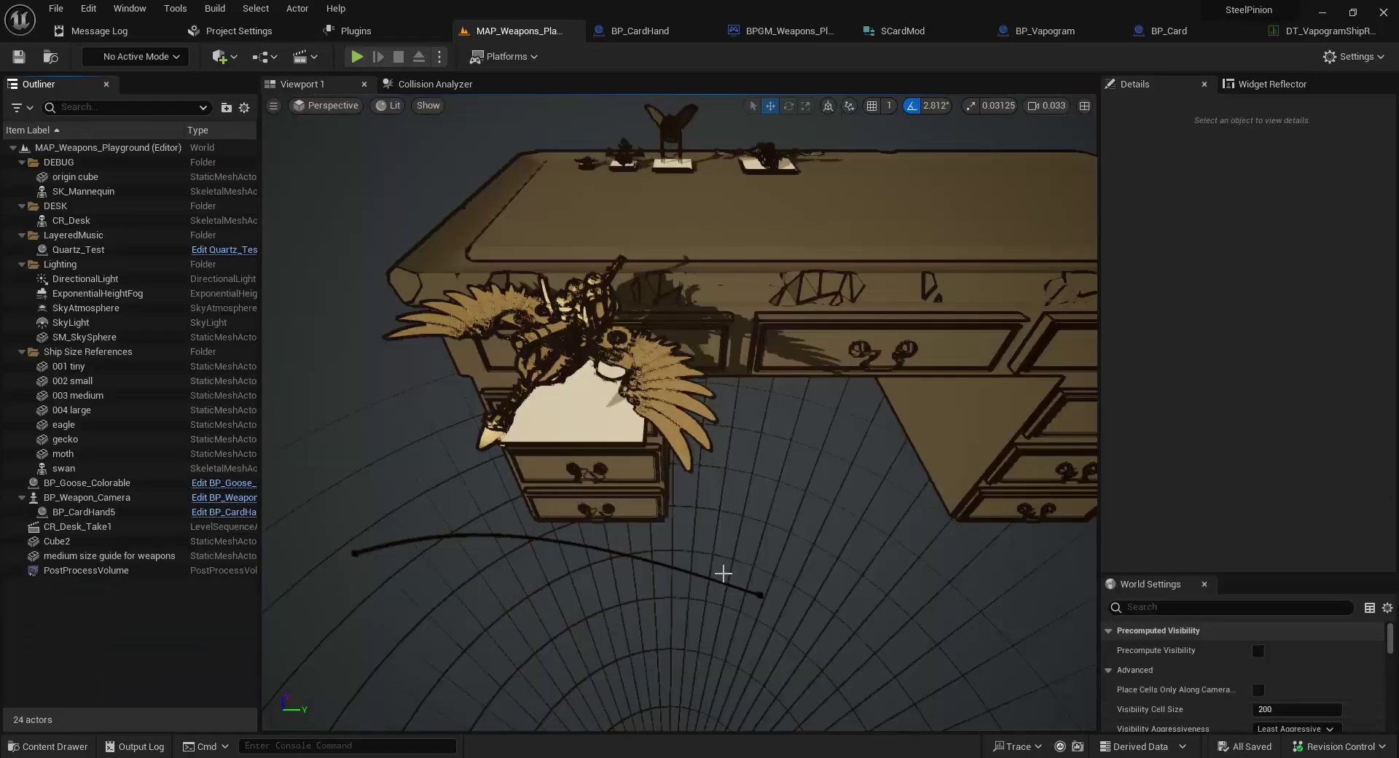
right_click_drag(749, 222, 729, 373)
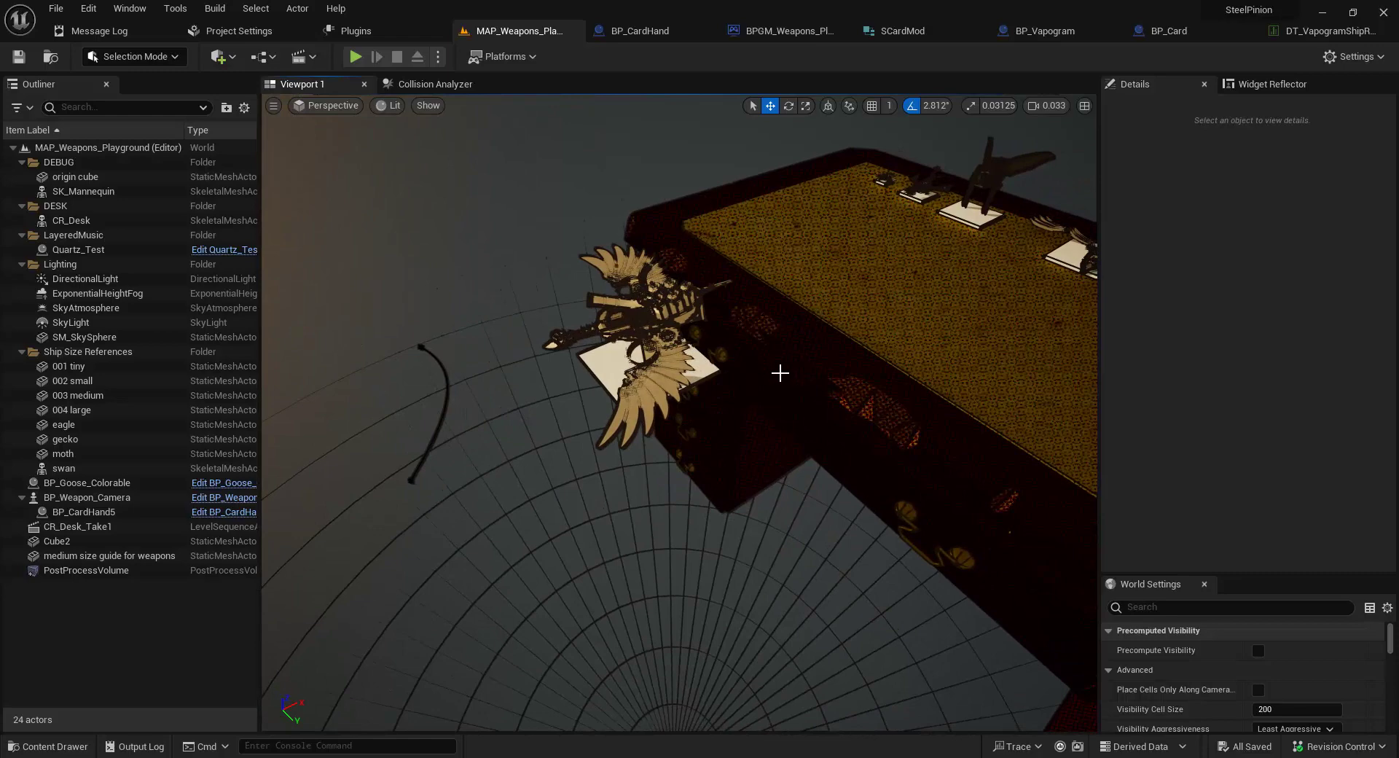
Step: Play-test the level, then open and close the CR_Desk_Take1 level sequence
left_click(355, 56)
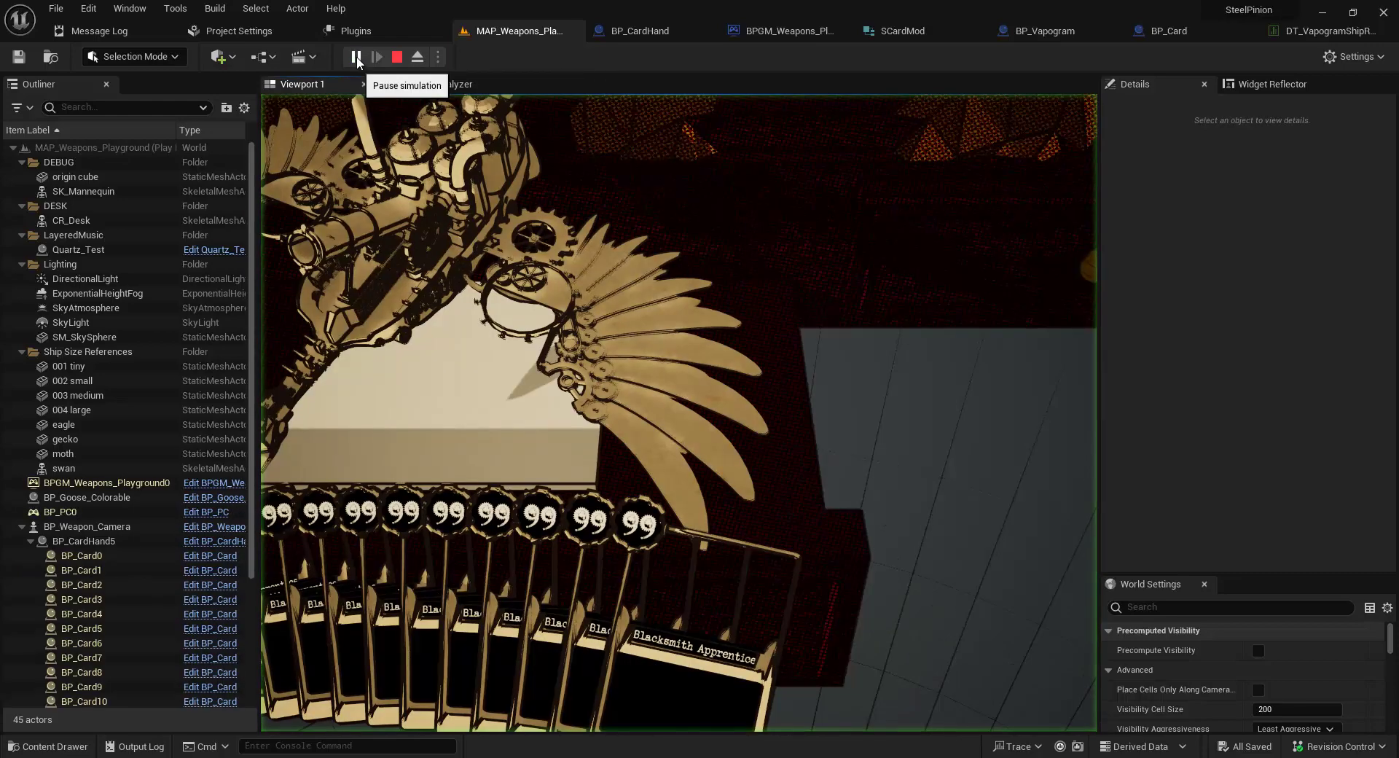
left_click(397, 56)
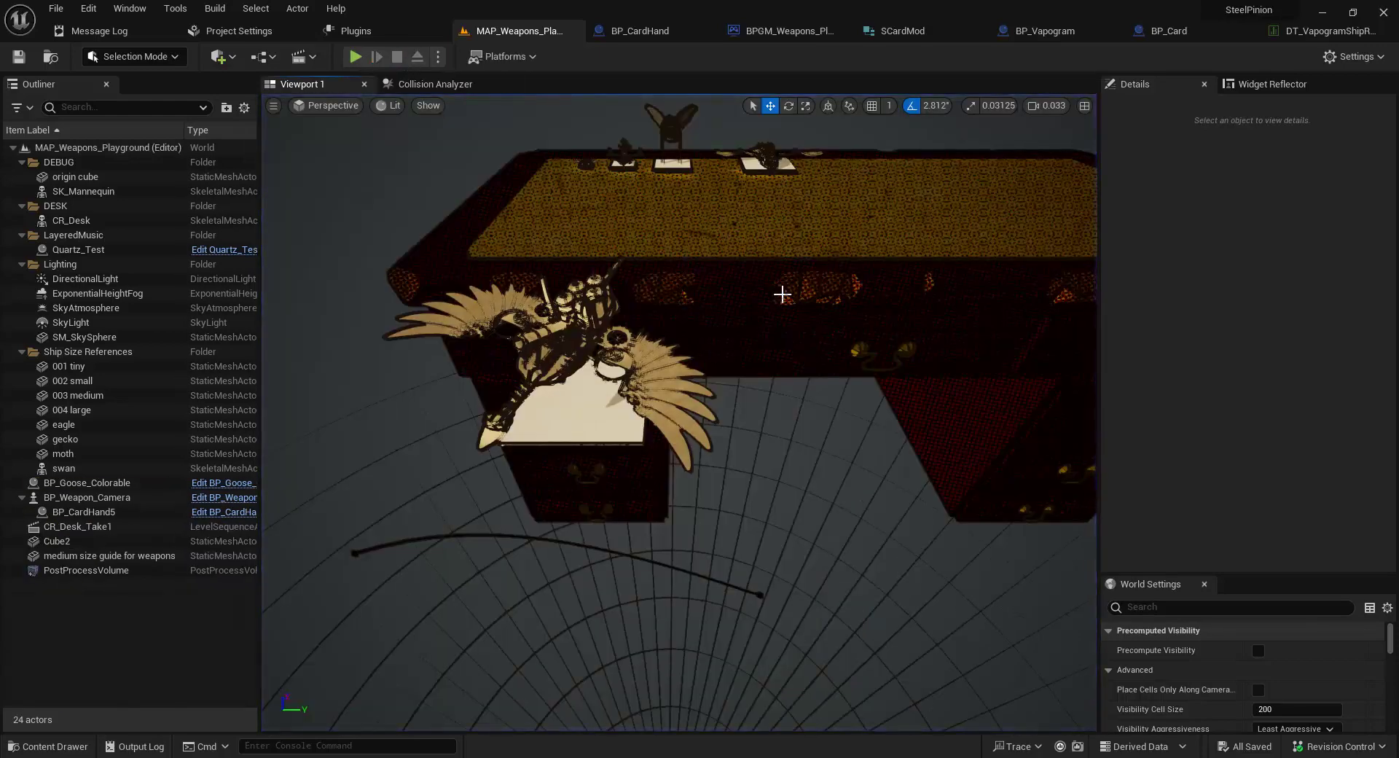
left_click_drag(761, 287, 721, 478, "alt")
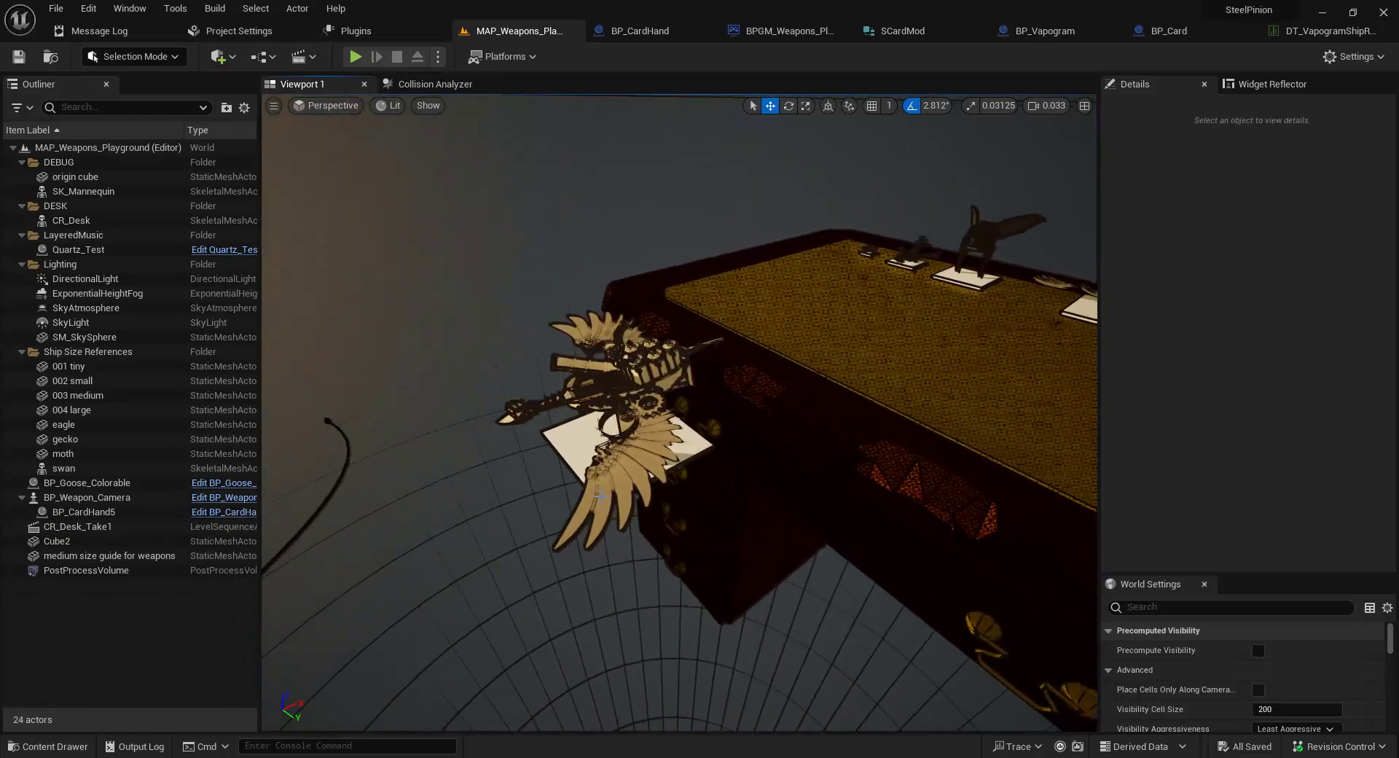
left_click(88, 527)
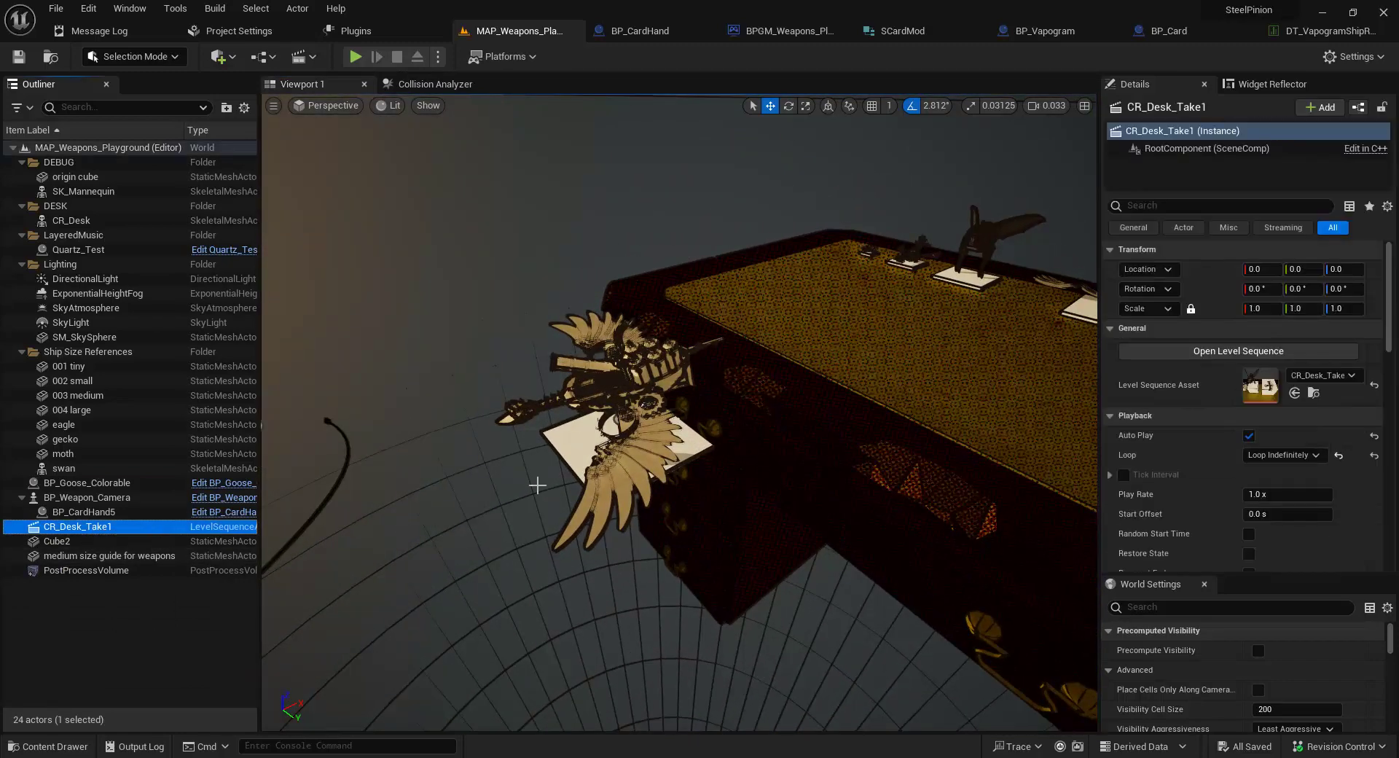
left_click(1182, 352)
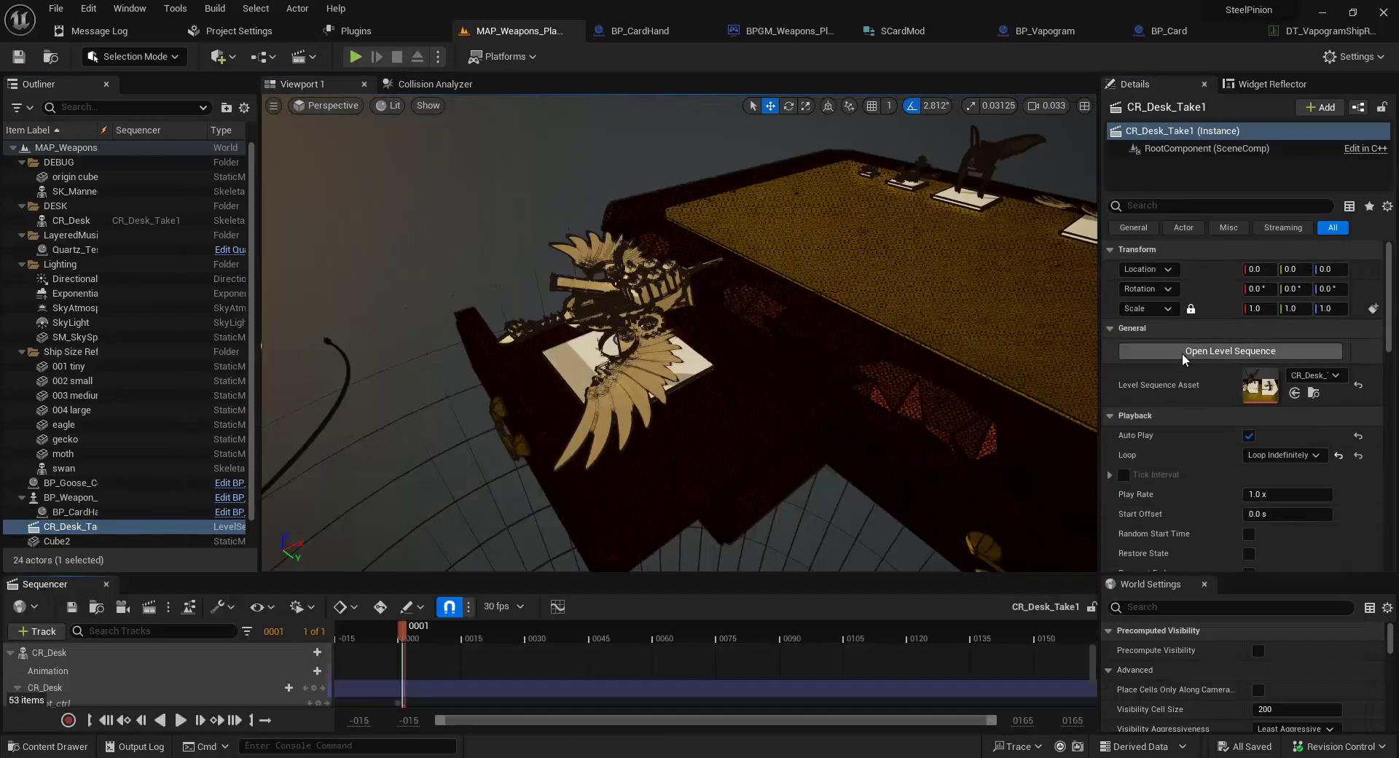
left_click(106, 584)
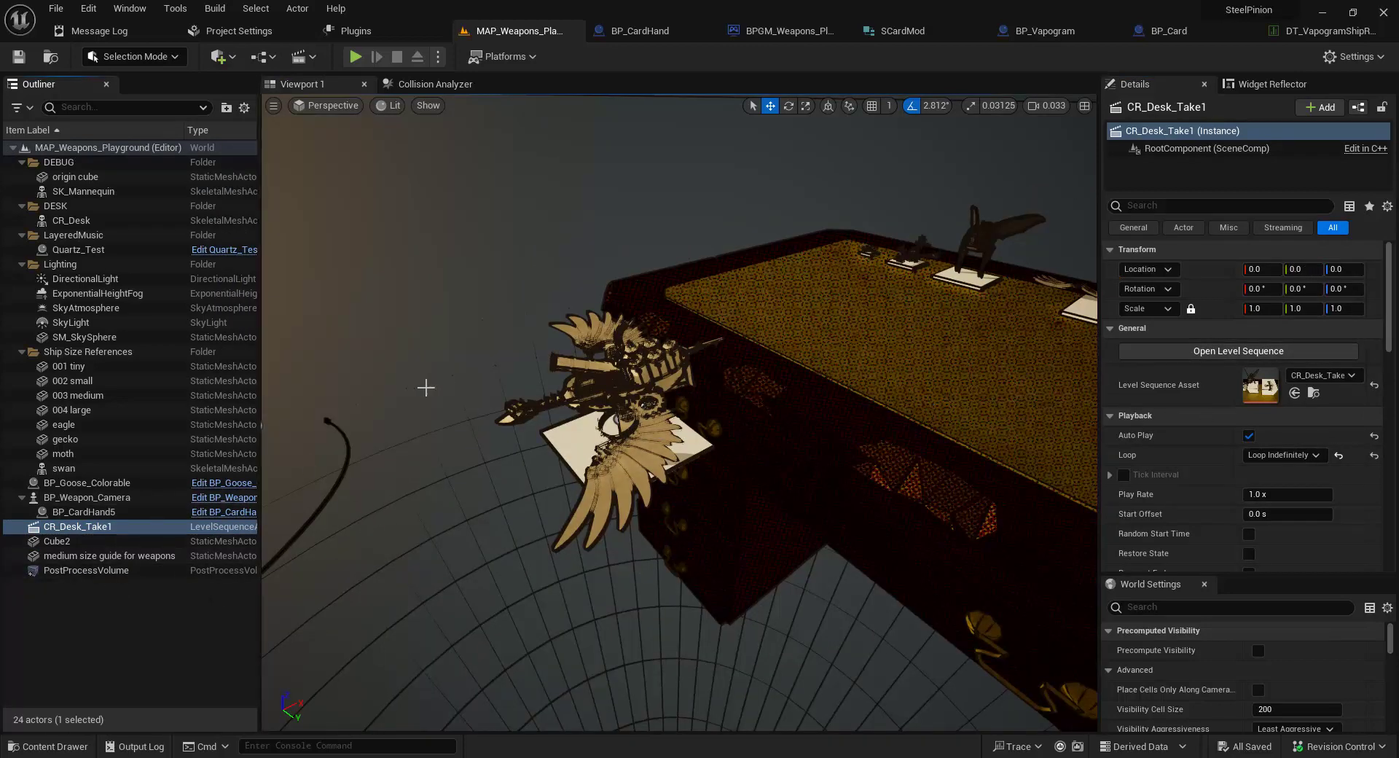
right_click_drag(901, 383, 857, 370)
left_click(51, 636)
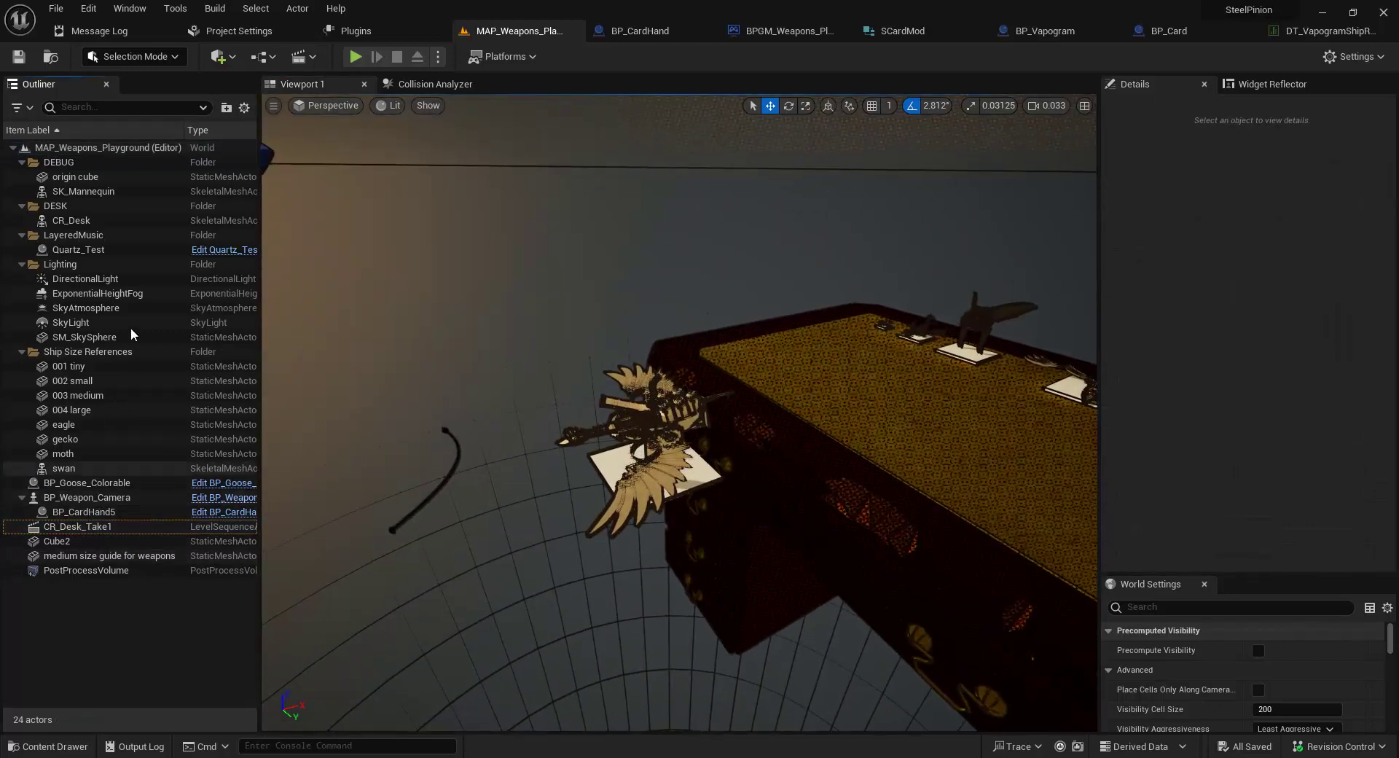
Step: Navigate the Content Drawer to Weapons/Railgun and open the imported railgun mesh
key("ctrl+space")
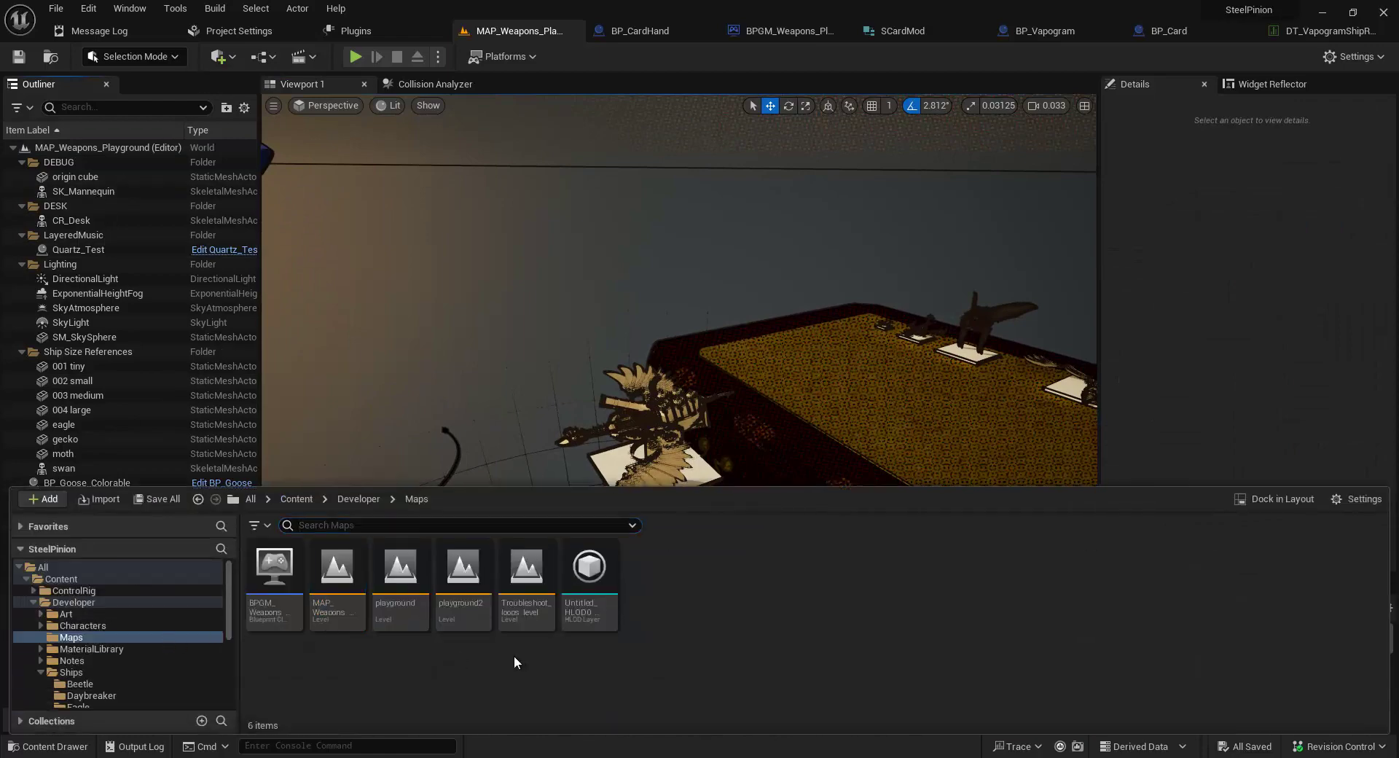
scroll(120, 677, "down", 5)
scroll(113, 665, "down", 2)
left_click(97, 657)
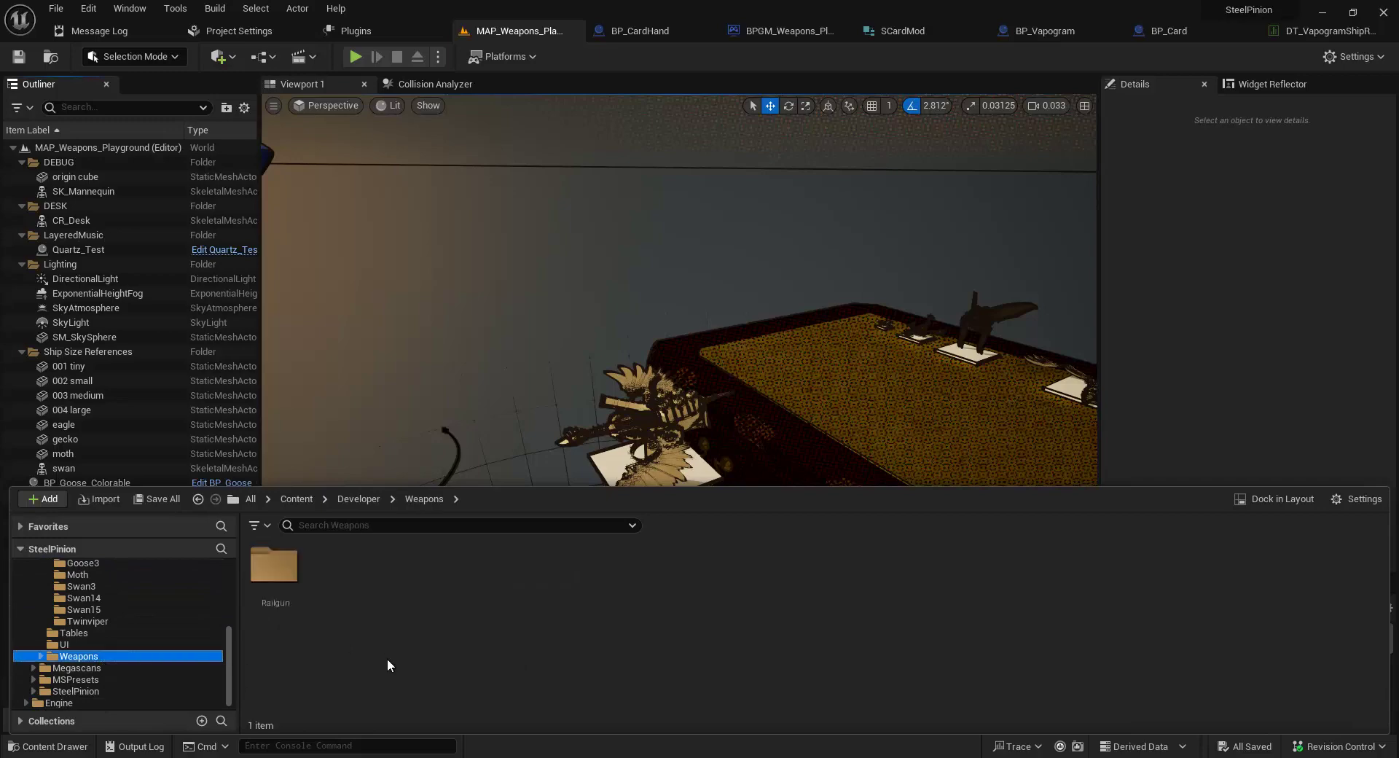
left_click(276, 579)
double_click(276, 580)
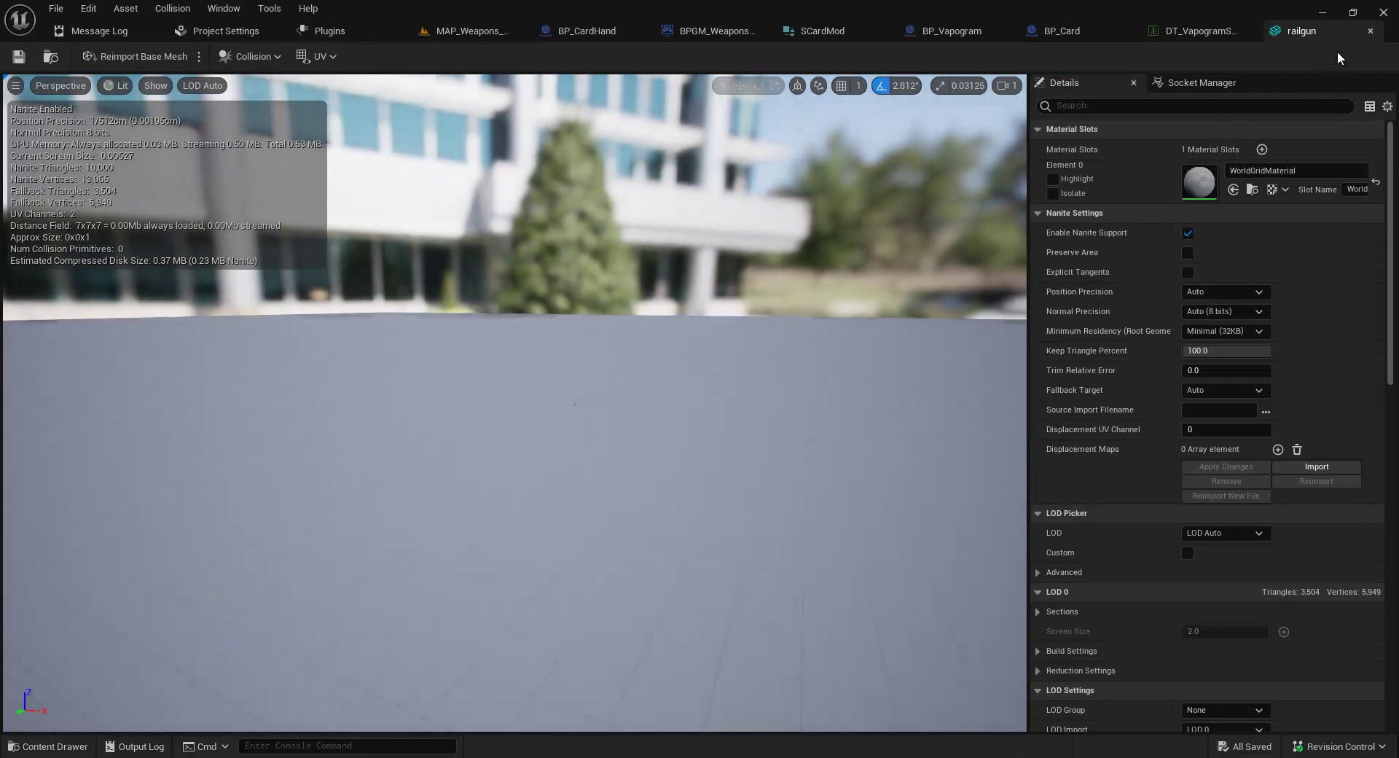
Step: Close the railgun mesh editor, deselect the goose row, and bring back the Content Drawer
key("ctrl+w")
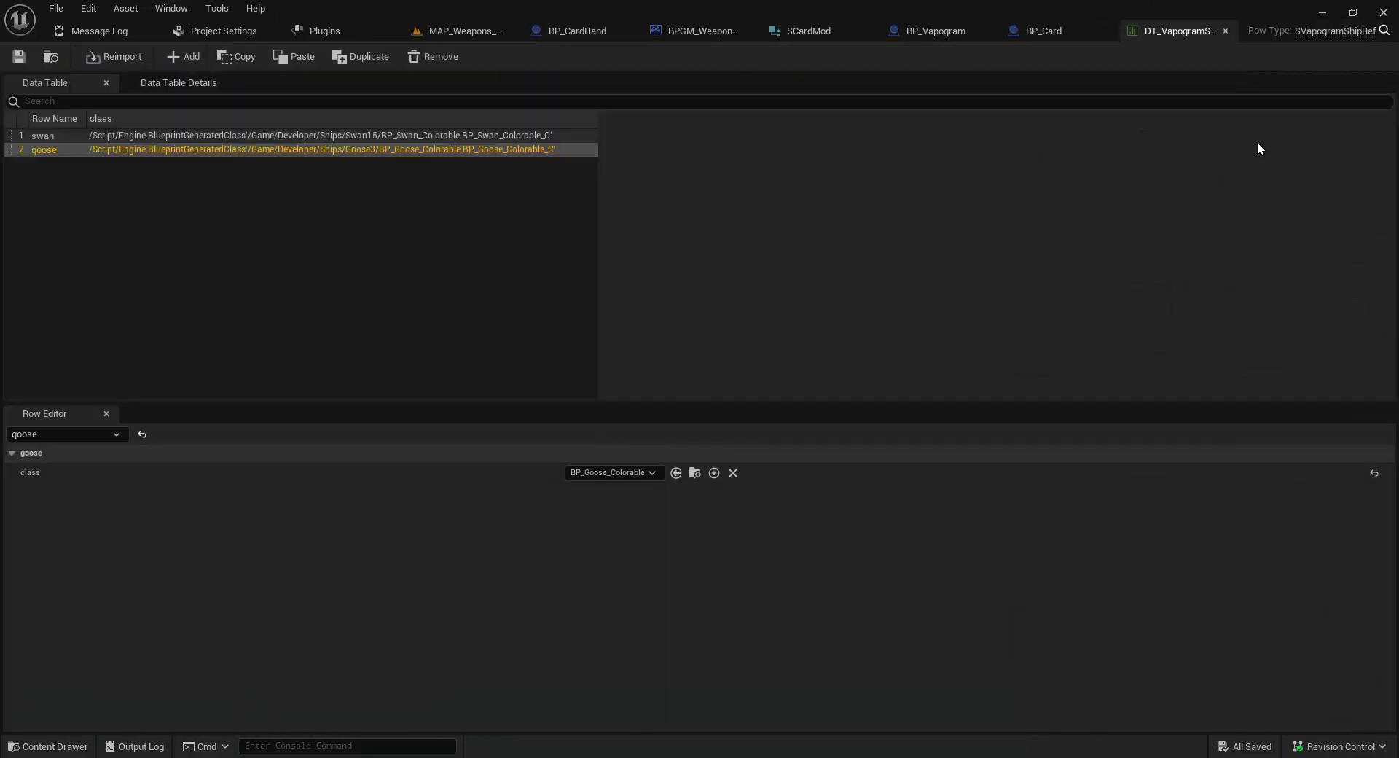
left_click(548, 276)
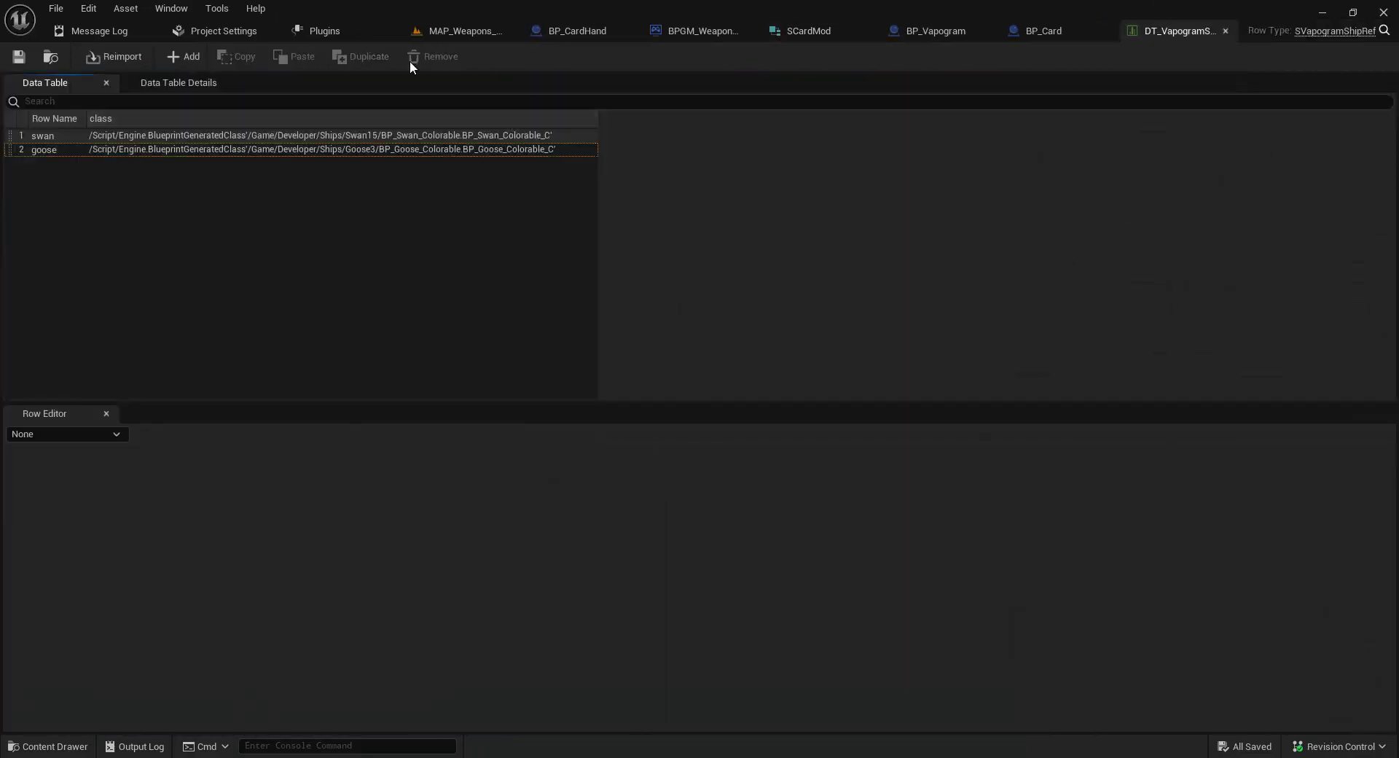
key("ctrl+space")
Step: Create an Actor Blueprint Class named BP_Weapon_Card_Railgun and open it for editing
right_click(385, 589)
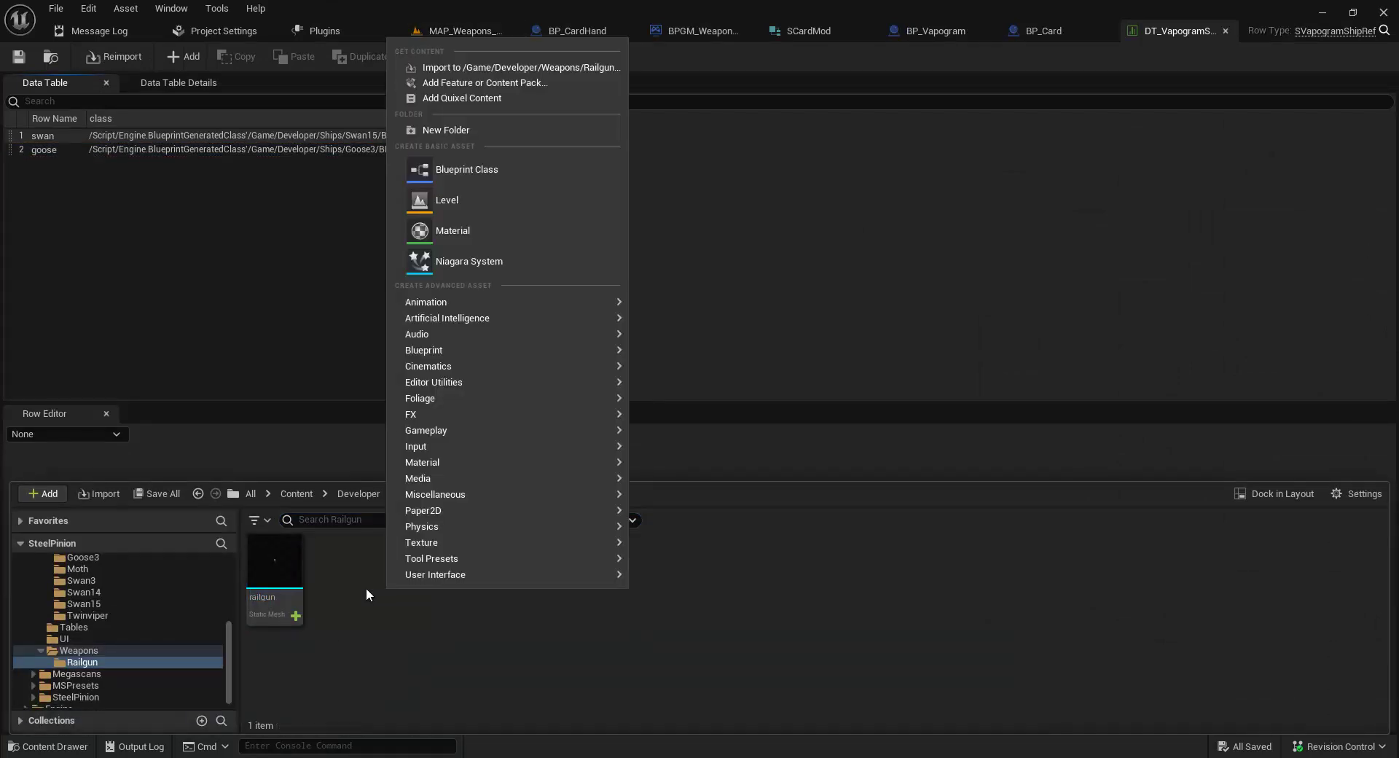
left_click(468, 161)
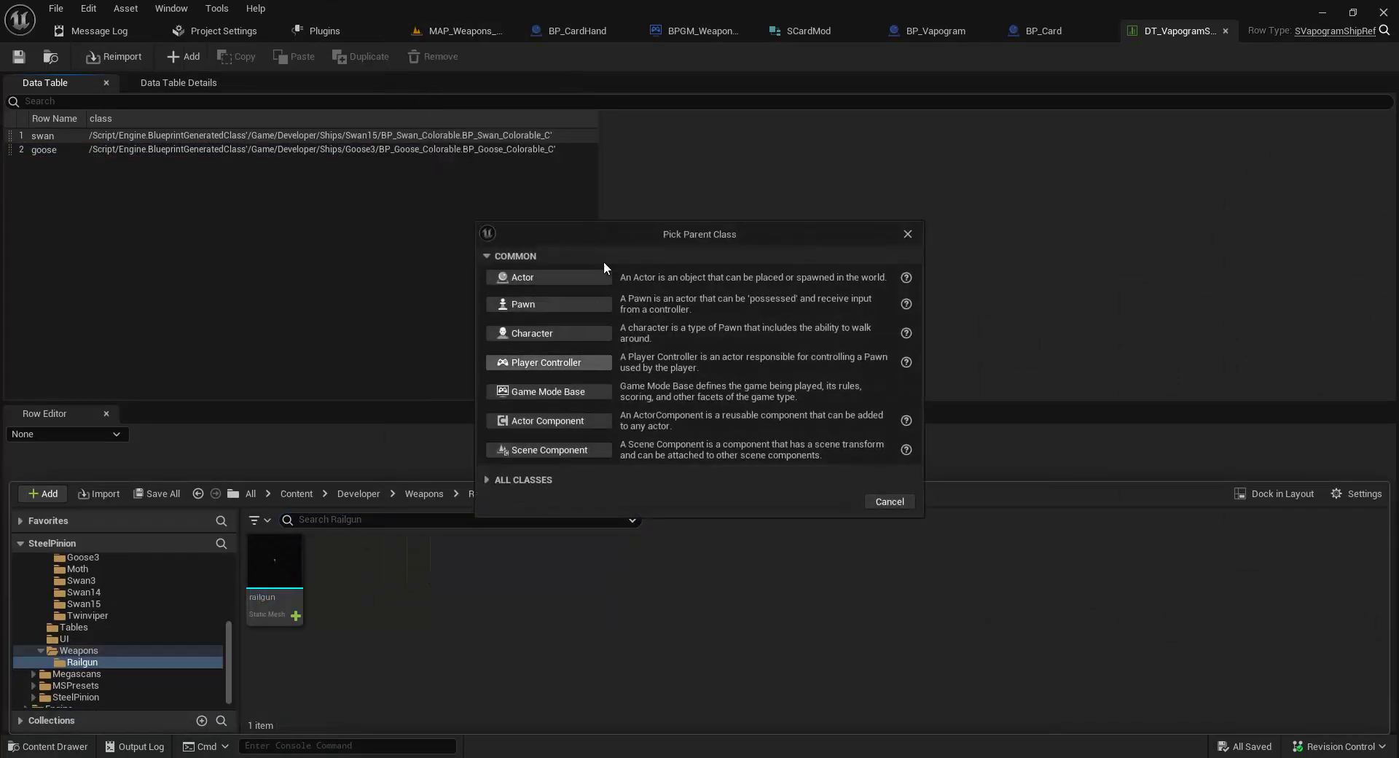
left_click(558, 278)
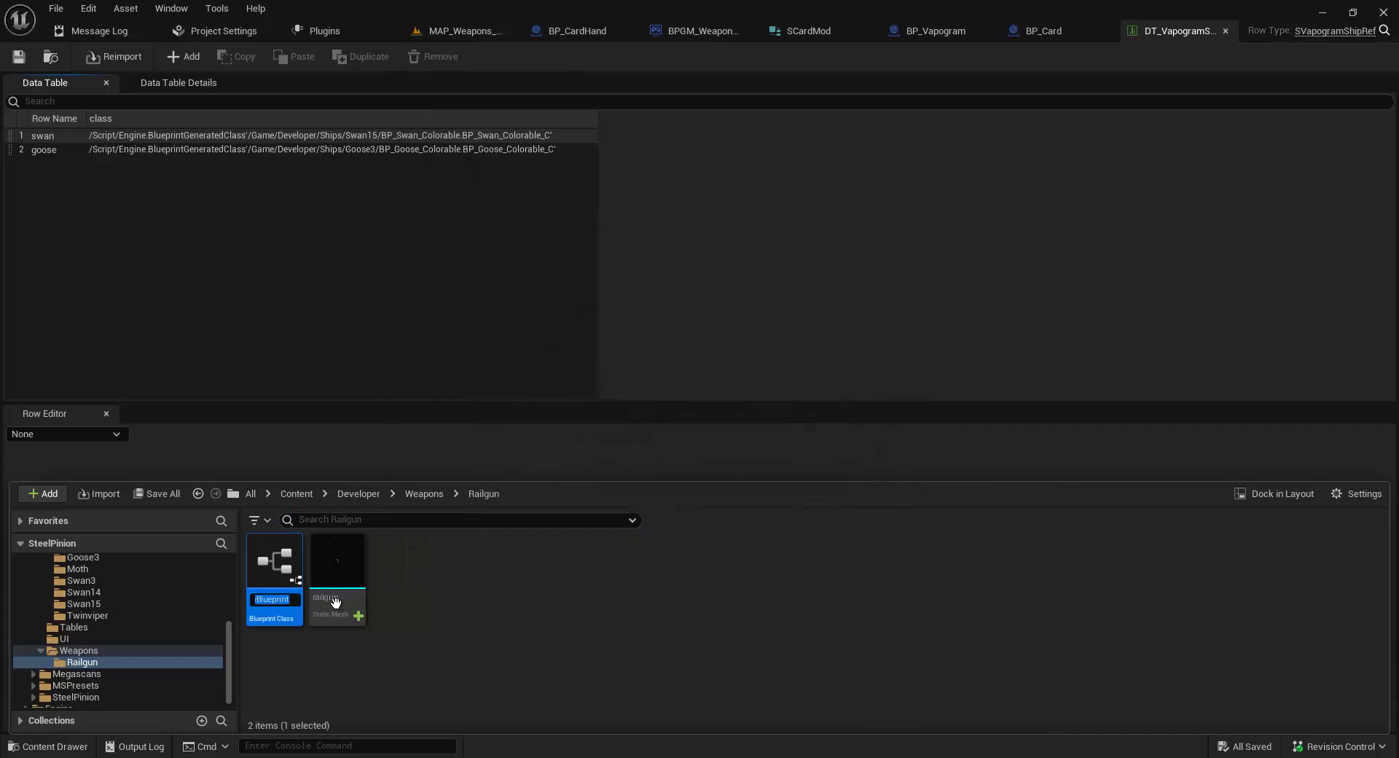
type("BP_")
type("Railgun")
key("Home")
key("Right")
key("Right")
key("Right")
type("Weapon_Card_")
key("Right")
key("Right")
key("Right")
key("Right")
key("Right")
key("Right")
key("Right")
key("Return")
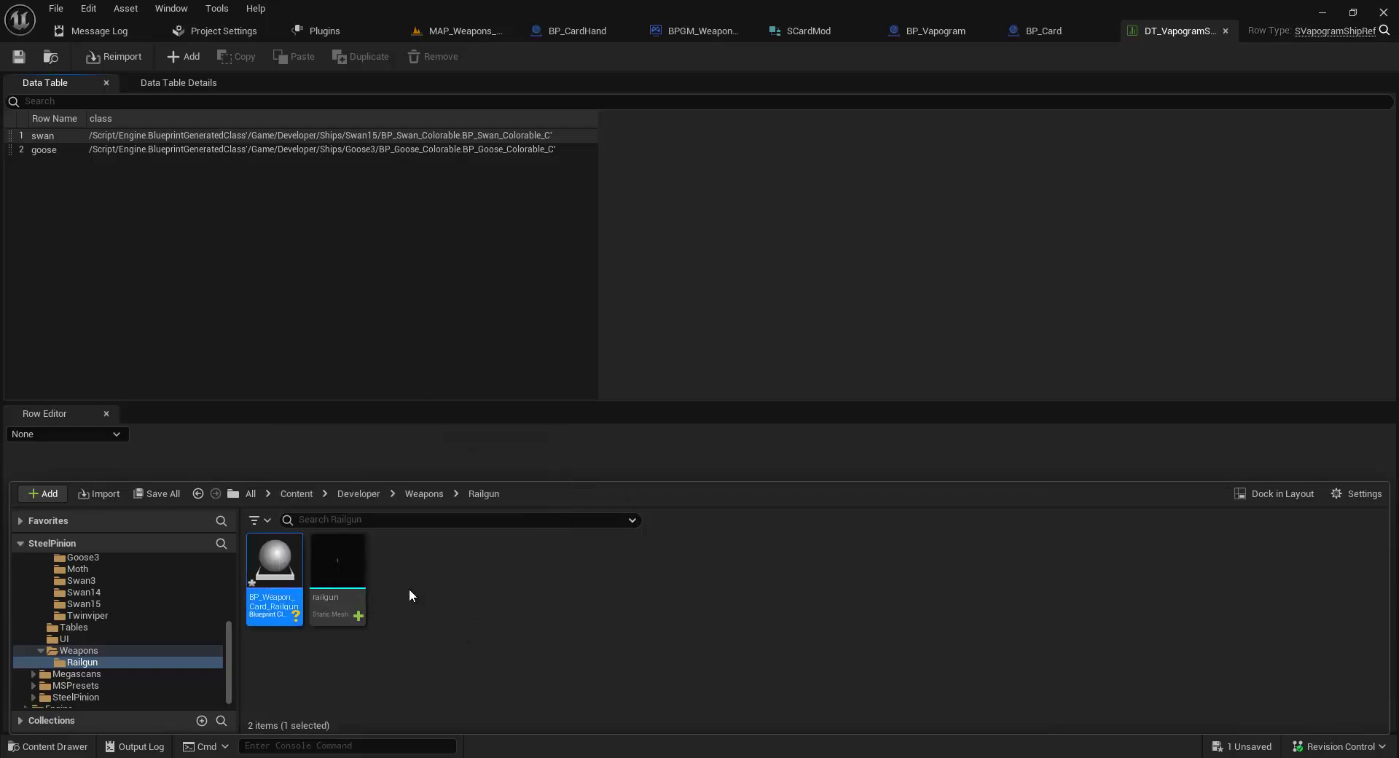
key("Return")
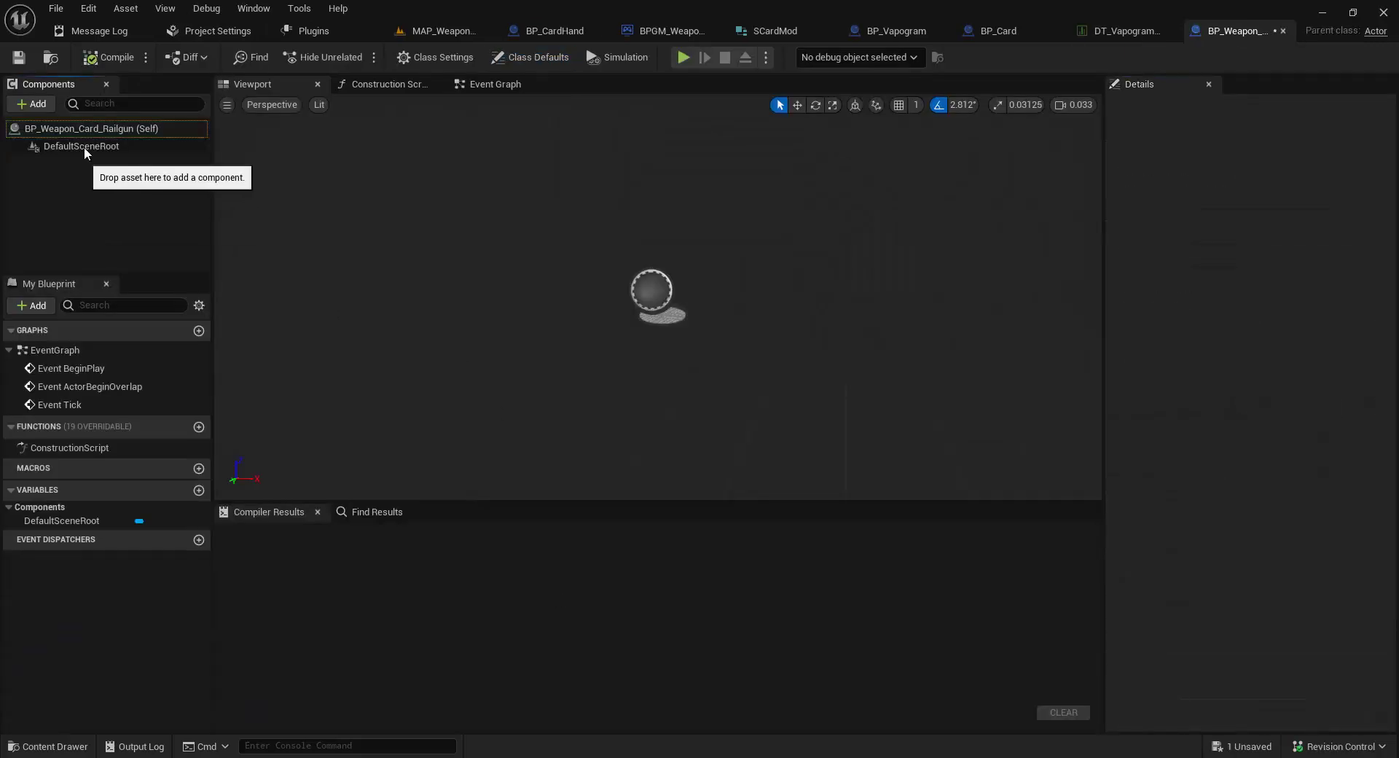
Step: Close the Blueprint editor and rename the asset to BP_Weapon_Portal_Railgun
left_click(86, 130)
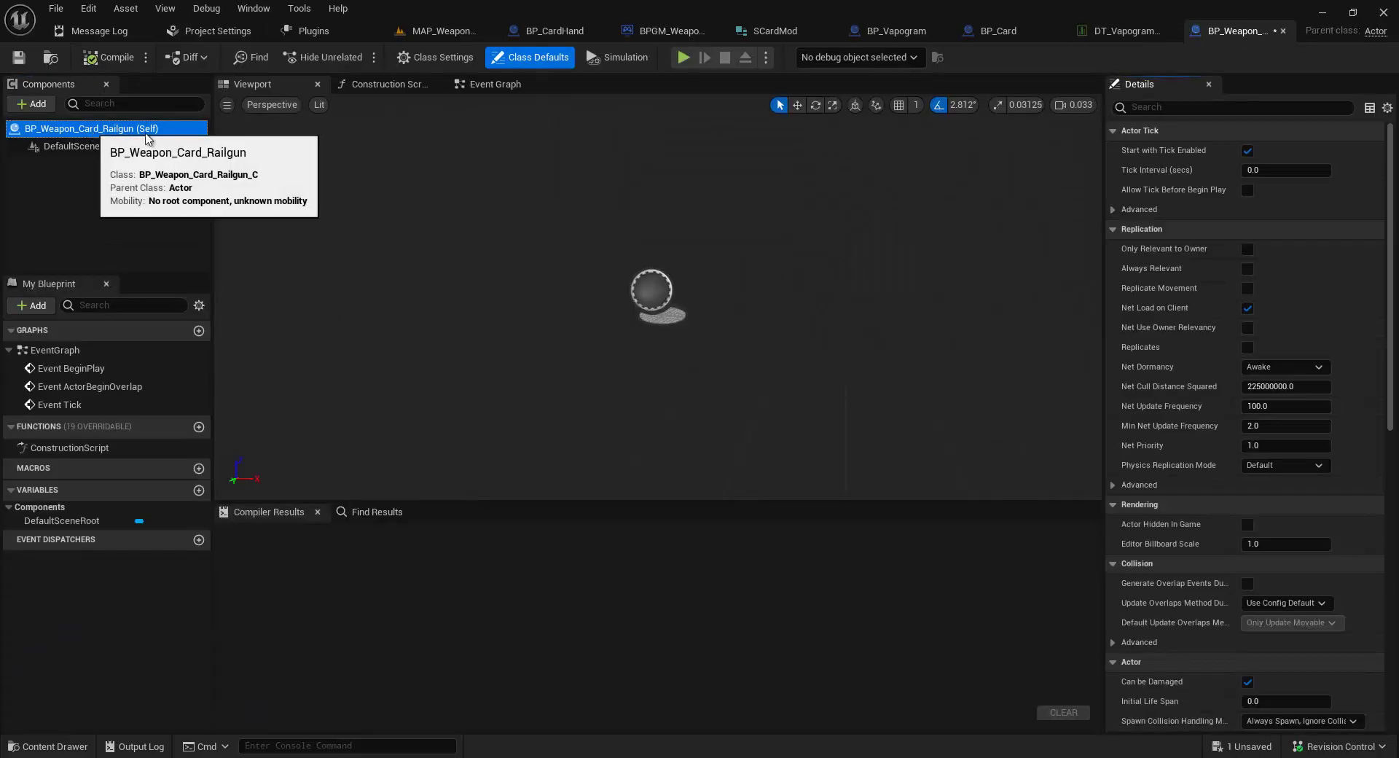
left_click(1283, 31)
key("ctrl+space")
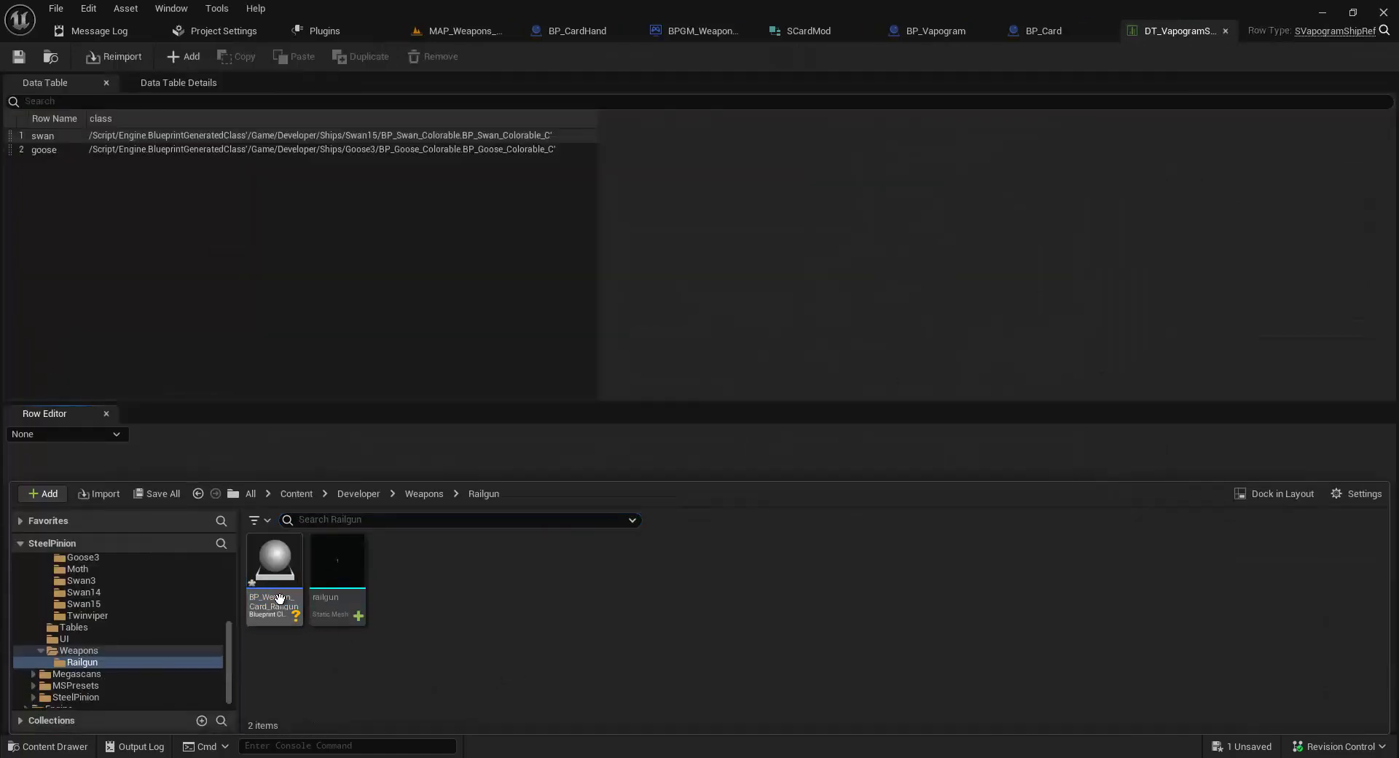
right_click(279, 598)
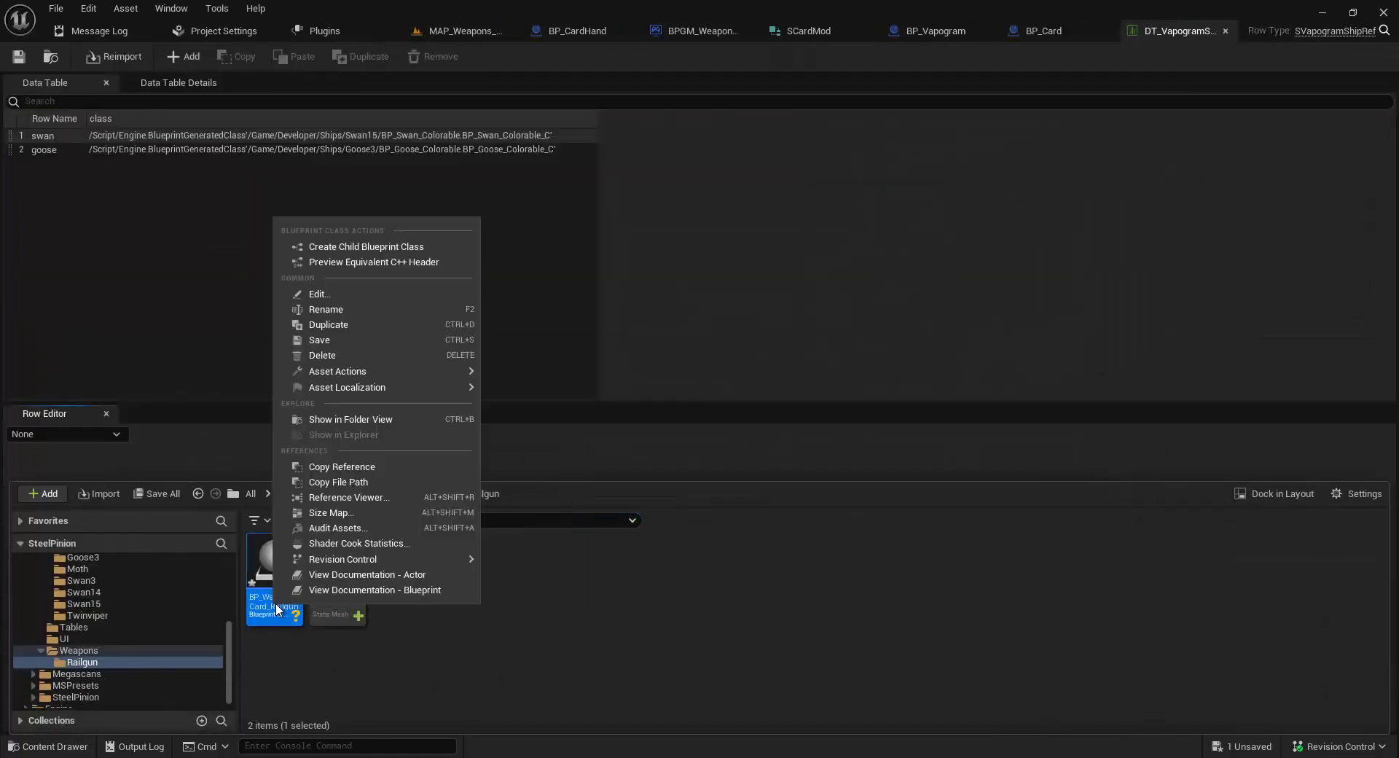
left_click(363, 310)
key("Left")
key("Left")
key("Left")
key("Left")
key("Left")
key("Left")
key("Left")
key("Left")
key("Left")
key("Left")
key("Left")
key("Left")
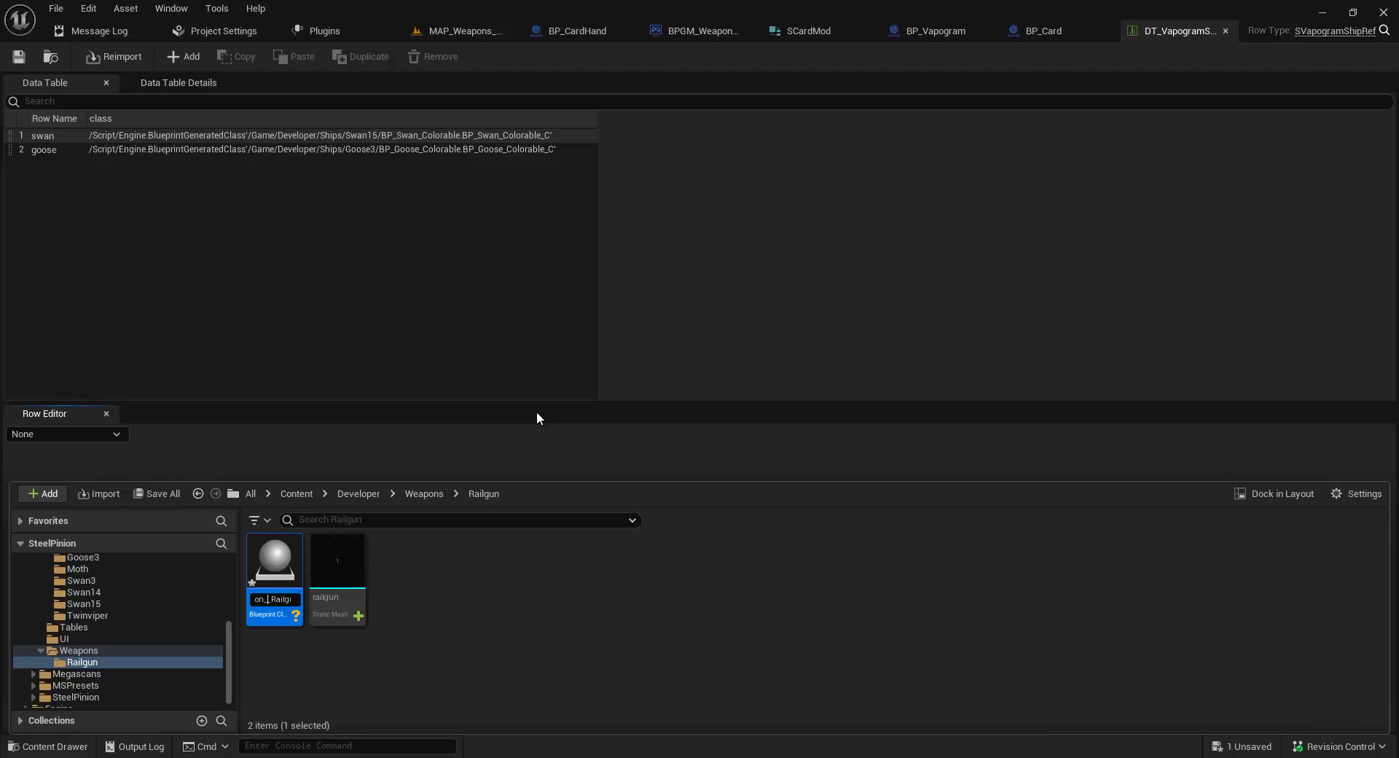
type("_Weap")
left_click(477, 597)
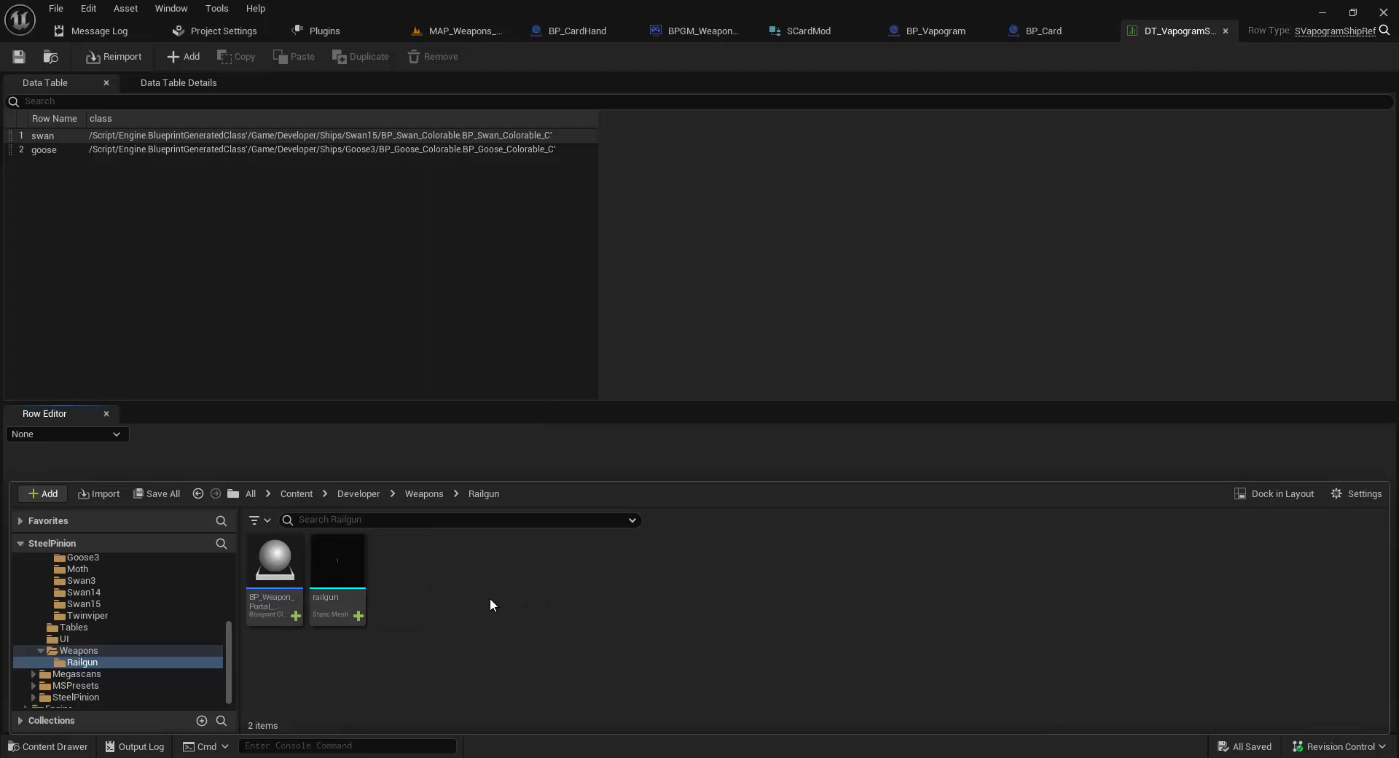
Step: Rename the Blueprint again to BP_Weapon_Window_Railgun
right_click(278, 614)
left_click(351, 314)
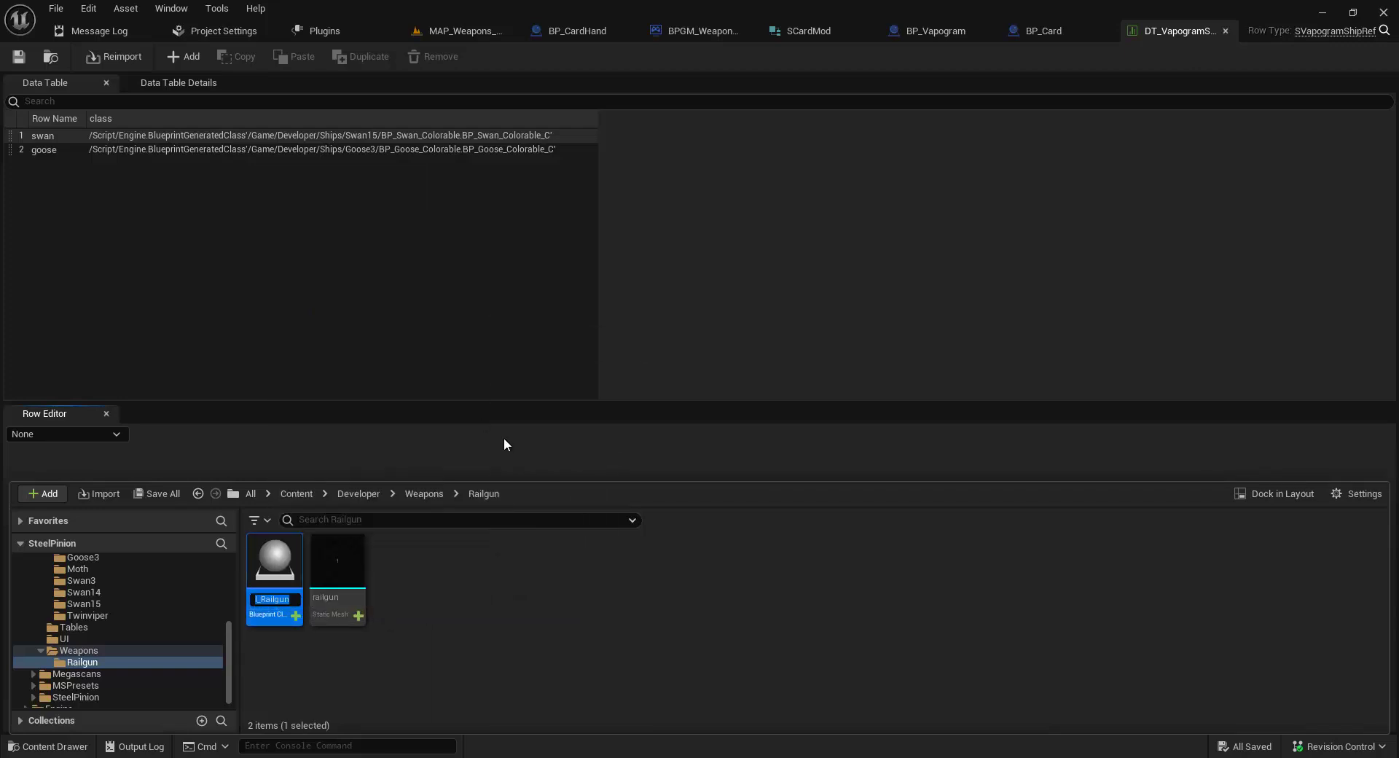
key("Left")
key("Left")
key("Left")
key("Left")
key("Left")
key("Left")
key("Left")
key("Left")
key("Left")
key("Left")
key("Left")
key("Left")
key("Left")
key("BackSpace")
key("BackSpace")
key("BackSpace")
key("BackSpace")
key("BackSpace")
key("BackSpace")
key("BackSpace")
type("n")
key("End")
key("BackSpace")
key("BackSpace")
key("BackSpace")
key("BackSpace")
key("BackSpace")
key("BackSpace")
key("BackSpace")
type("Window")
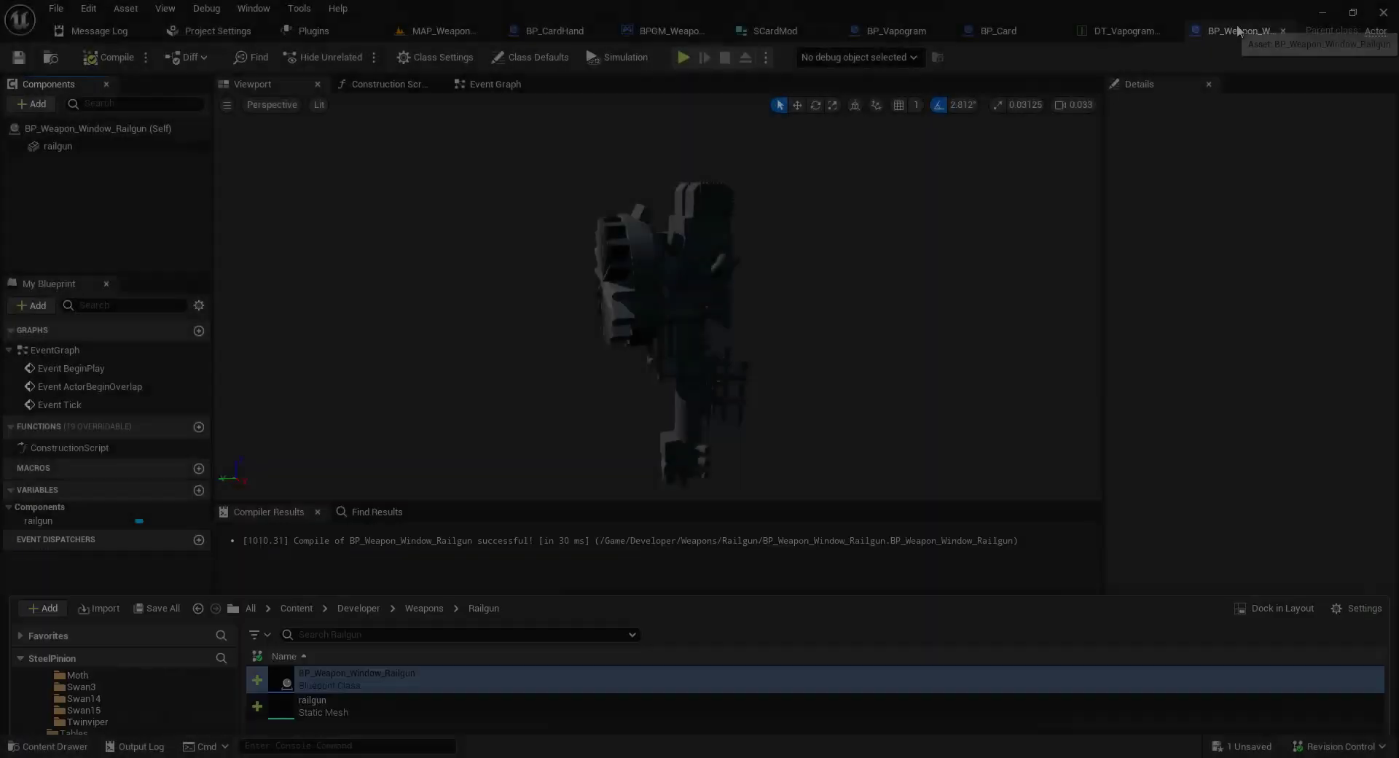
Step: Change the Blueprint's parent class from Actor to BP_Weapon_Window in Class Settings
left_click(1236, 30)
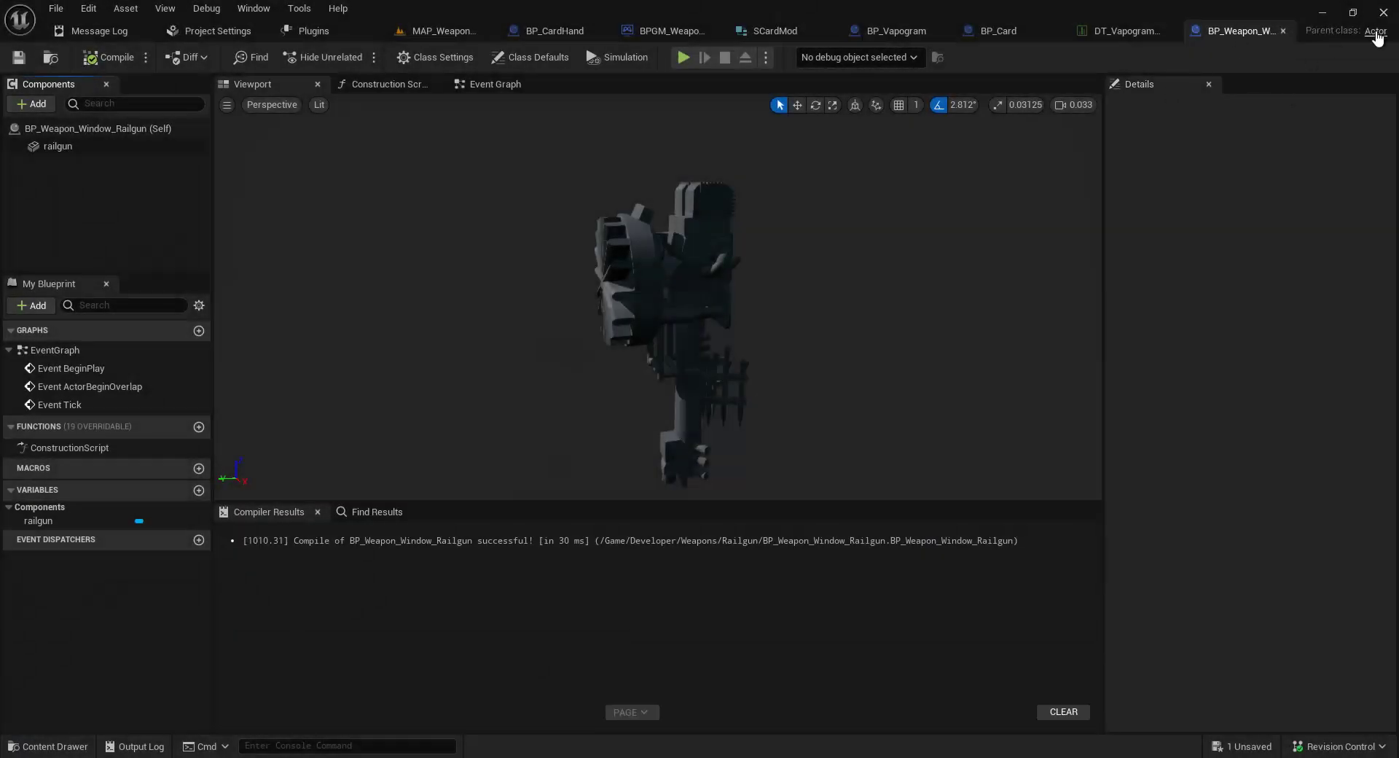
left_click(440, 59)
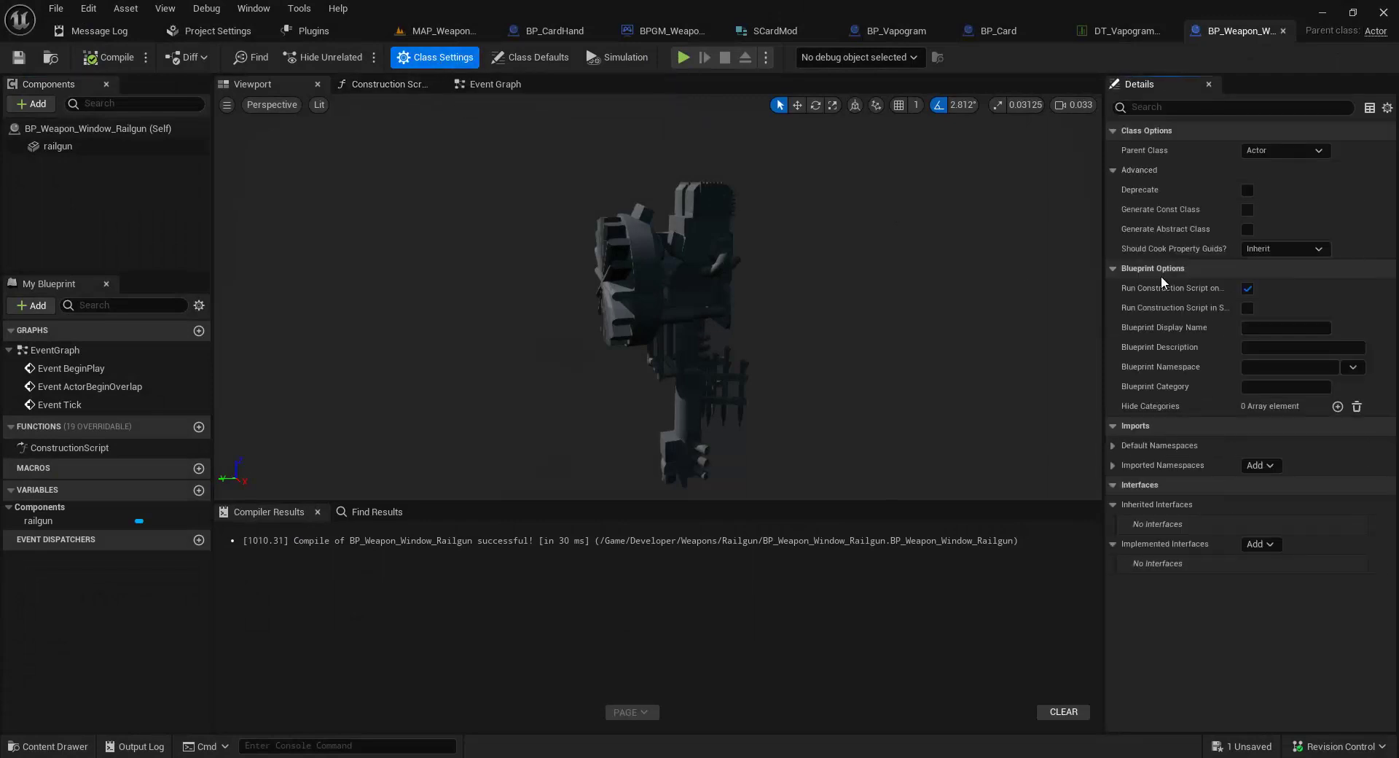
left_click(1312, 150)
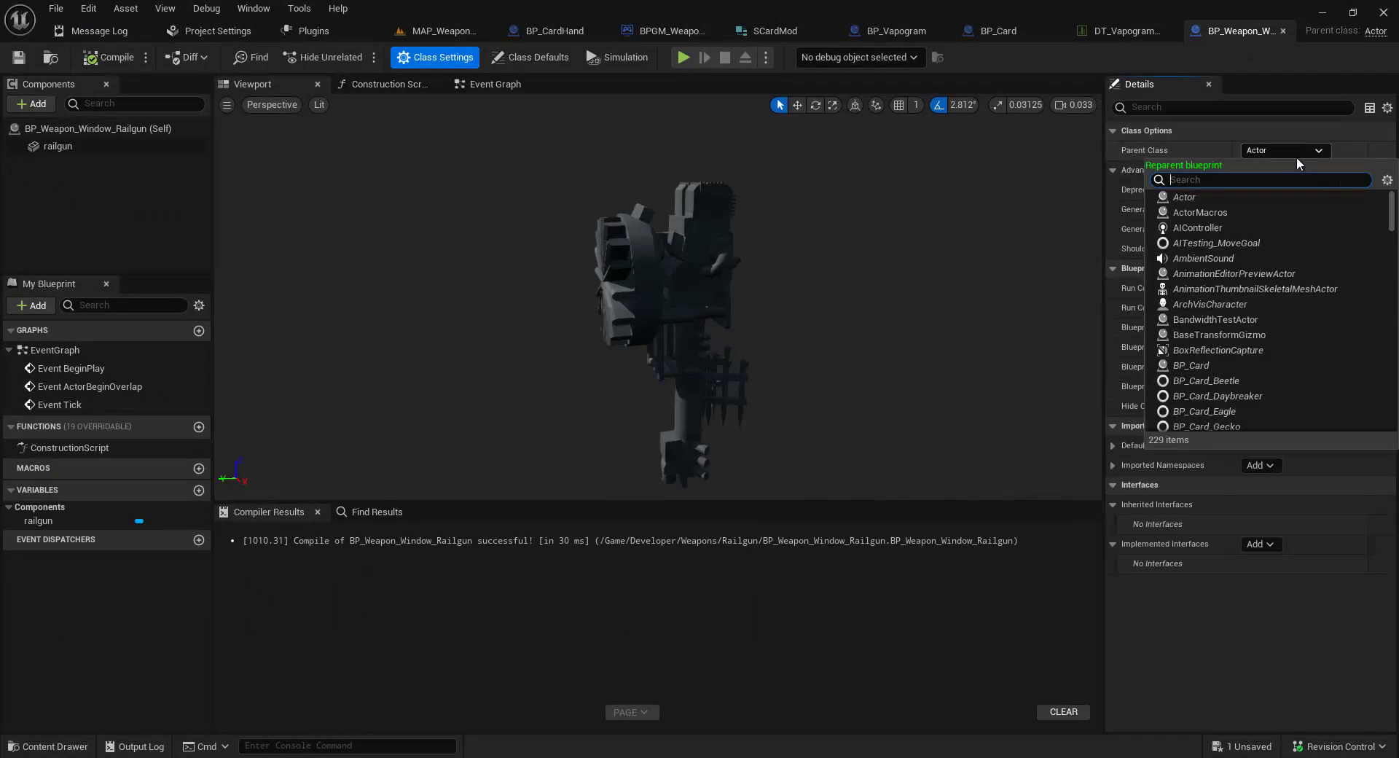
type("BP_W")
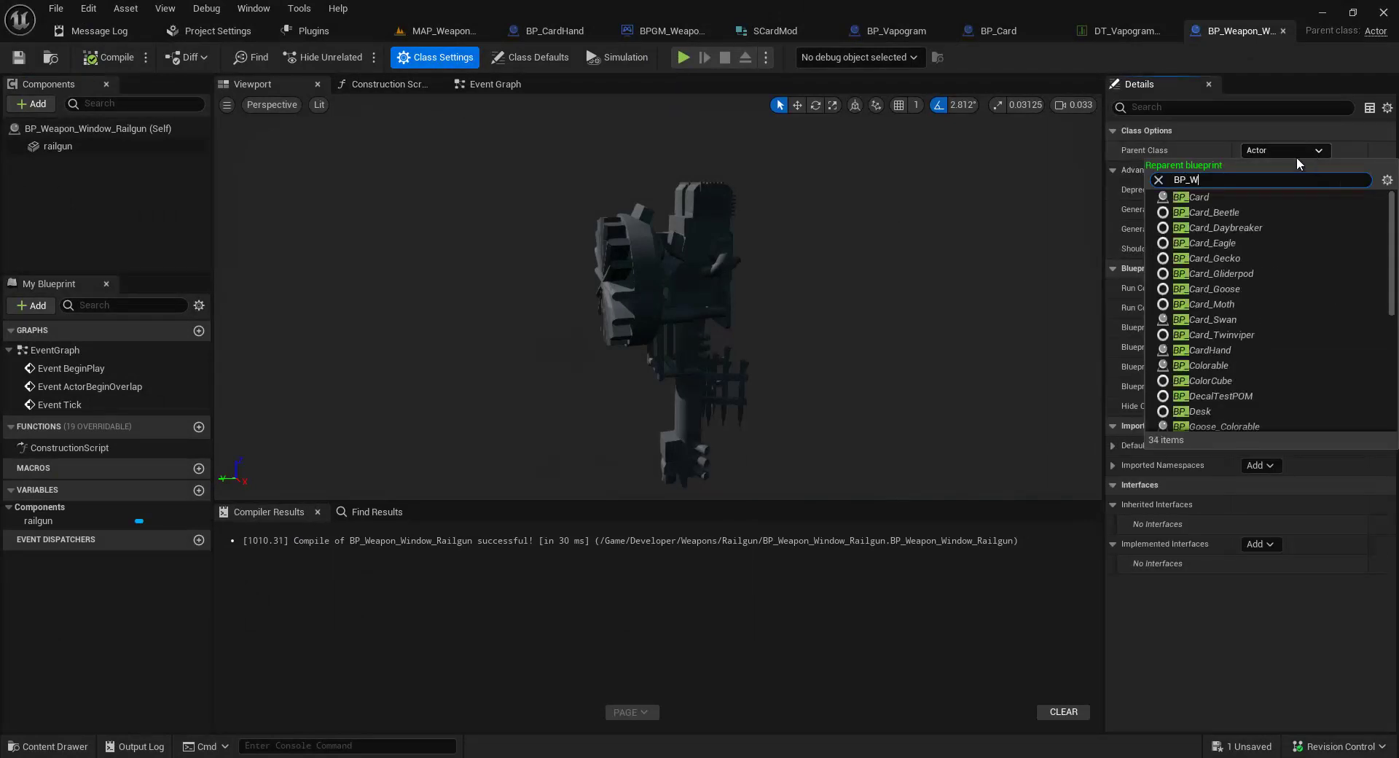
type("eapon")
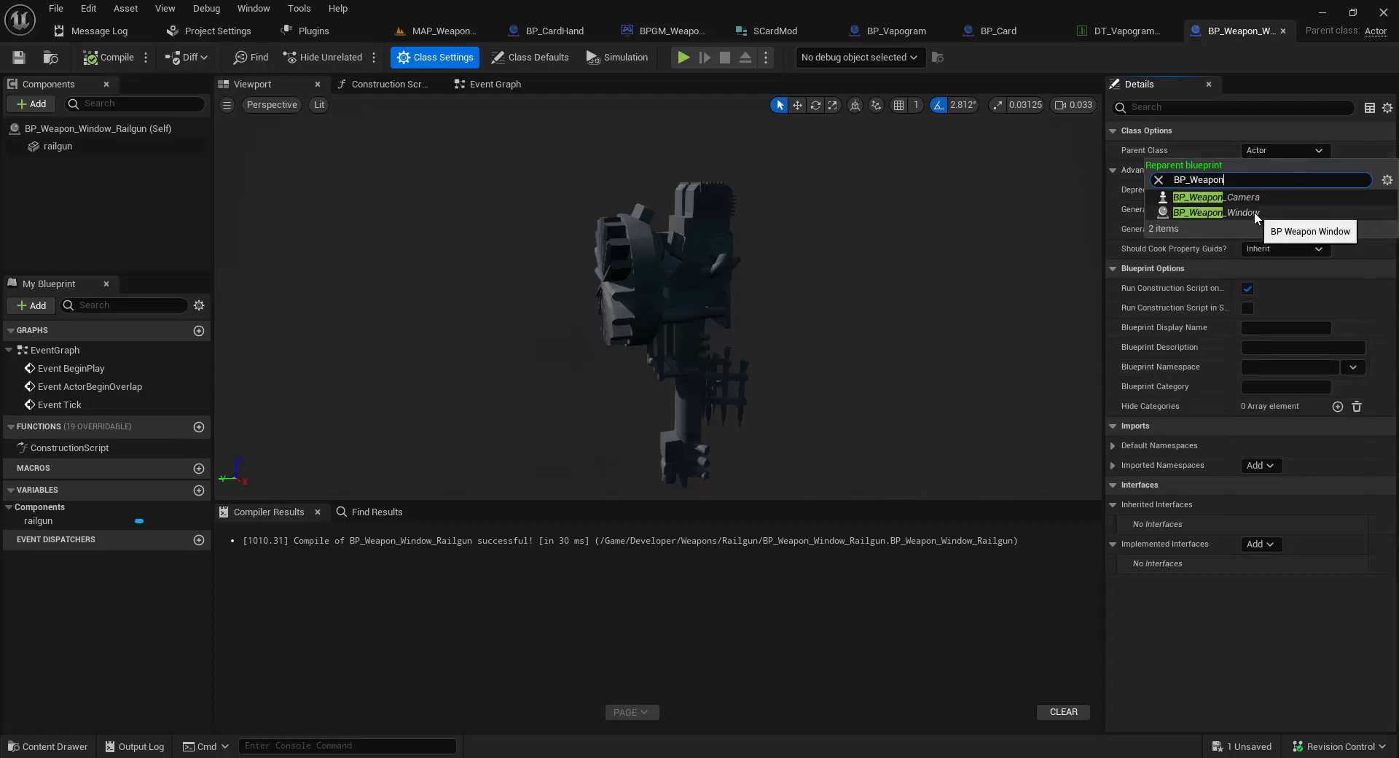
left_click(1255, 212)
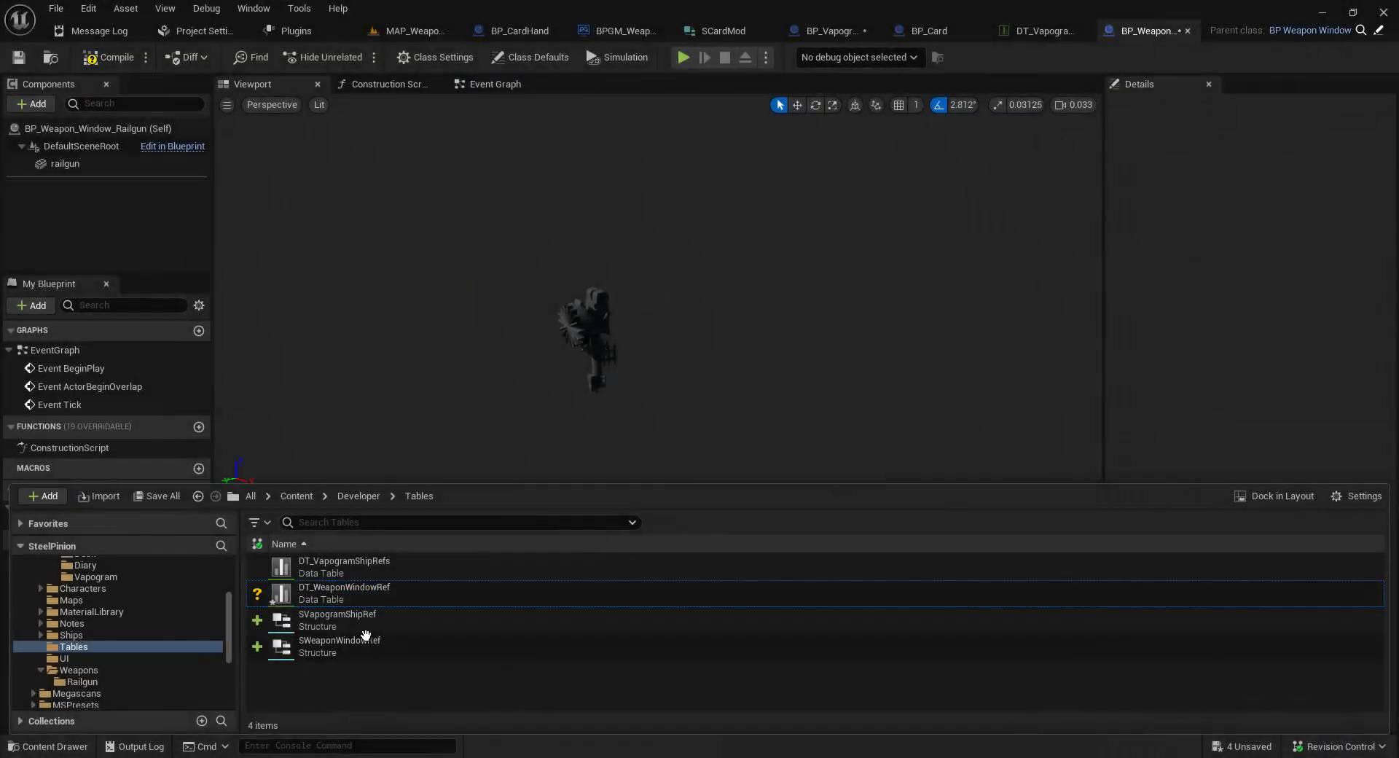
Step: In DT_WeaponWindowRef, add a rail-gun row using BP_Weapon_Window_Railgun and save the table
double_click(343, 593)
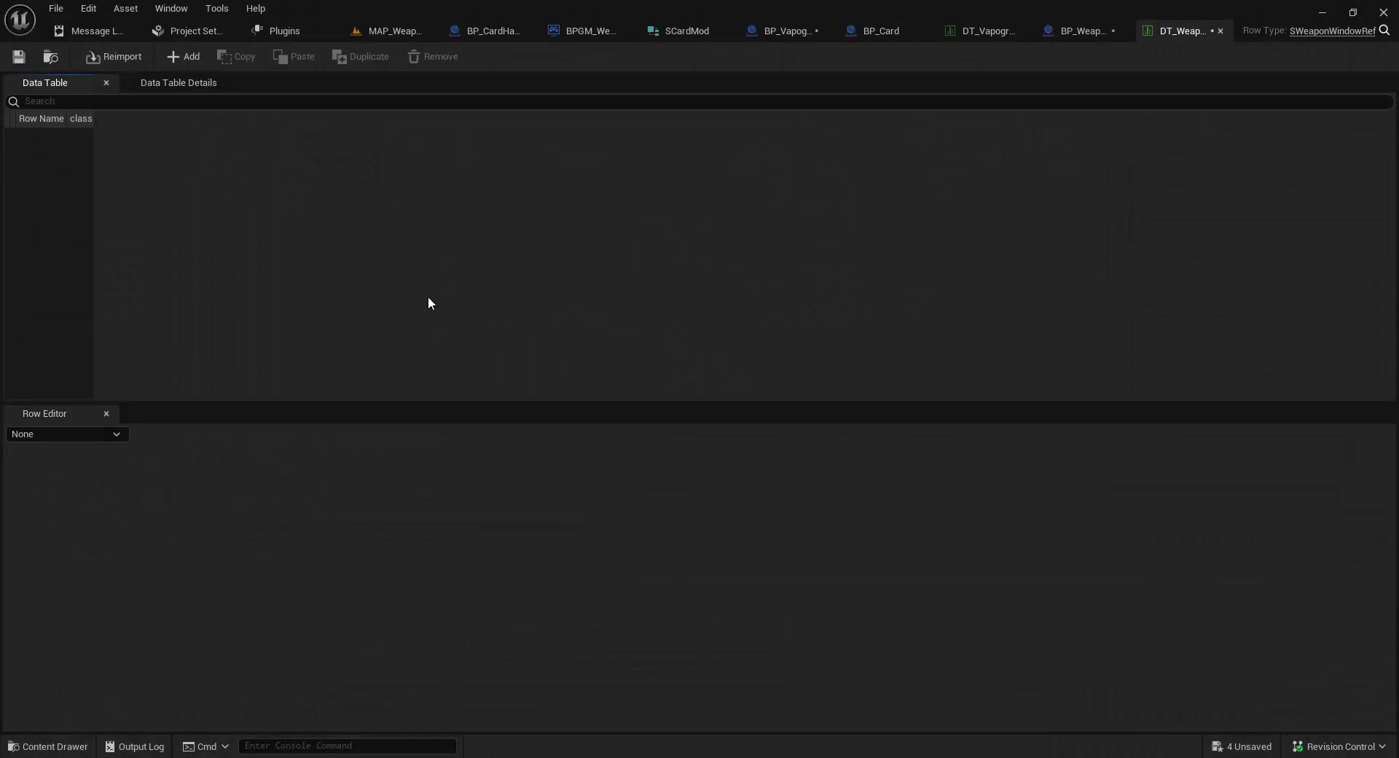
left_click_drag(94, 117, 250, 117)
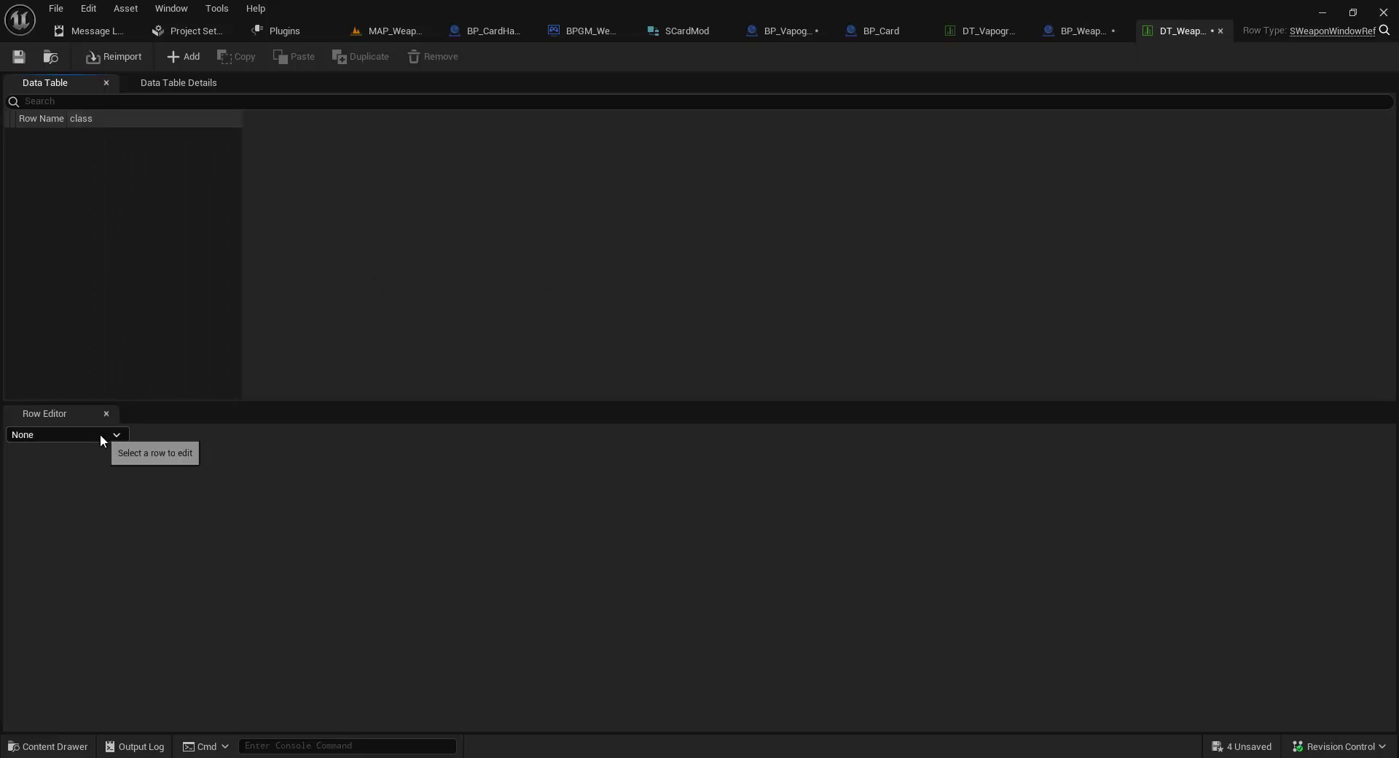
left_click(191, 56)
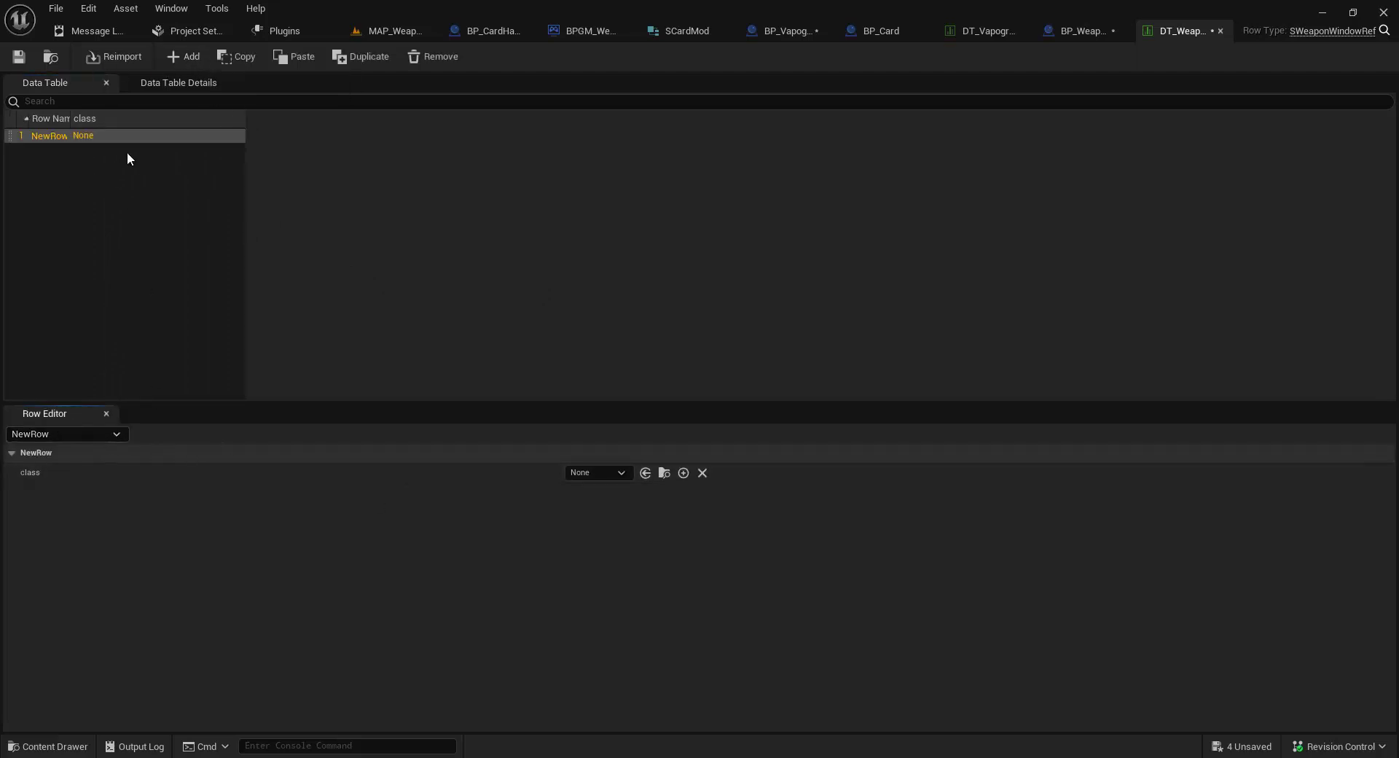
left_click_drag(72, 120, 147, 119)
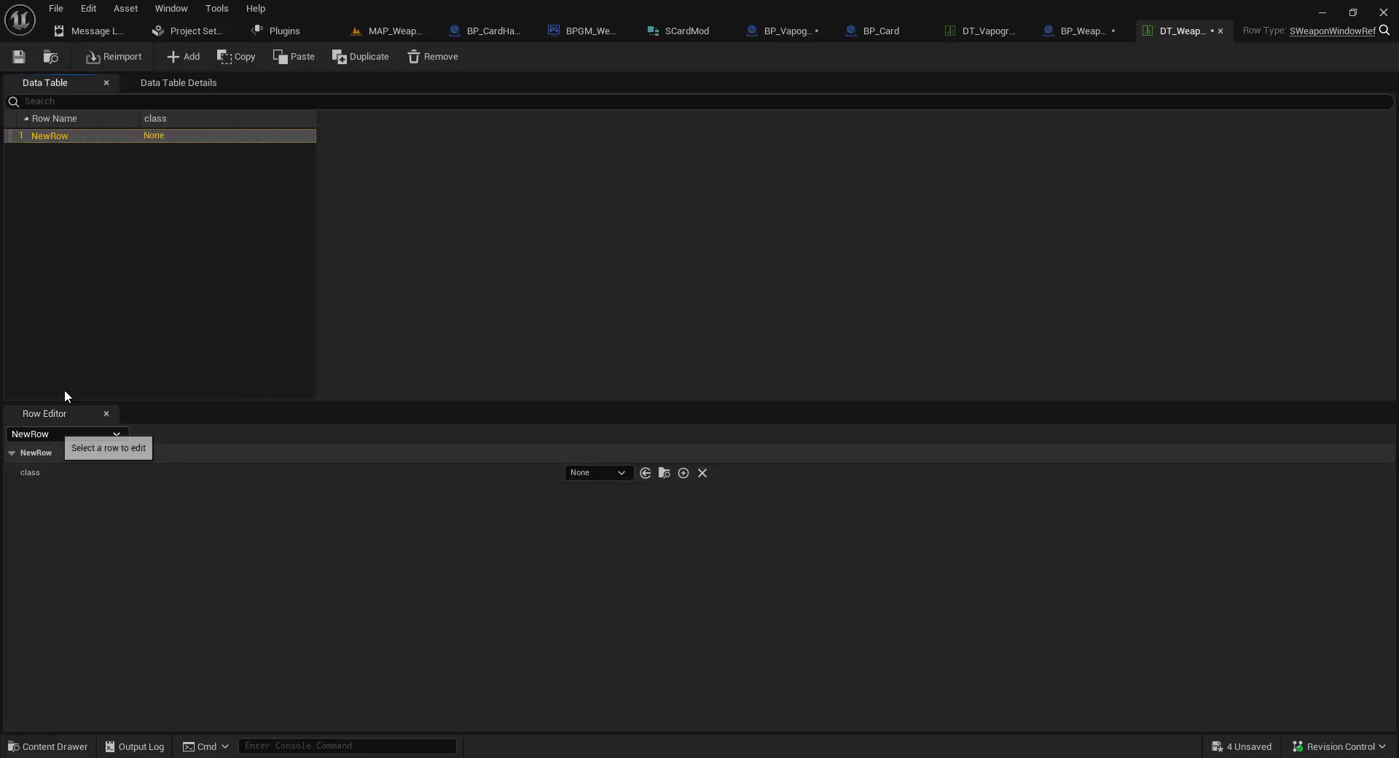
double_click(64, 141)
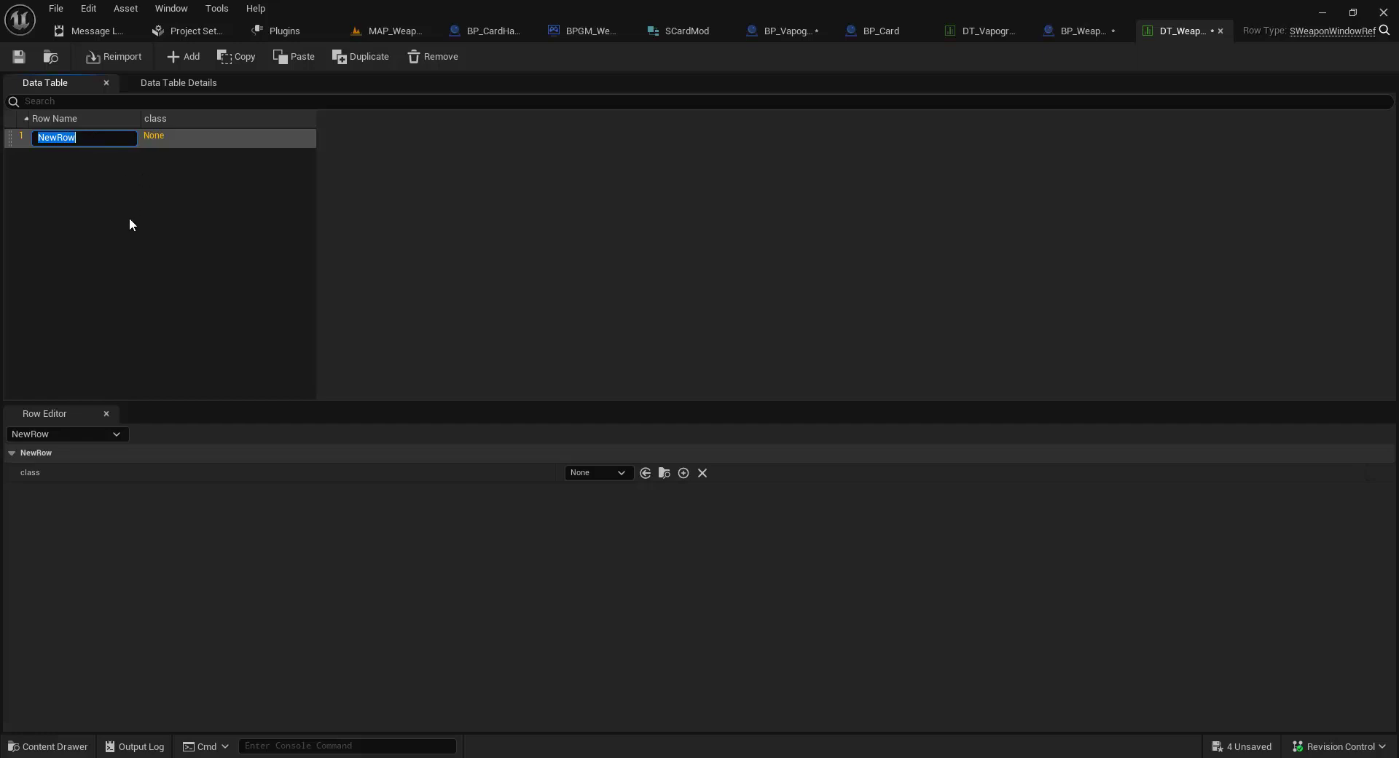
type("rail-gun")
key("Return")
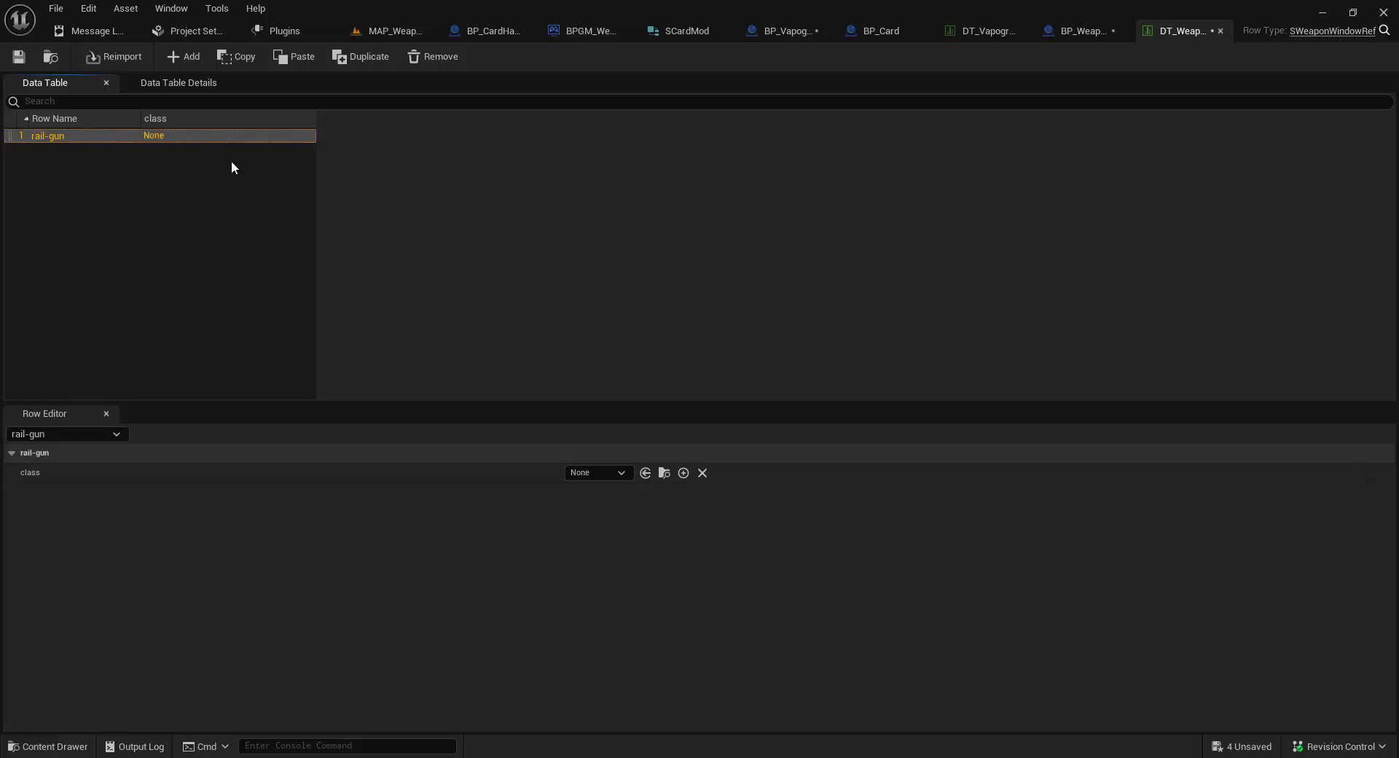
left_click(615, 473)
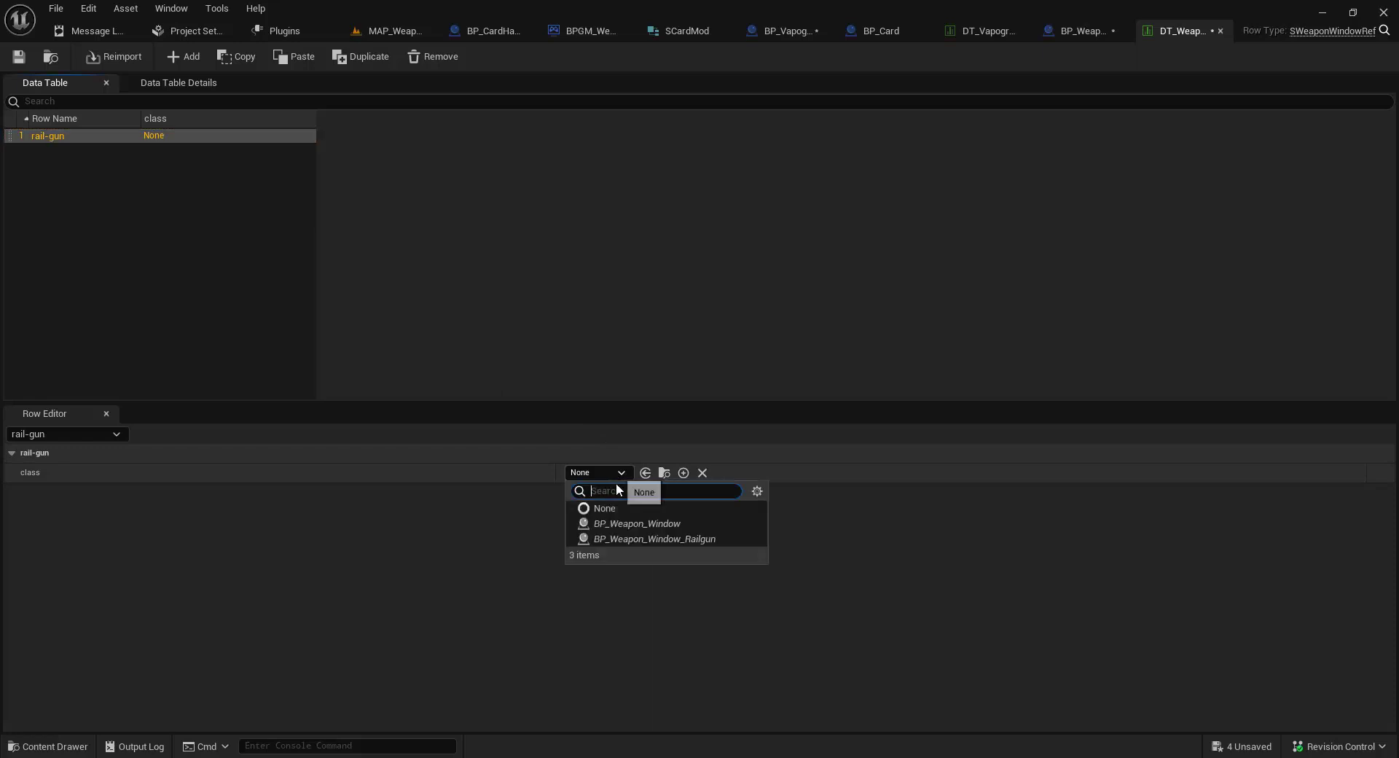
left_click(649, 540)
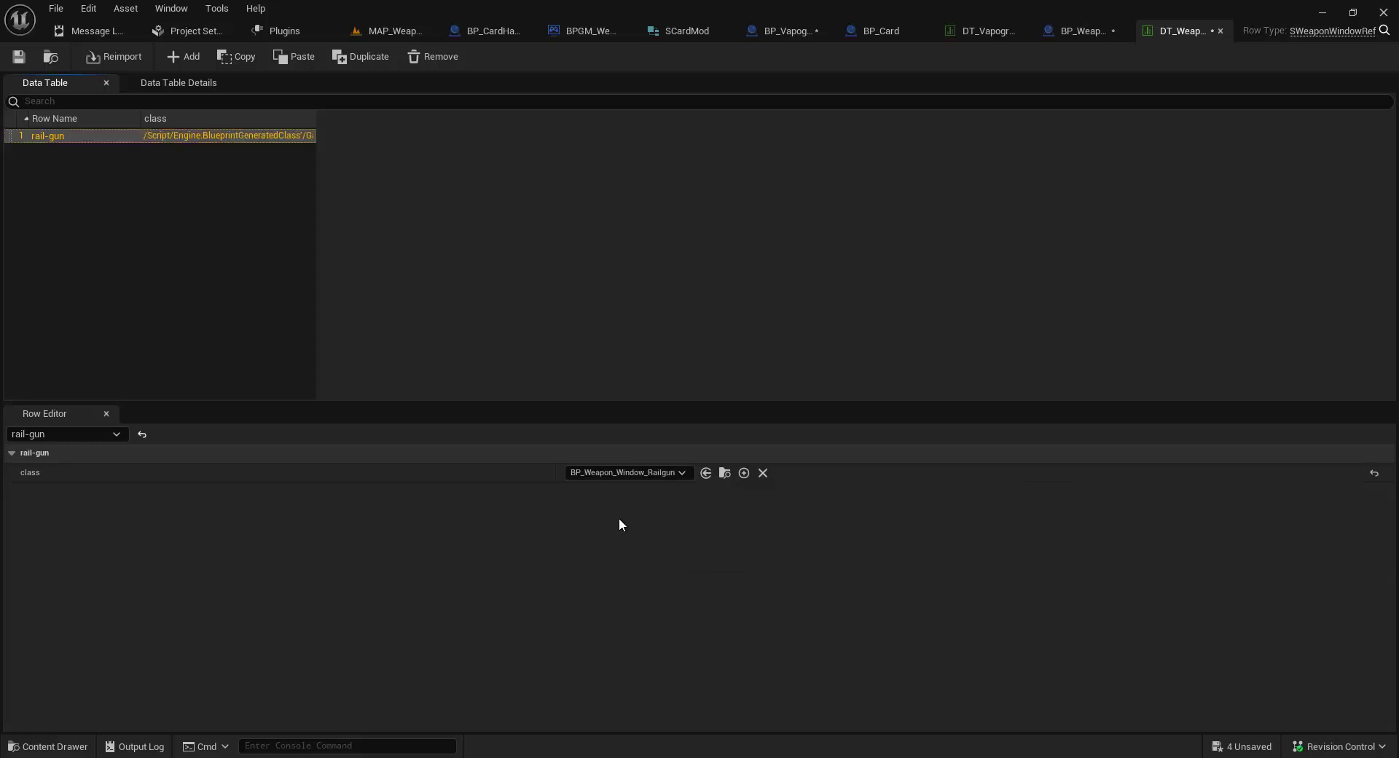
left_click(238, 254)
left_click(24, 61)
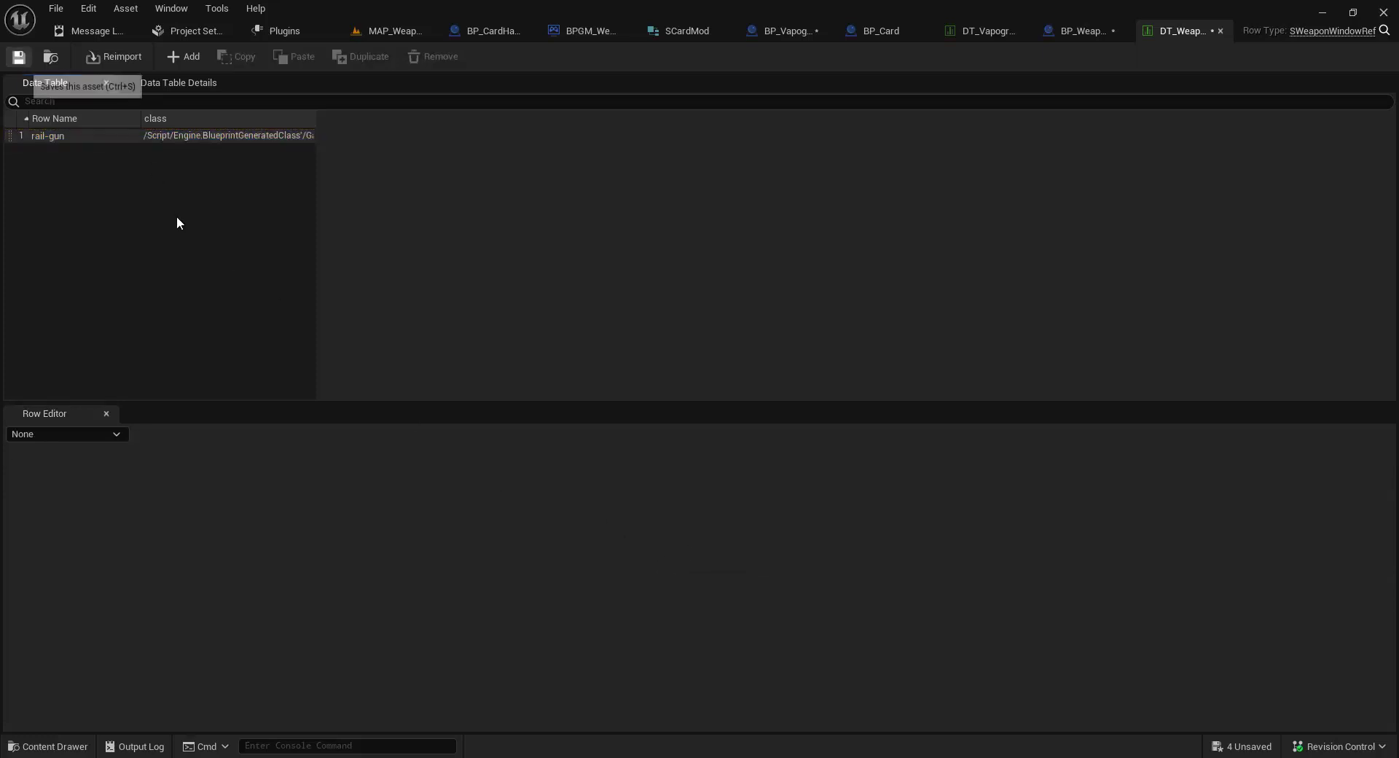
Step: Add an other-gun row also set to BP_Weapon_Window_Railgun and save
left_click(183, 58)
double_click(59, 151)
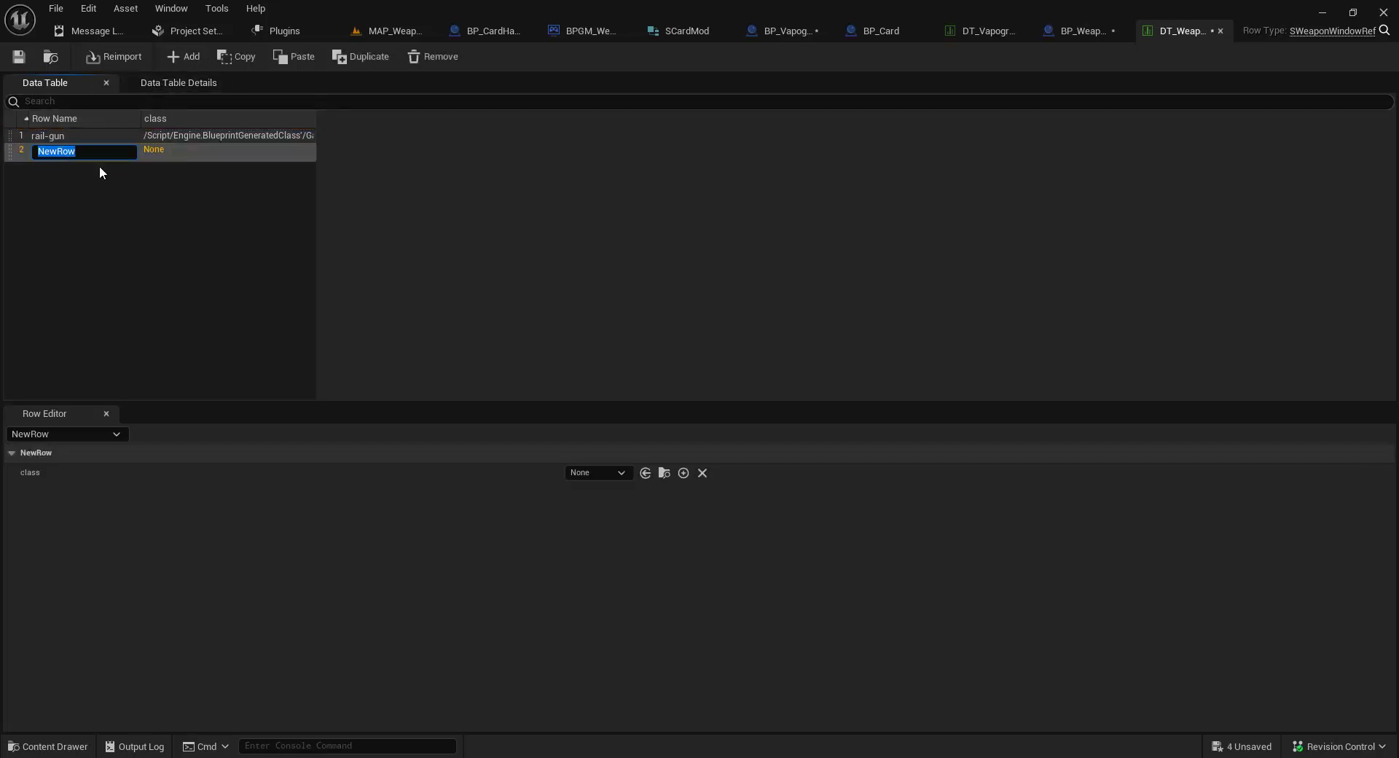
type("other-gun")
key("Return")
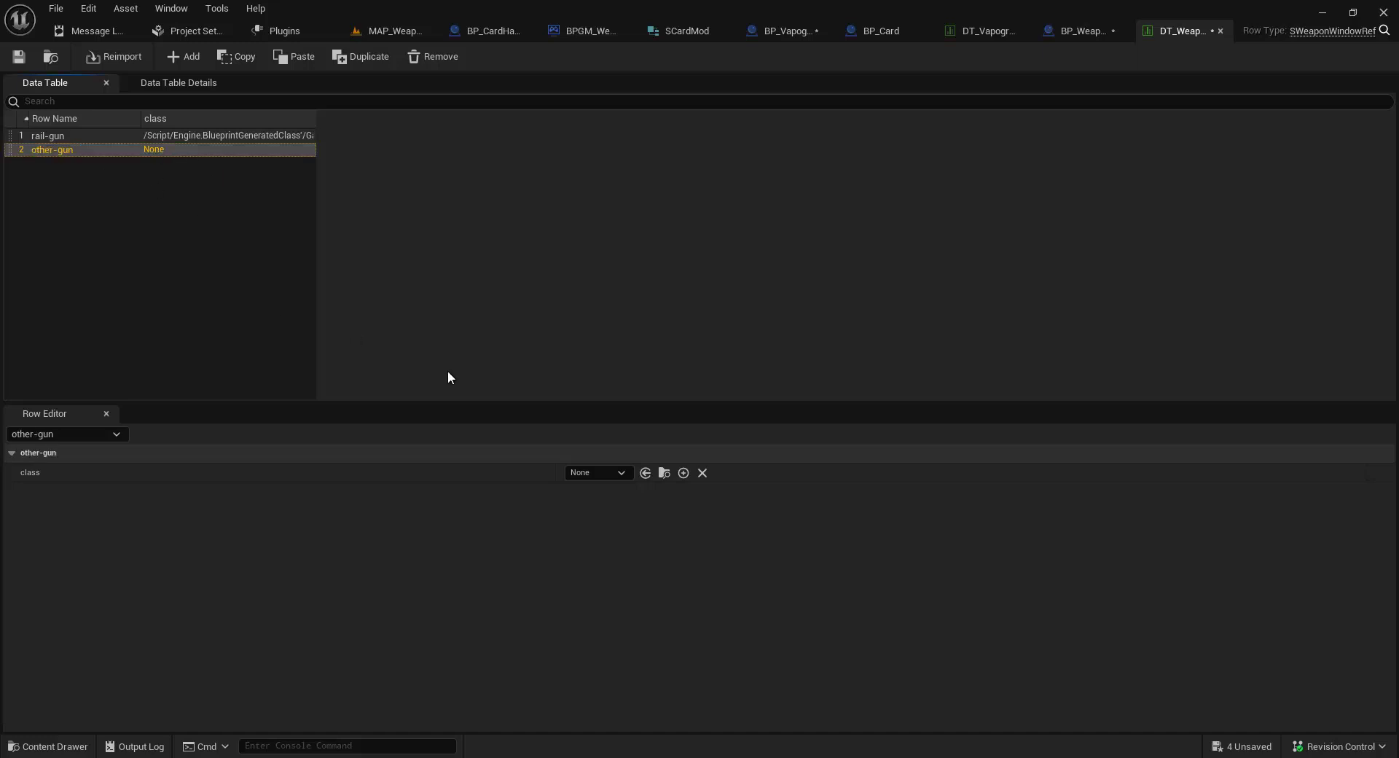
left_click(596, 473)
left_click(612, 537)
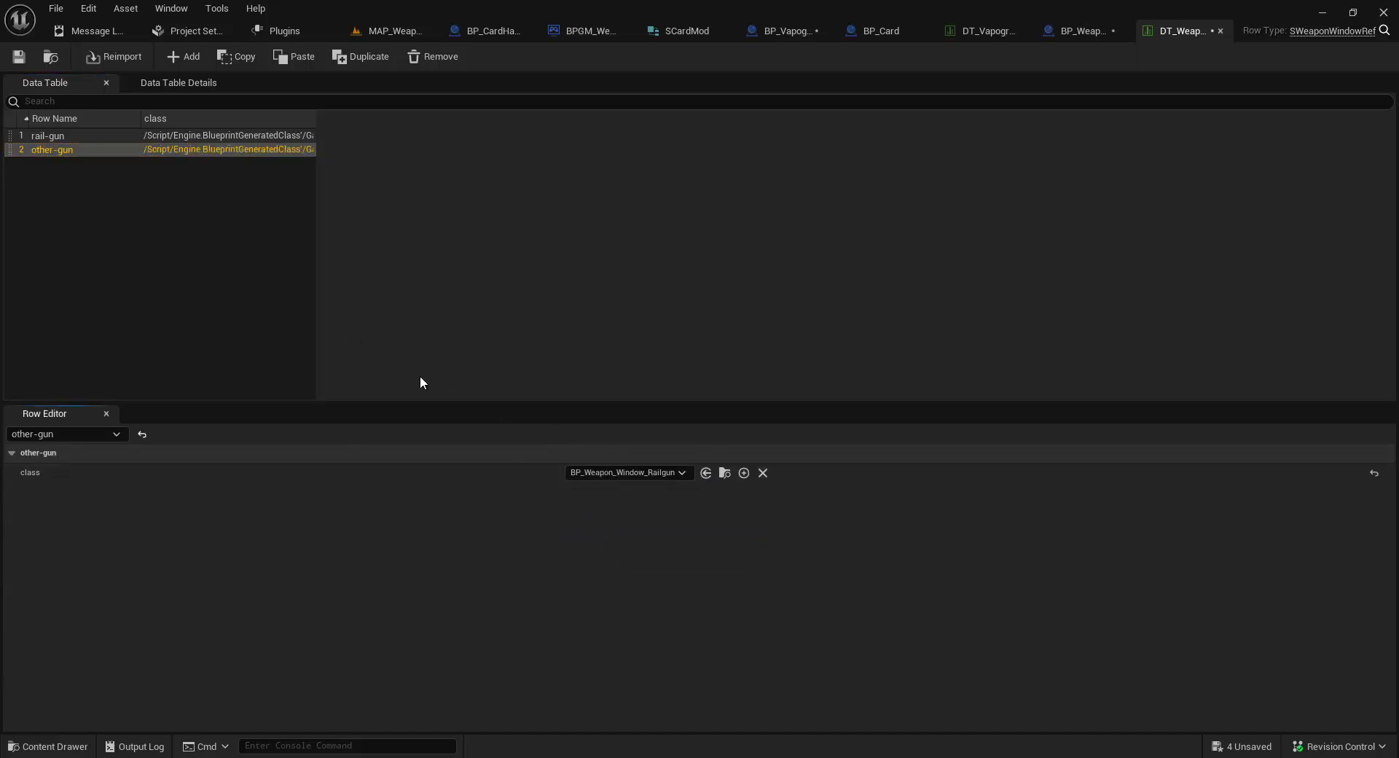
left_click(102, 150, "ctrl")
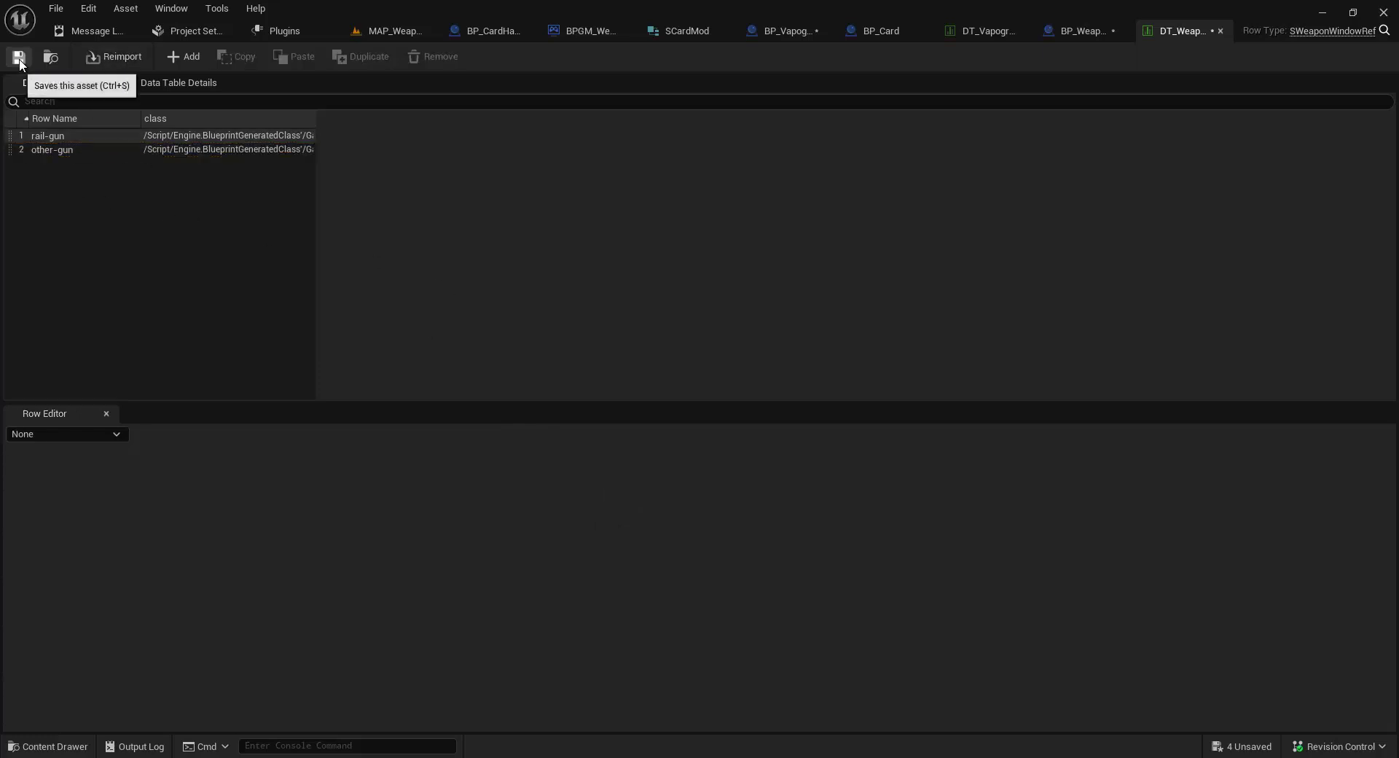
key("ctrl+s")
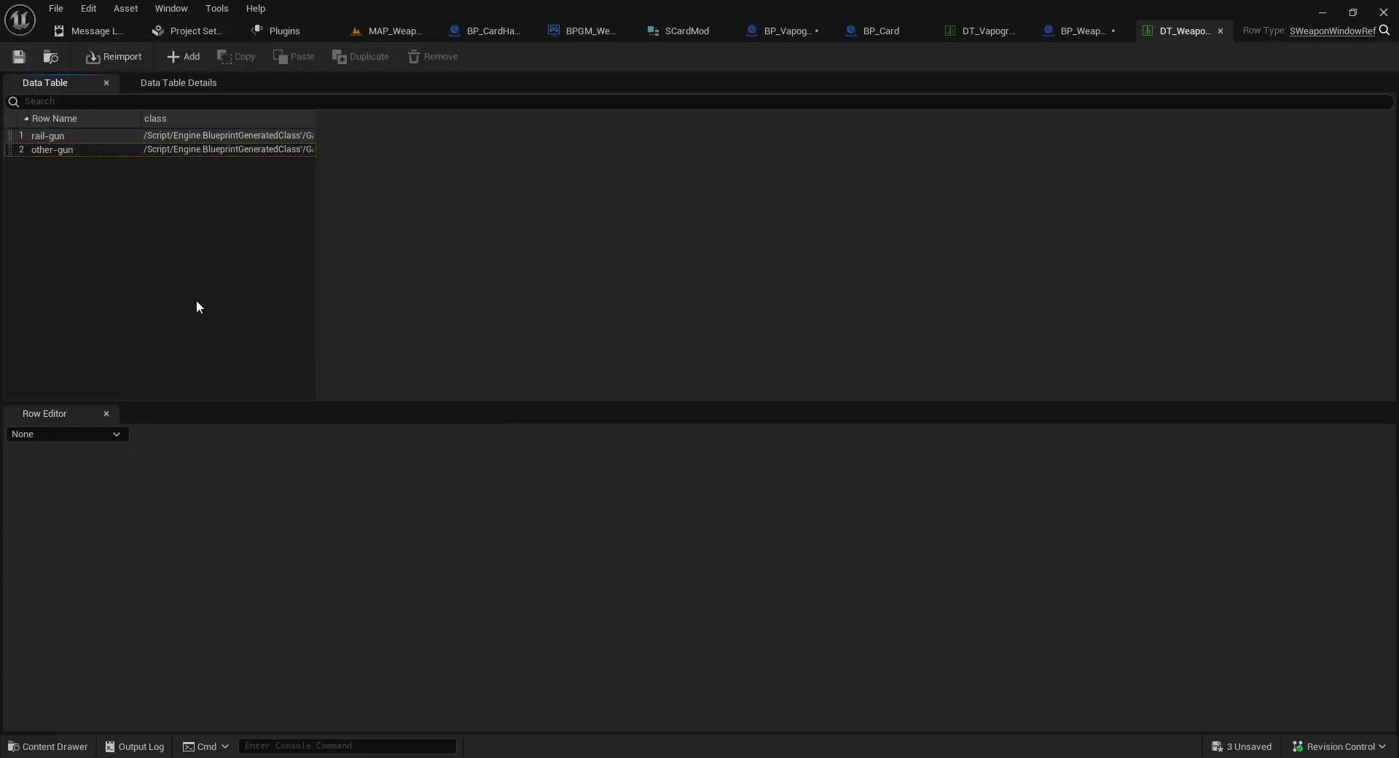
Step: Check the railgun Blueprint tab, close the other data table, and open BP_Vapogram
left_click(1104, 29)
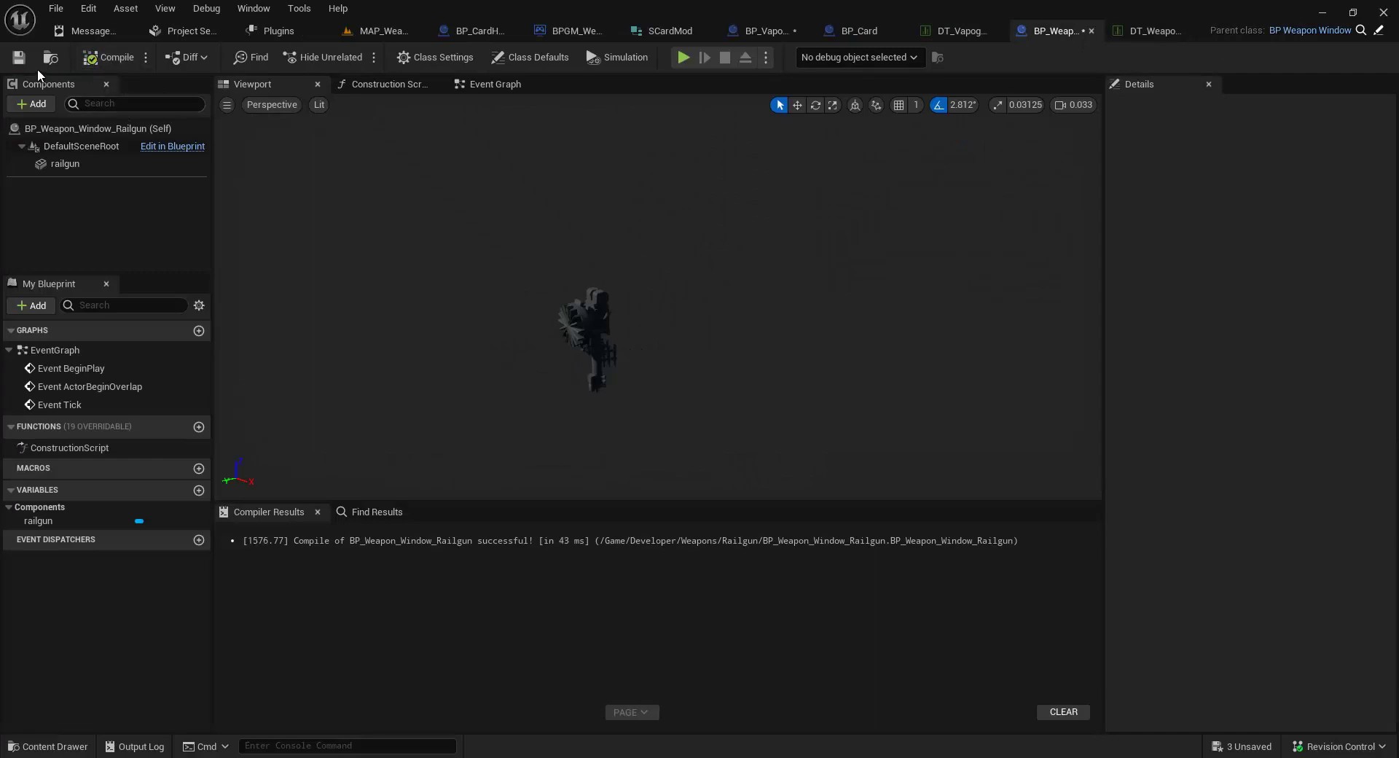
left_click(962, 33)
left_click(1030, 32)
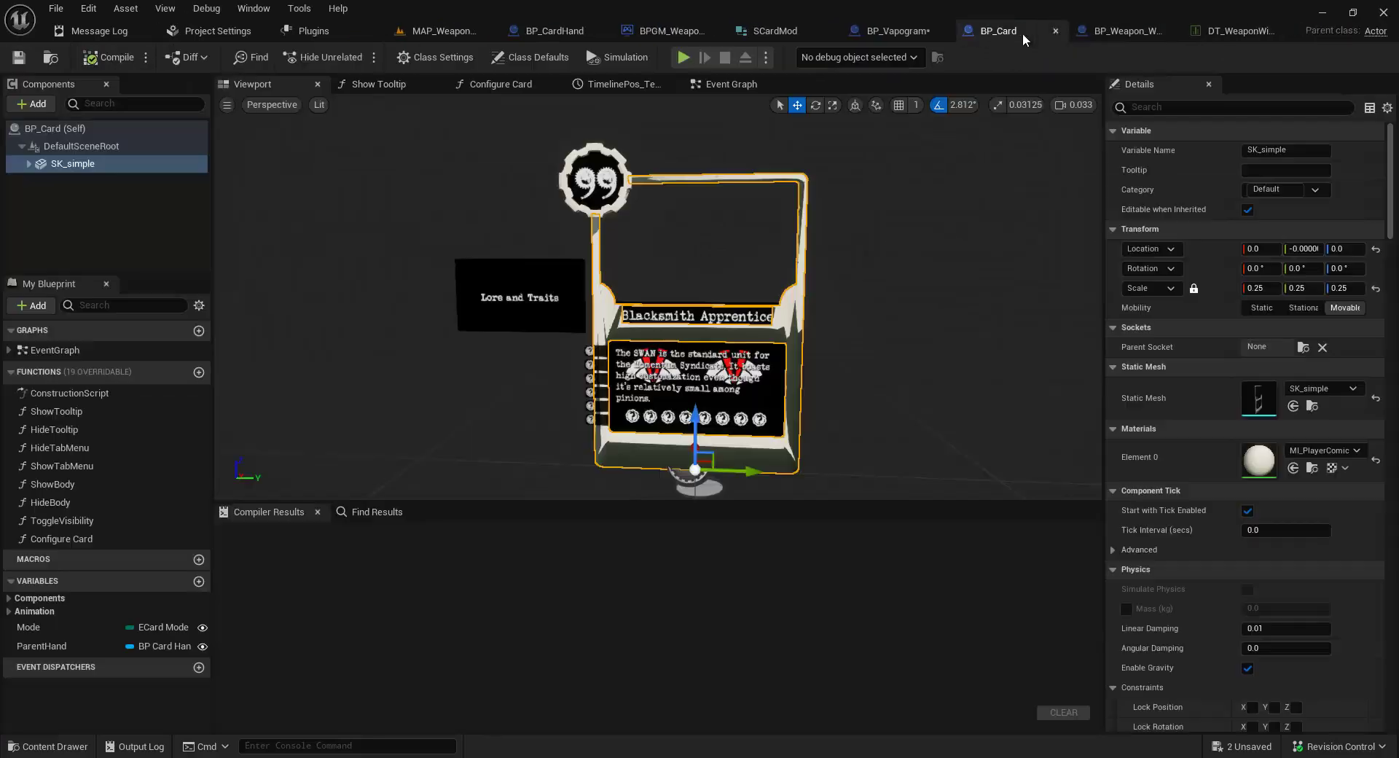
left_click(921, 33)
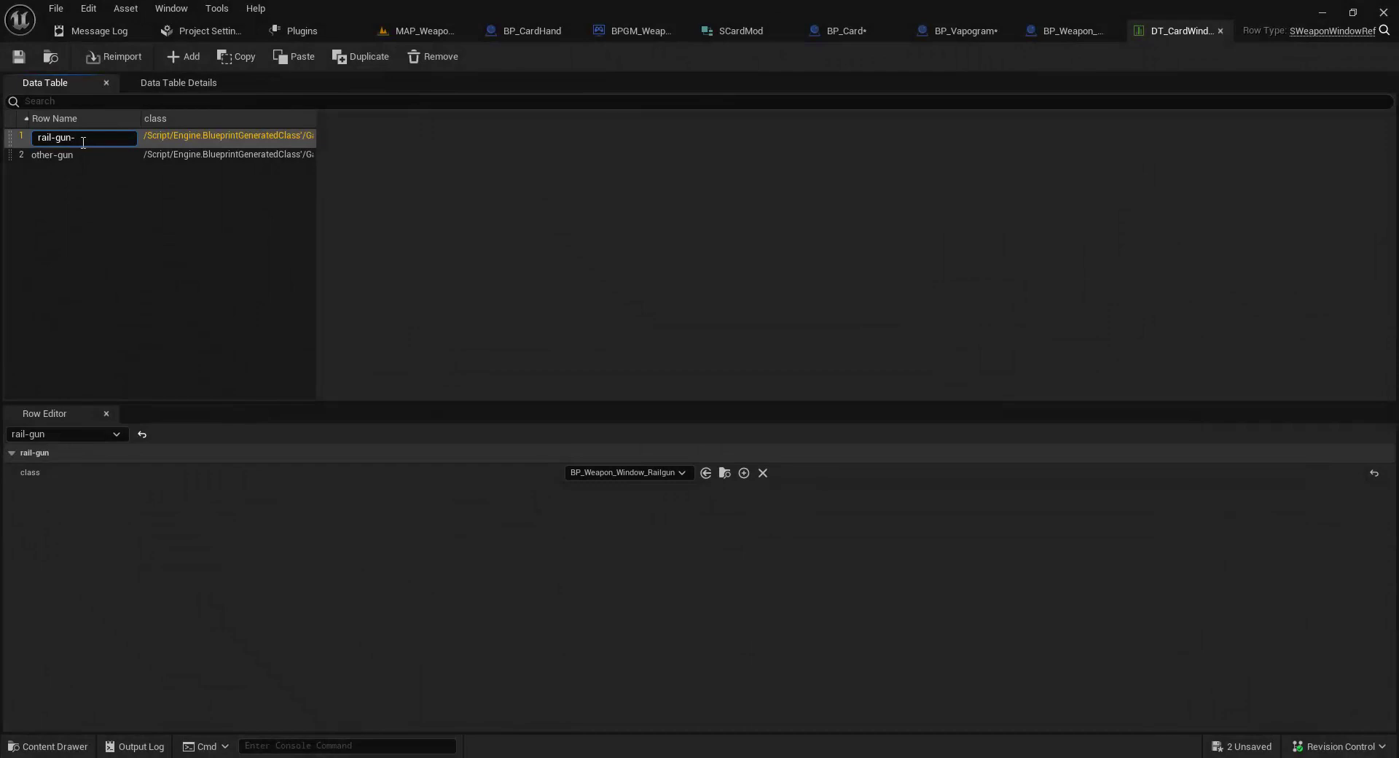
Step: Rename the first row to rail-gun-6 and widen the class column
type("6")
key("Return")
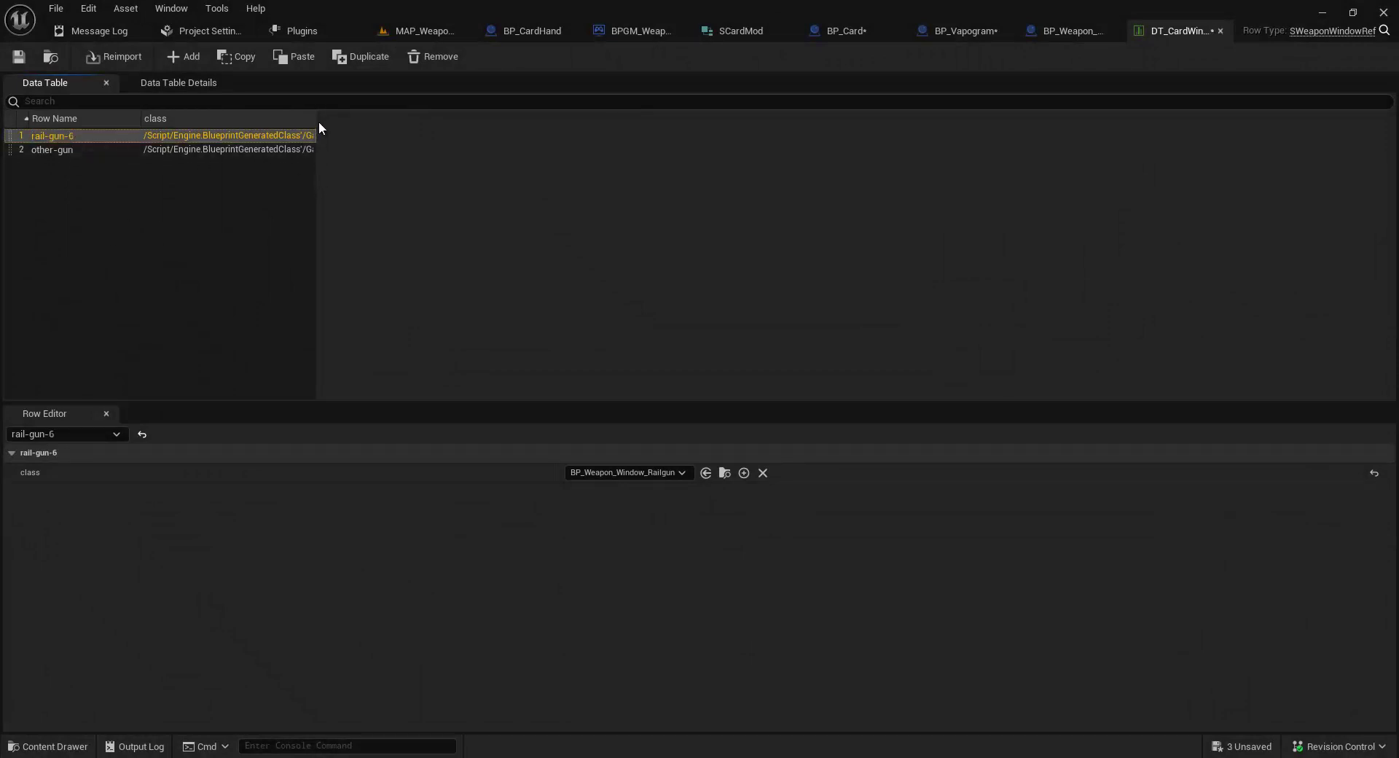
left_click_drag(318, 122, 357, 122)
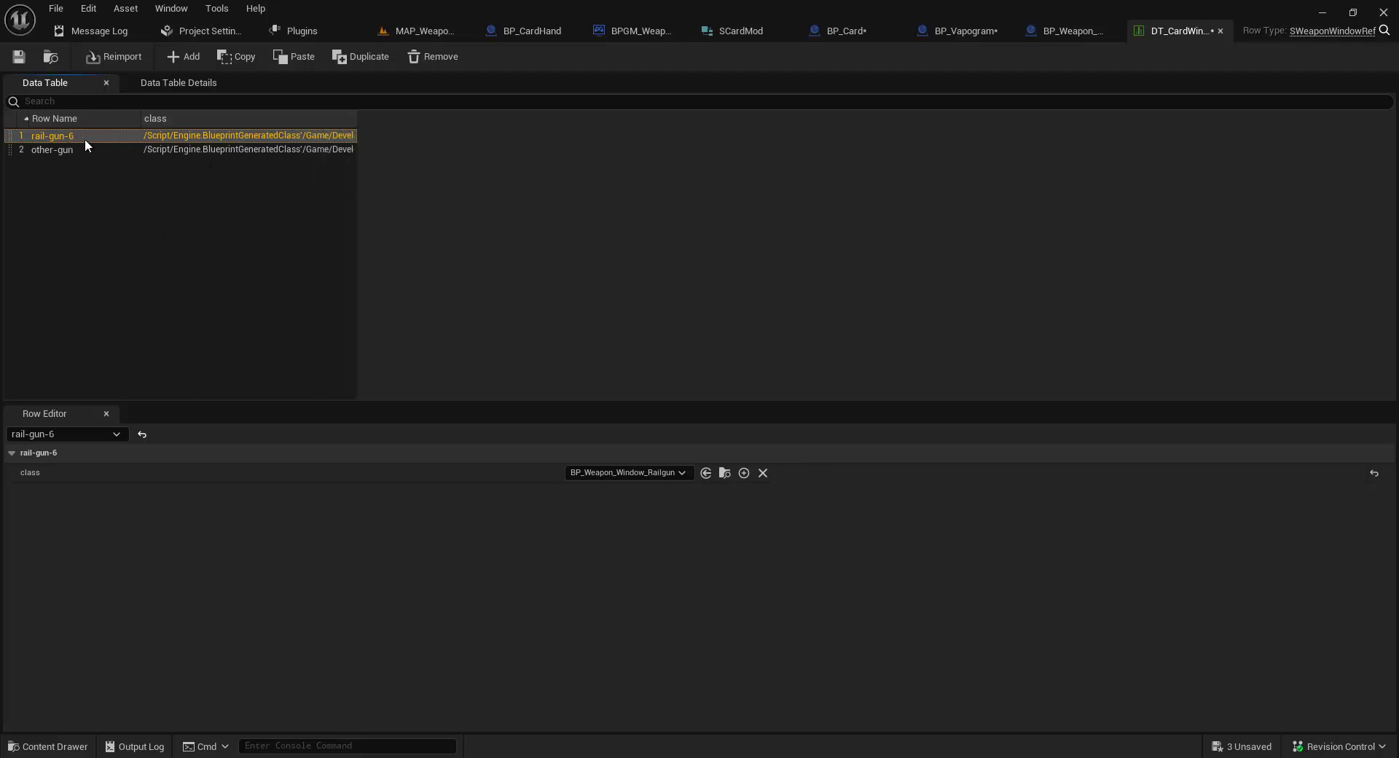
double_click(71, 134)
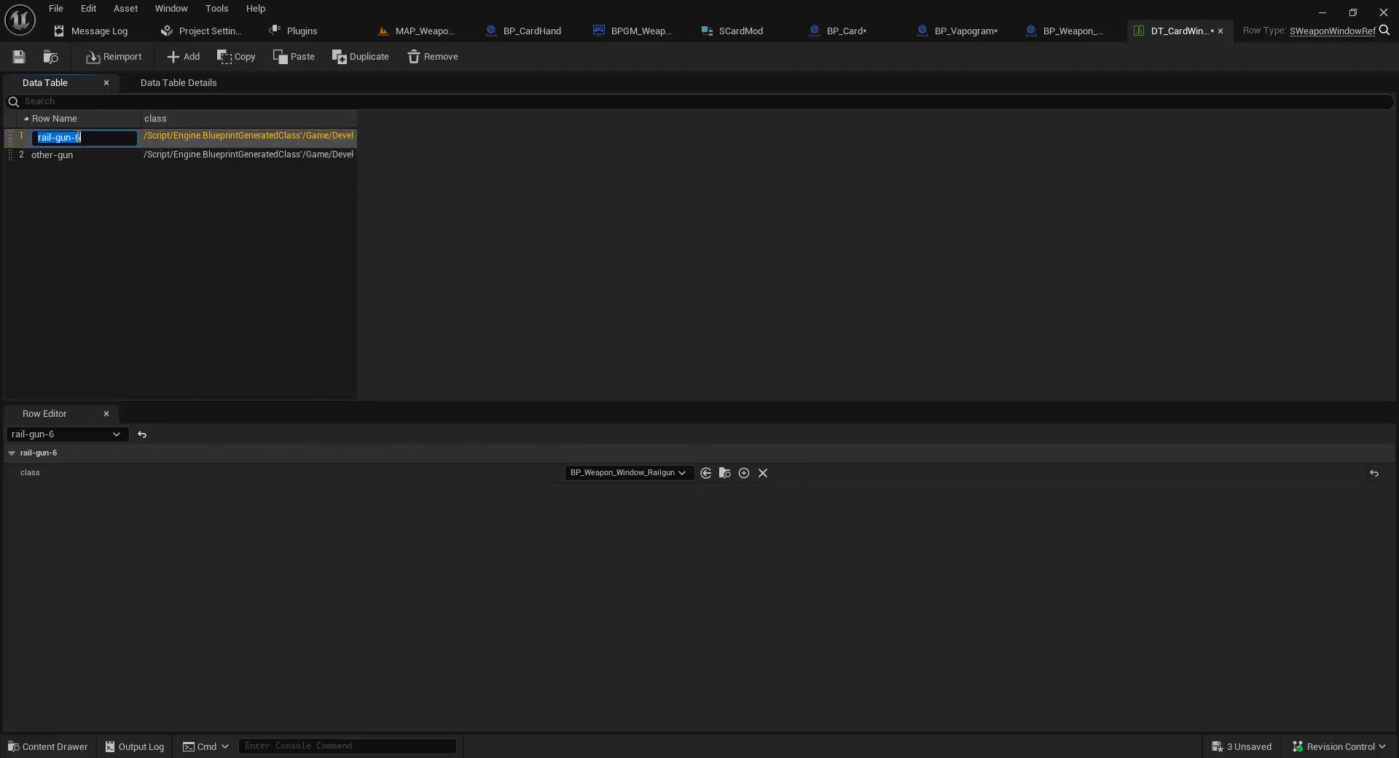
left_click(120, 204)
left_click(76, 133)
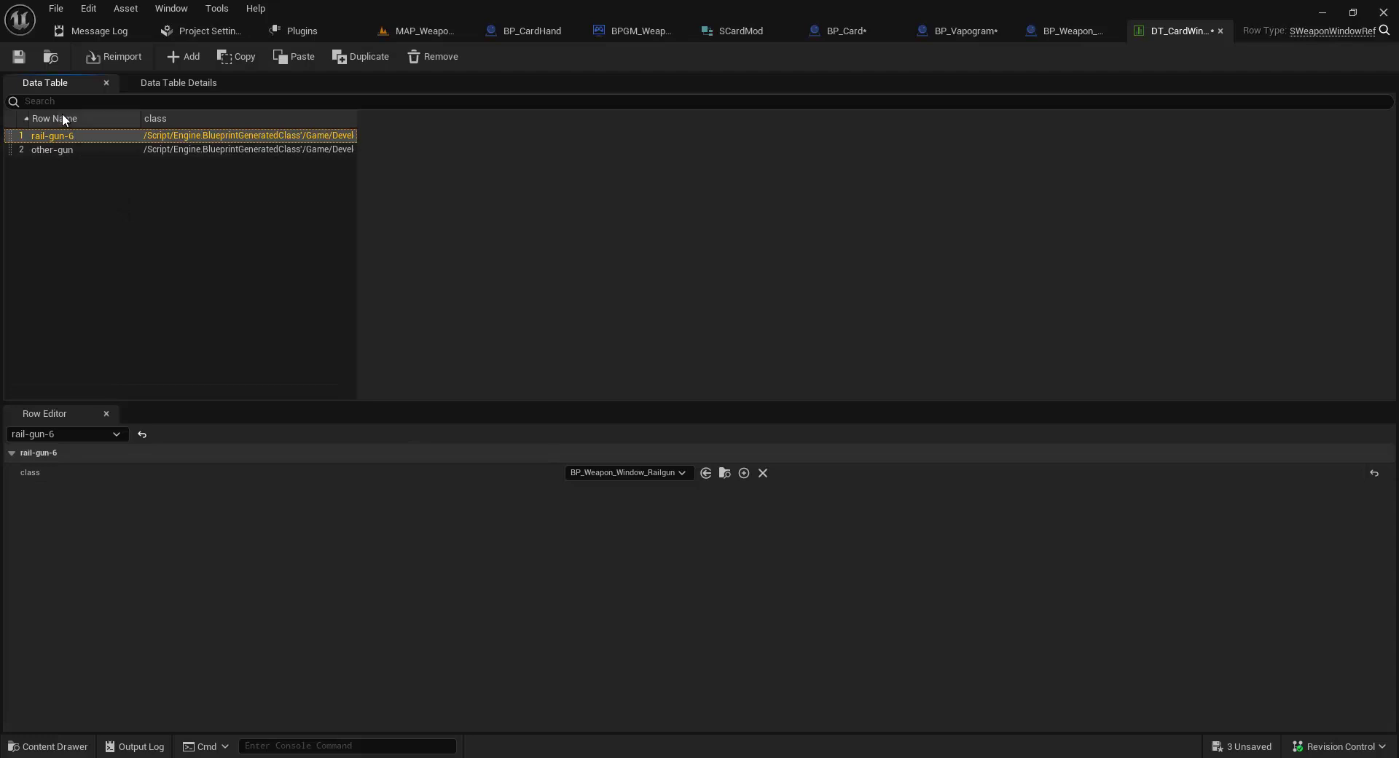
Step: Add a rail-gun-5 row in second place with class BP_Weapon_Window_Railgun
left_click(184, 57)
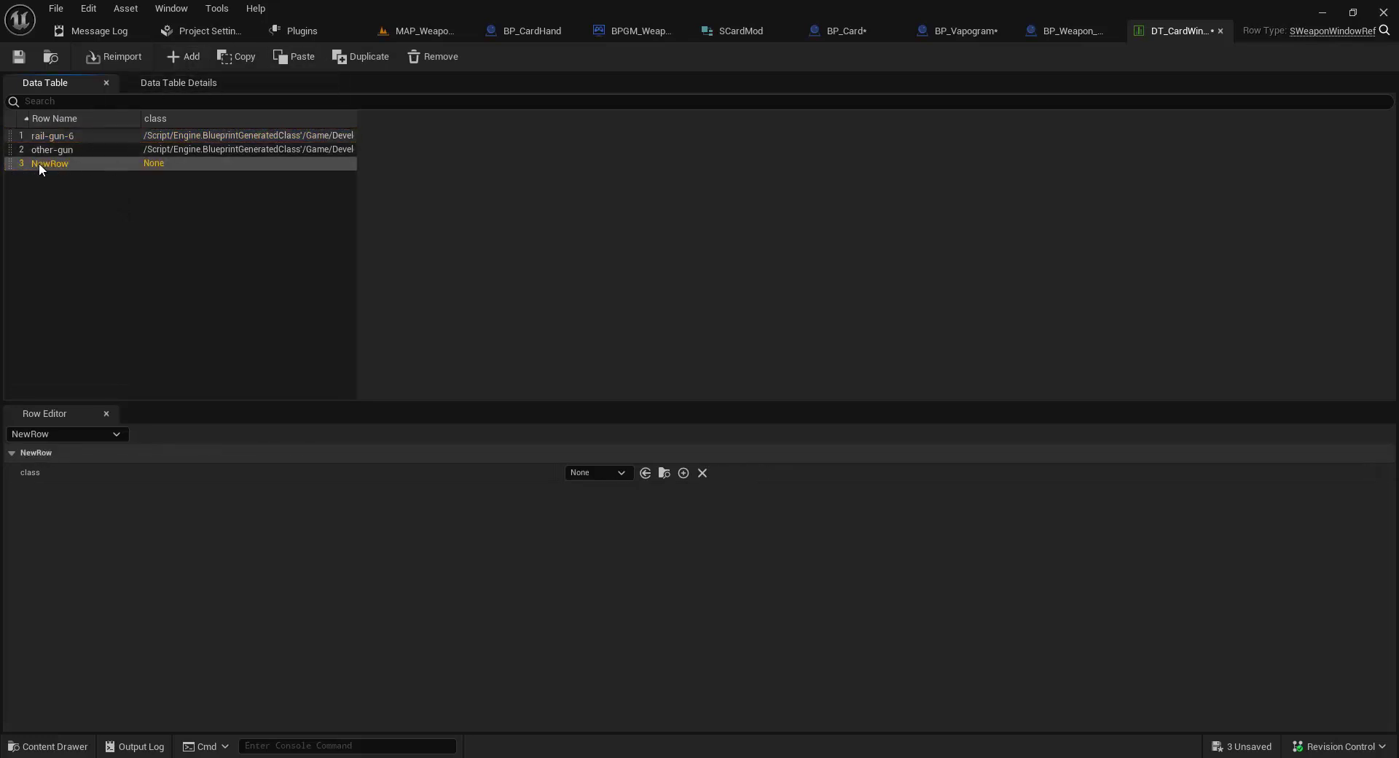
left_click_drag(10, 164, 14, 148)
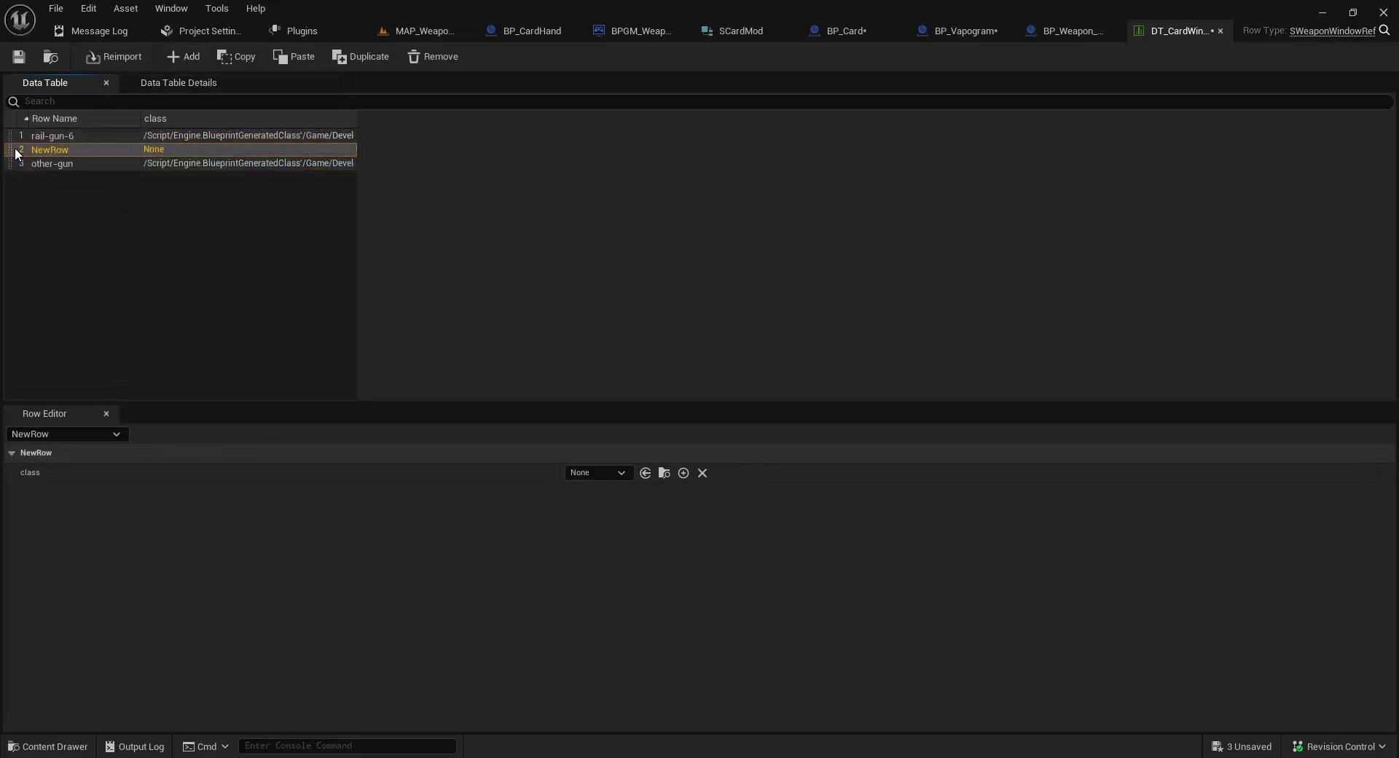
double_click(64, 152)
type("rail-")
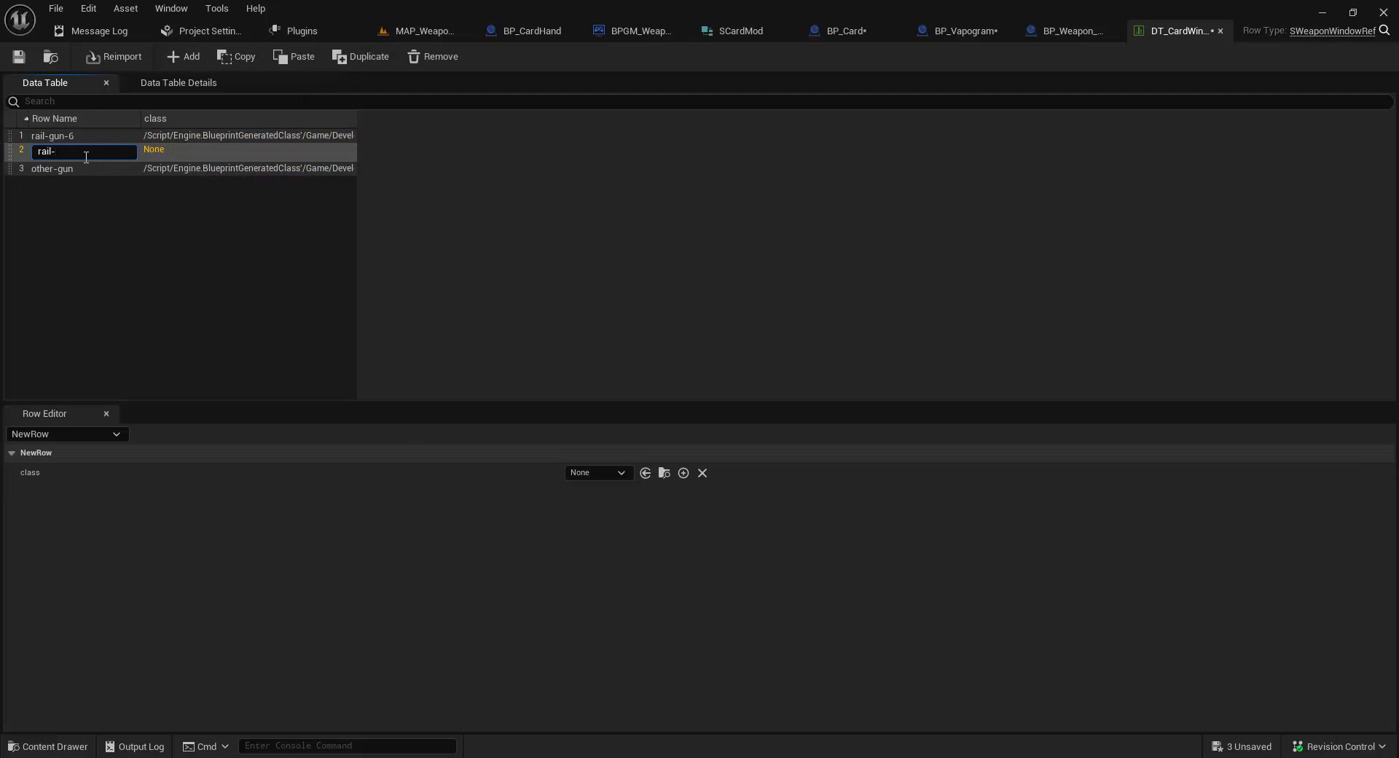
type("gun-5")
key("Return")
left_click(177, 134)
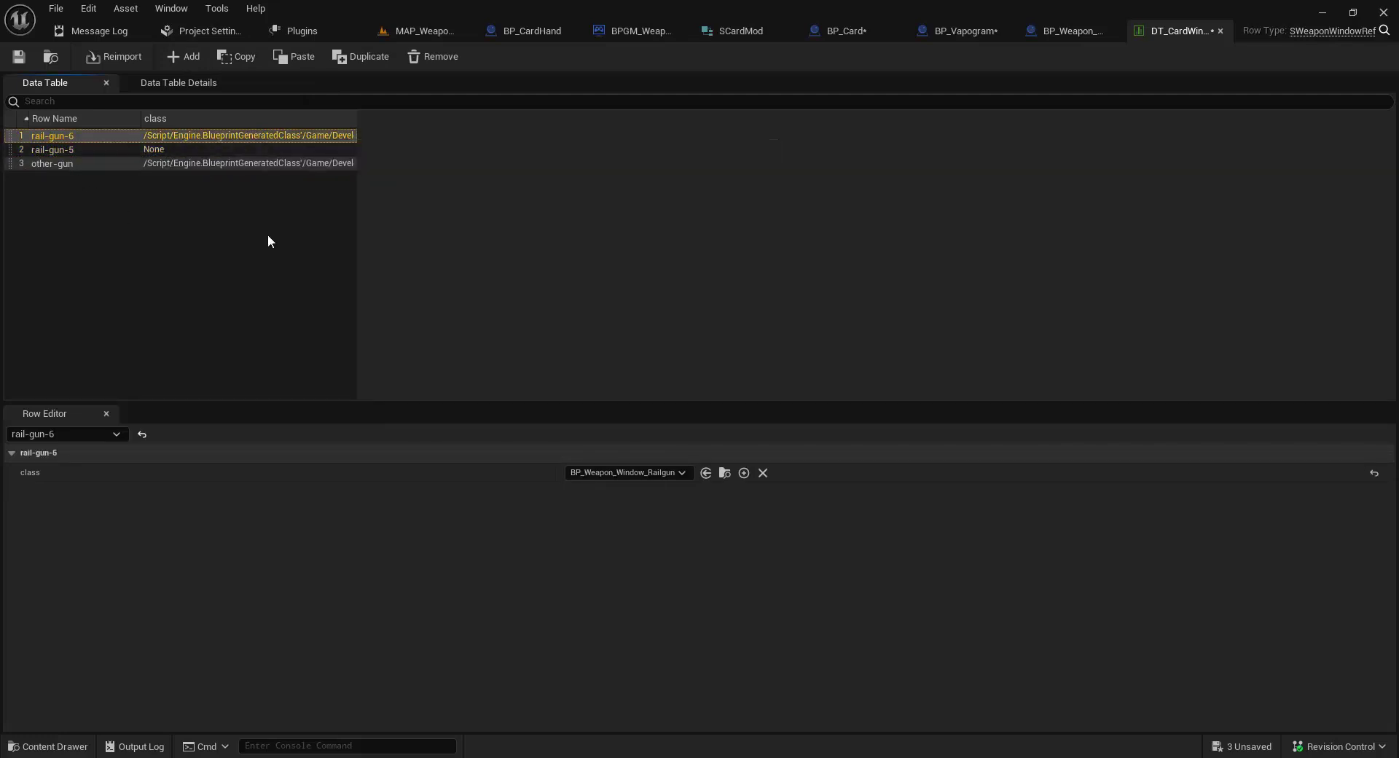
left_click(182, 150)
left_click(587, 472)
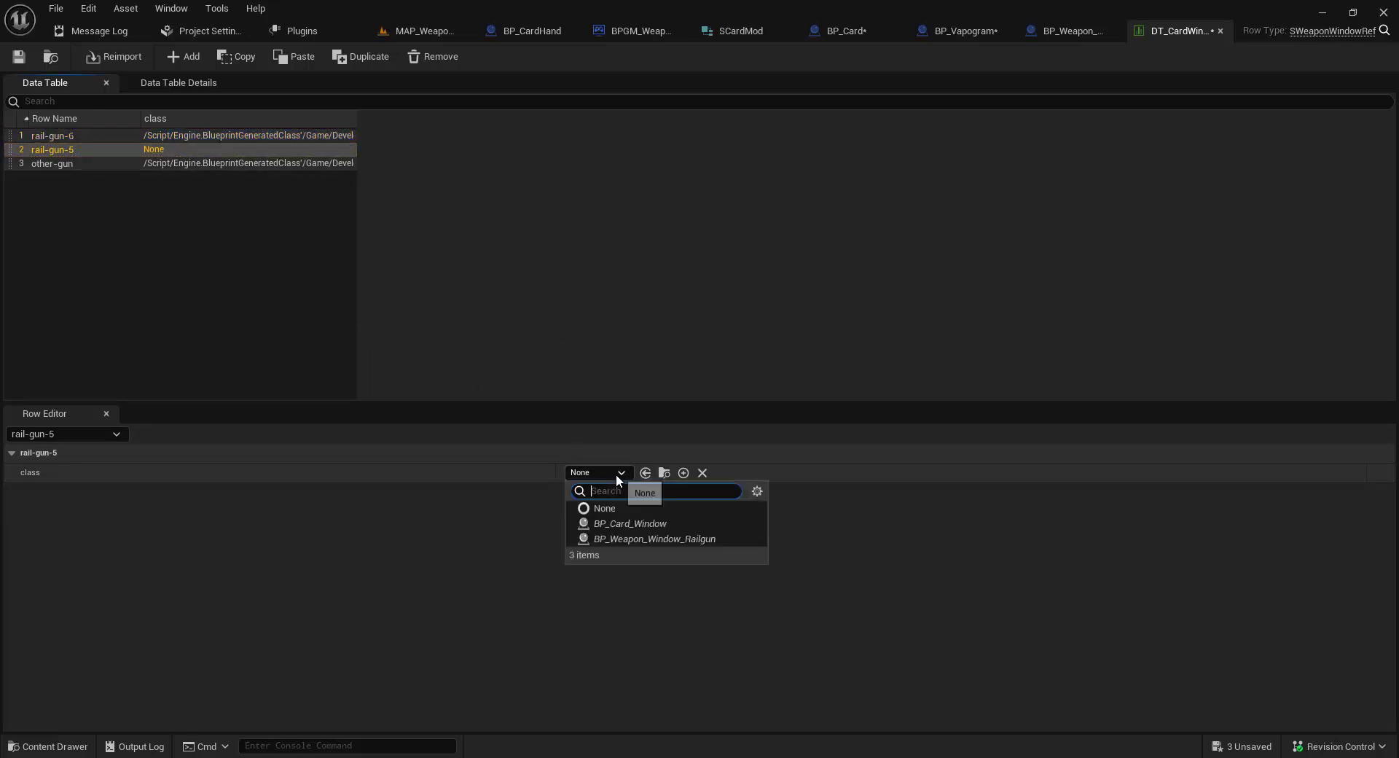
left_click(646, 535)
left_click(293, 206)
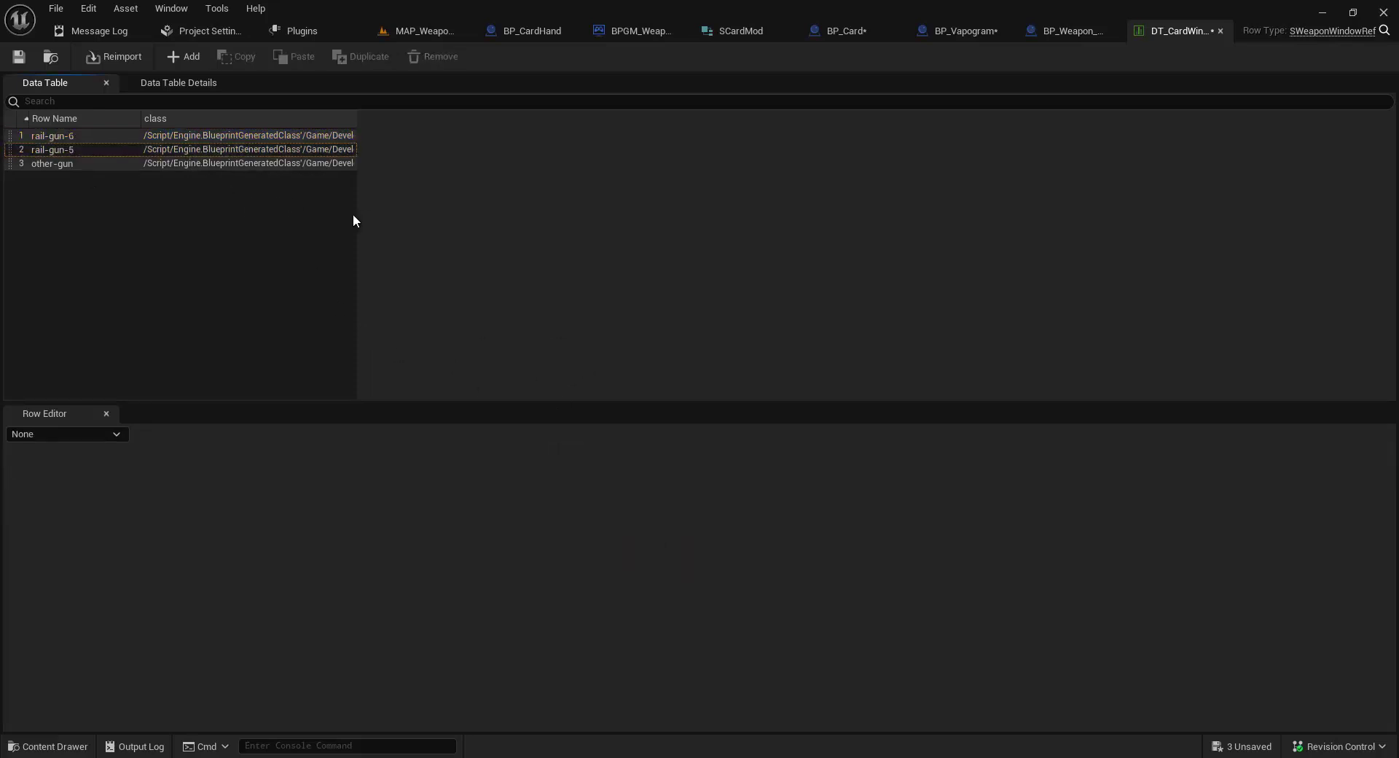
Step: Widen the class column to show full paths, compare the rows' values, and save
left_click_drag(357, 118, 474, 121)
left_click(84, 150)
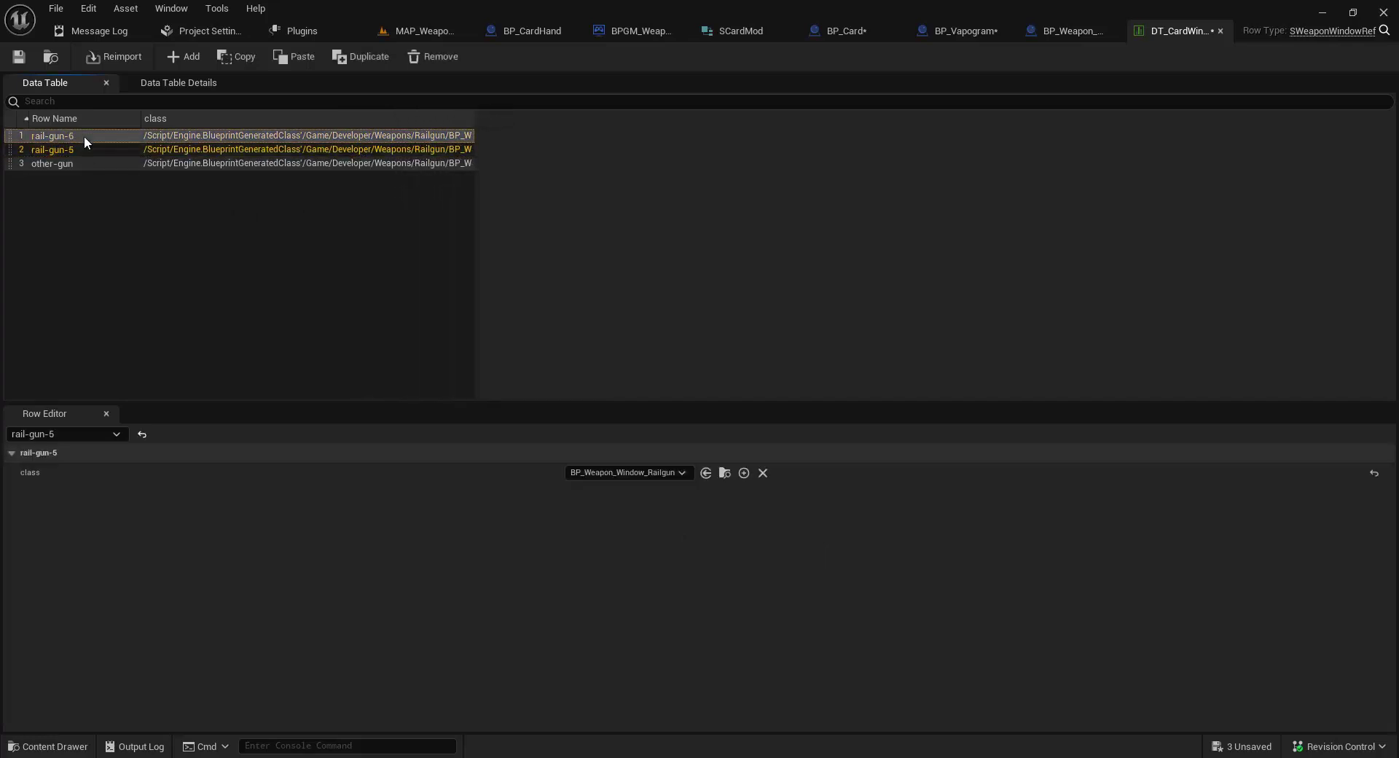
left_click(32, 138)
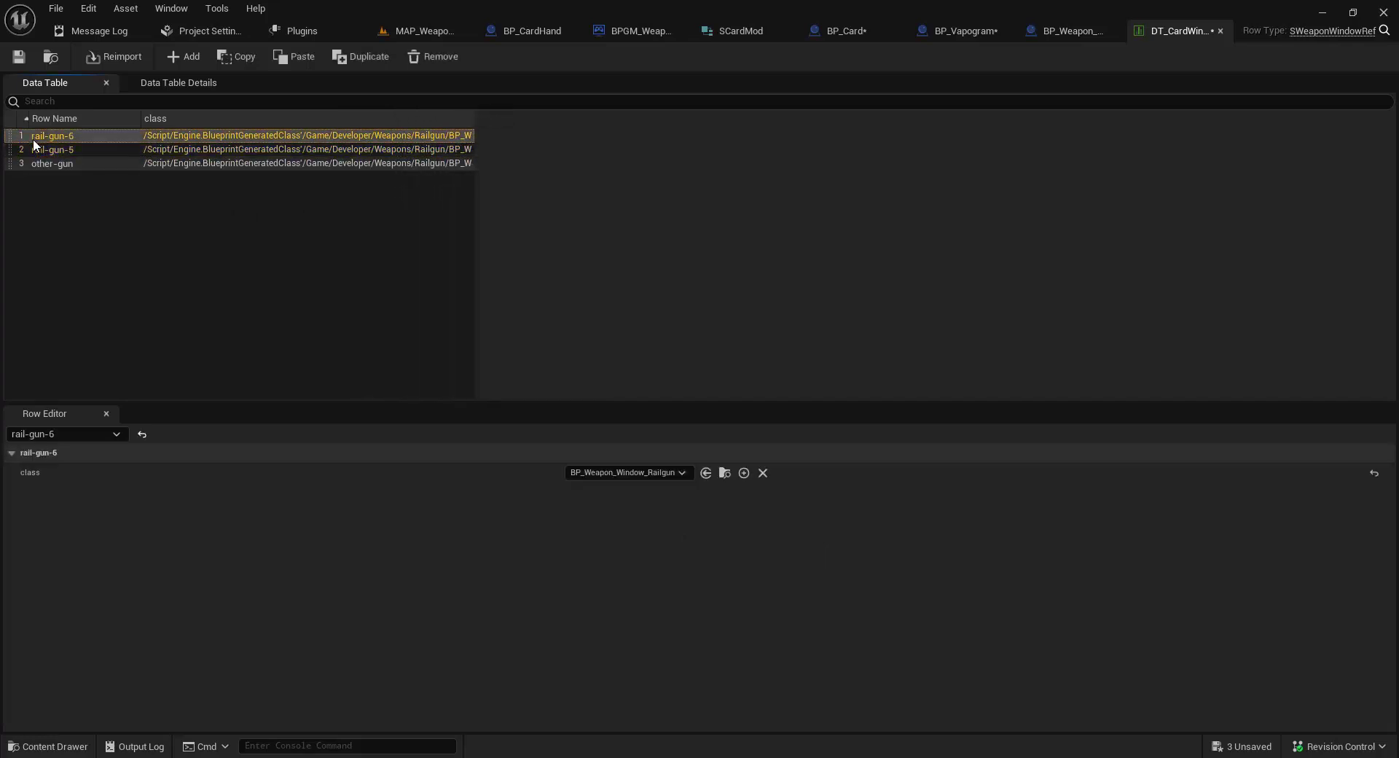
left_click(77, 148)
left_click(93, 161)
left_click(81, 148)
left_click(76, 136)
left_click(79, 150)
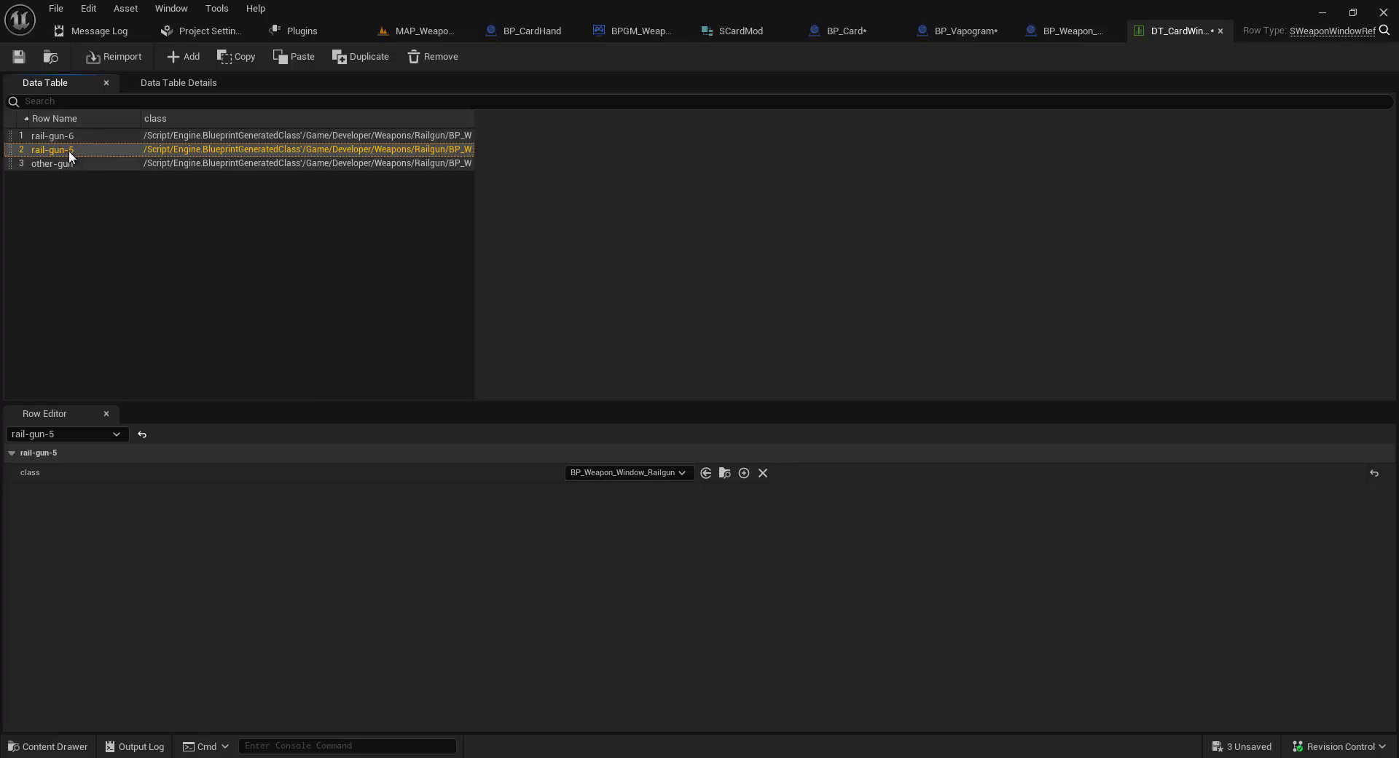
left_click(87, 213)
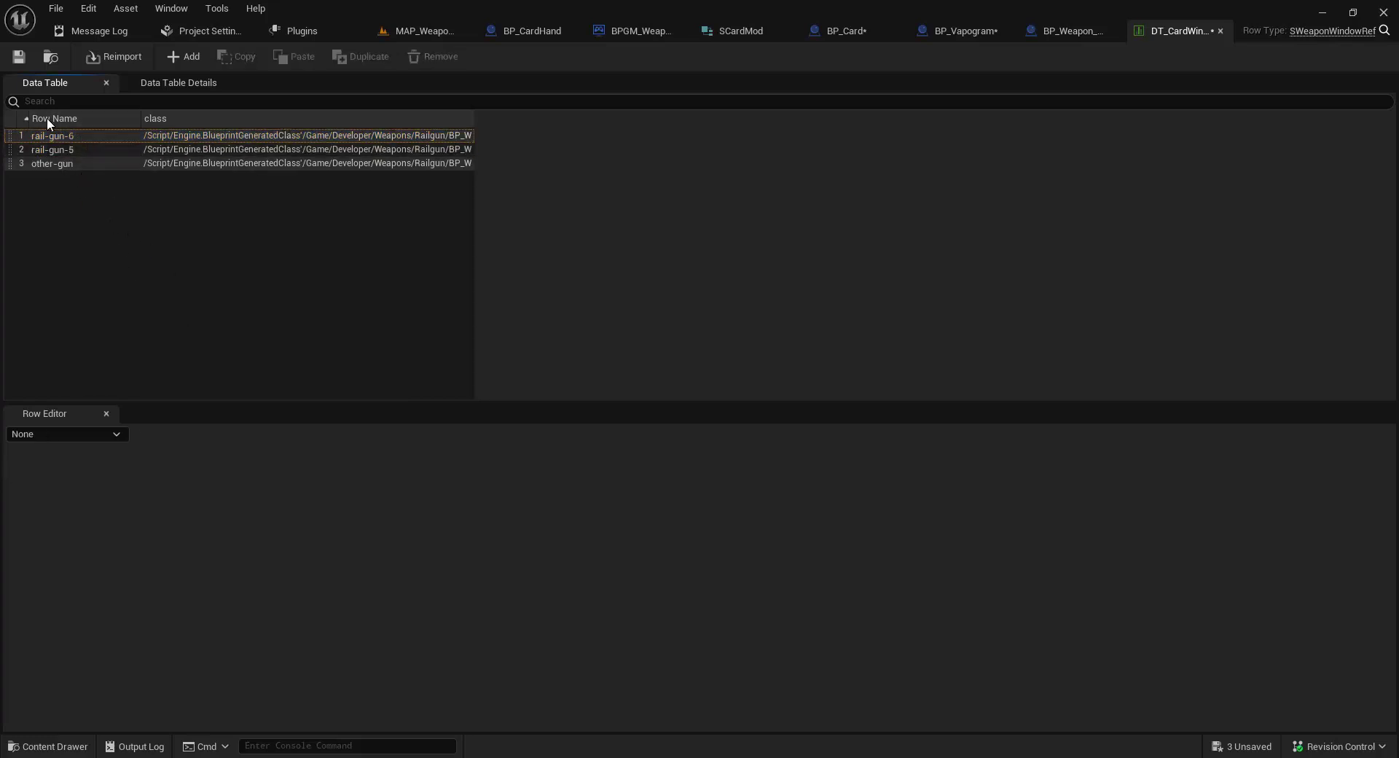
left_click(68, 167)
left_click(81, 146)
left_click(29, 58)
Step: Rename other-gun to other-gun-1, keeping the rail-gun-6 and rail-gun-5 names
left_click(88, 165)
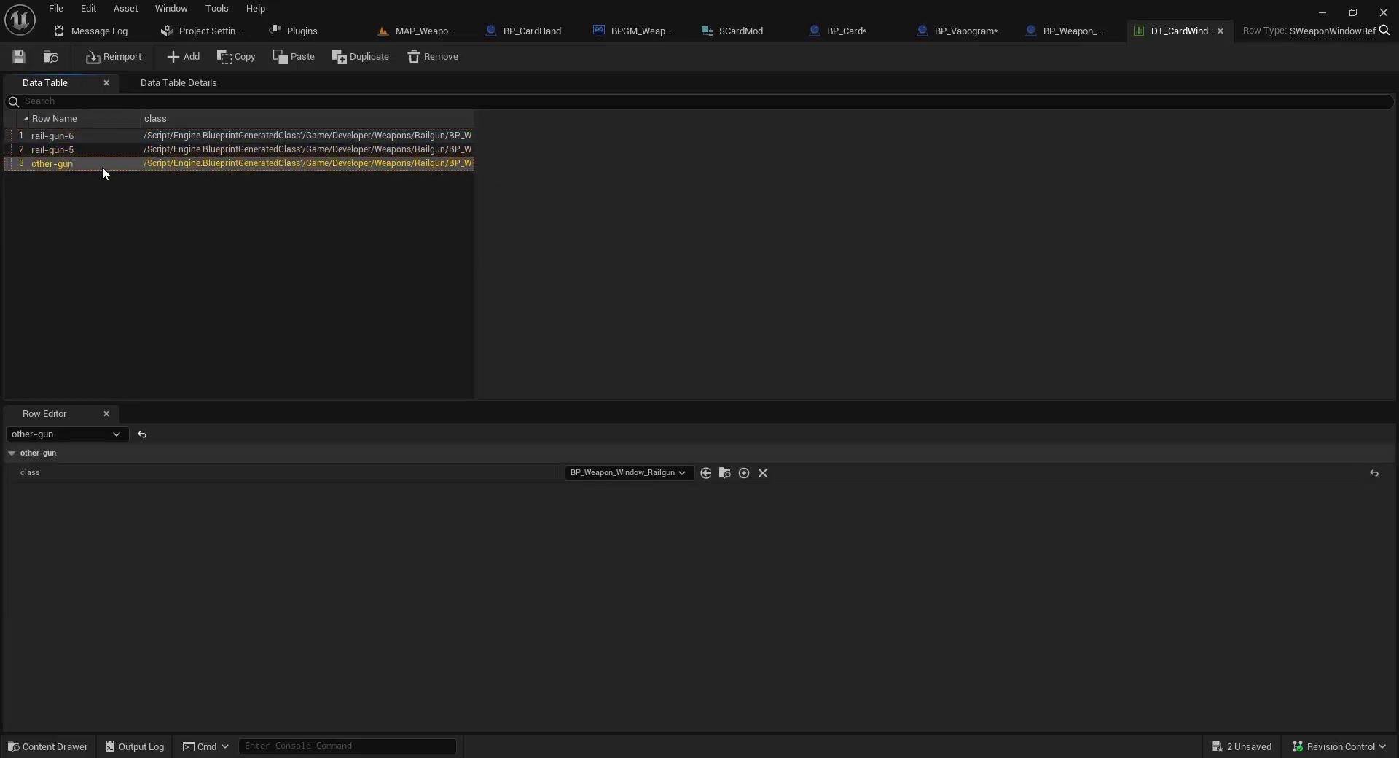
left_click(75, 166)
left_click(99, 167)
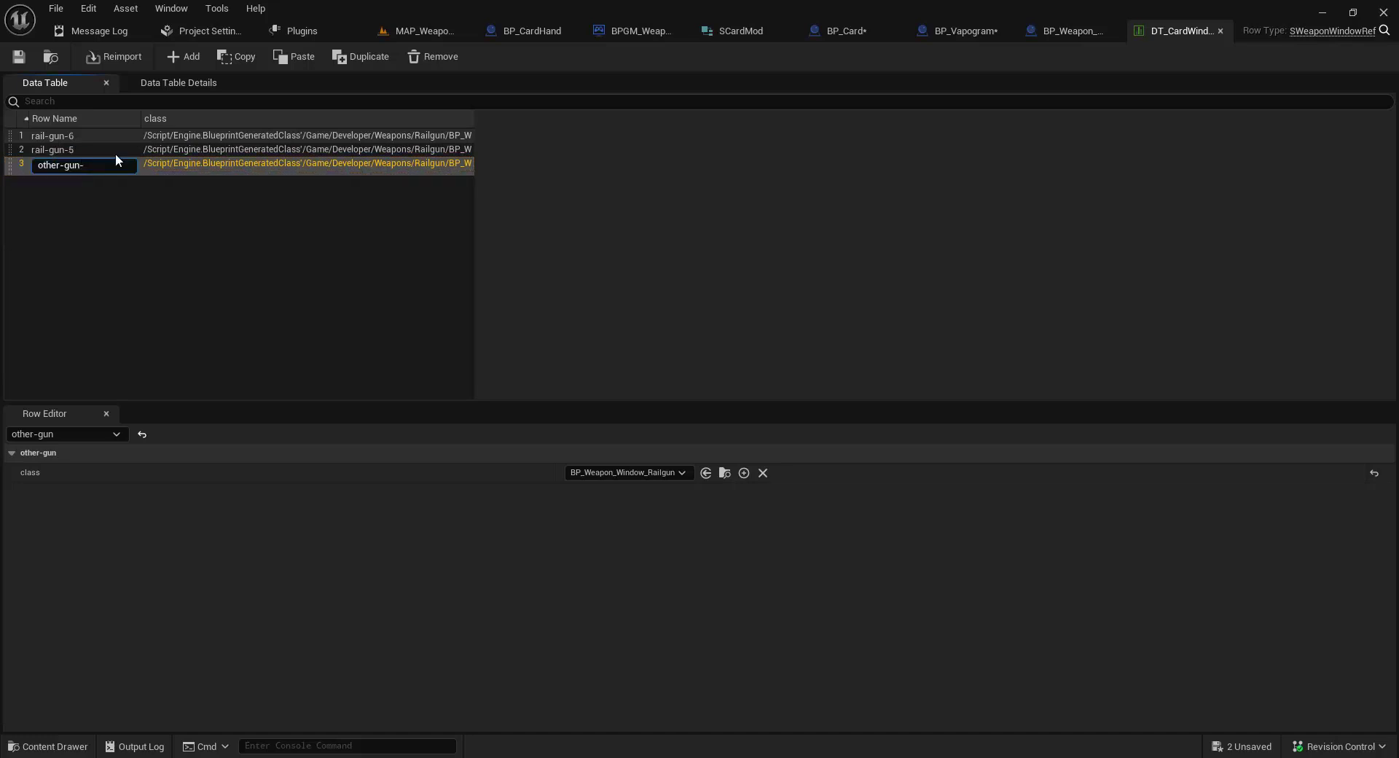
type("-1")
key("Return")
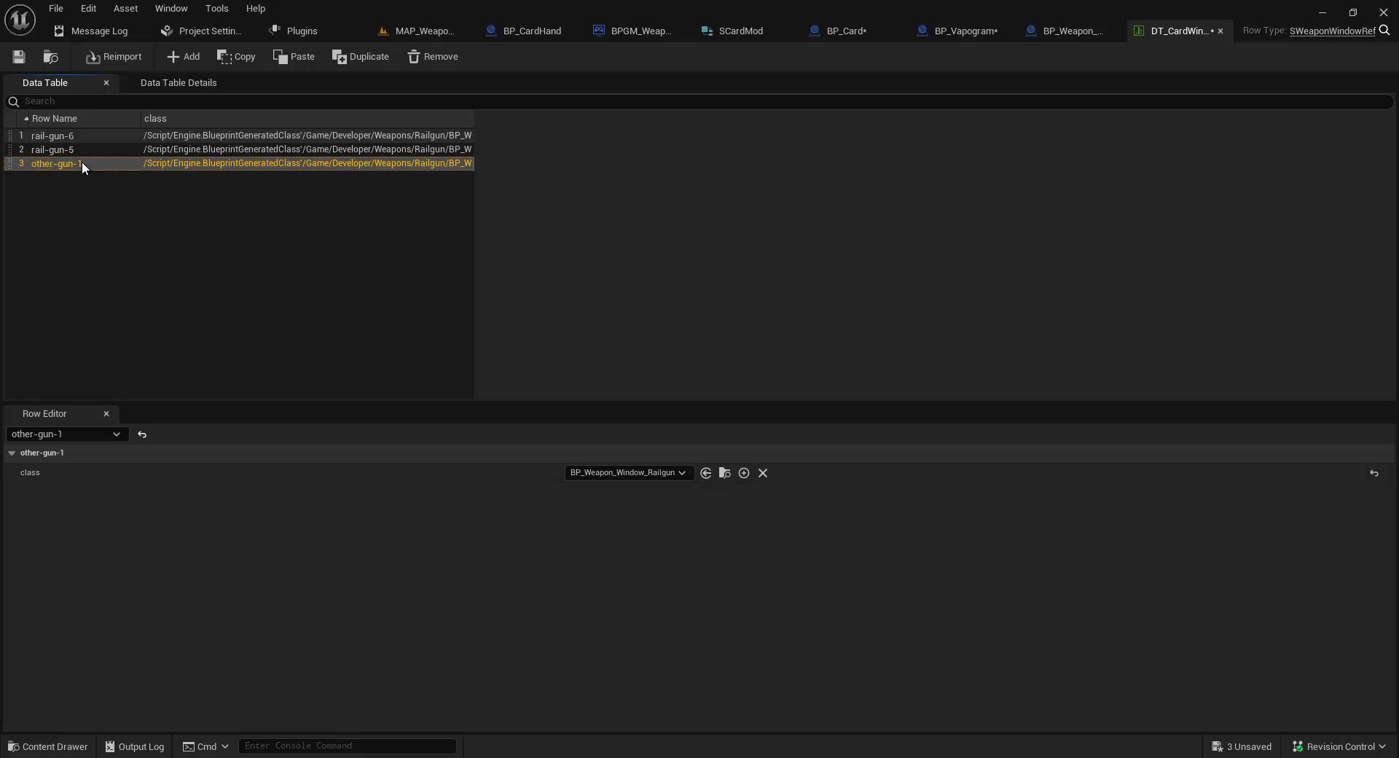
left_click(82, 140)
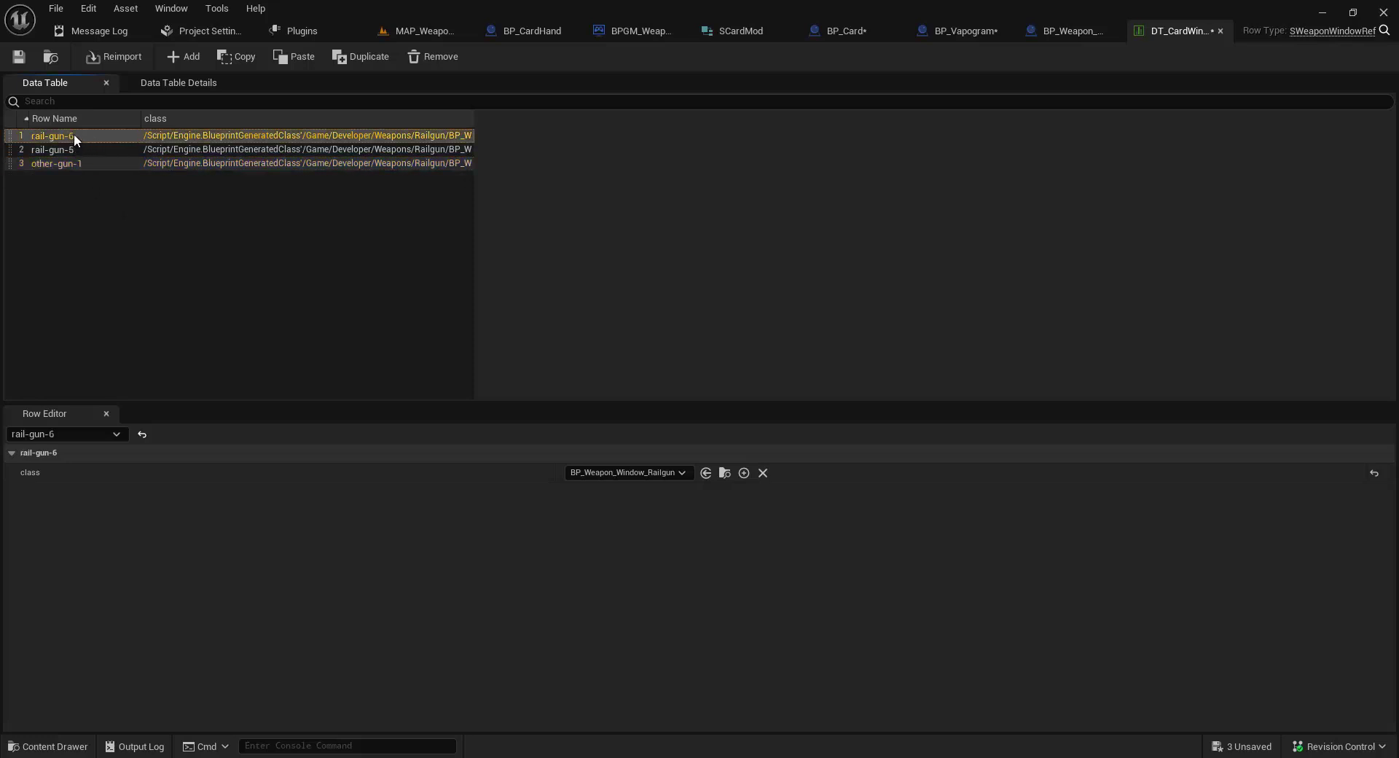
left_click(74, 140)
left_click(99, 141)
left_click(84, 153)
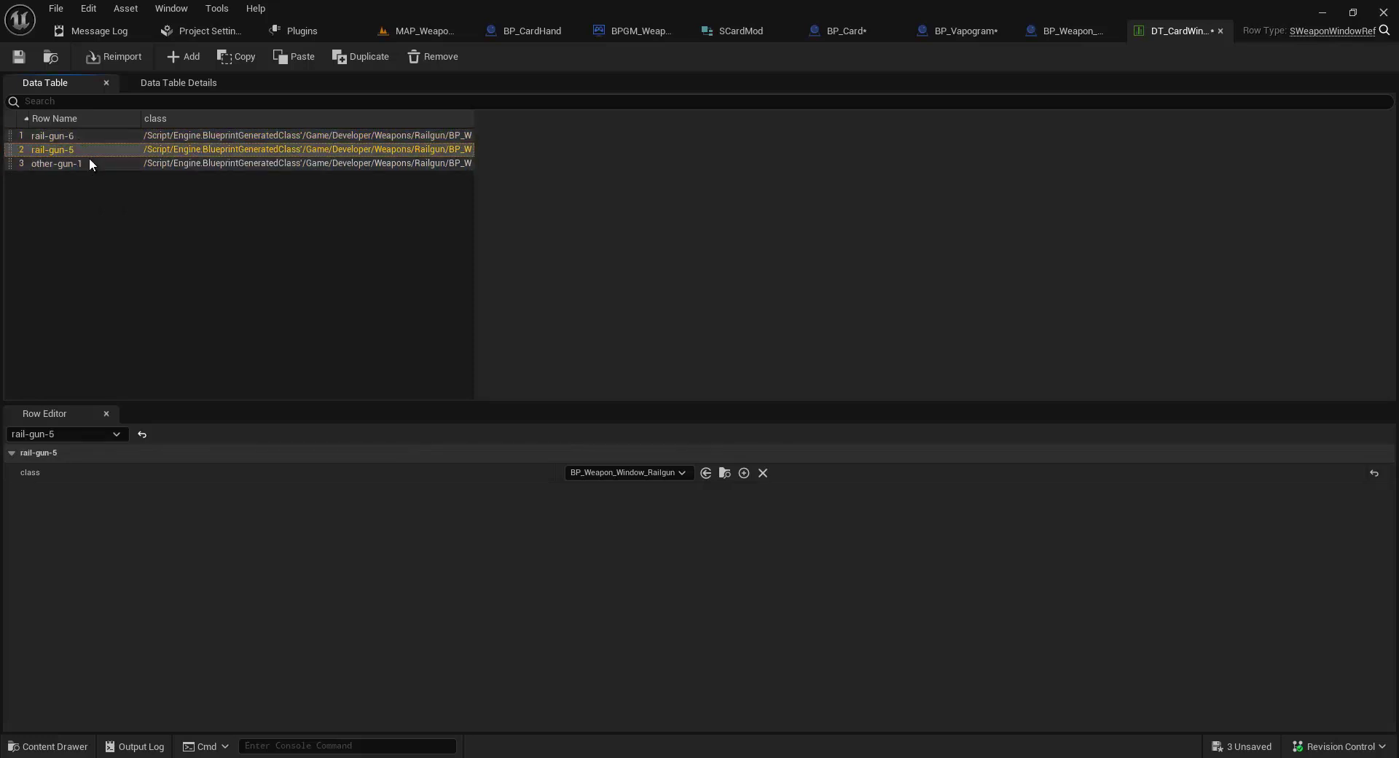
left_click(89, 150)
left_click(89, 150)
left_click(79, 172)
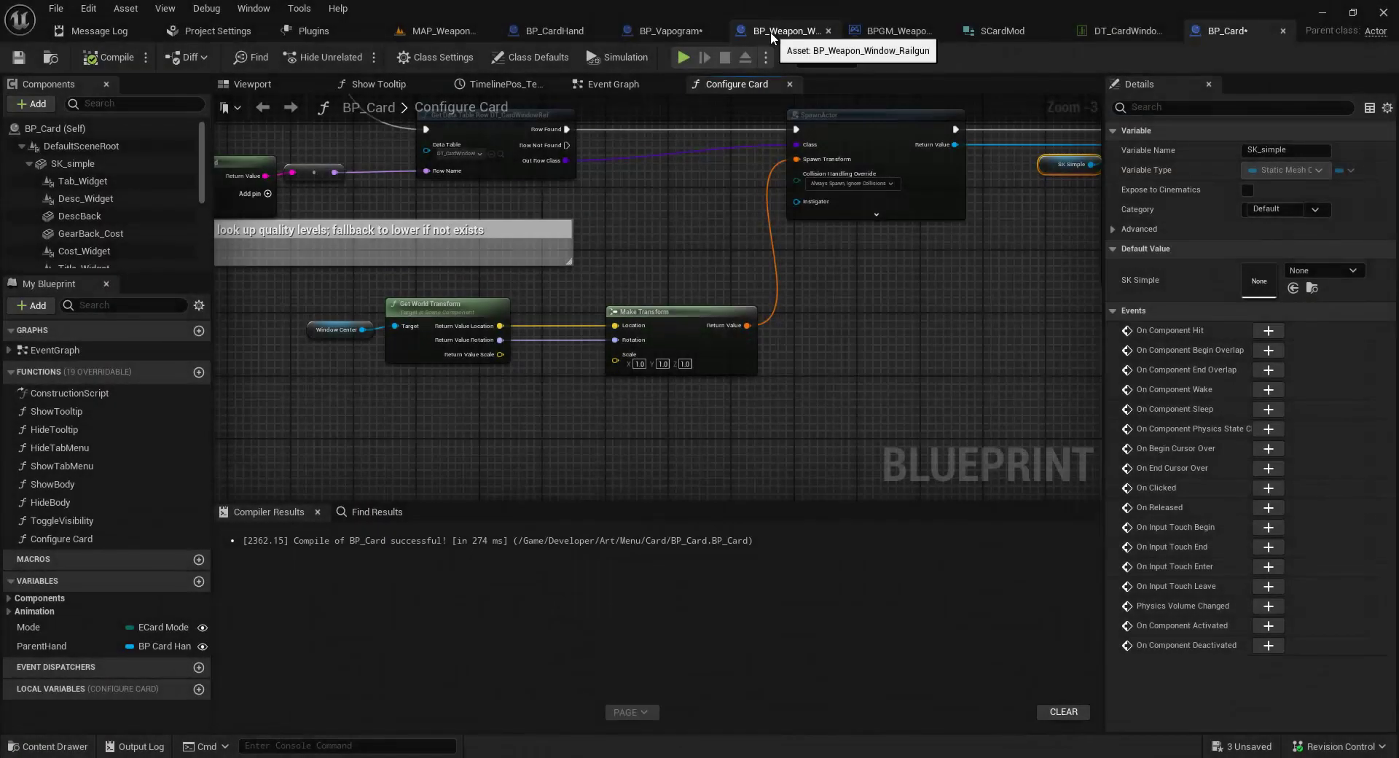
Step: Frame the scale-10.0 railgun mesh in BP_Weapon_Window_Railgun's viewport, then close that blueprint
left_click(772, 32)
left_click(274, 83)
left_click(66, 163)
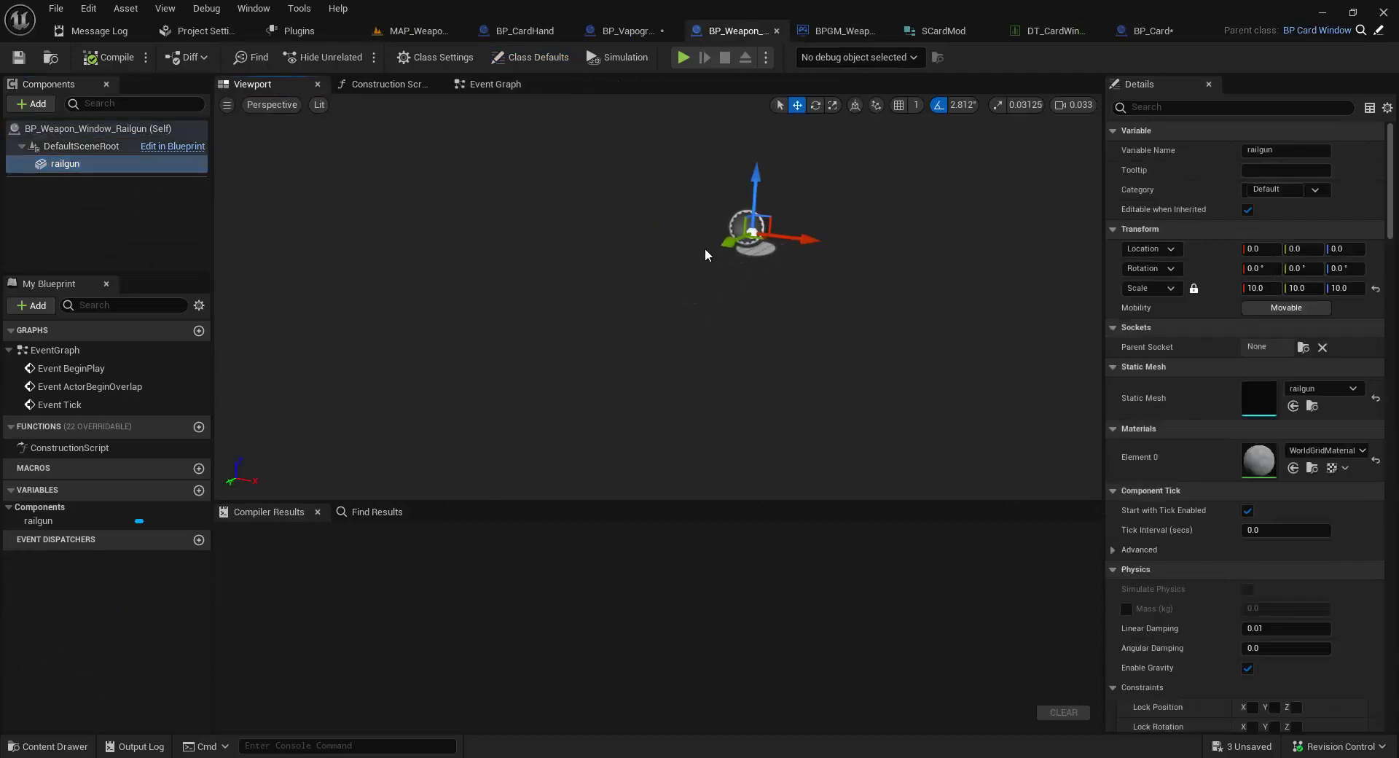
middle_click_drag(828, 216, 905, 203)
key("f")
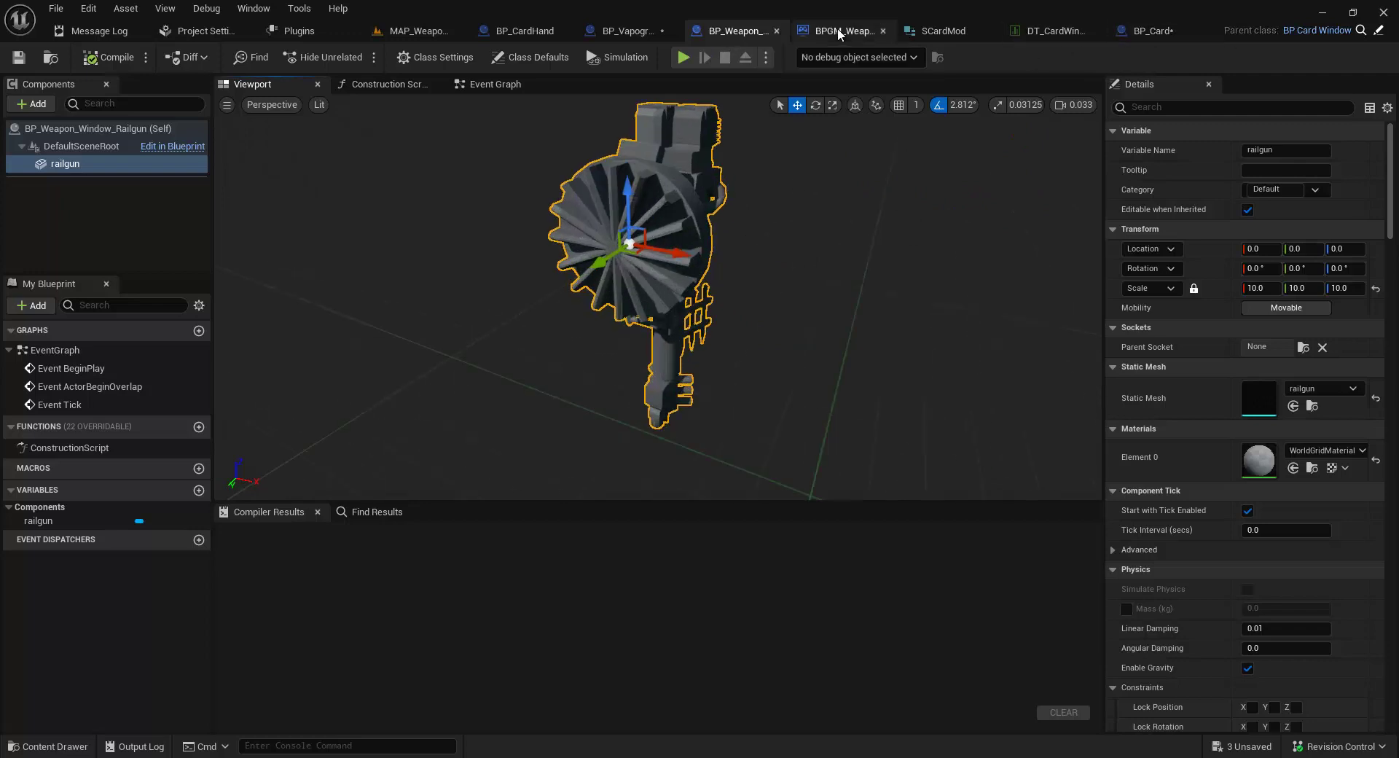
middle_click(738, 33)
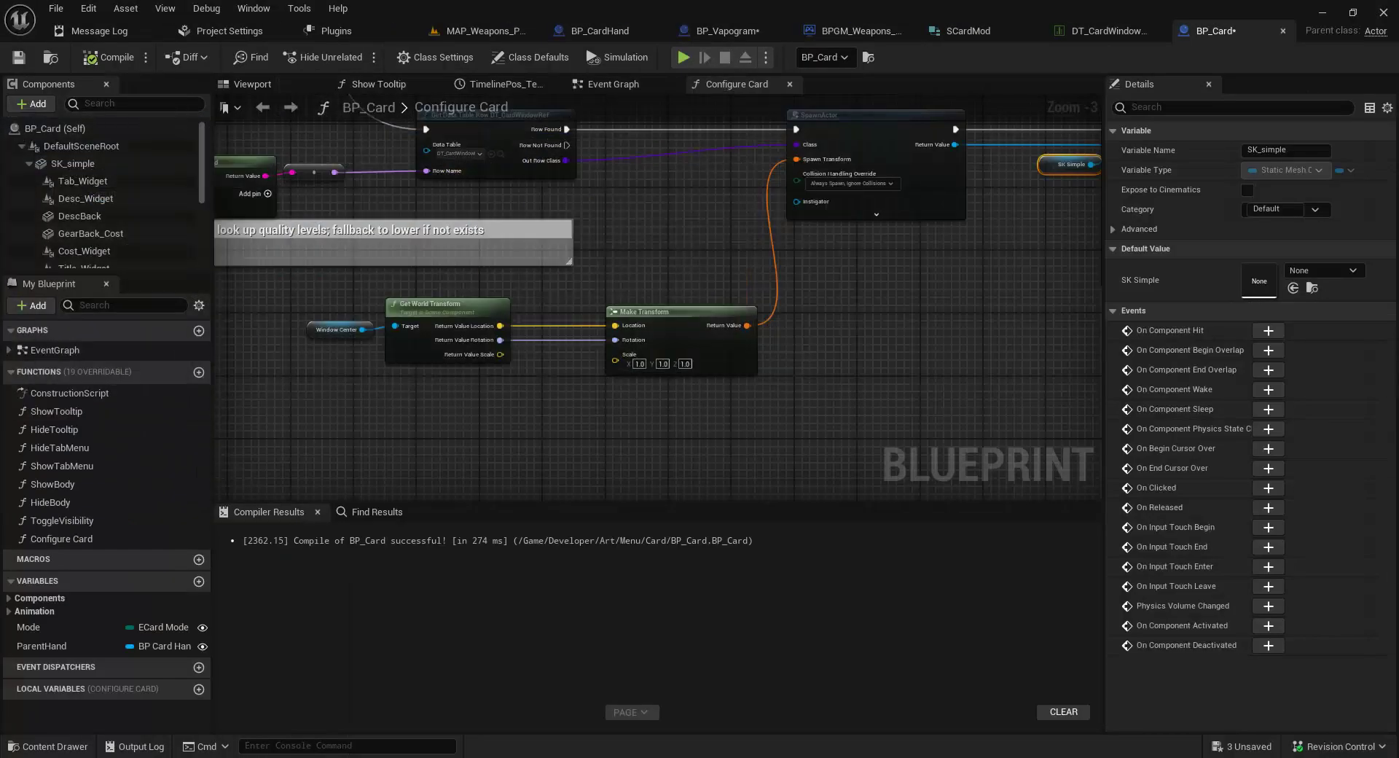
Step: Start playing MAP_Weapons_Playground with the railgun blueprint window enlarged beside the game
left_click(490, 33)
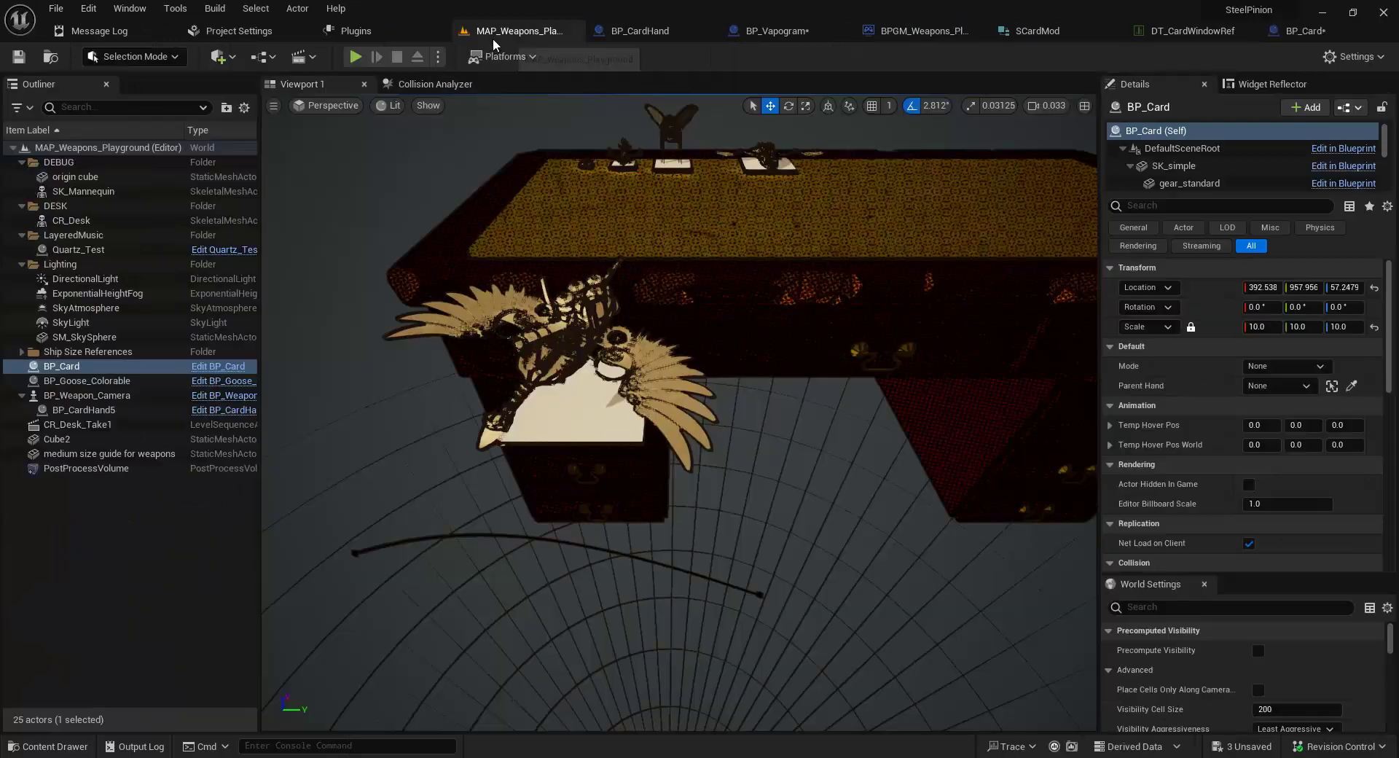
left_click(356, 58)
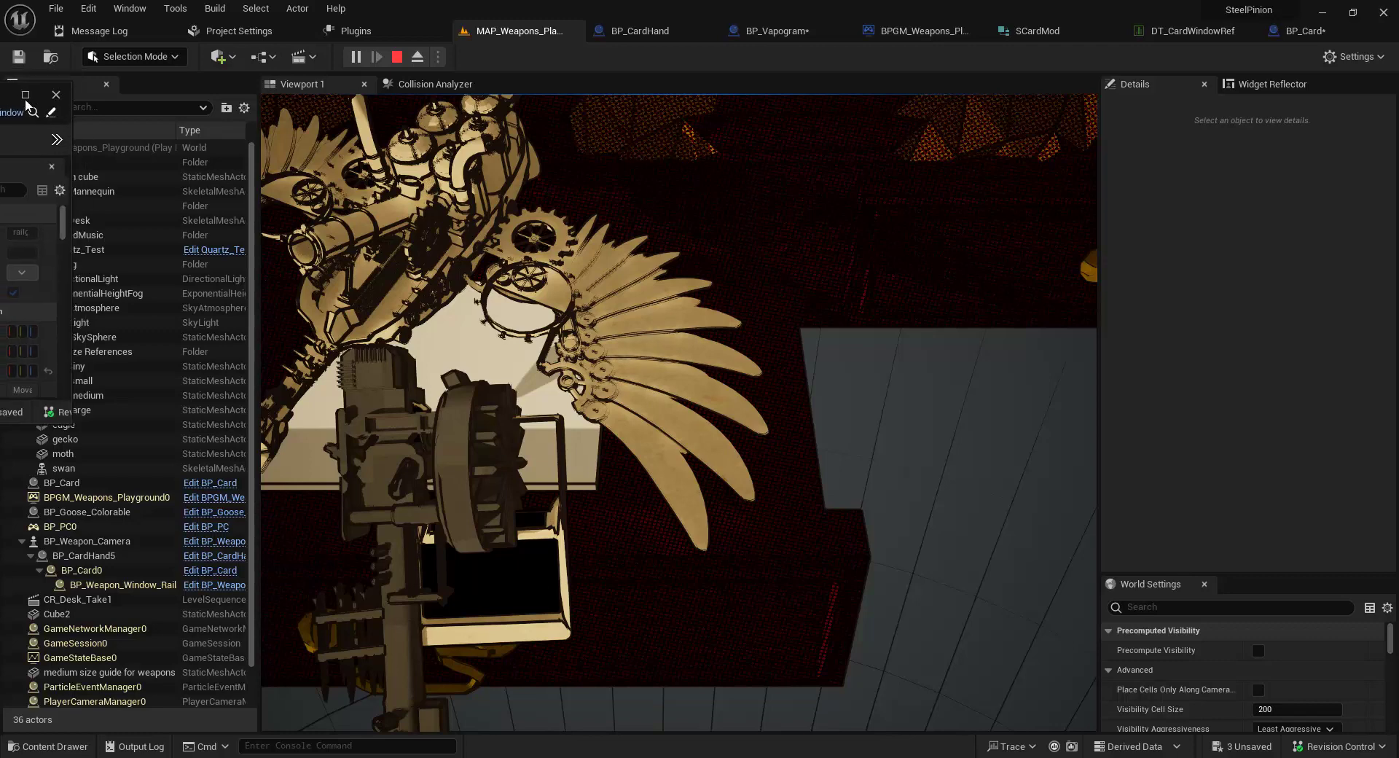
left_click_drag(946, 95, 1103, 20)
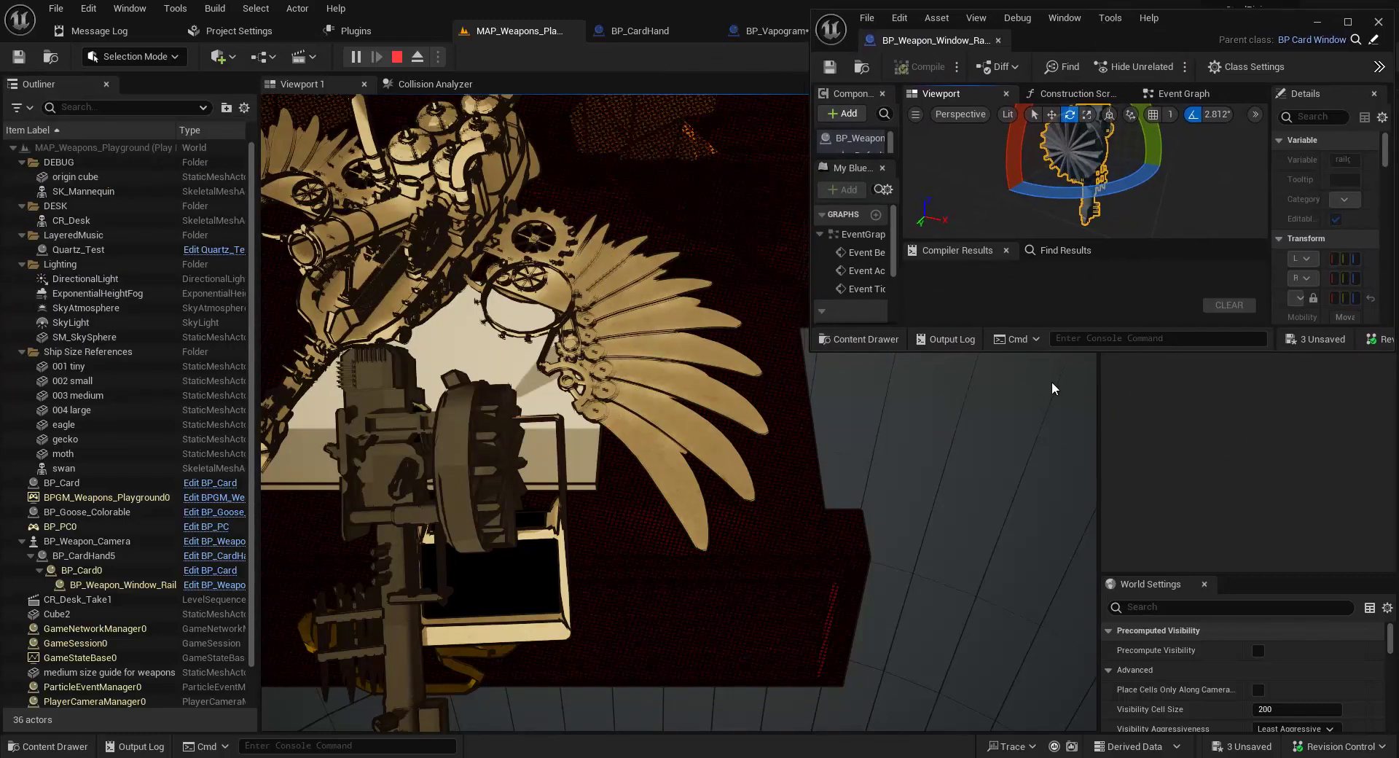
left_click_drag(1078, 351, 1078, 576)
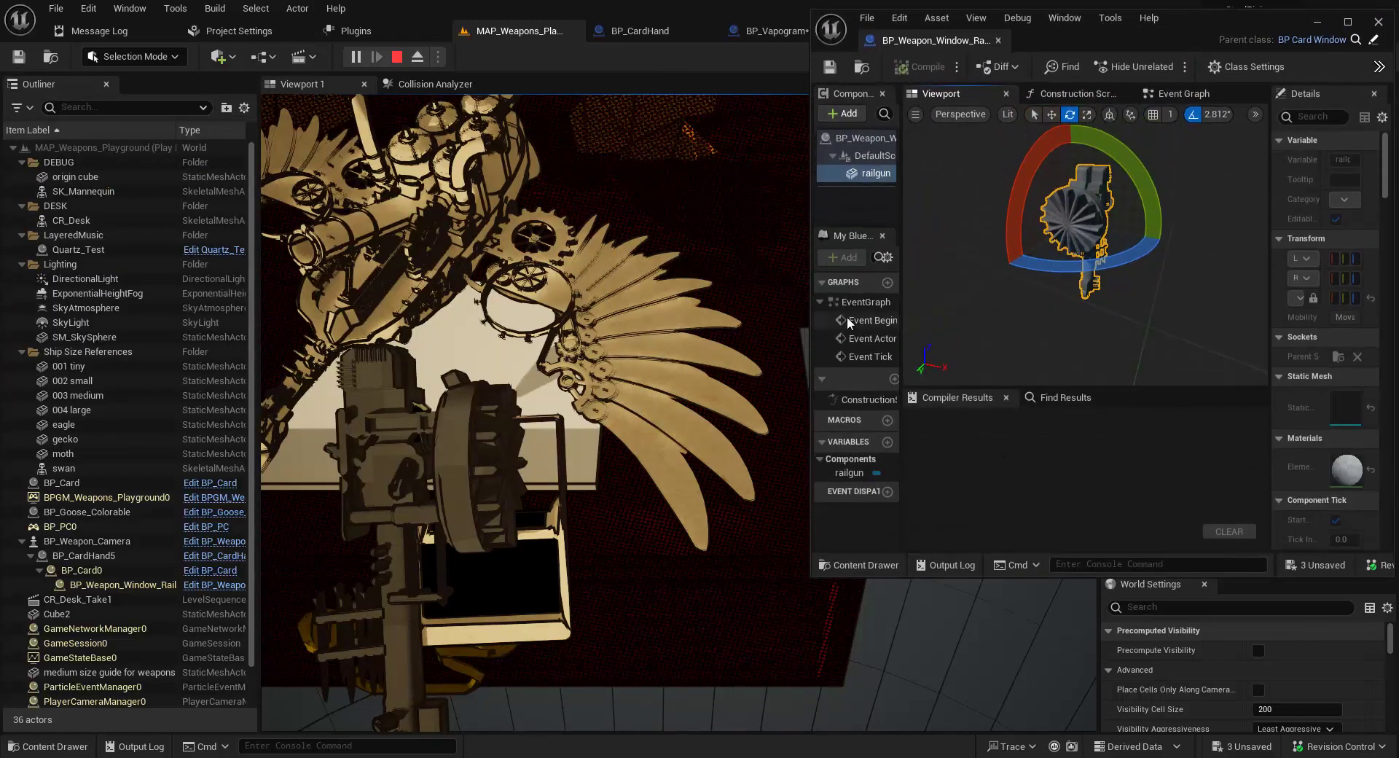
left_click_drag(811, 321, 757, 320)
Step: Roll the railgun about 45°, tilt its pitch, lower it on the card and shrink it slightly
left_click_drag(1093, 252, 969, 291)
left_click_drag(1071, 260, 1177, 264)
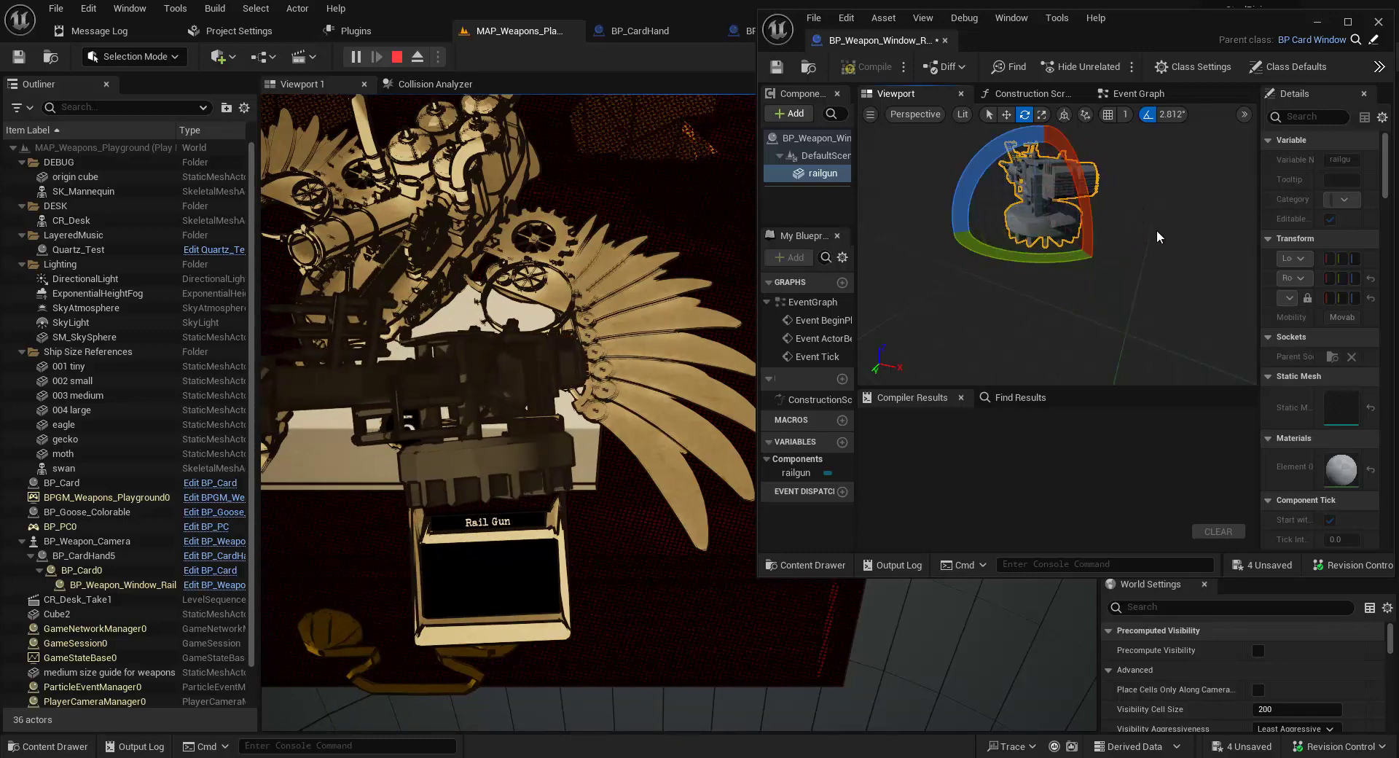
key("w")
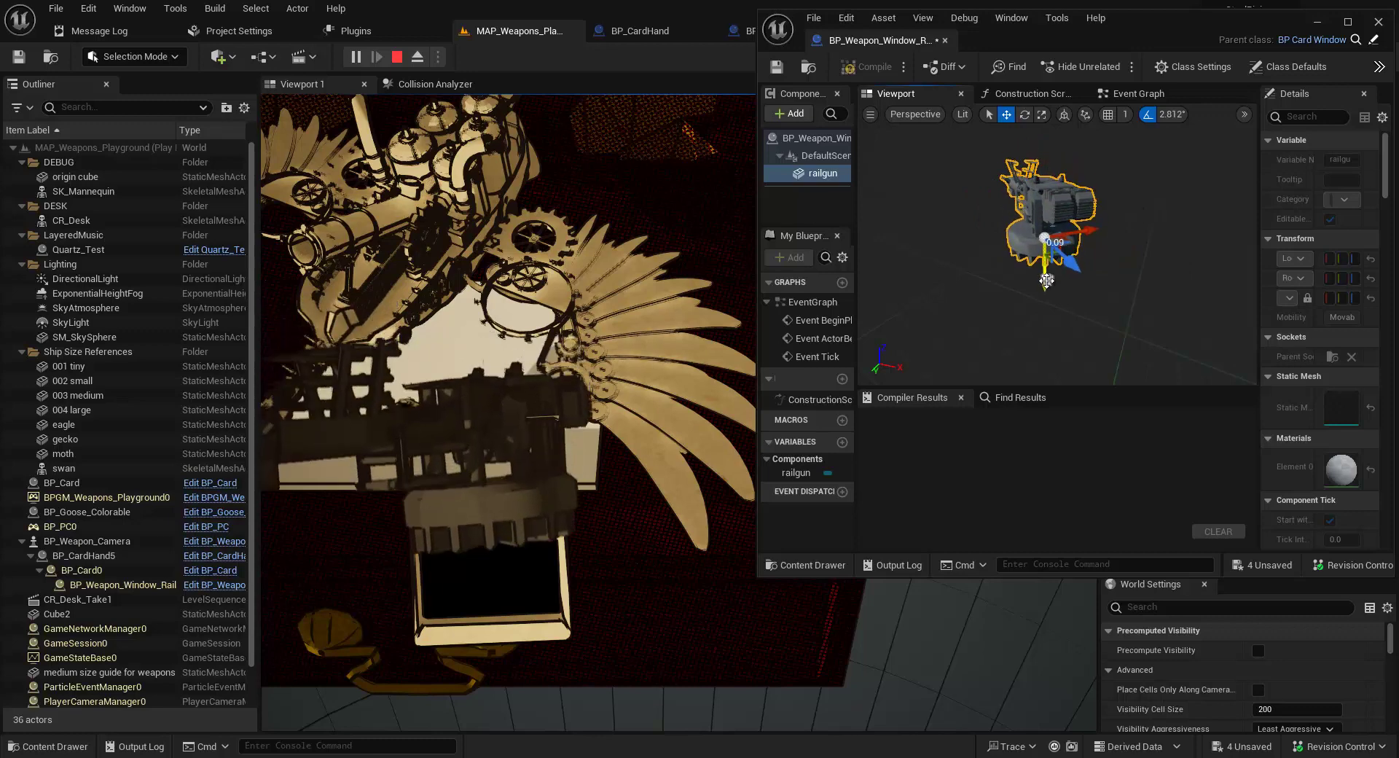
left_click_drag(1046, 265, 1046, 294)
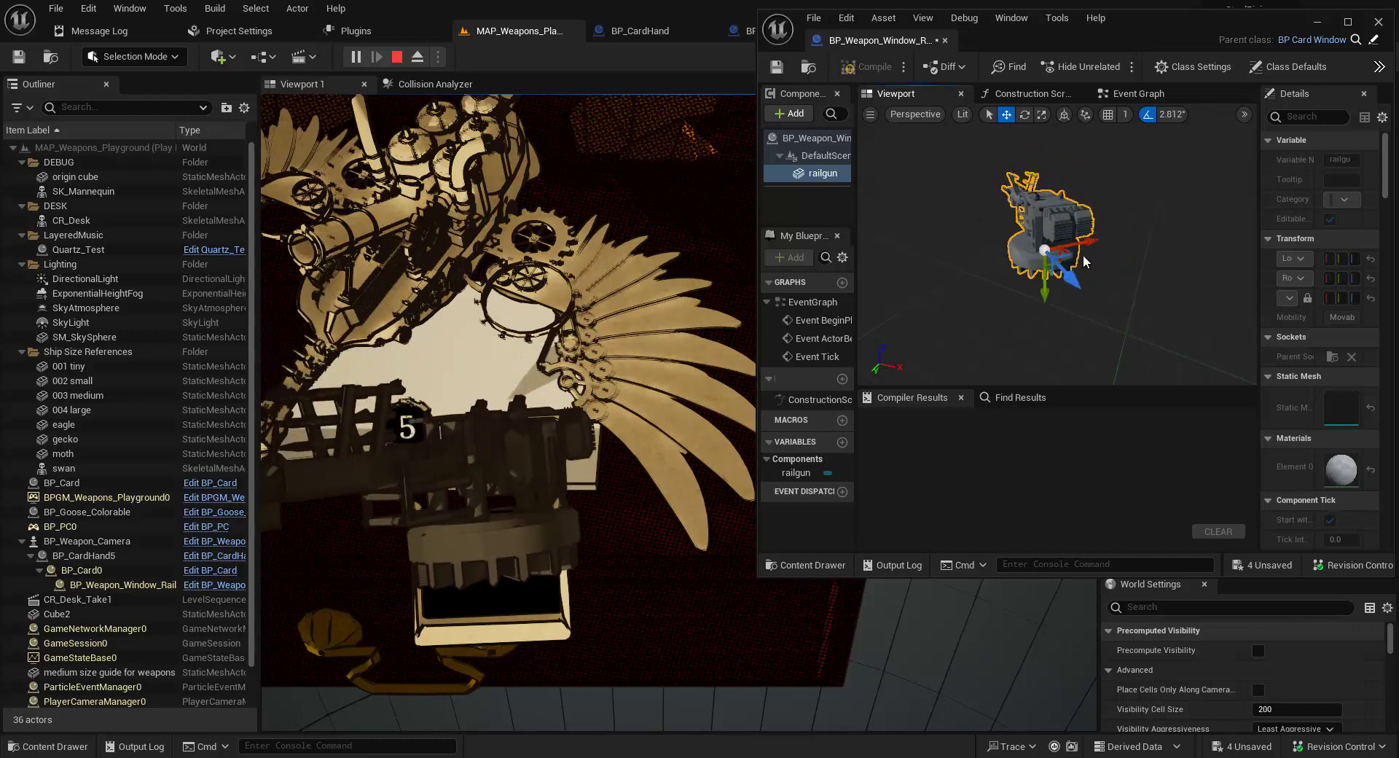
key("r")
left_click_drag(1046, 252, 868, 239)
Step: Raise the railgun, slide it along X, turn its yaw to about -54°, and fine-tune its position over the card
key("w")
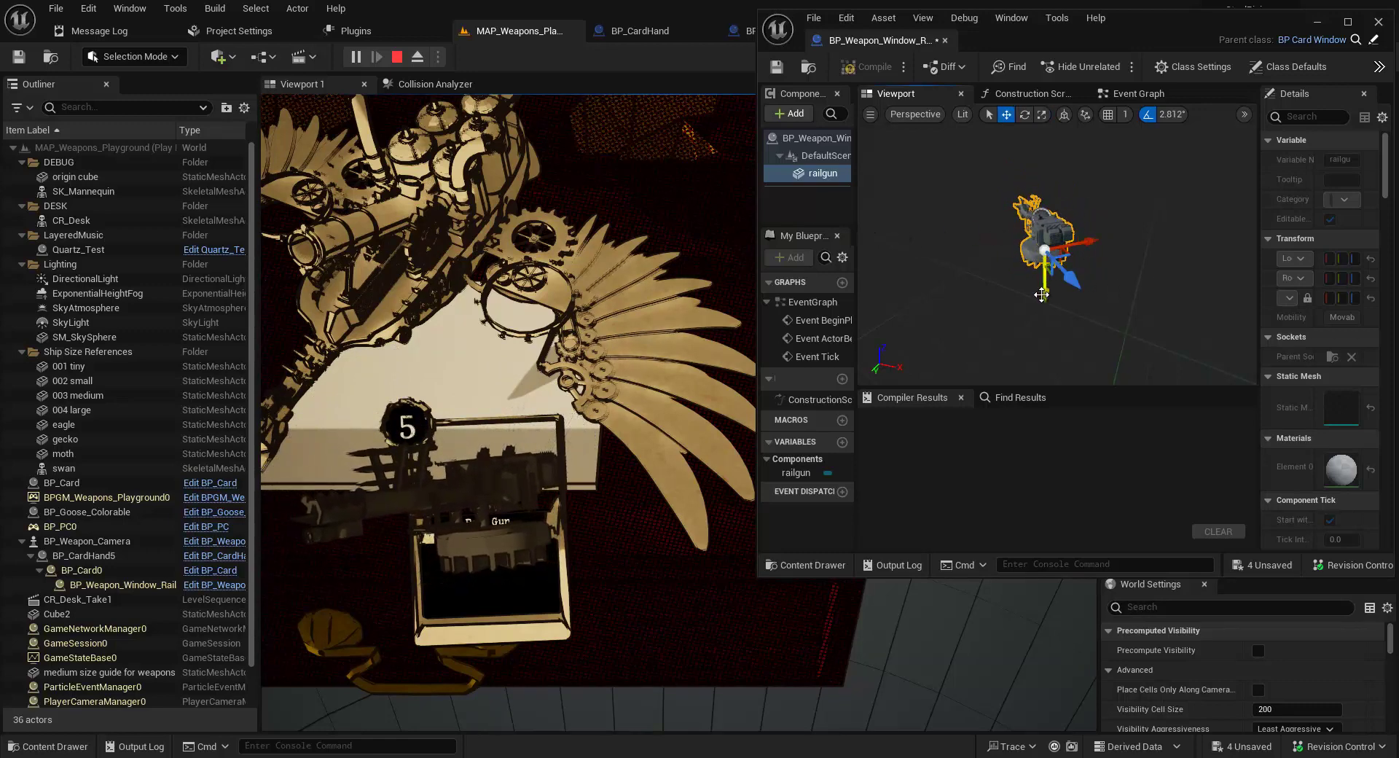
left_click_drag(1042, 295, 1043, 282)
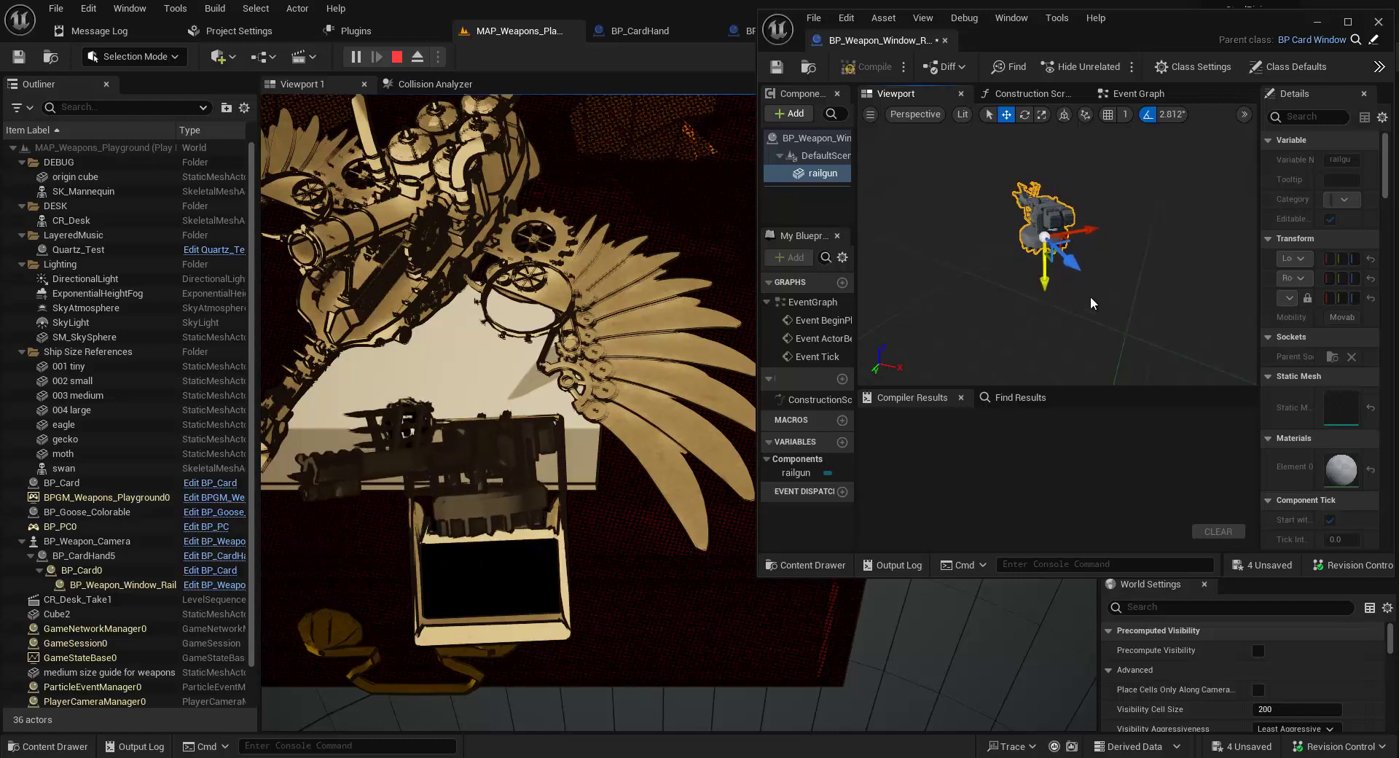
left_click_drag(1093, 231, 1073, 298)
key("e")
left_click_drag(1025, 202, 1043, 297)
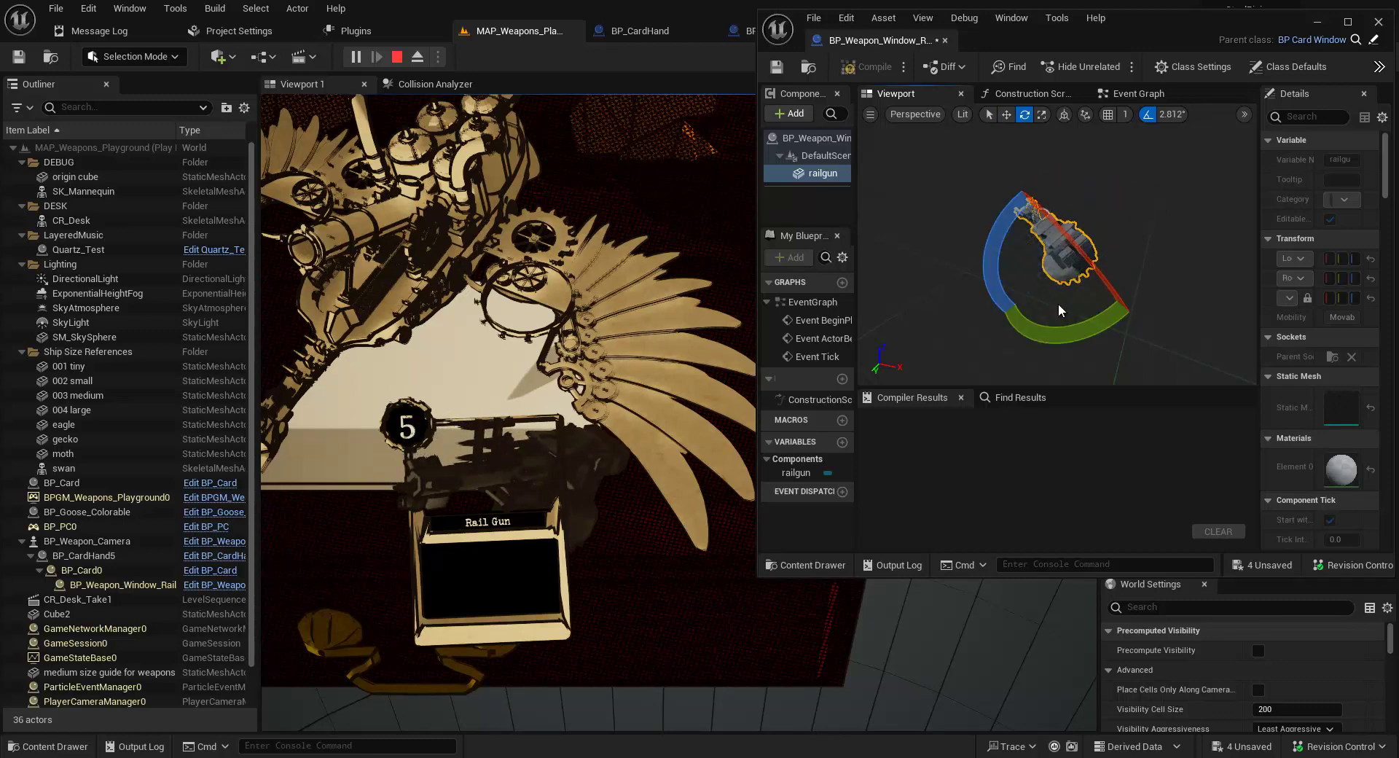
key("w")
left_click_drag(1102, 234, 1112, 232)
left_click_drag(1095, 285, 1124, 291)
left_click_drag(1123, 233, 1159, 312)
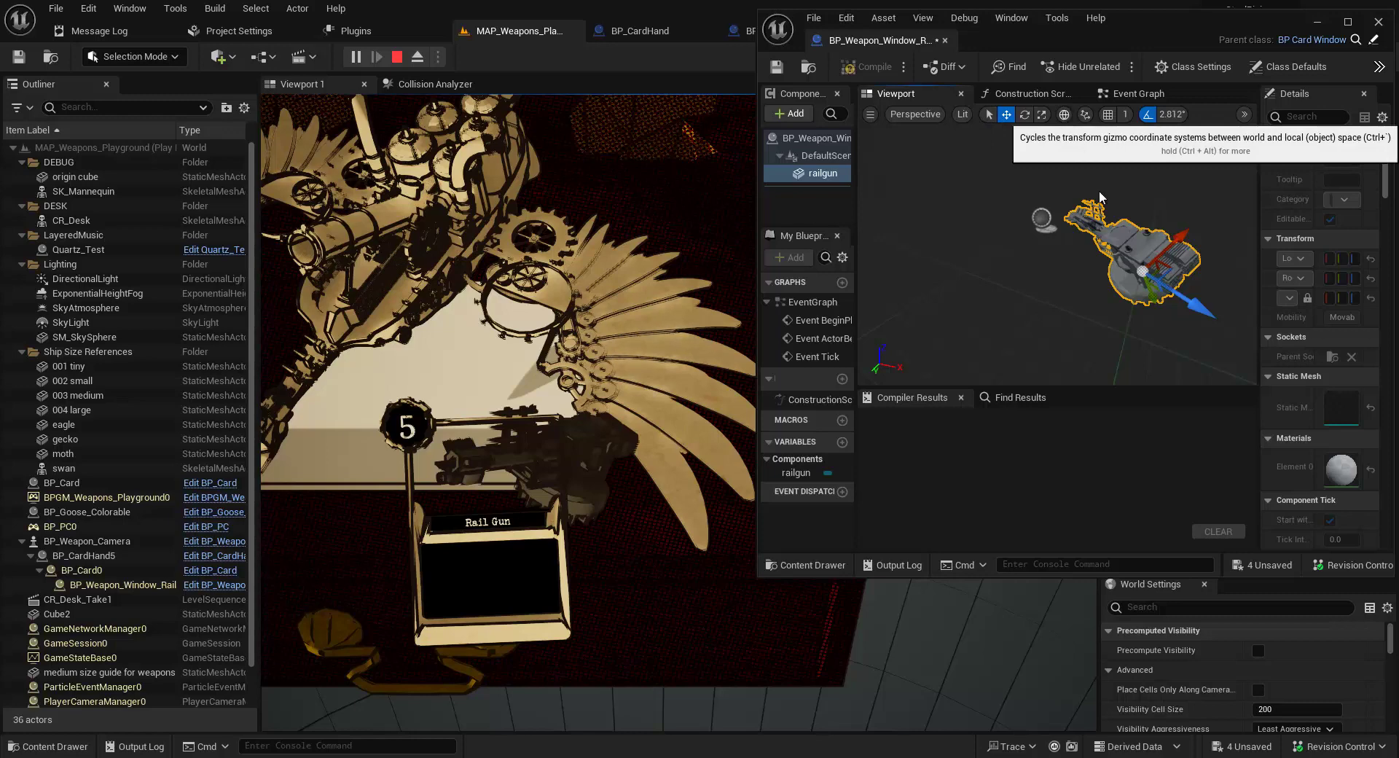
Step: Shift the railgun along world Y, Z and X, then slide it along its local axis
left_click(1064, 115)
left_click(1064, 115)
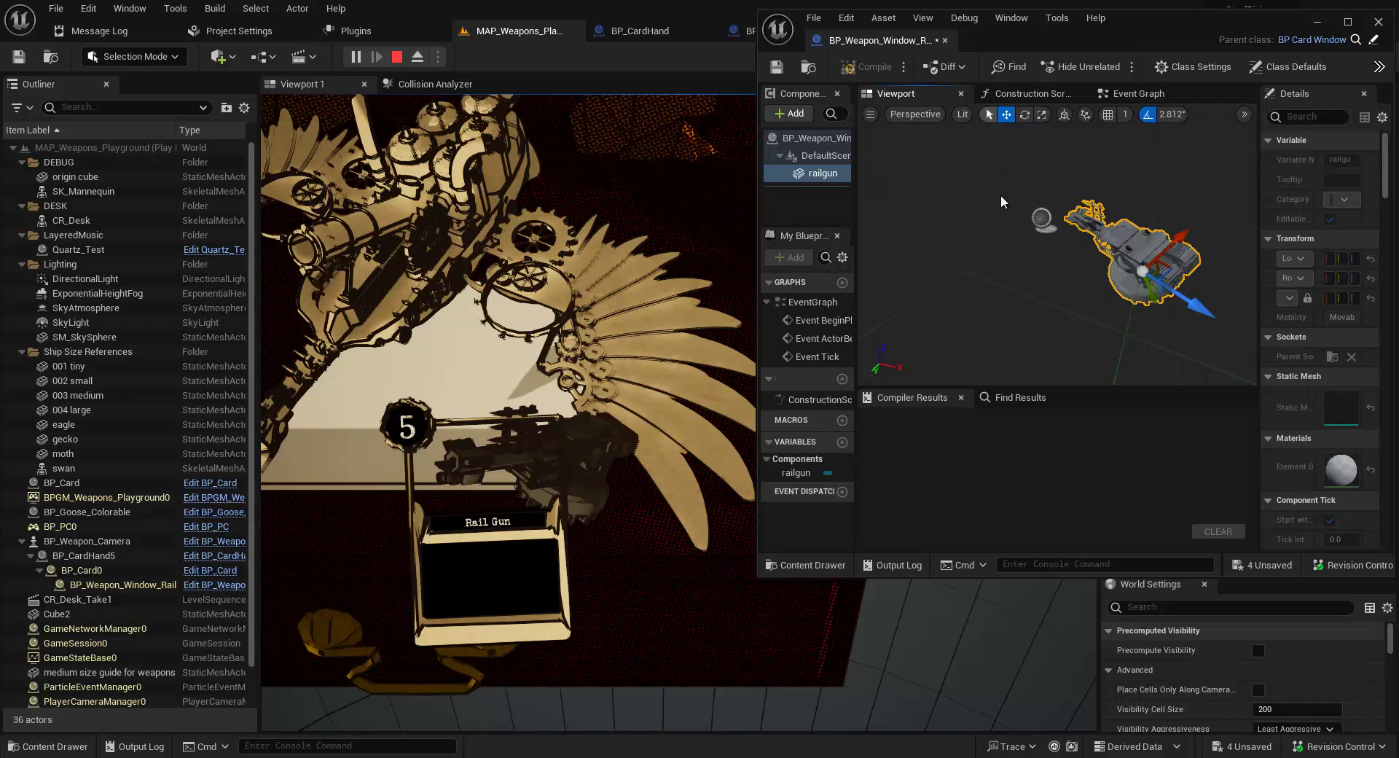
key("e")
key("w")
left_click(1064, 115)
left_click_drag(1134, 309, 1147, 285)
left_click_drag(1106, 207, 1105, 215)
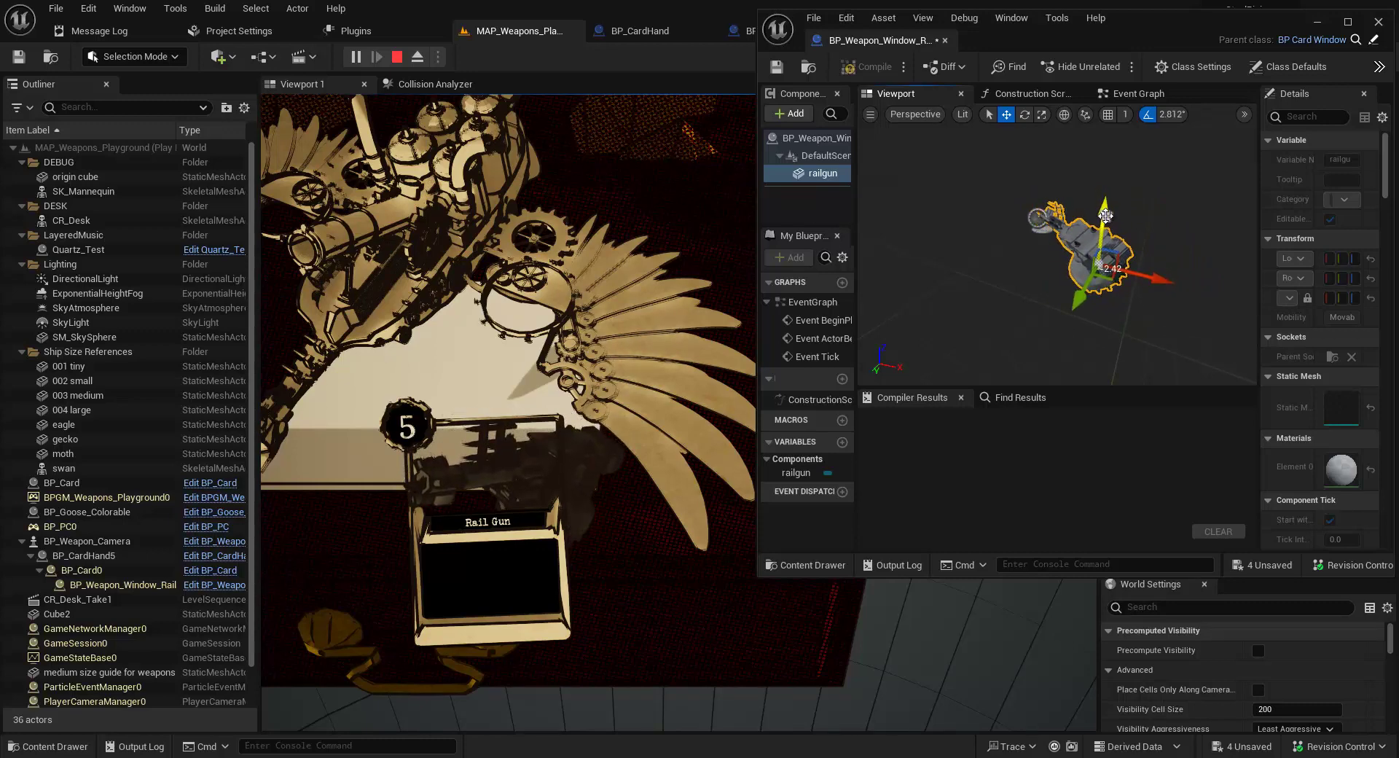
left_click_drag(1158, 278, 1129, 278)
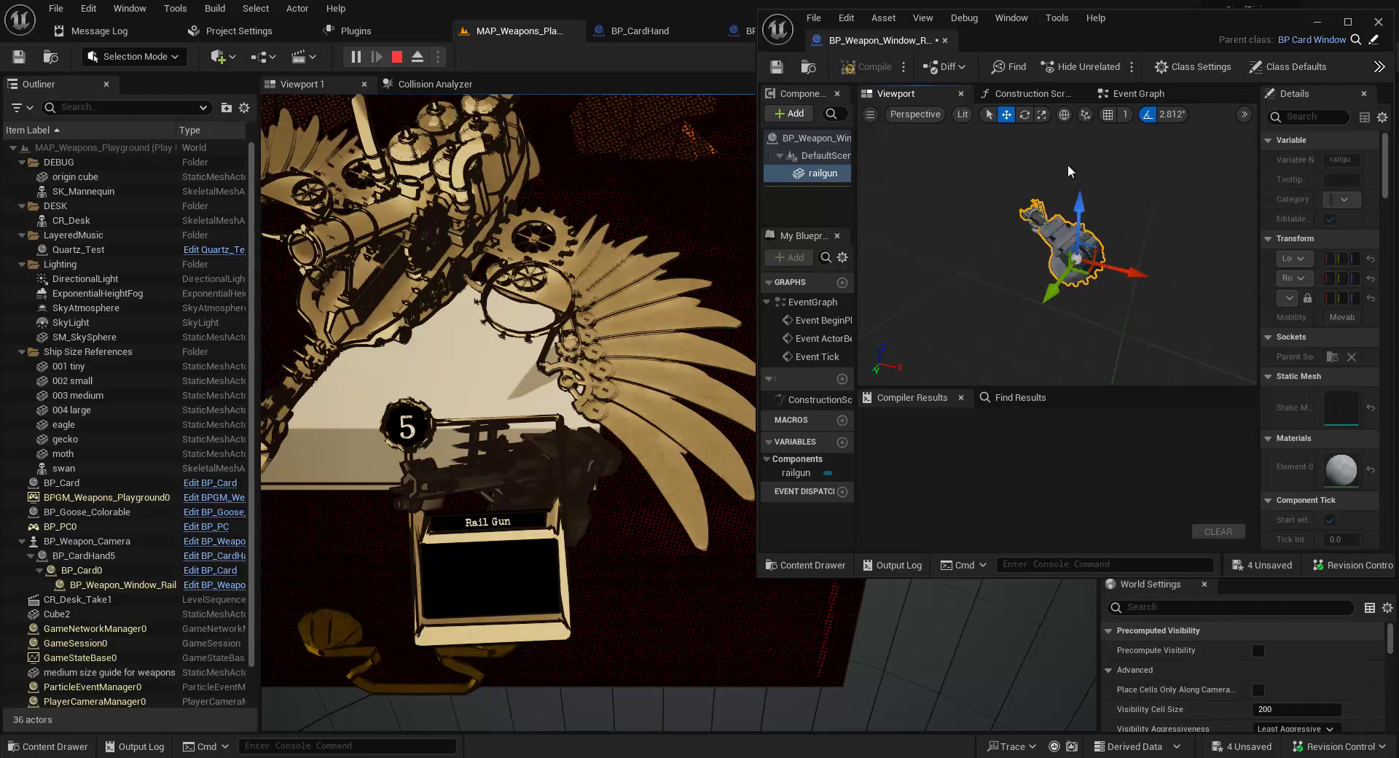
left_click(1064, 116)
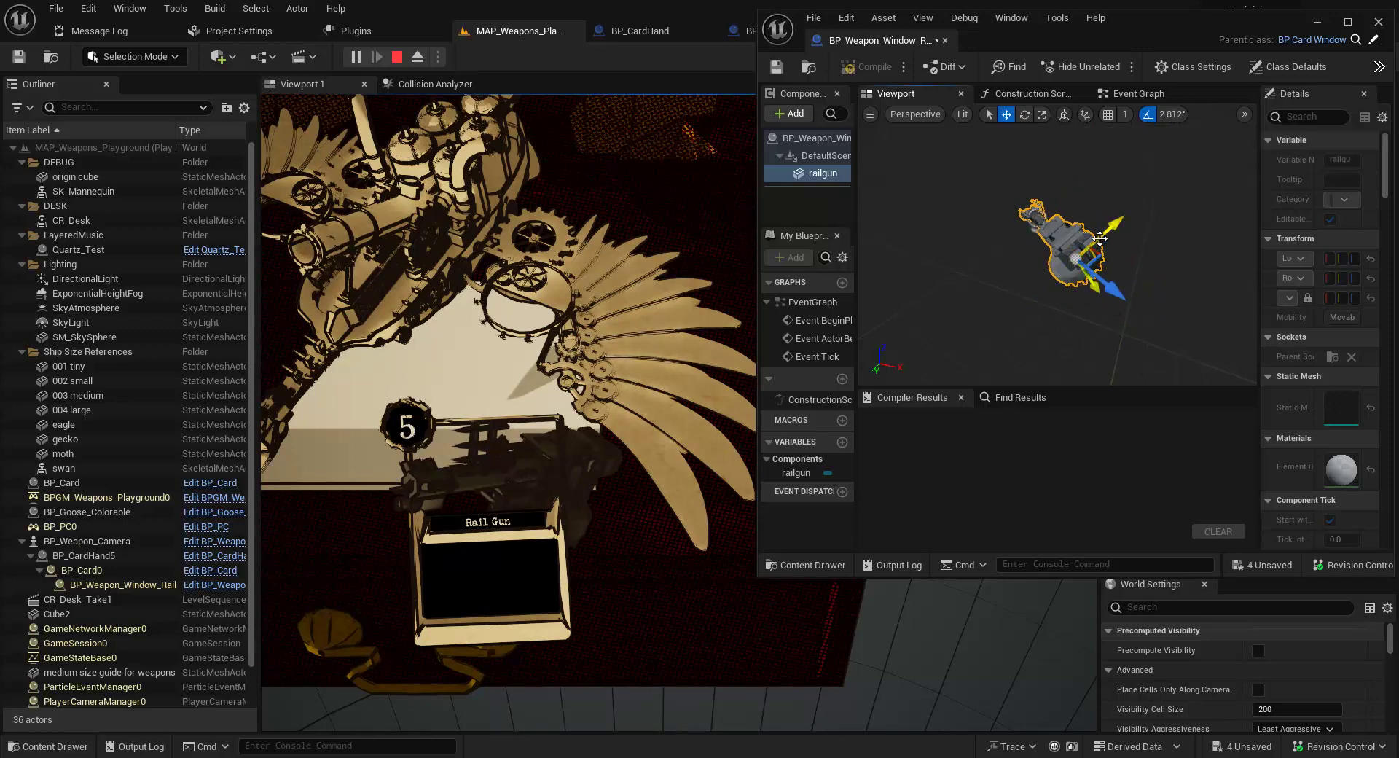
left_click_drag(1109, 290, 1104, 285)
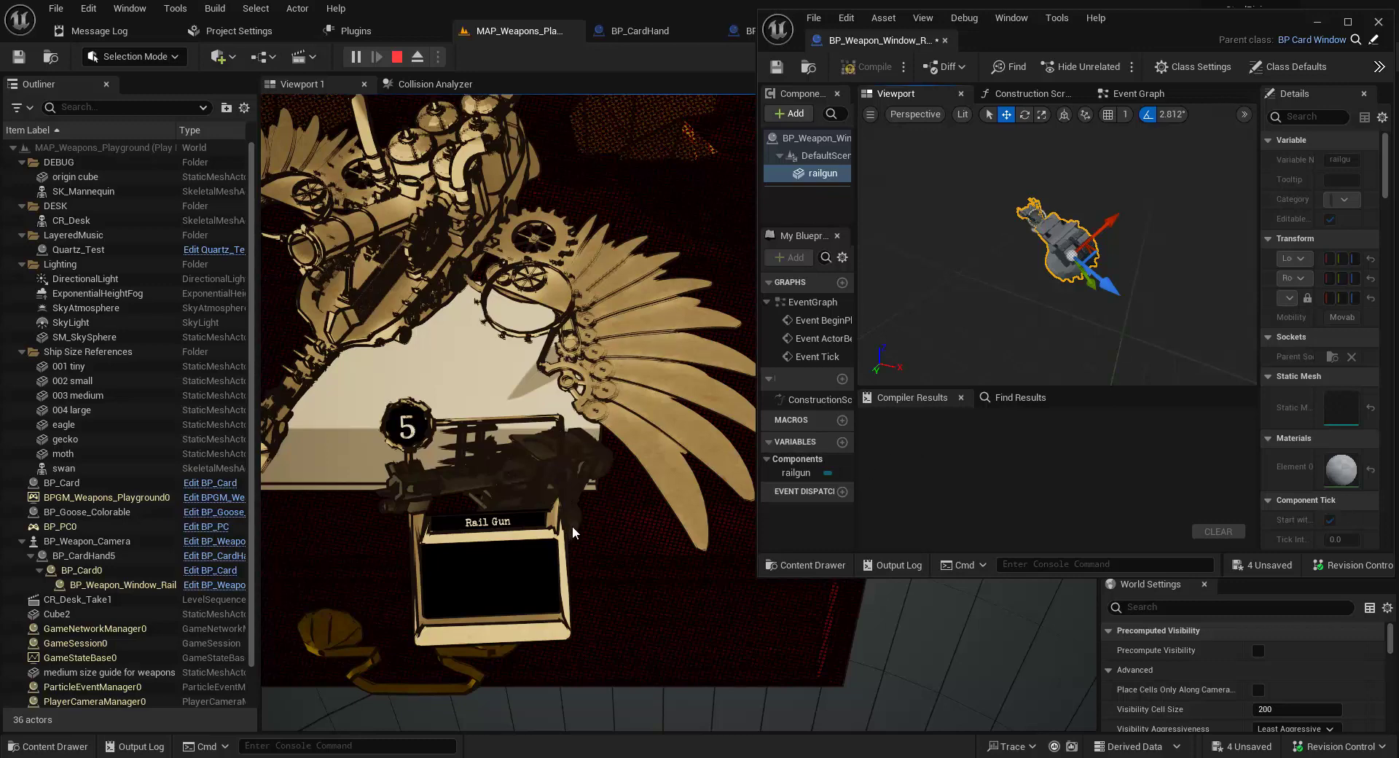
Step: Stop play, then compile and save BP_Weapon_Window_Railgun, checking the file out
left_click(397, 57)
left_click(863, 67)
left_click(777, 67)
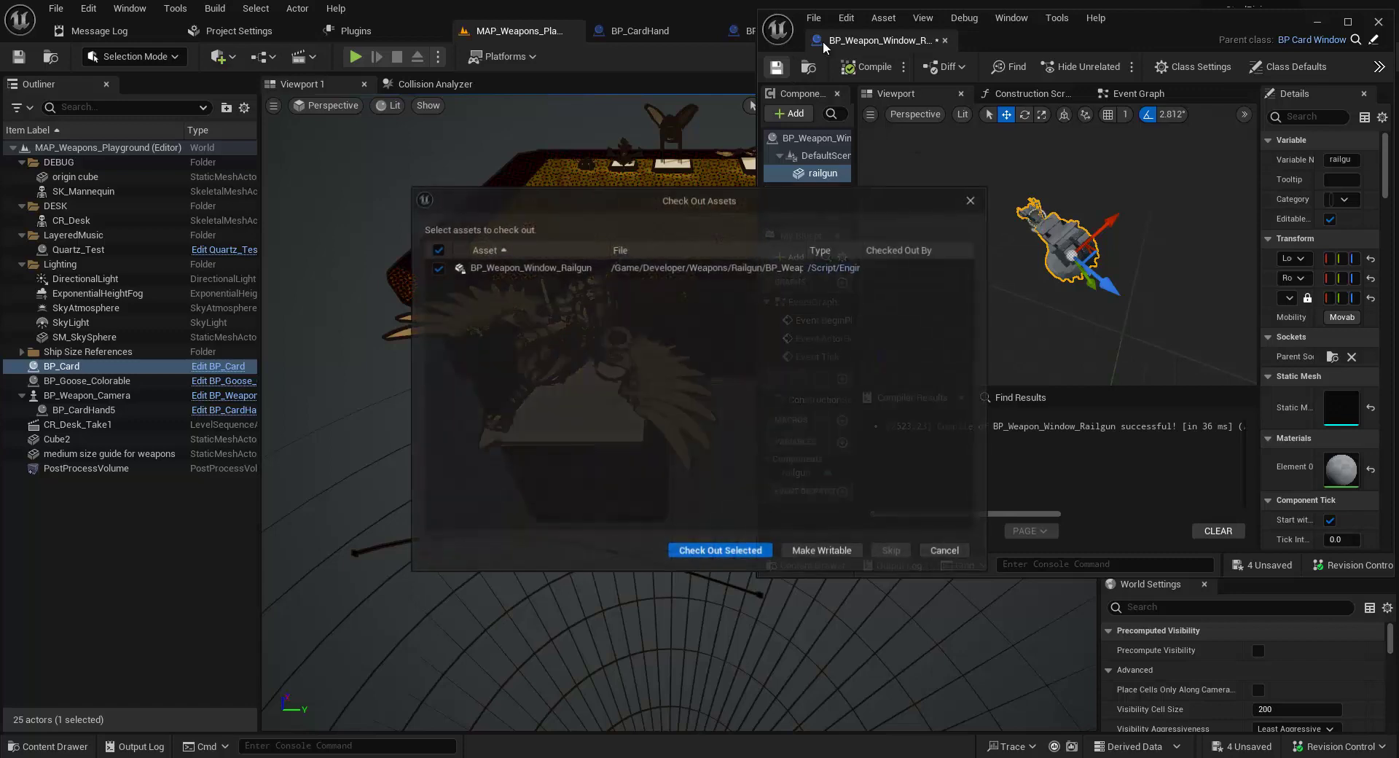
left_click(701, 551)
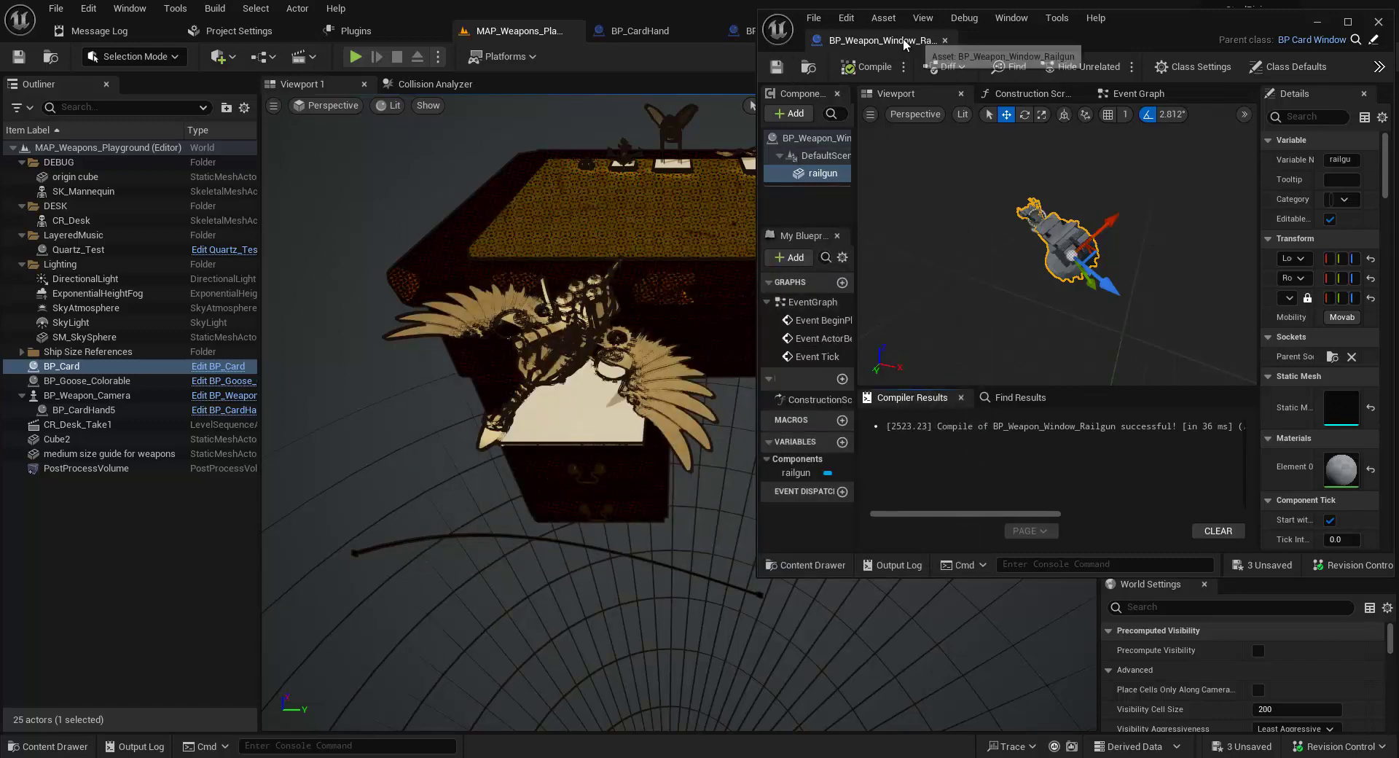
Step: Dock the railgun blueprint into the main tab strip and return to BP_Card
left_click_drag(892, 41, 1169, 49)
left_click_drag(1252, 67, 1227, 25)
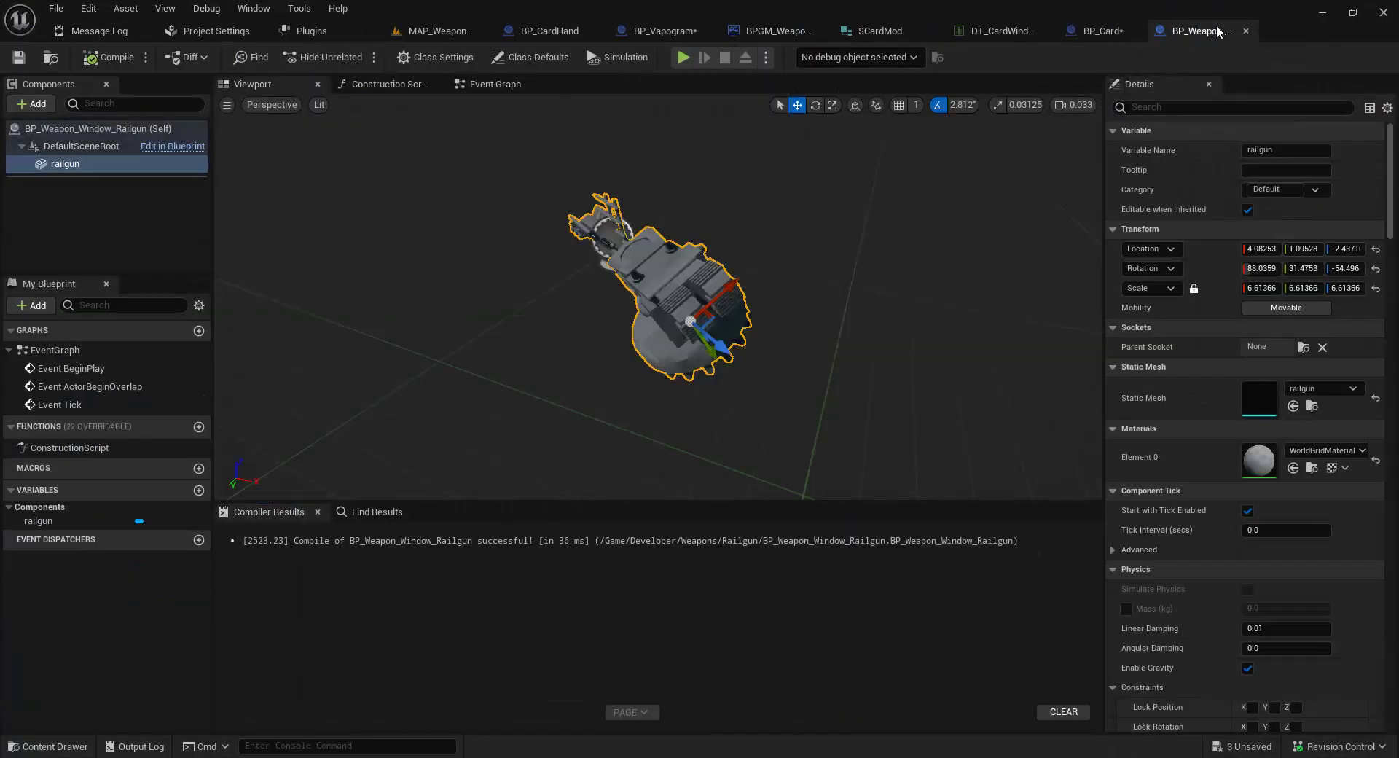
left_click(1126, 32)
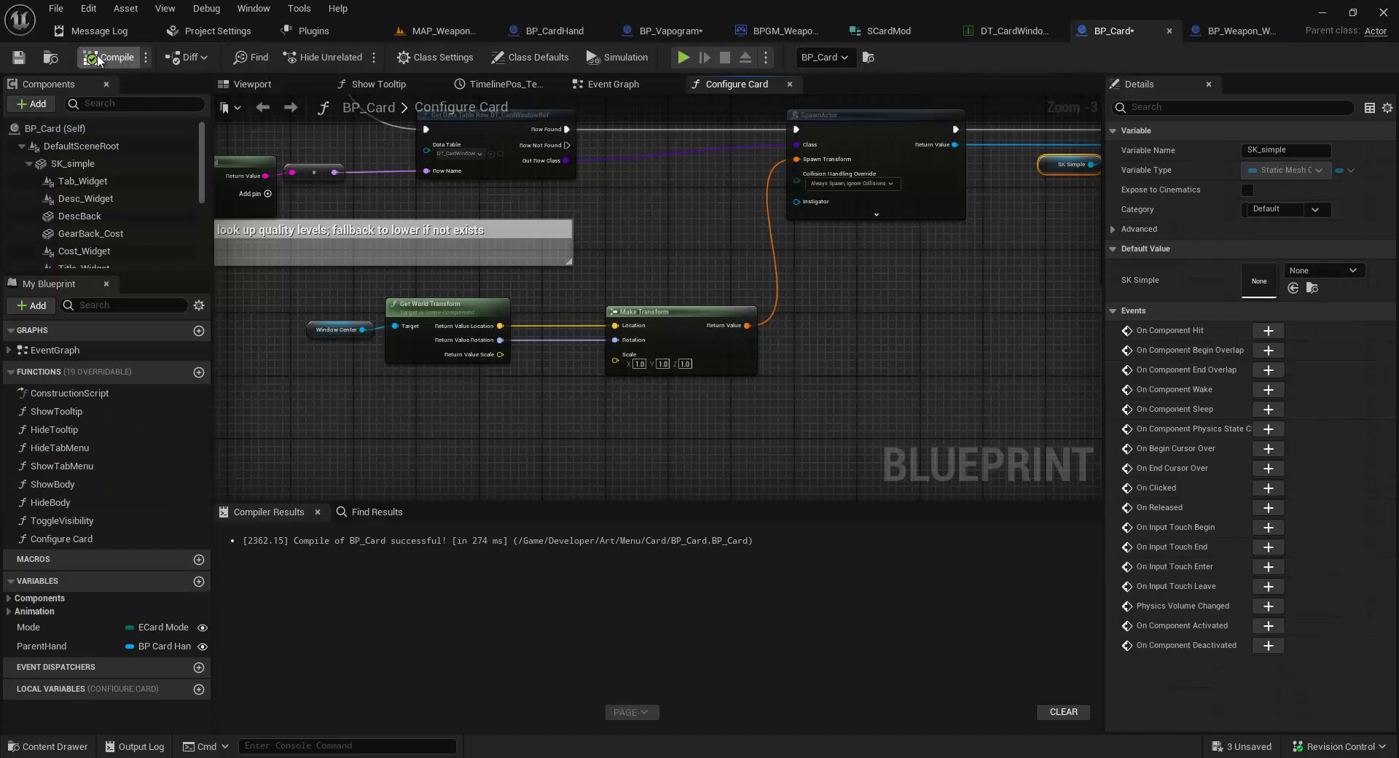
Step: Return to the weapons playground level and browse the content browser to Developer/Weapons
left_click(437, 30)
key("f")
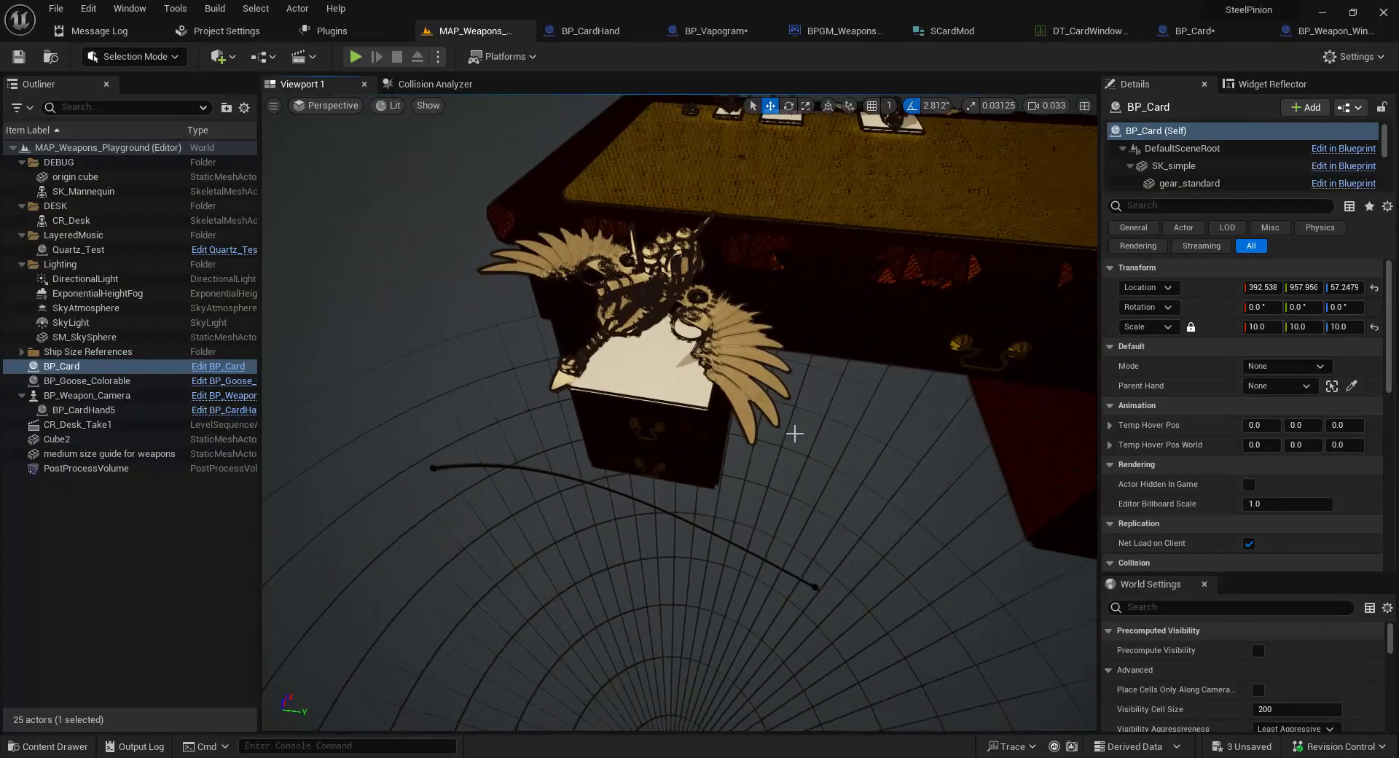
left_click(183, 559)
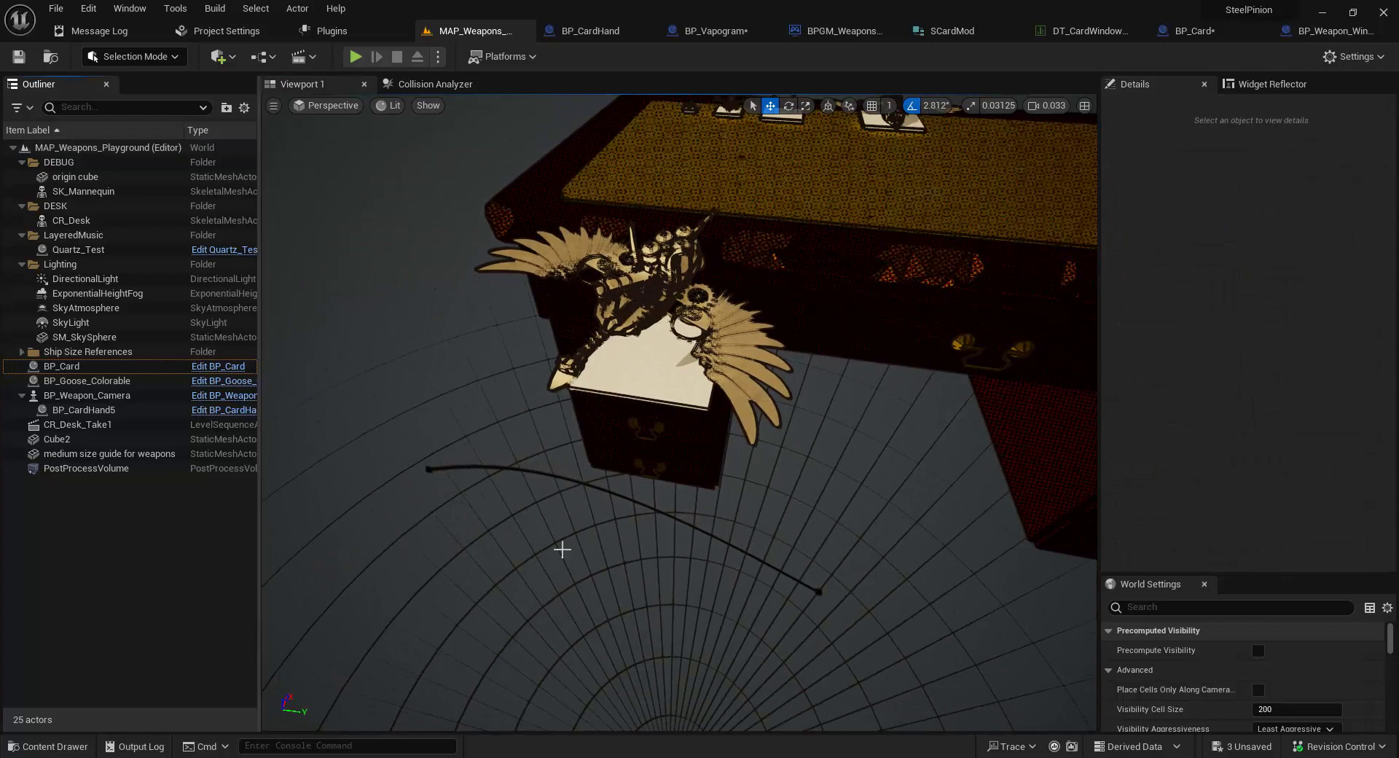
key("ctrl+space")
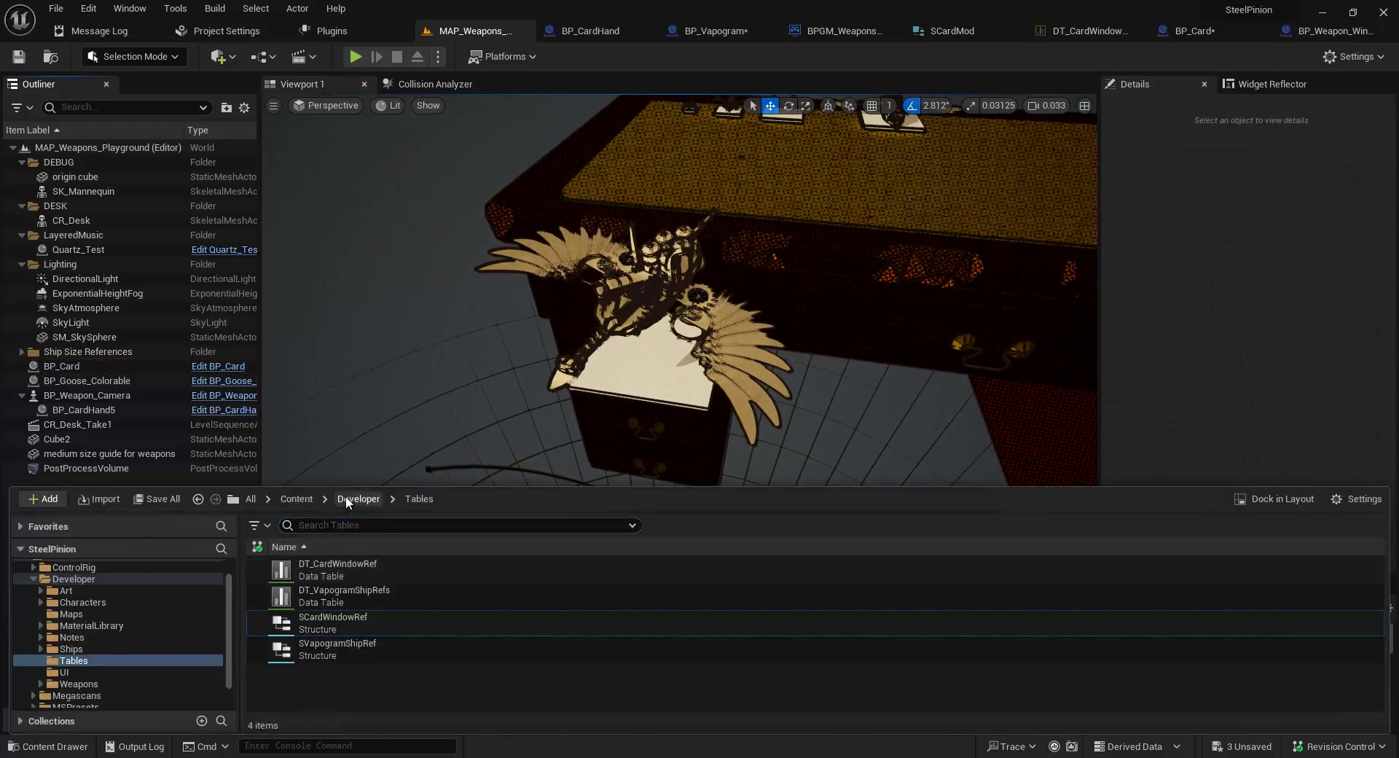
left_click(347, 501)
scroll(357, 635, "down", 3)
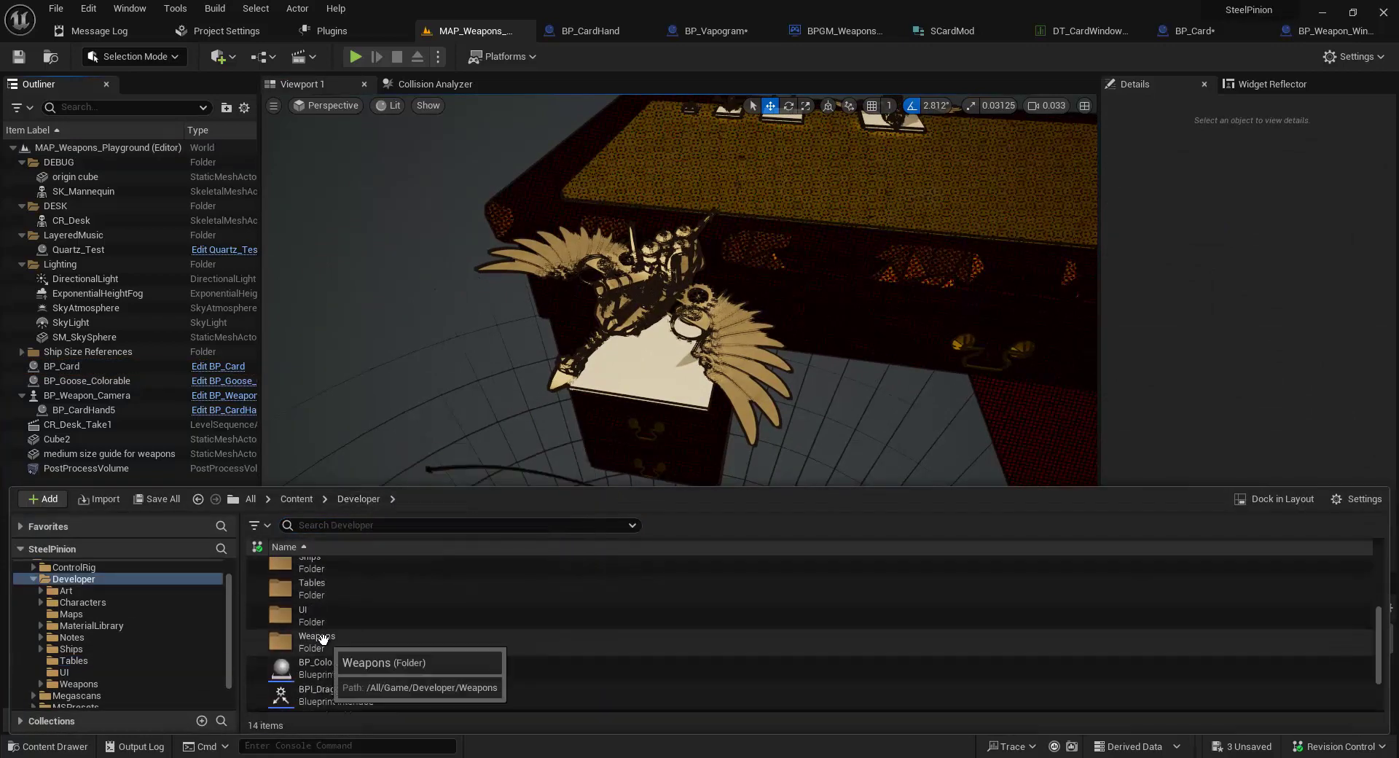
double_click(323, 639)
Step: Create and open a RedKrait folder in Weapons, with File Explorer showing steel-models\export alongside
right_click(321, 624)
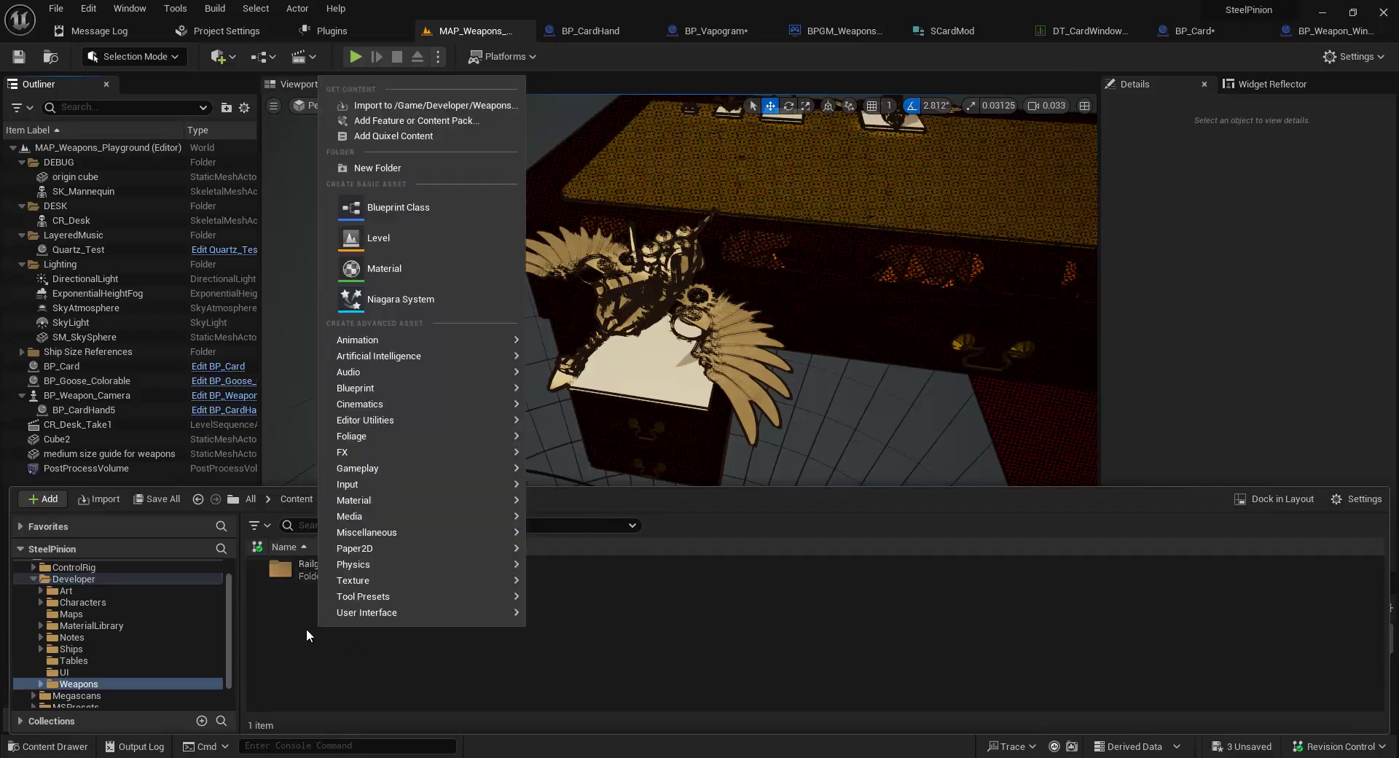
left_click(403, 168)
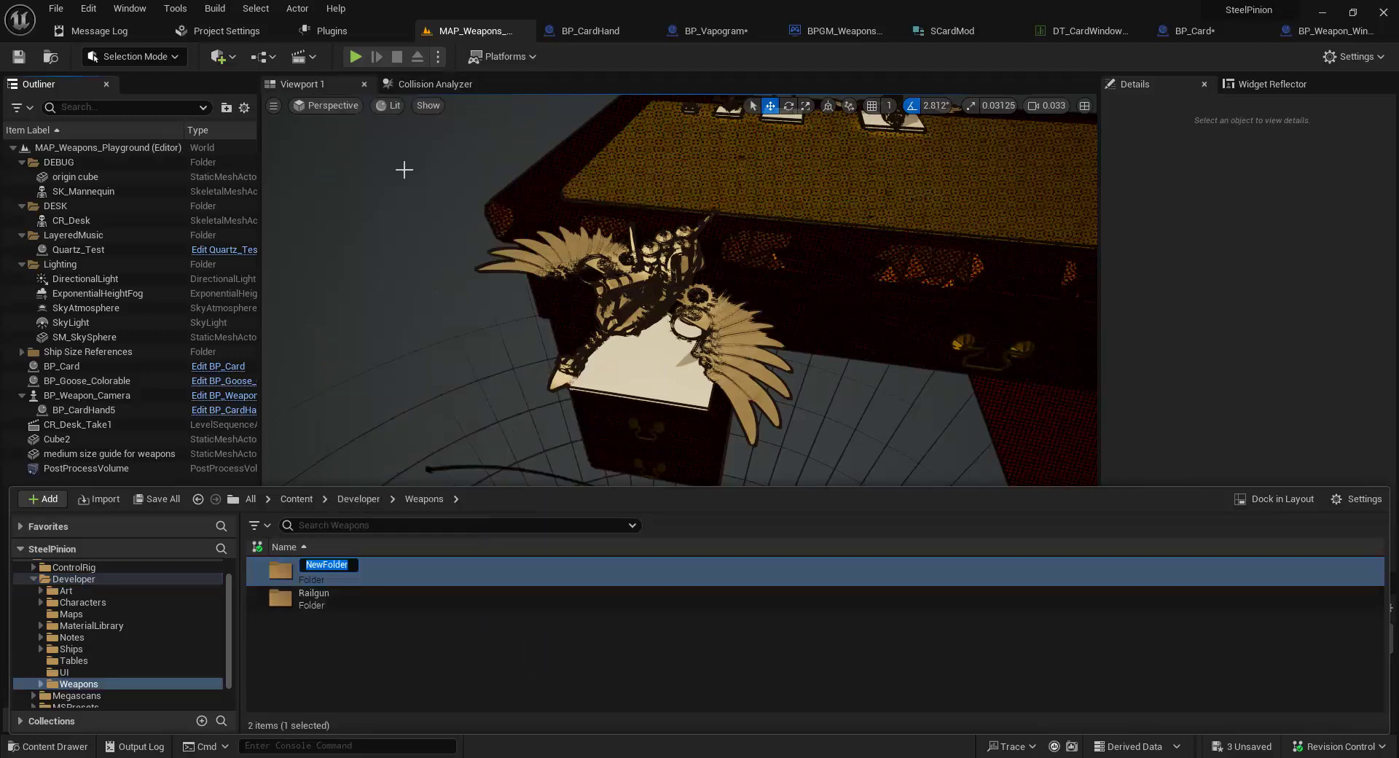
type("RedKrait")
key("Return")
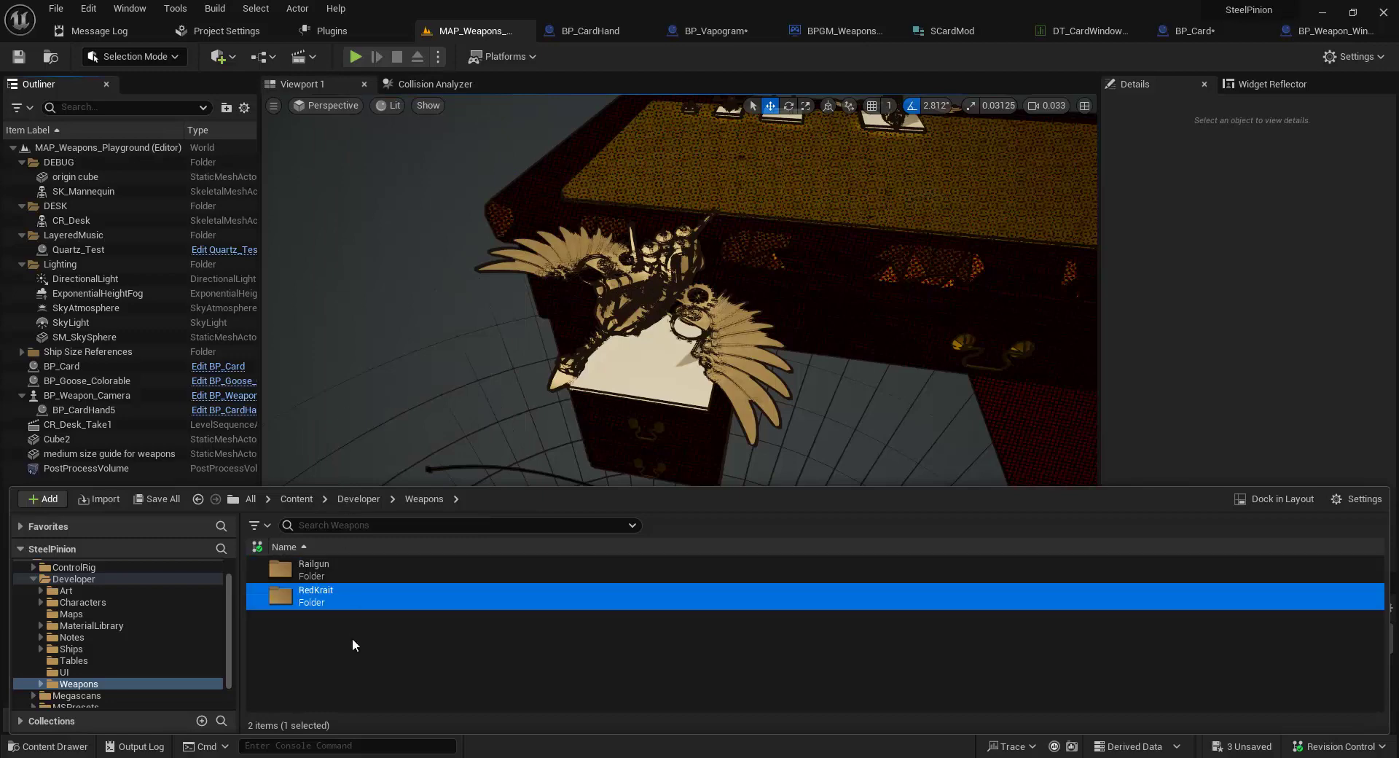
double_click(355, 604)
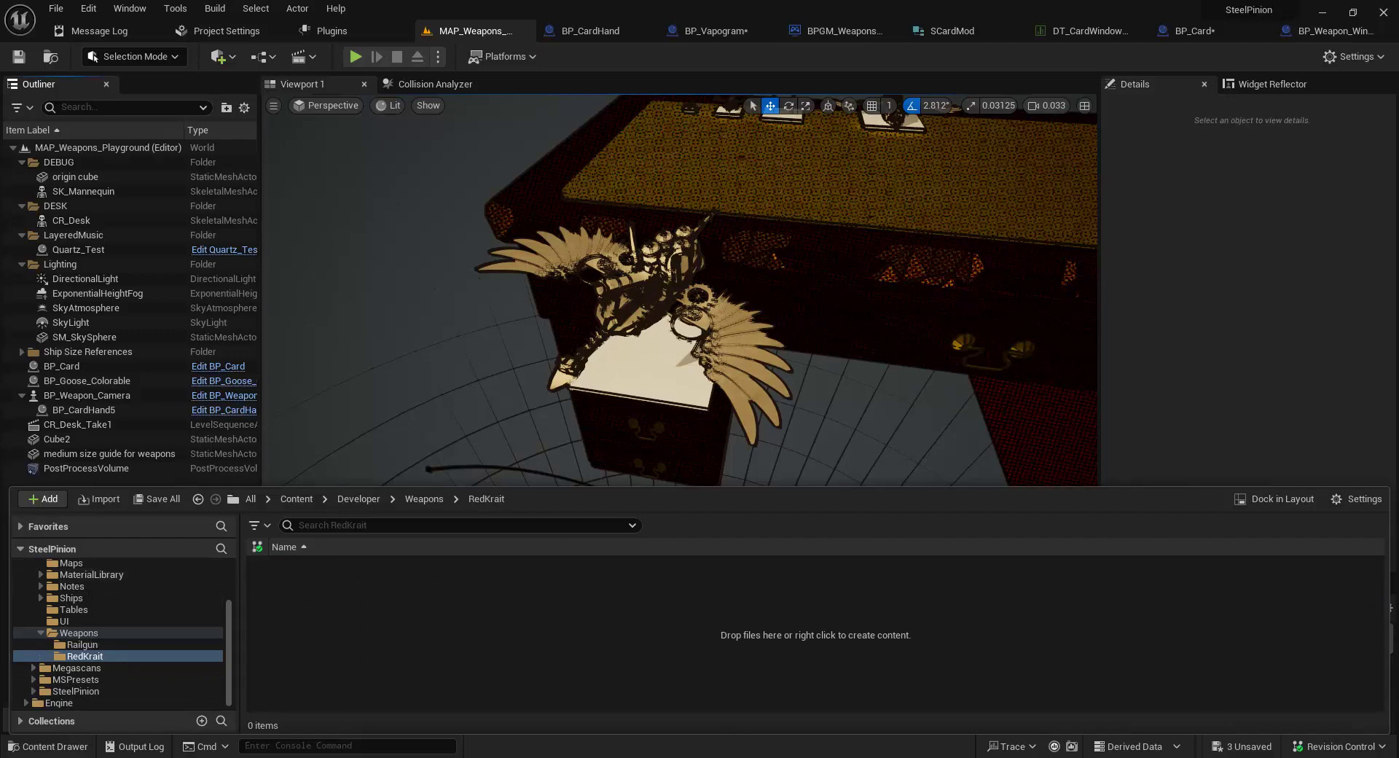
key("alt+Tab")
left_click_drag(187, 146, 210, 96)
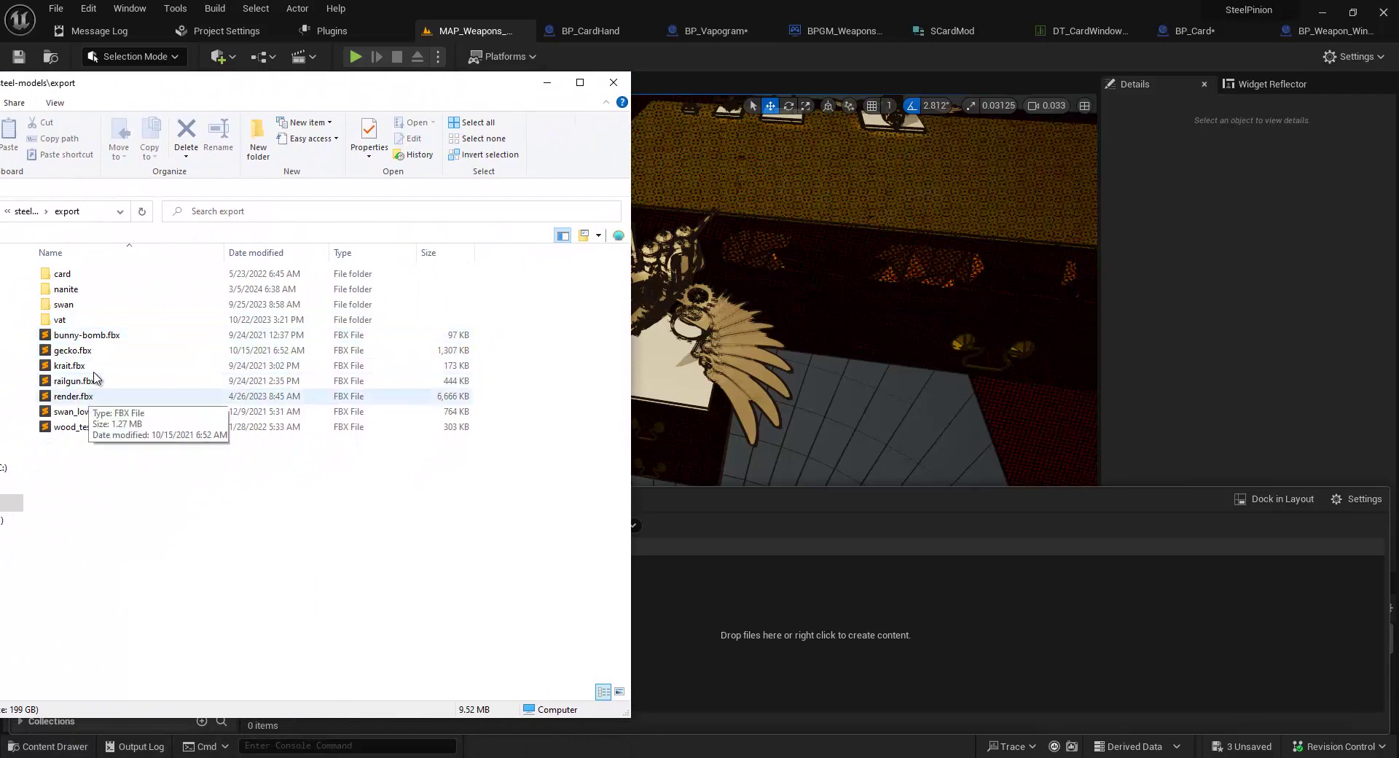
Step: Import bunny-bomb.fbx from Explorer into RedKrait as a Static Mesh
left_click_drag(86, 337, 719, 643)
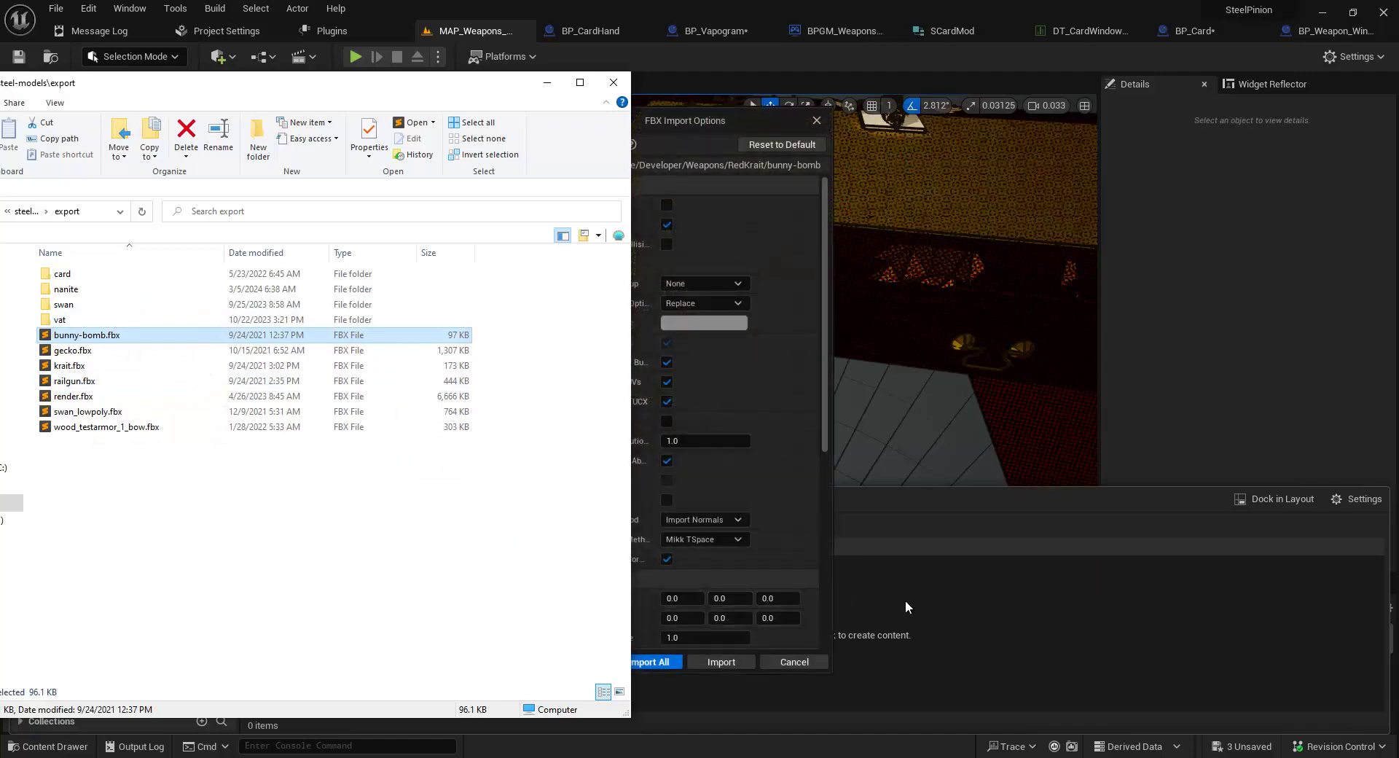
left_click(547, 82)
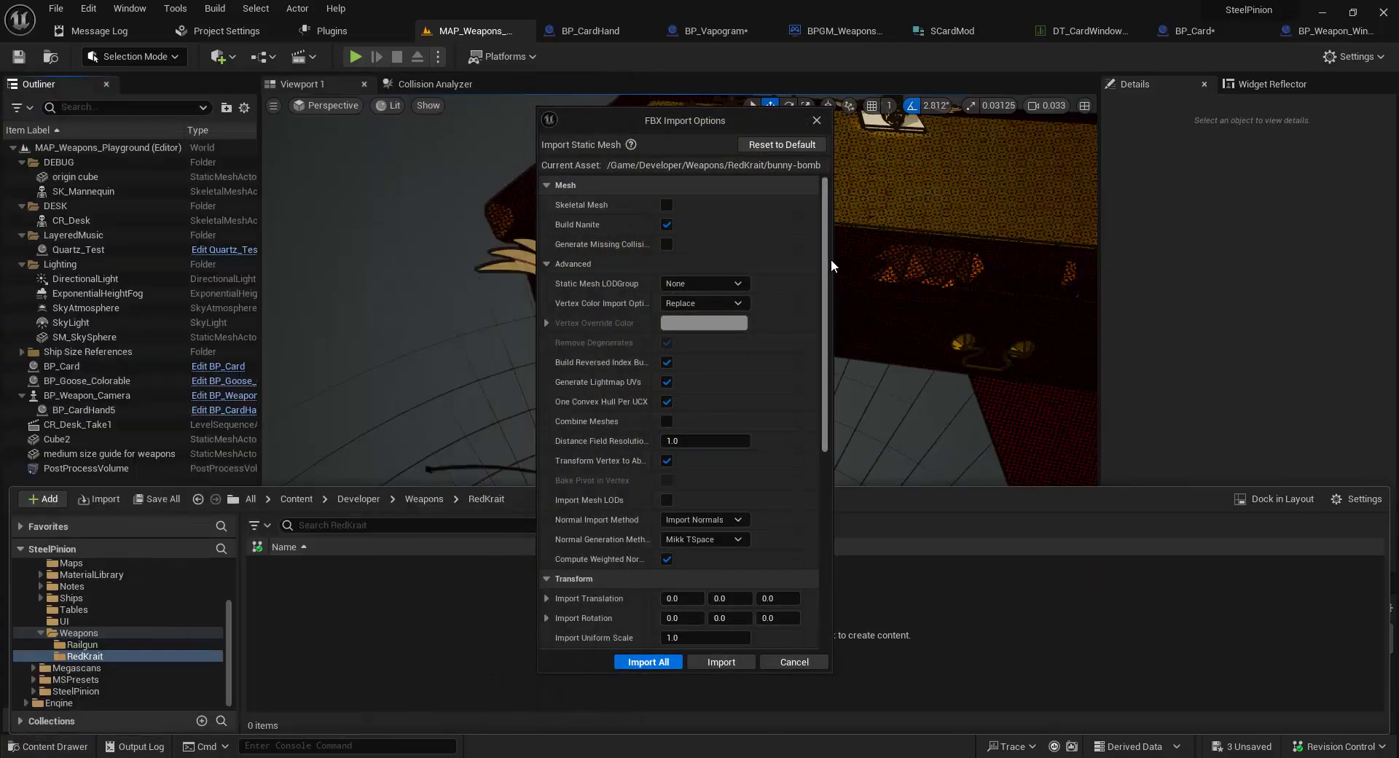
left_click_drag(831, 260, 832, 366)
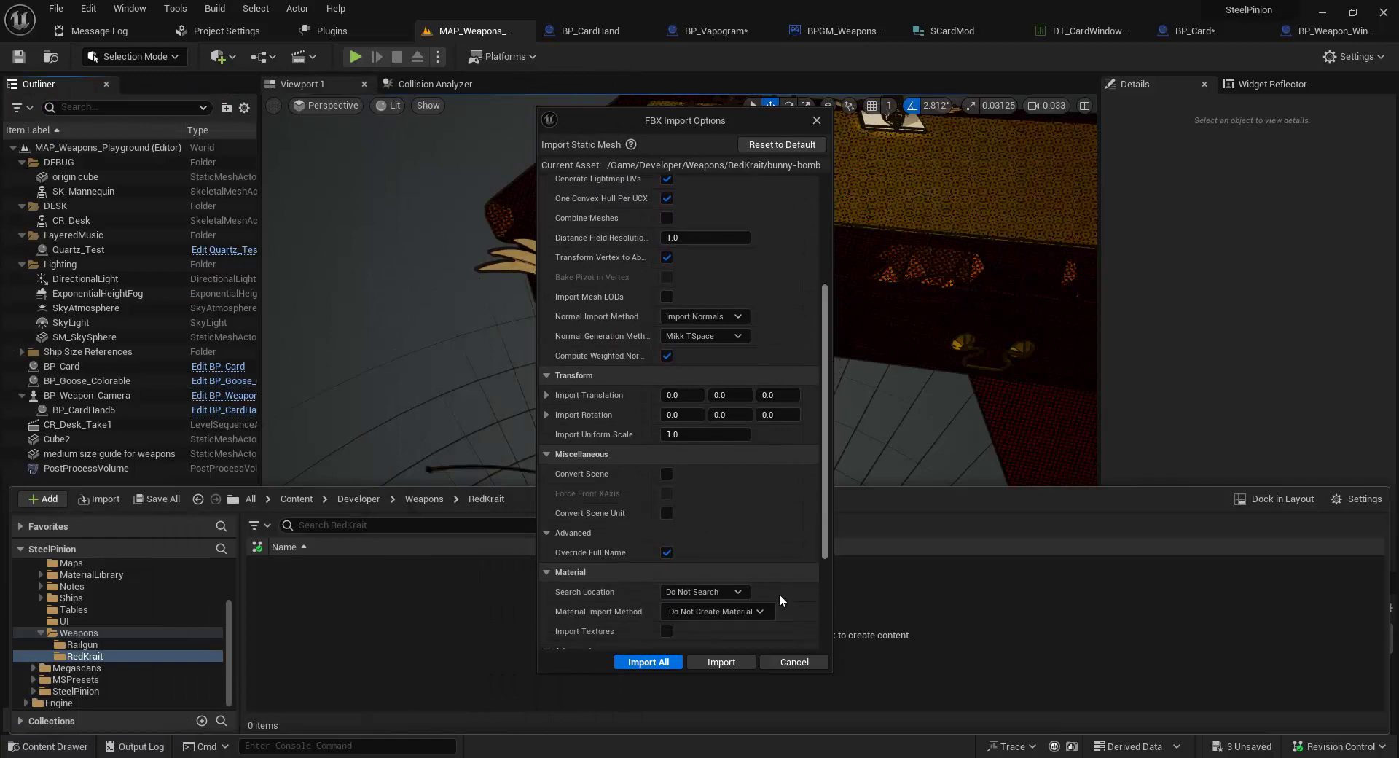
left_click_drag(820, 536, 828, 658)
left_click(721, 654)
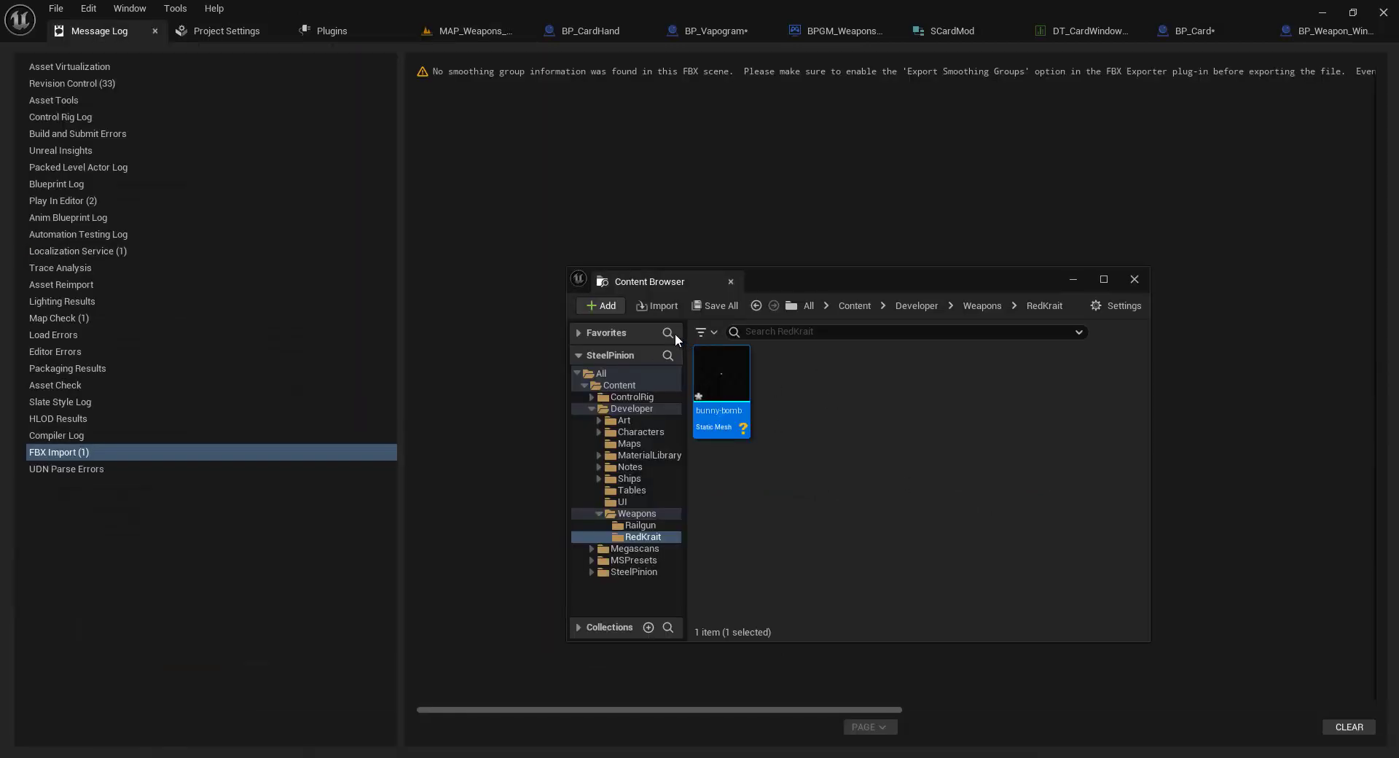
Step: Rename the RedKrait folder to BunnyBomb in the Content Drawer and open the bunny-bomb mesh
left_click(731, 281)
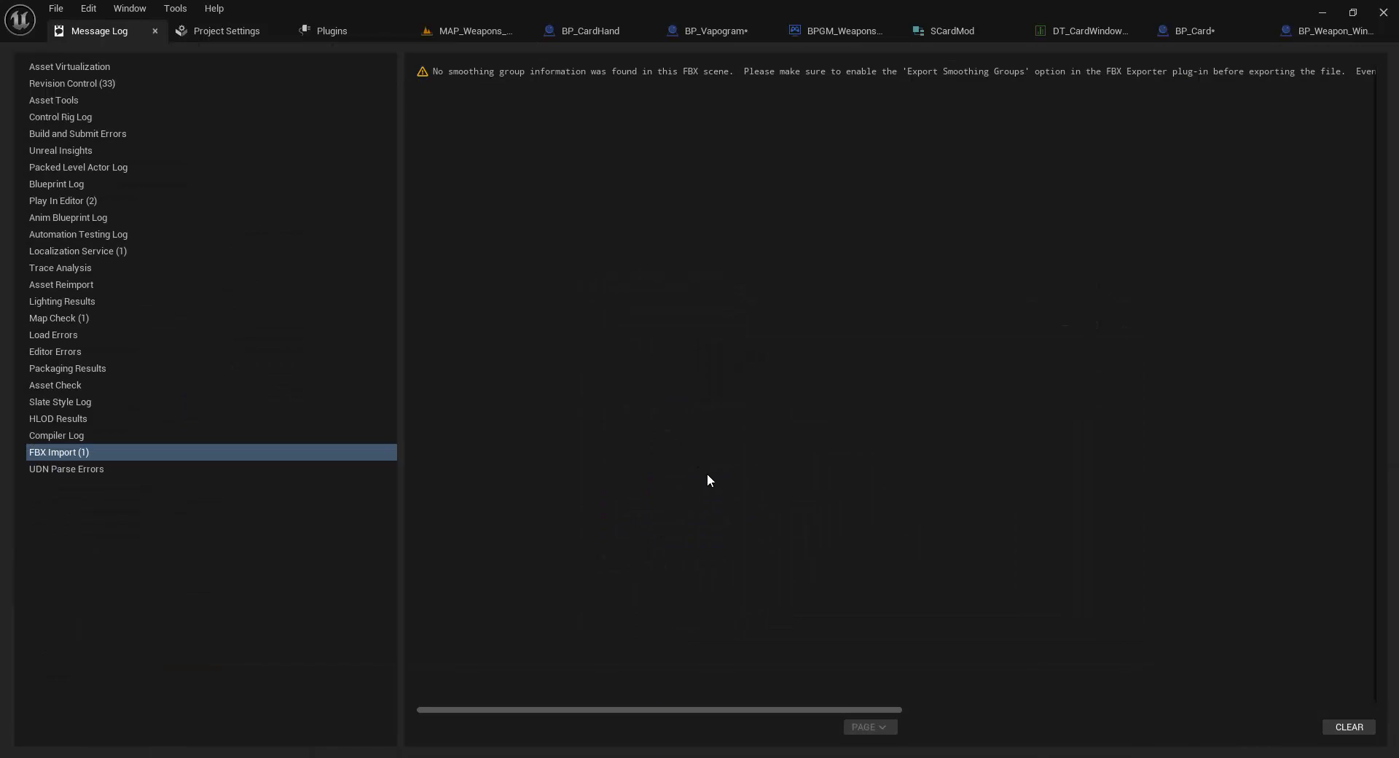
left_click(599, 35)
key("ctrl+space")
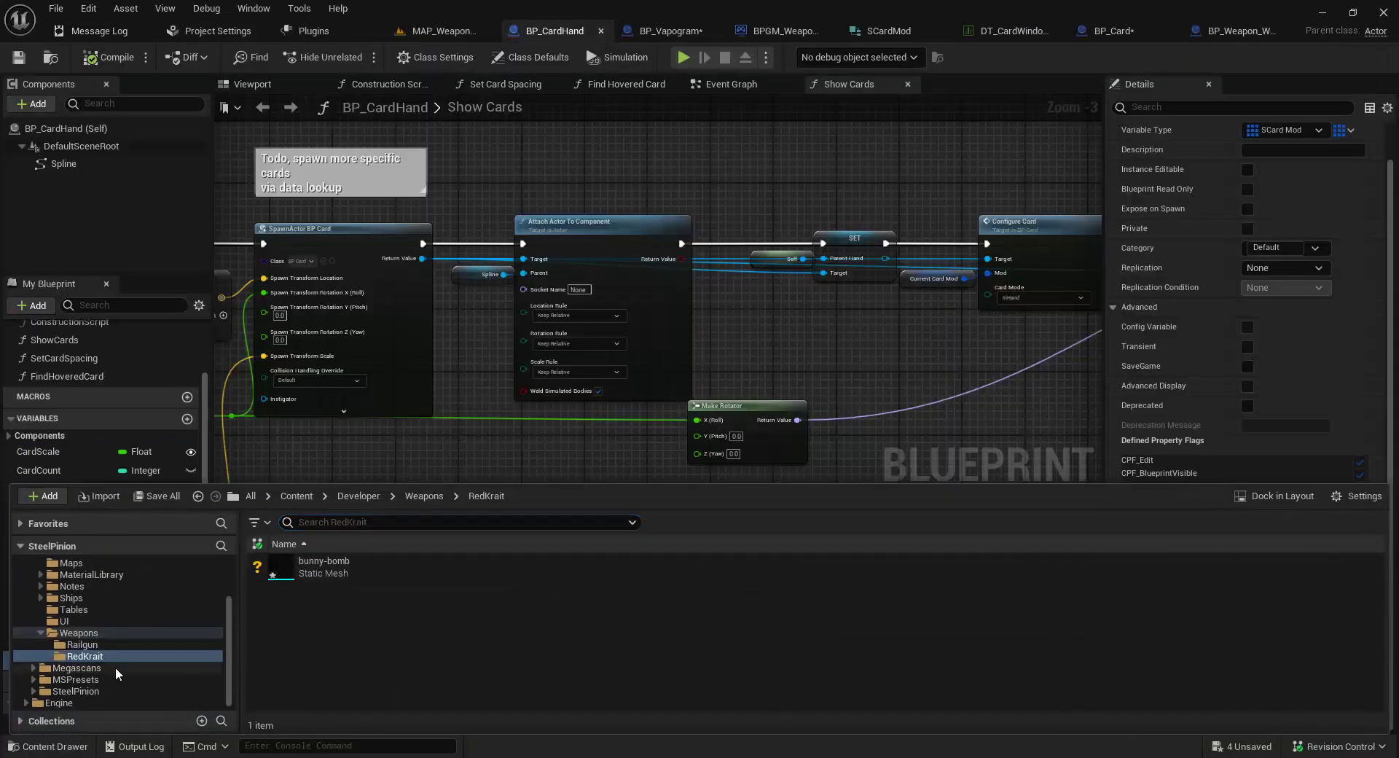
left_click(82, 657)
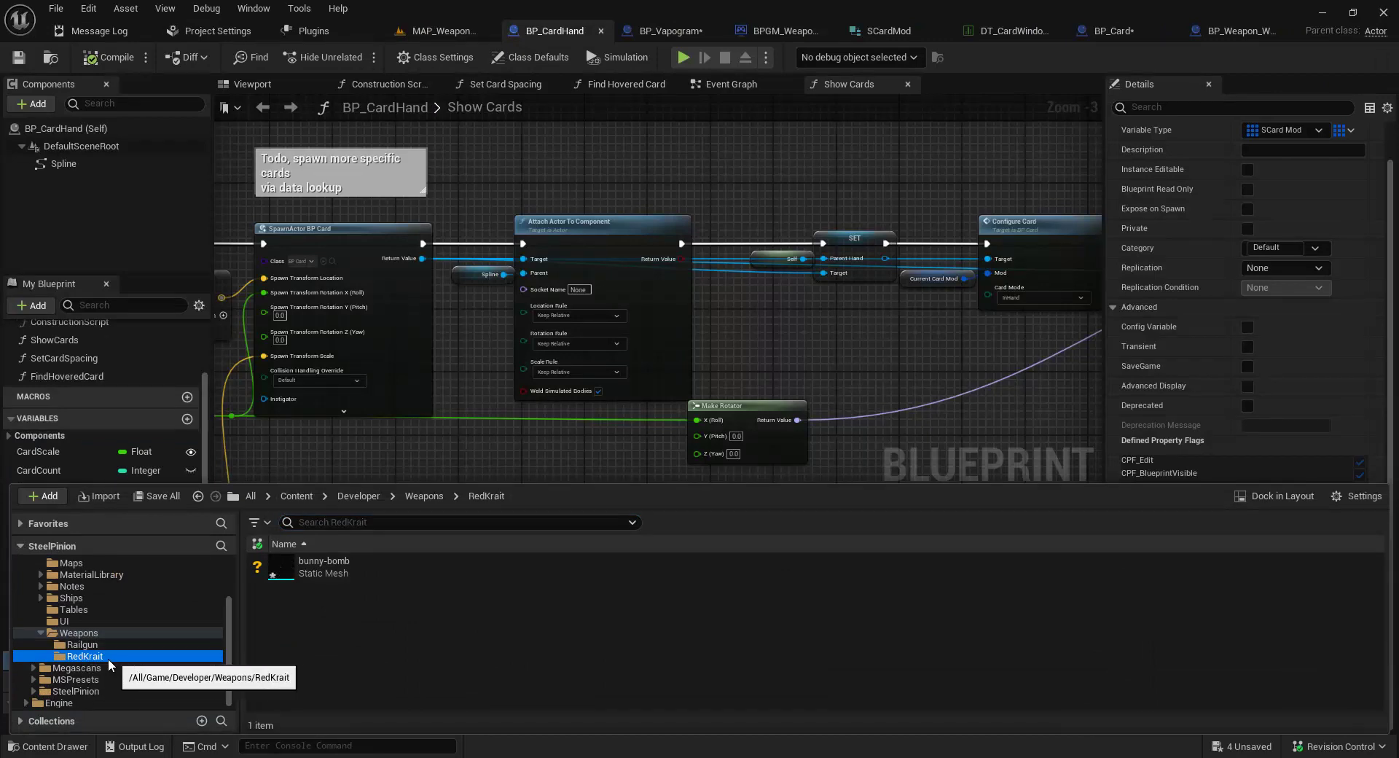
right_click(82, 659)
left_click(142, 425)
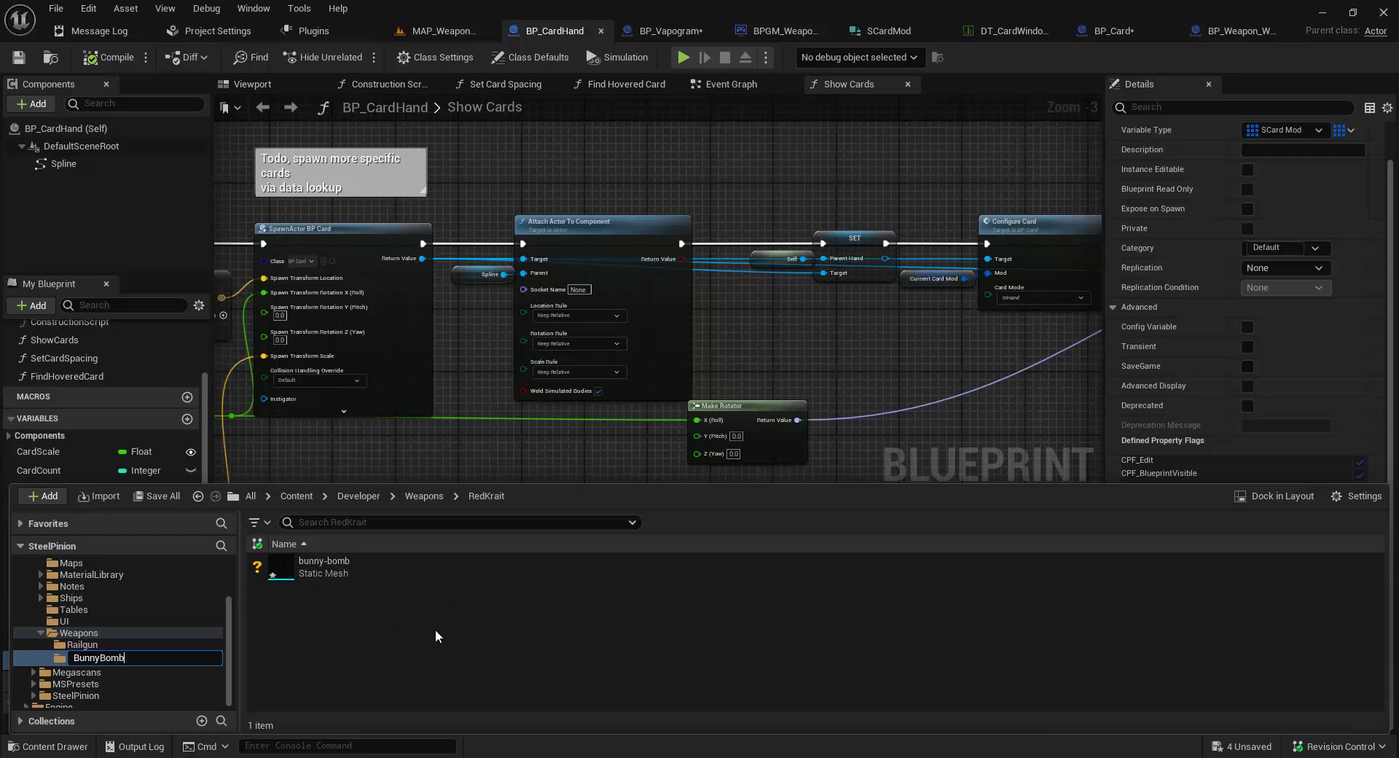
key("Return")
left_click(309, 573)
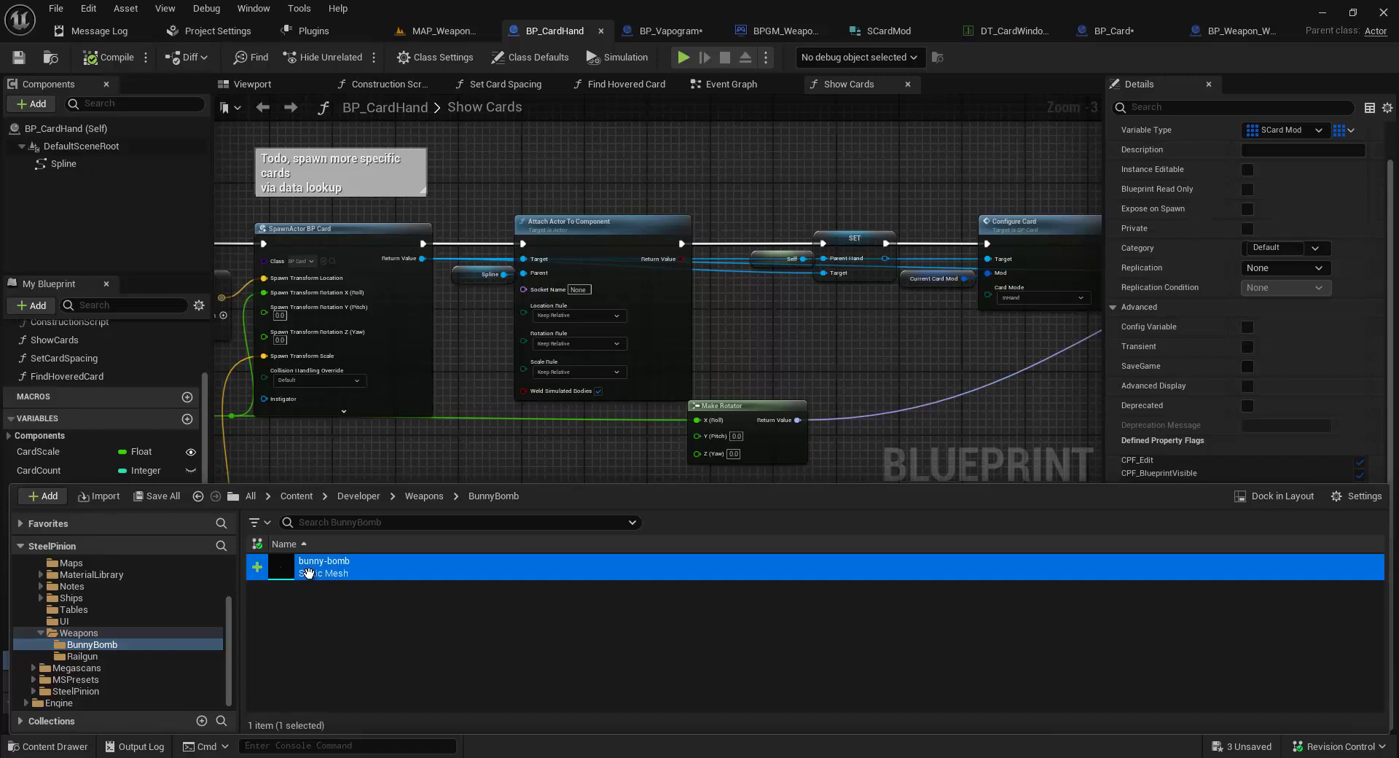
left_click(230, 483)
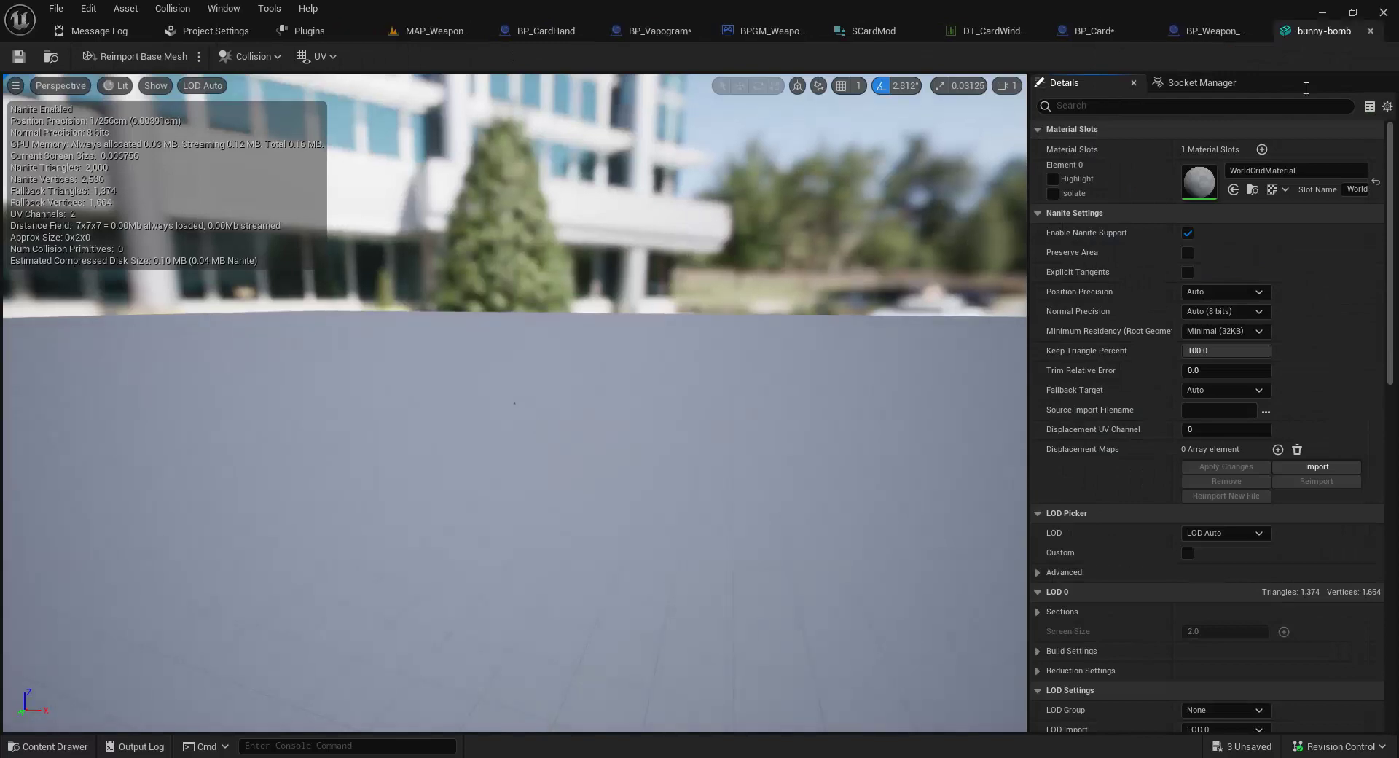
Step: Move the existing Make SCardMod node up and add a second Make SCardMod node below it
left_click(1369, 32)
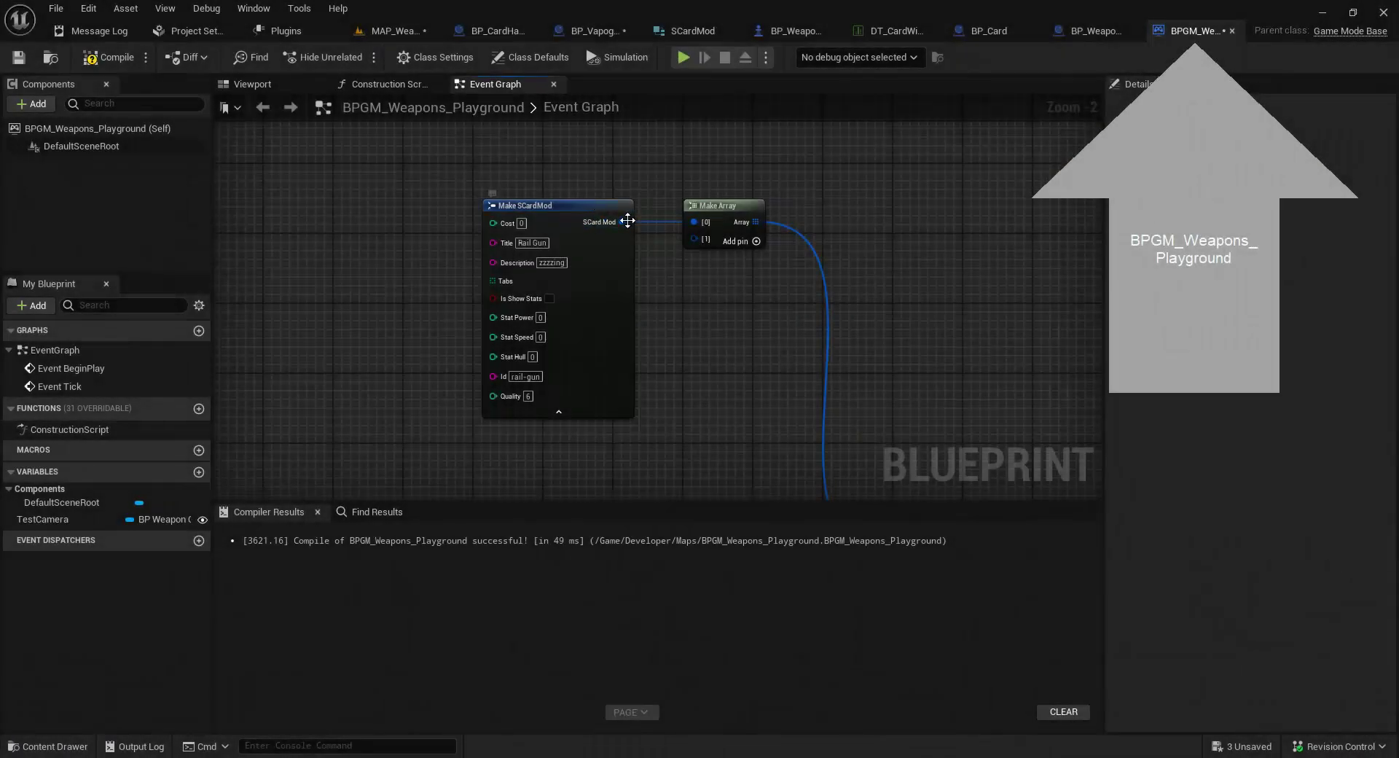
scroll(724, 312, "down", 3)
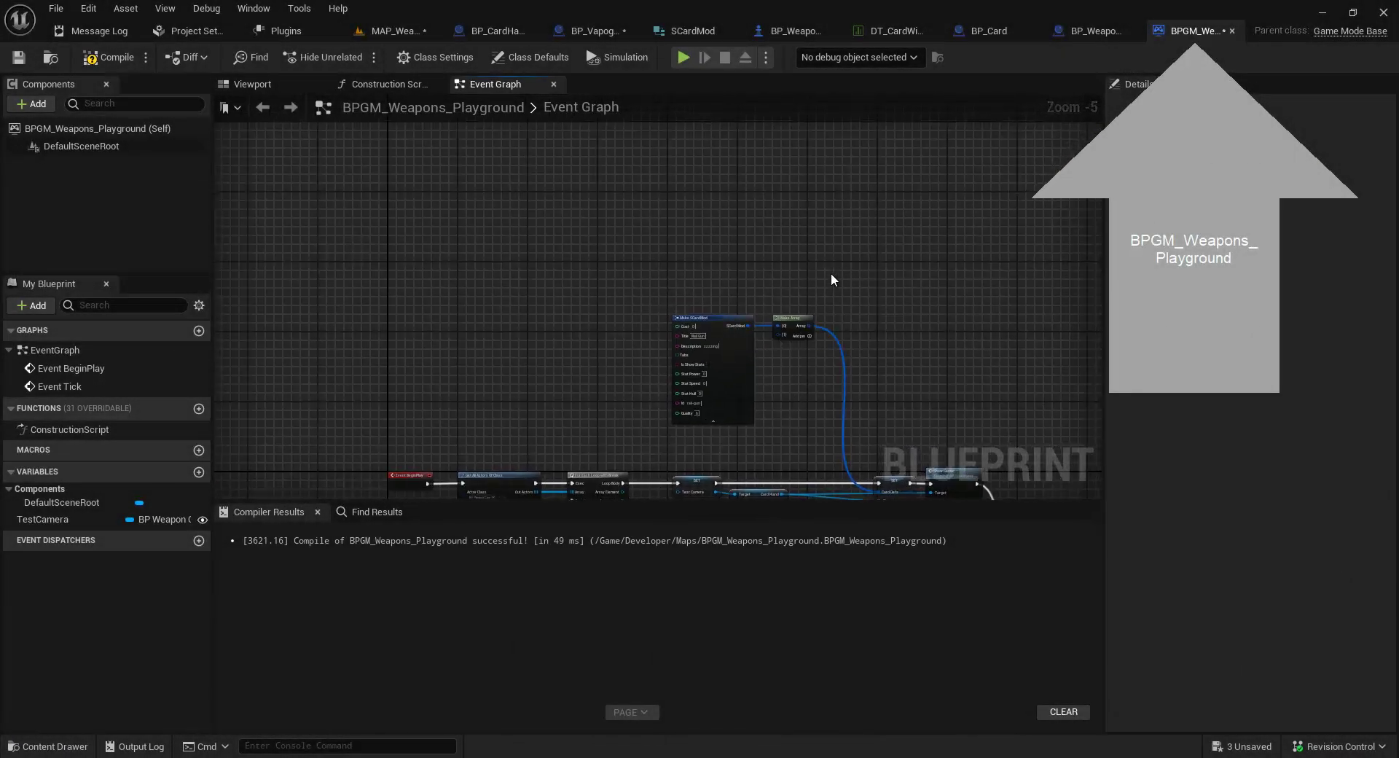
left_click_drag(830, 275, 859, 393)
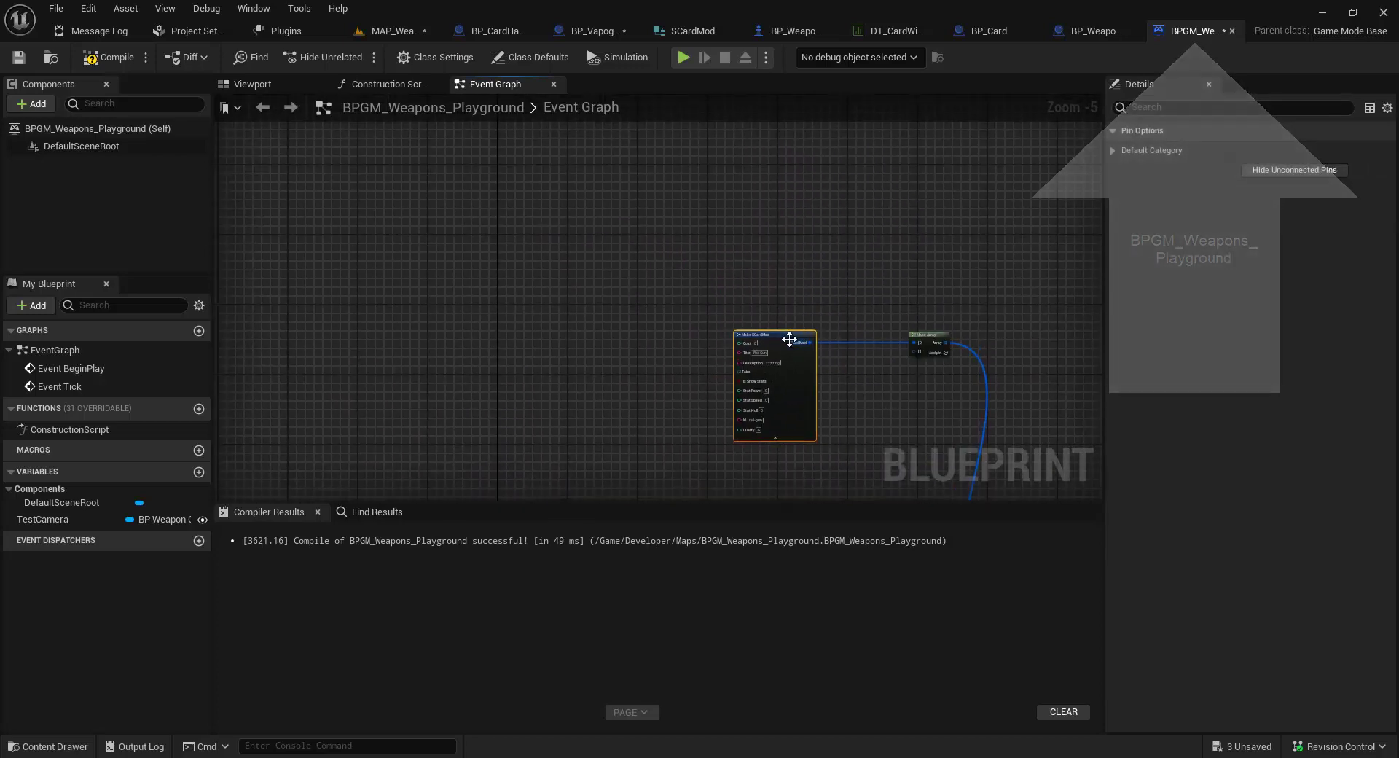
left_click_drag(789, 329, 784, 190)
left_click(764, 382)
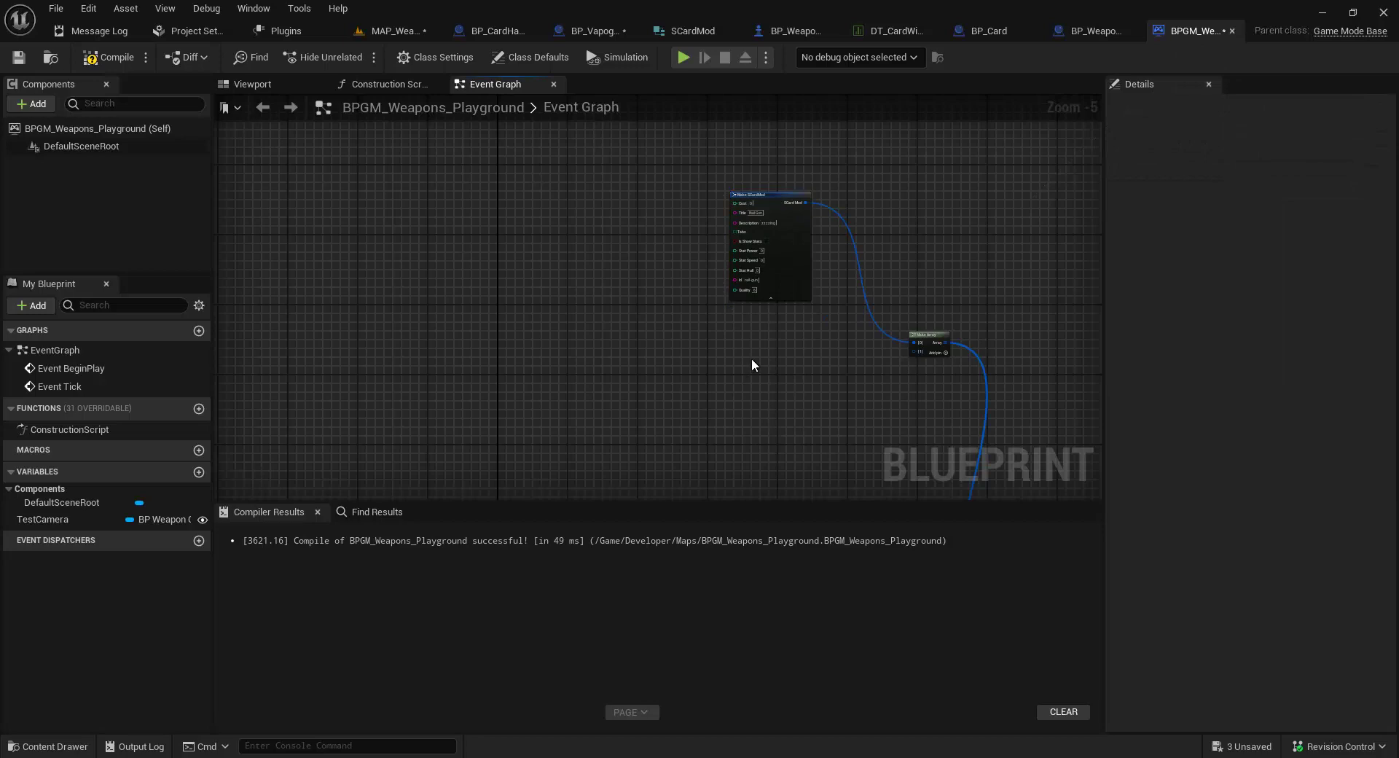
right_click(753, 361)
type("make scard")
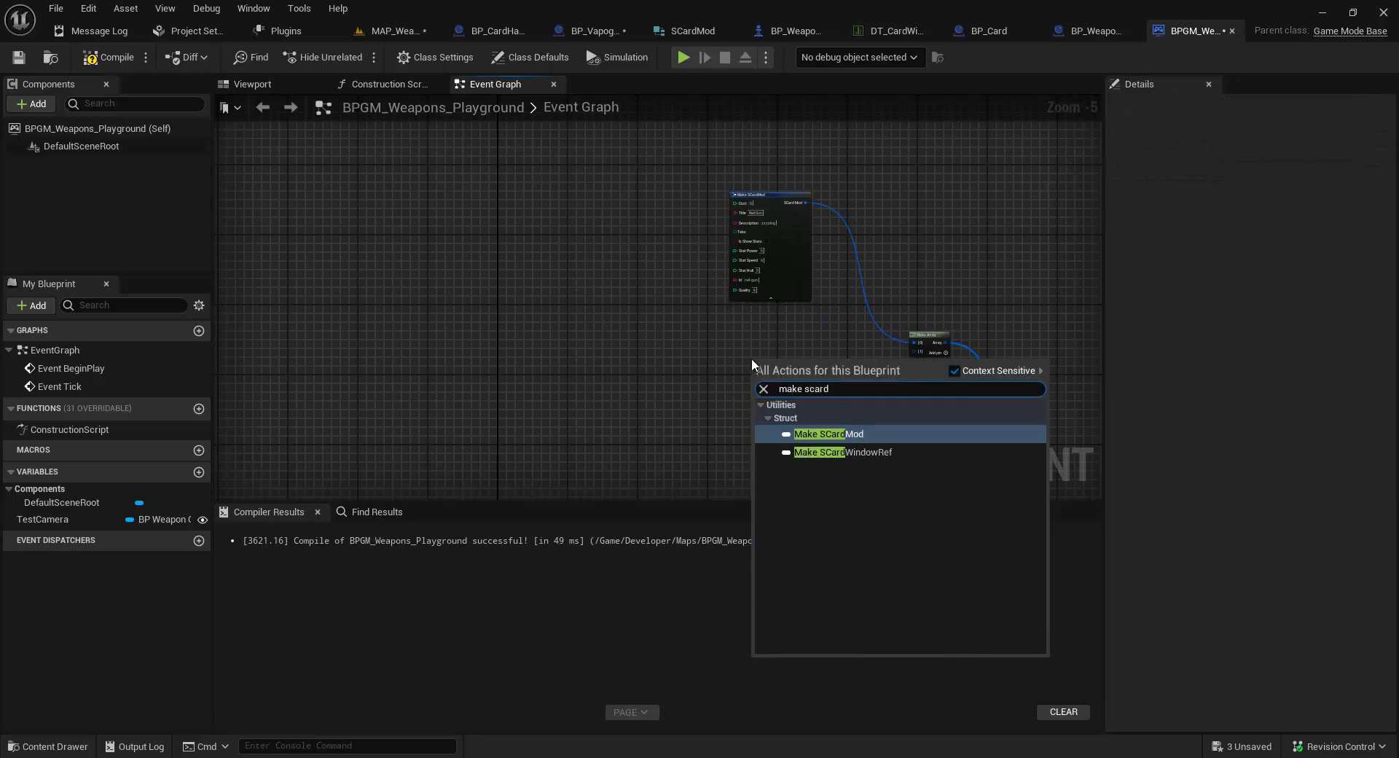
type("mo")
key("Return")
Step: Position the new Make SCardMod node under the Rail Gun node and expand all its fields
scroll(851, 395, "up", 3)
left_click_drag(659, 324, 634, 254)
left_click(612, 300)
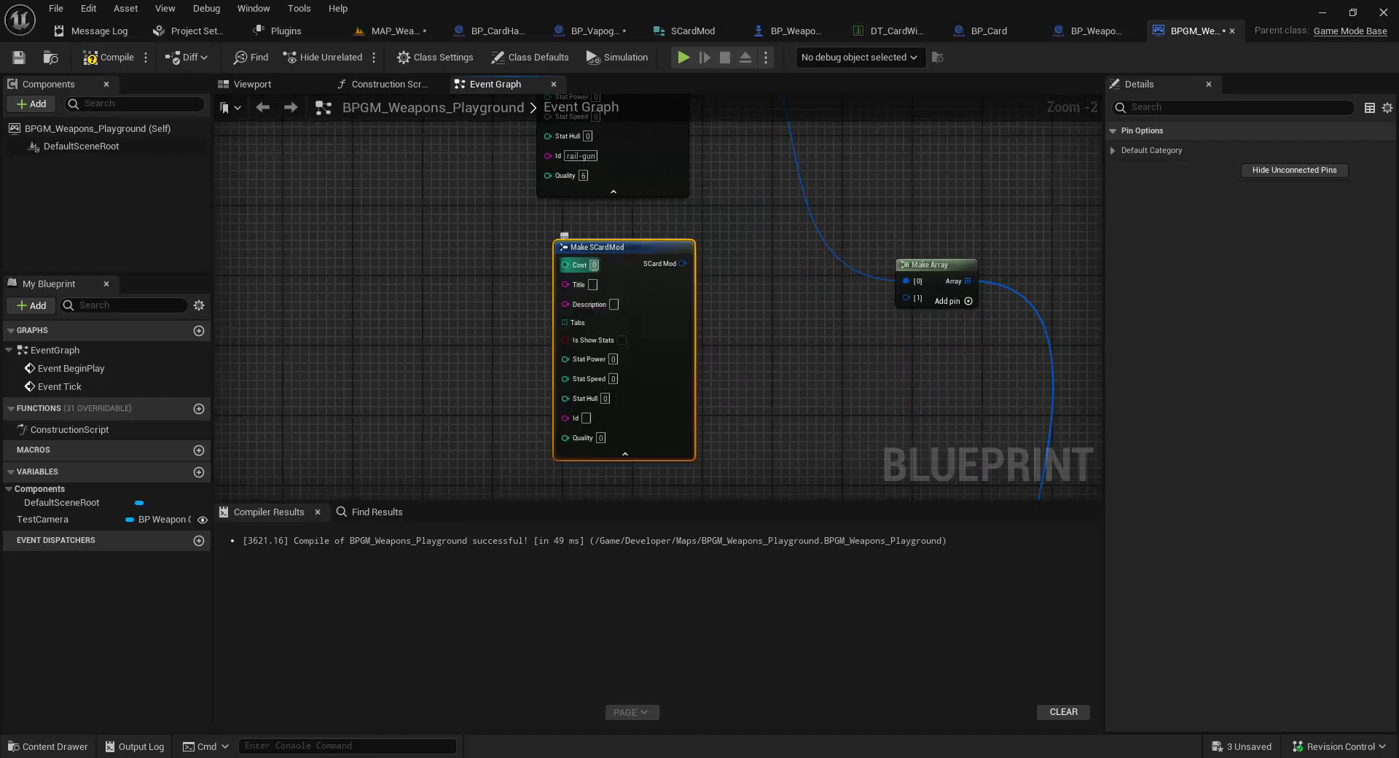
left_click(744, 287)
right_click_drag(680, 312, 722, 552)
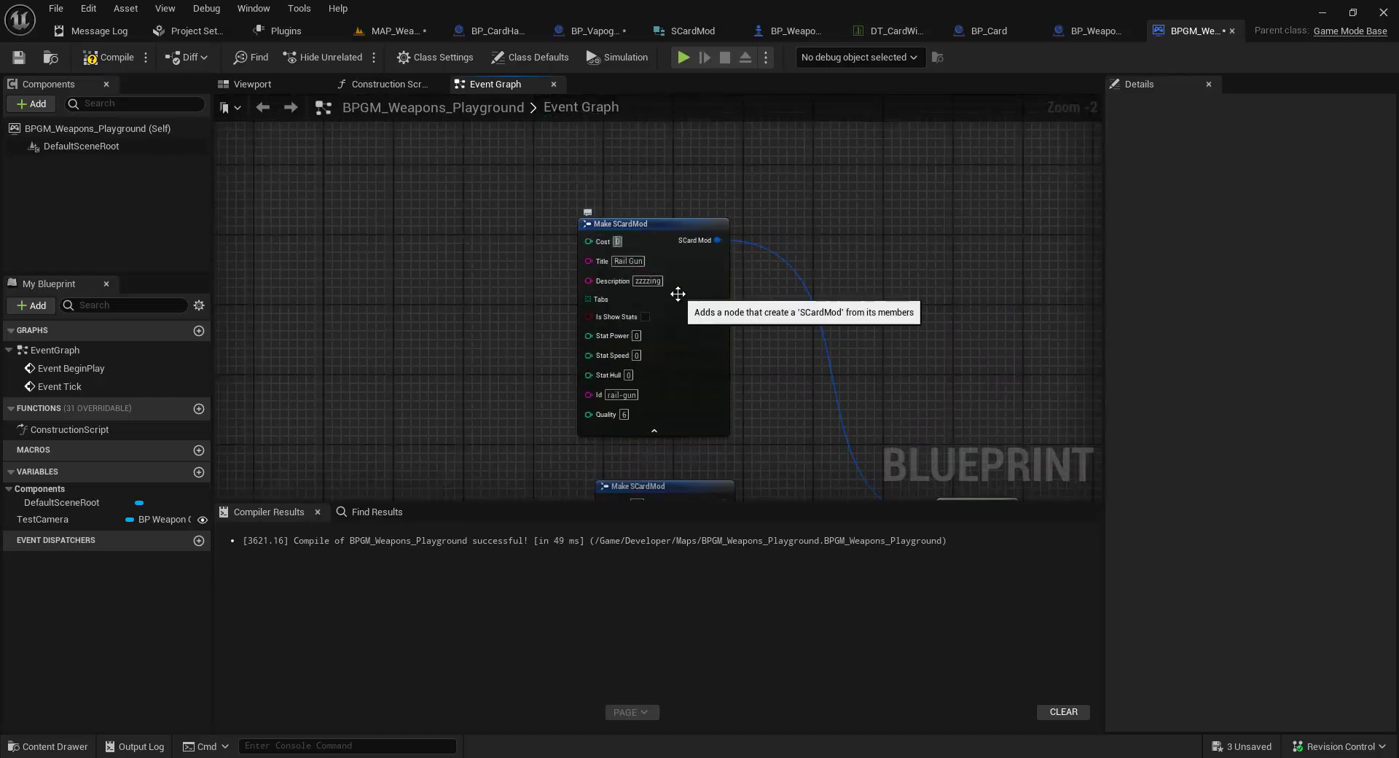
right_click_drag(771, 350, 734, 304)
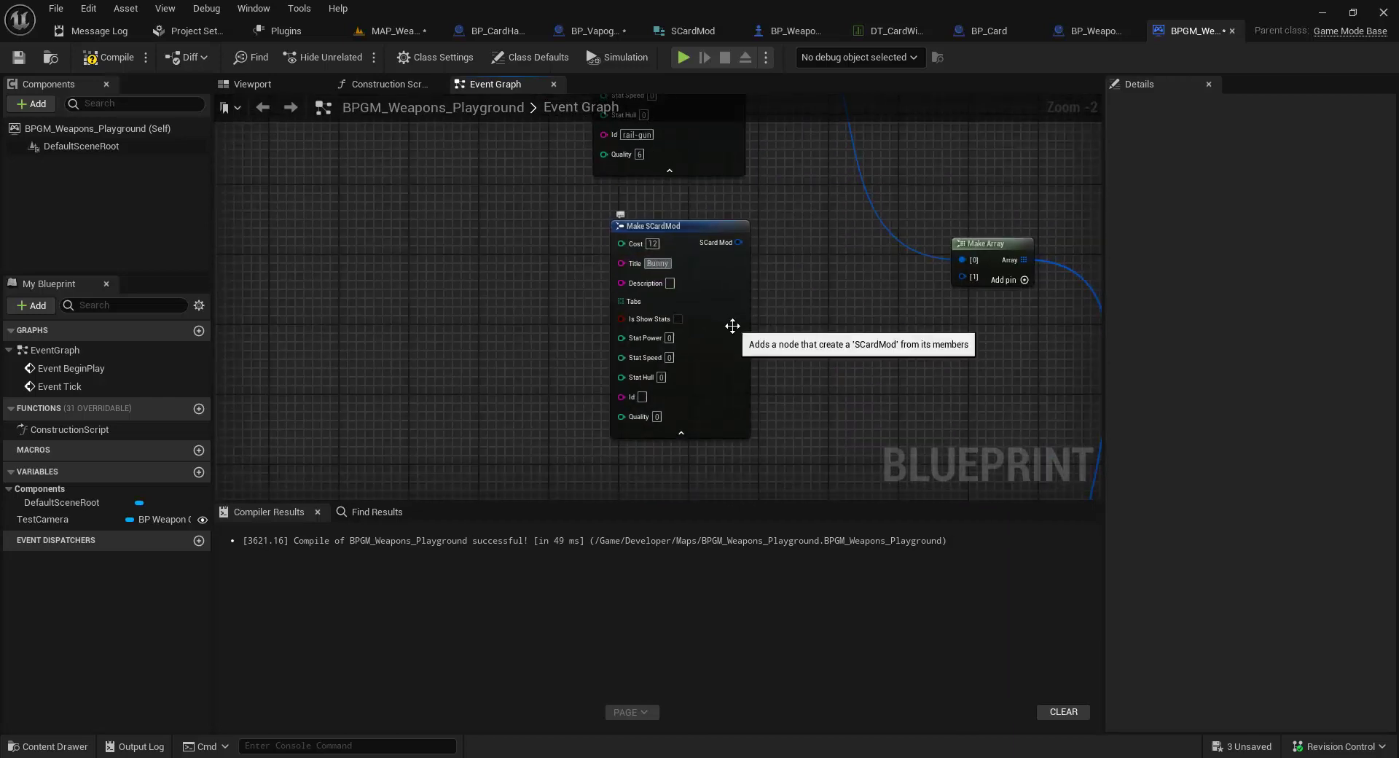
Step: Fill the new card: title Bunny Bomb, description 'booom', id bunny-bomb, cost 12, quality 6
type("Bomb")
key("Return")
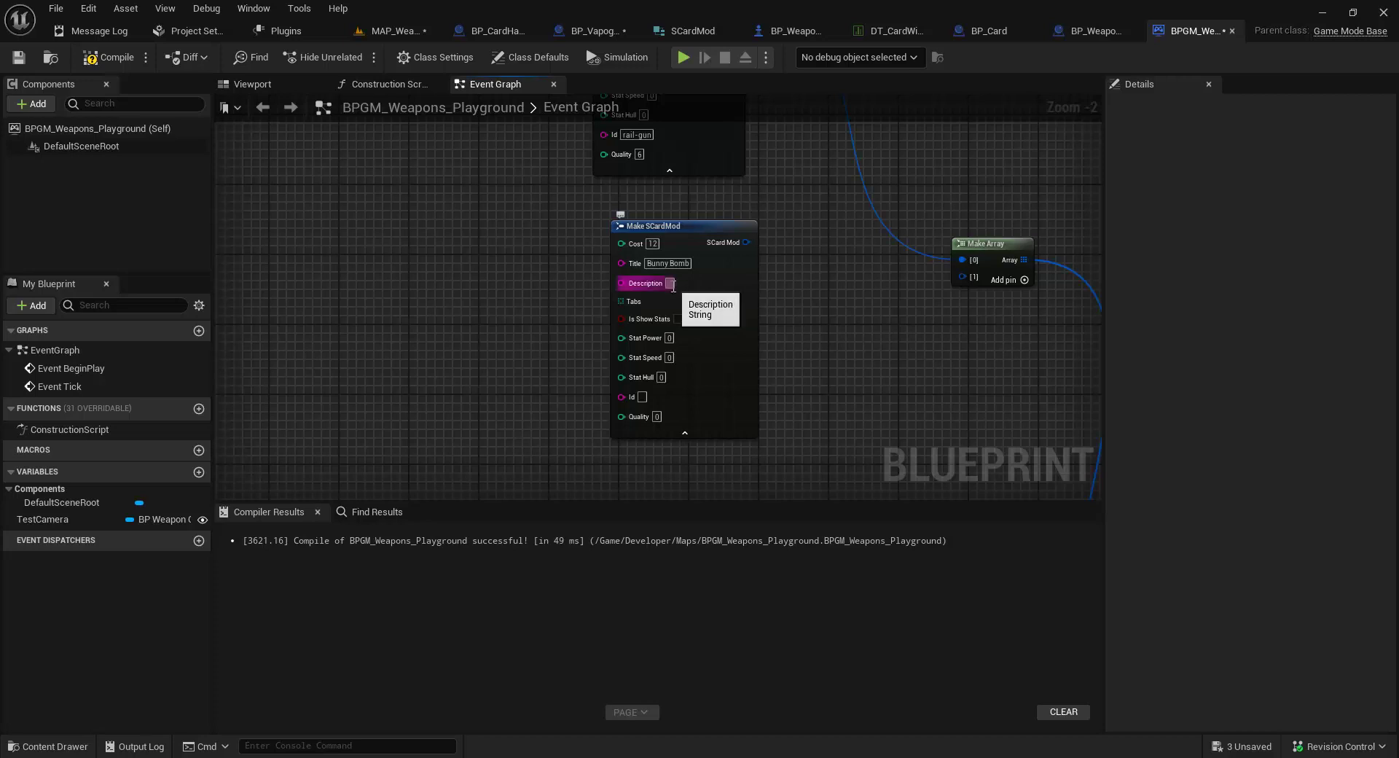
type("booom!")
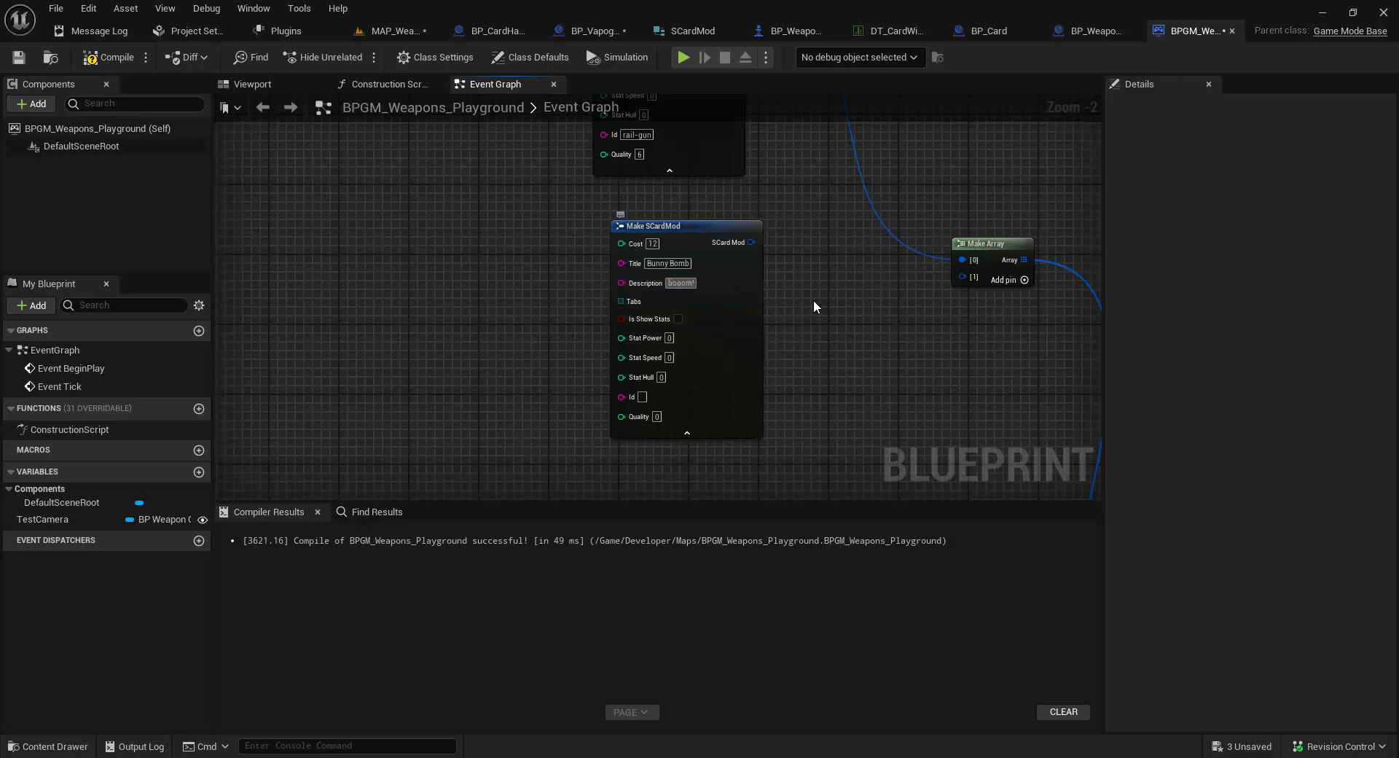
right_click_drag(815, 306, 830, 251)
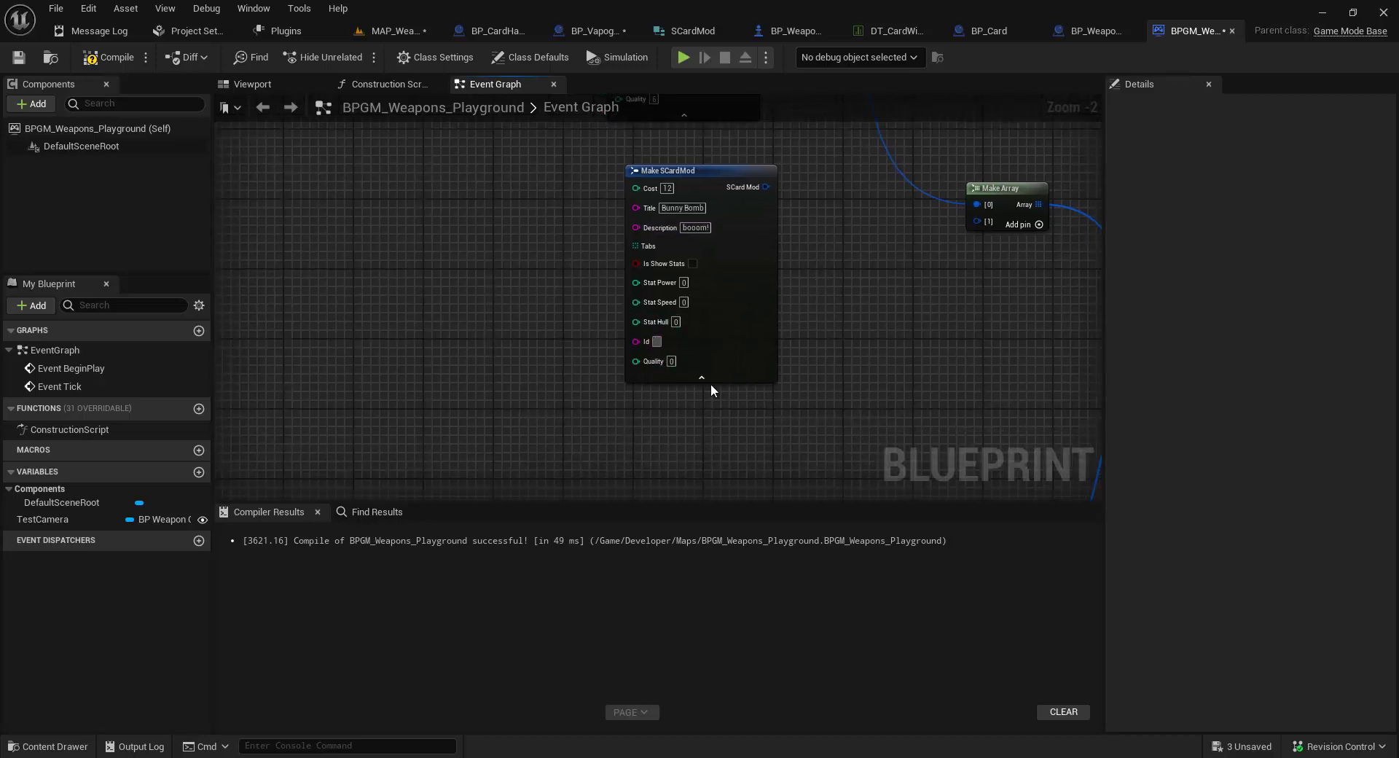
type("bunny-bomb")
key("Return")
right_click_drag(682, 367, 599, 358)
left_click(592, 352)
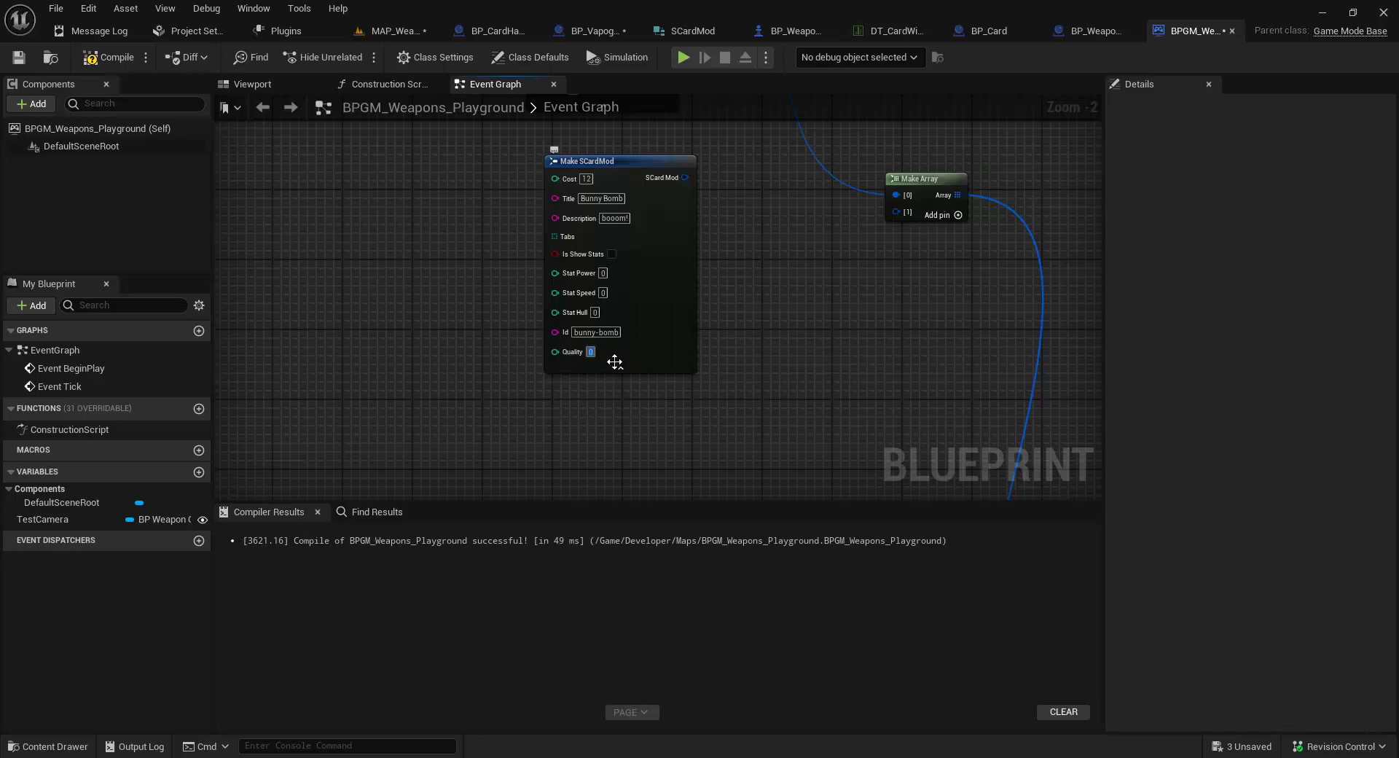
Step: Wire the Bunny Bomb node into Make Array's second slot [1]
right_click_drag(780, 333, 672, 386)
scroll(671, 387, "down", 1)
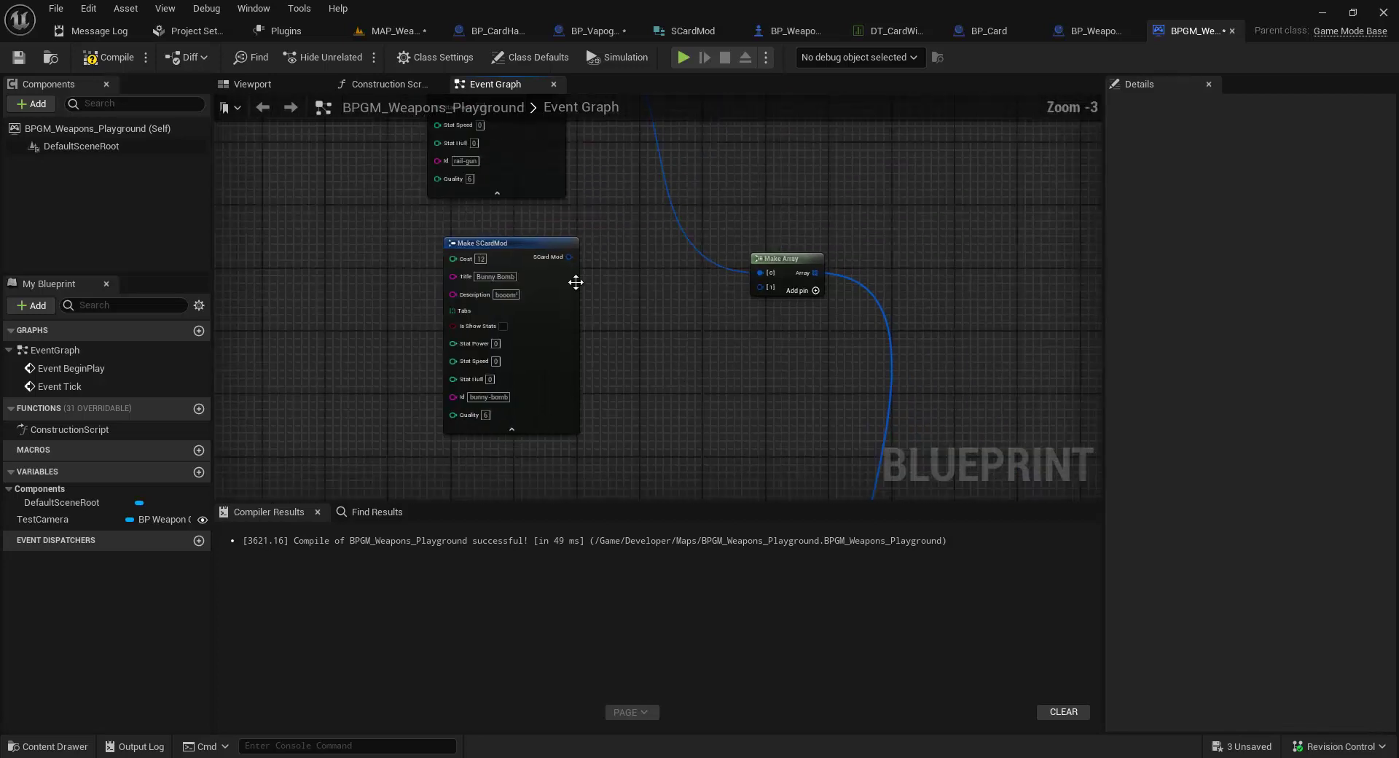
left_click_drag(569, 256, 760, 287)
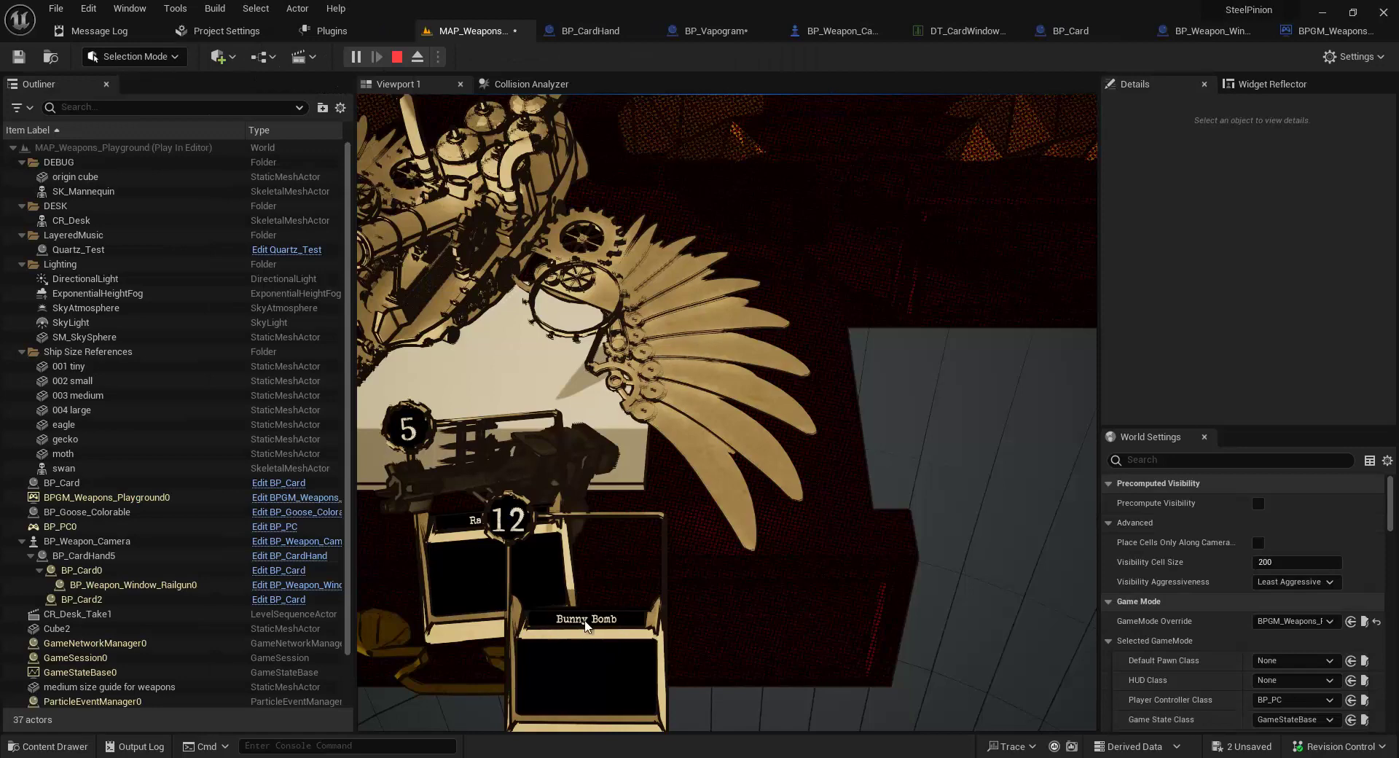
Step: Swap between the Bunny Bomb and other cards in full-screen play, then stop the session
left_click(586, 625)
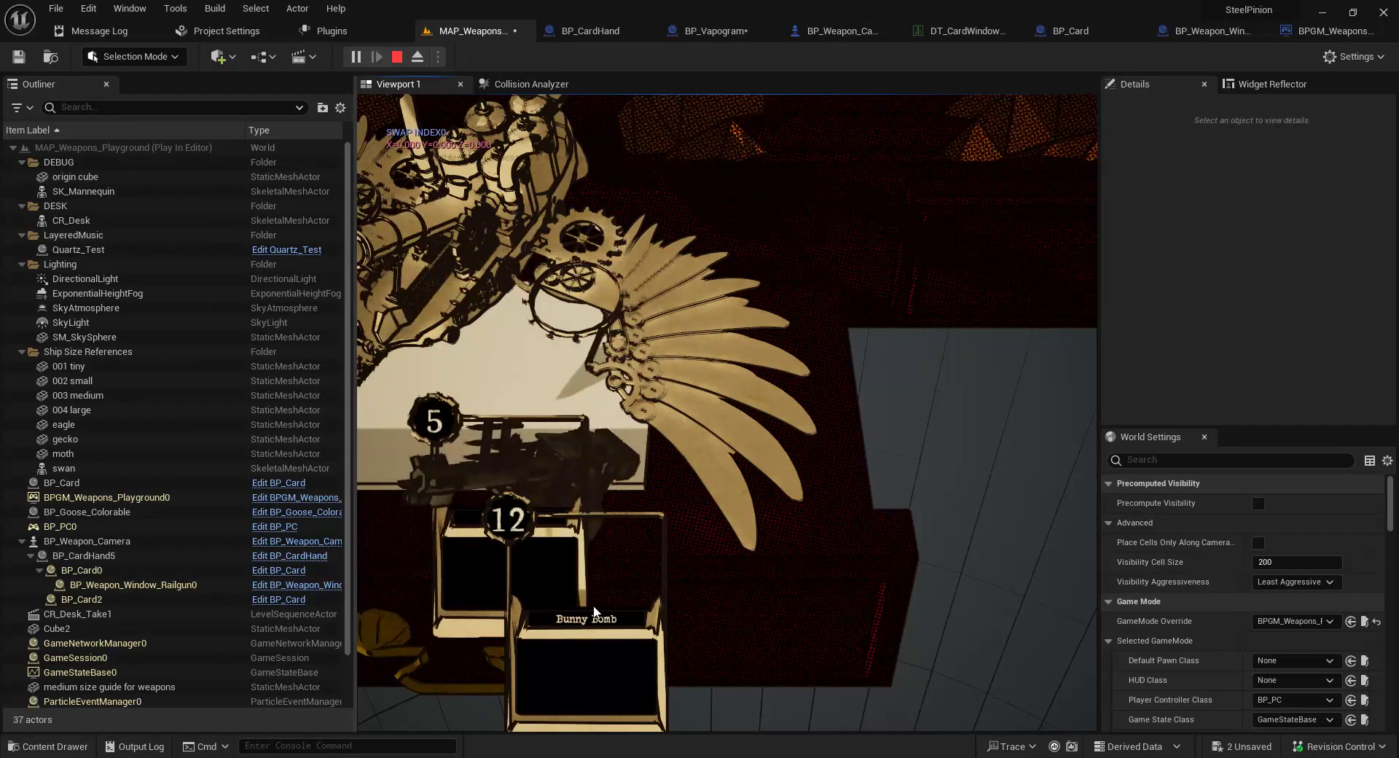
key("F11")
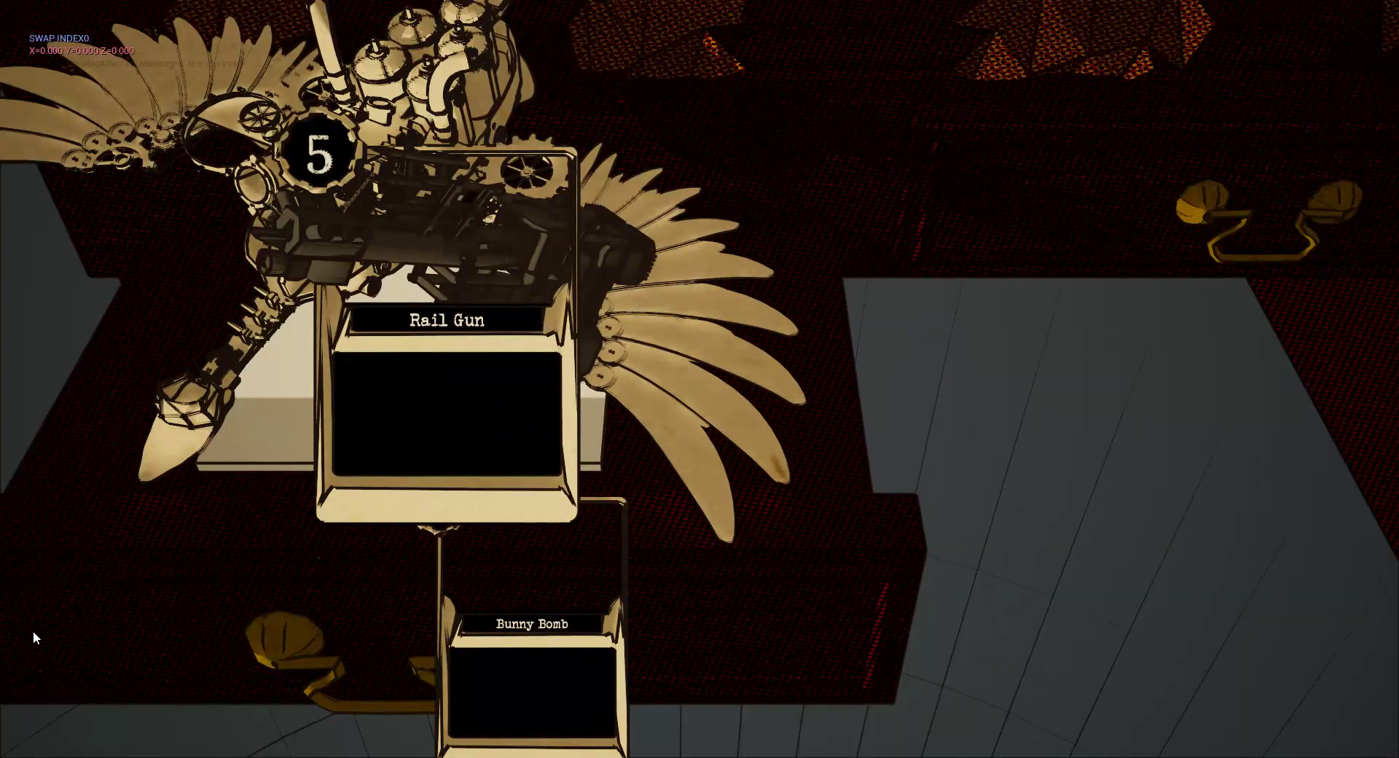
left_click(561, 580)
left_click(540, 661)
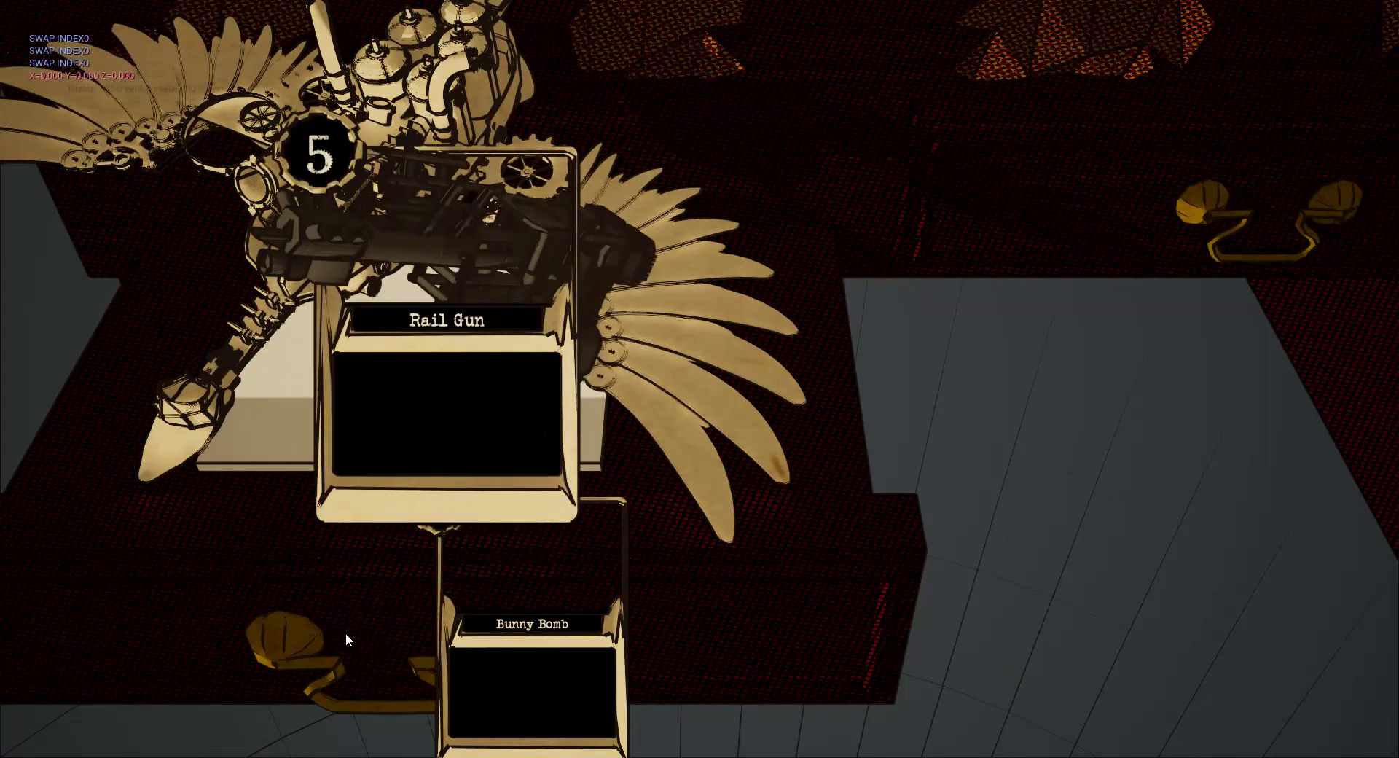
key("F11")
left_click(399, 64)
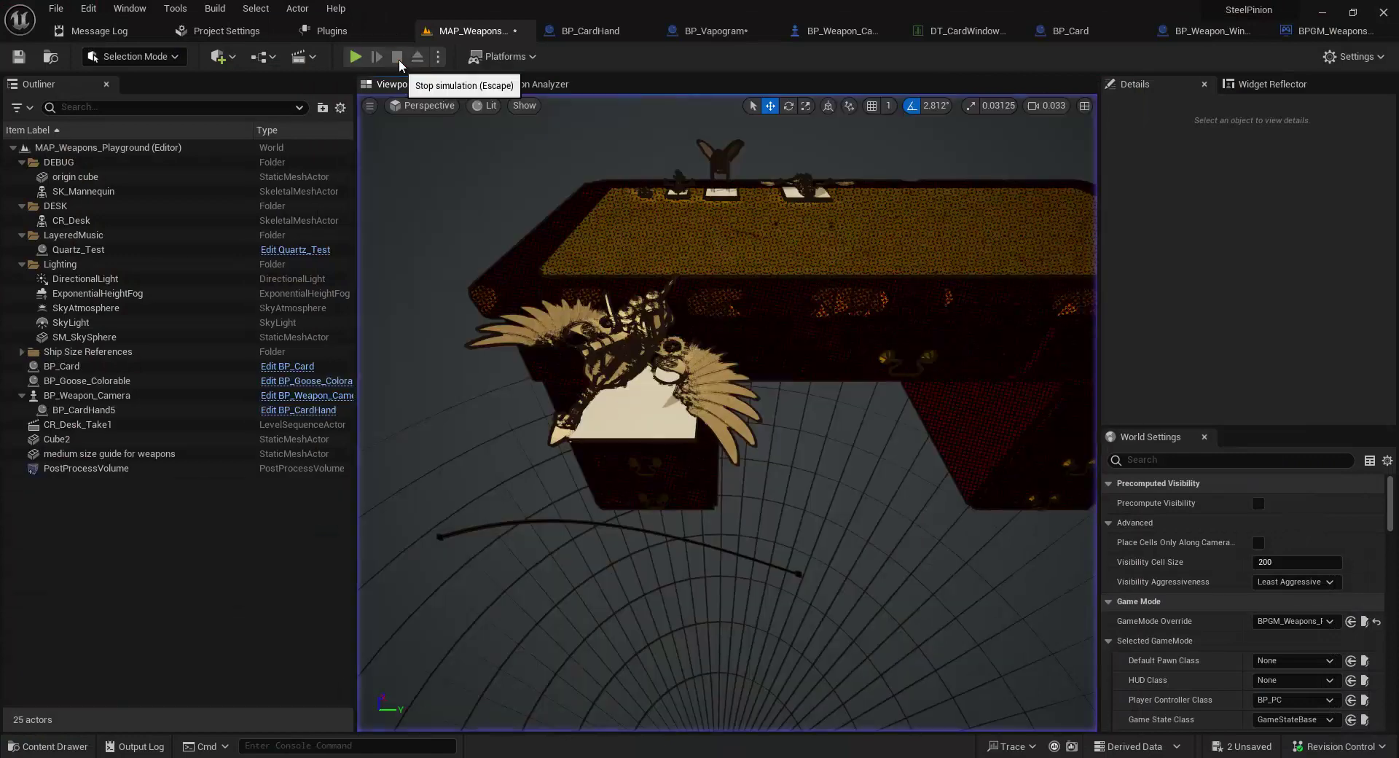
Step: Check the Railgun folder's reference blueprint, then go into the Weapons/BunnyBomb folder
key("ctrl+space")
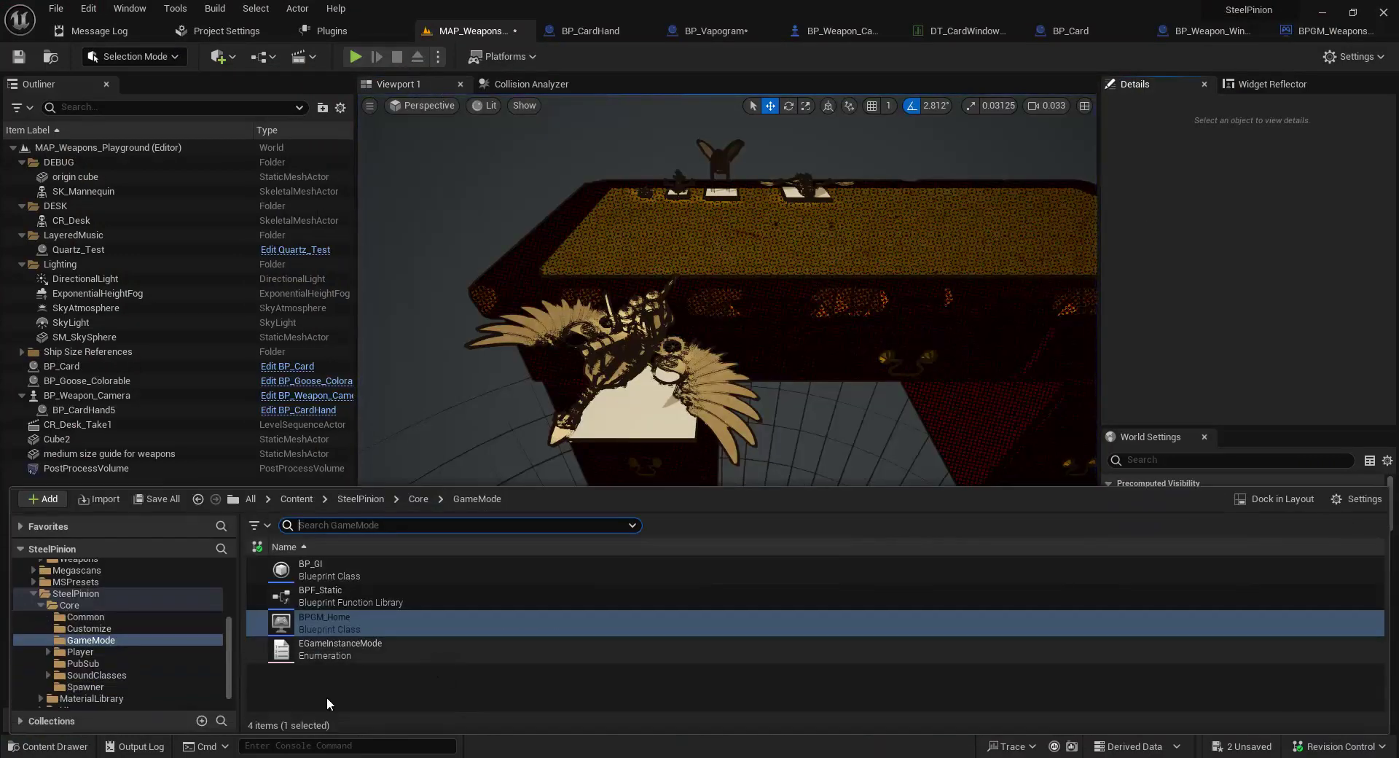
scroll(109, 641, "up", 5)
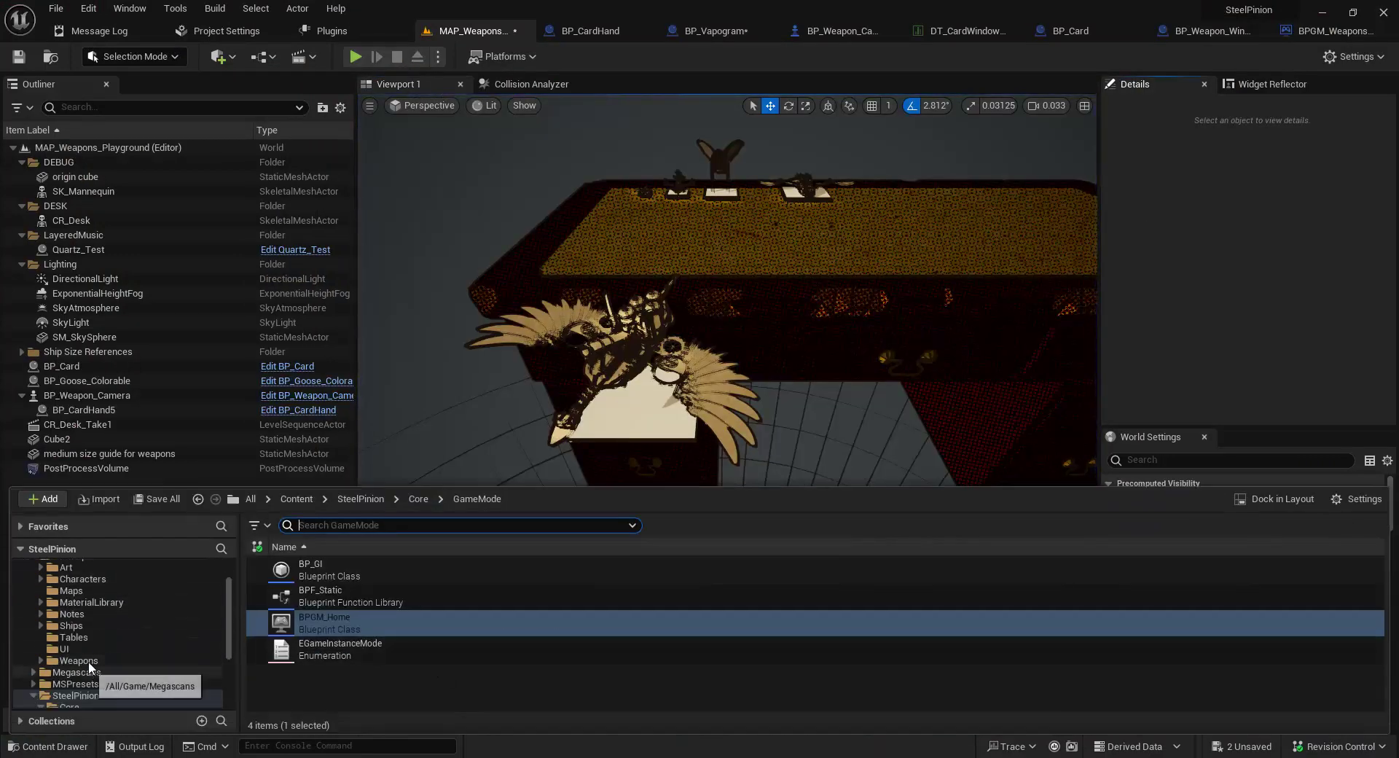
left_click(78, 661)
double_click(328, 575)
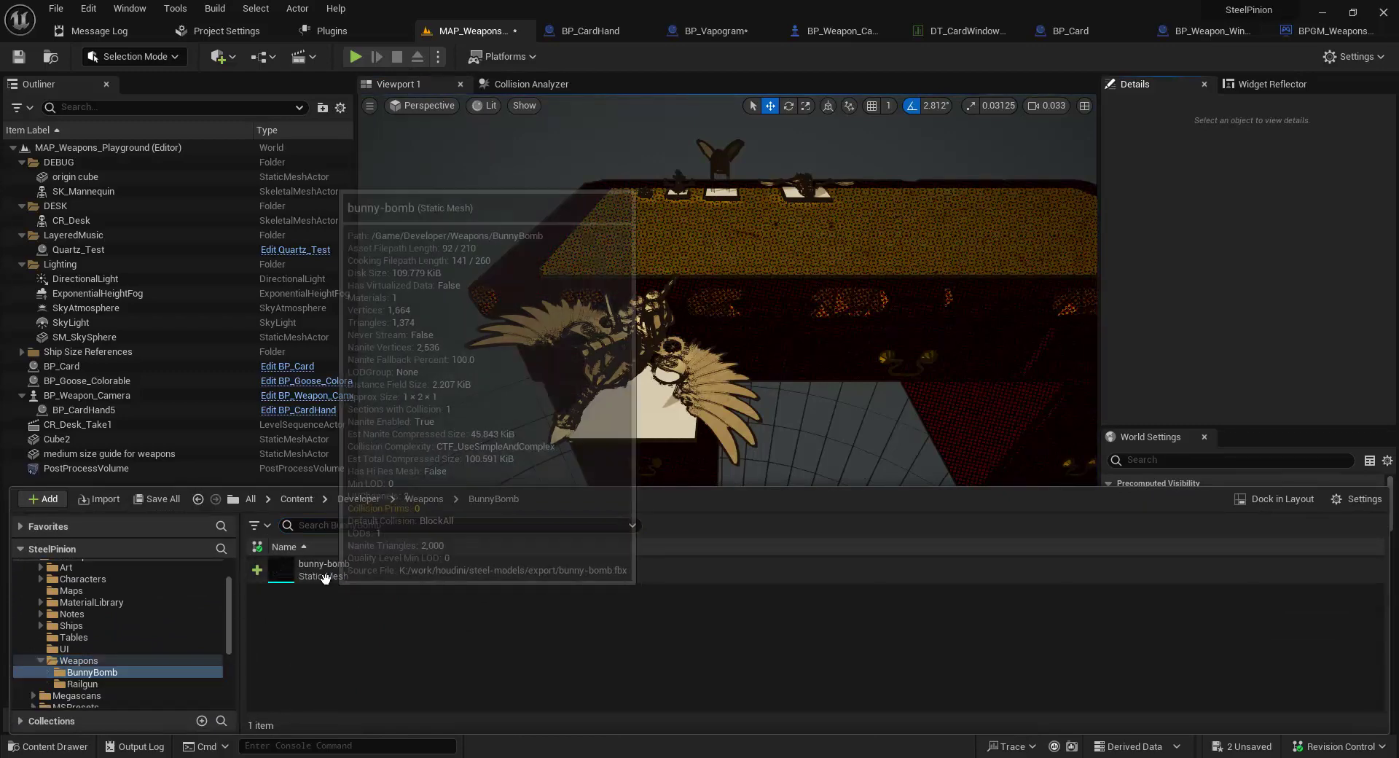
left_click(424, 499)
left_click(344, 599)
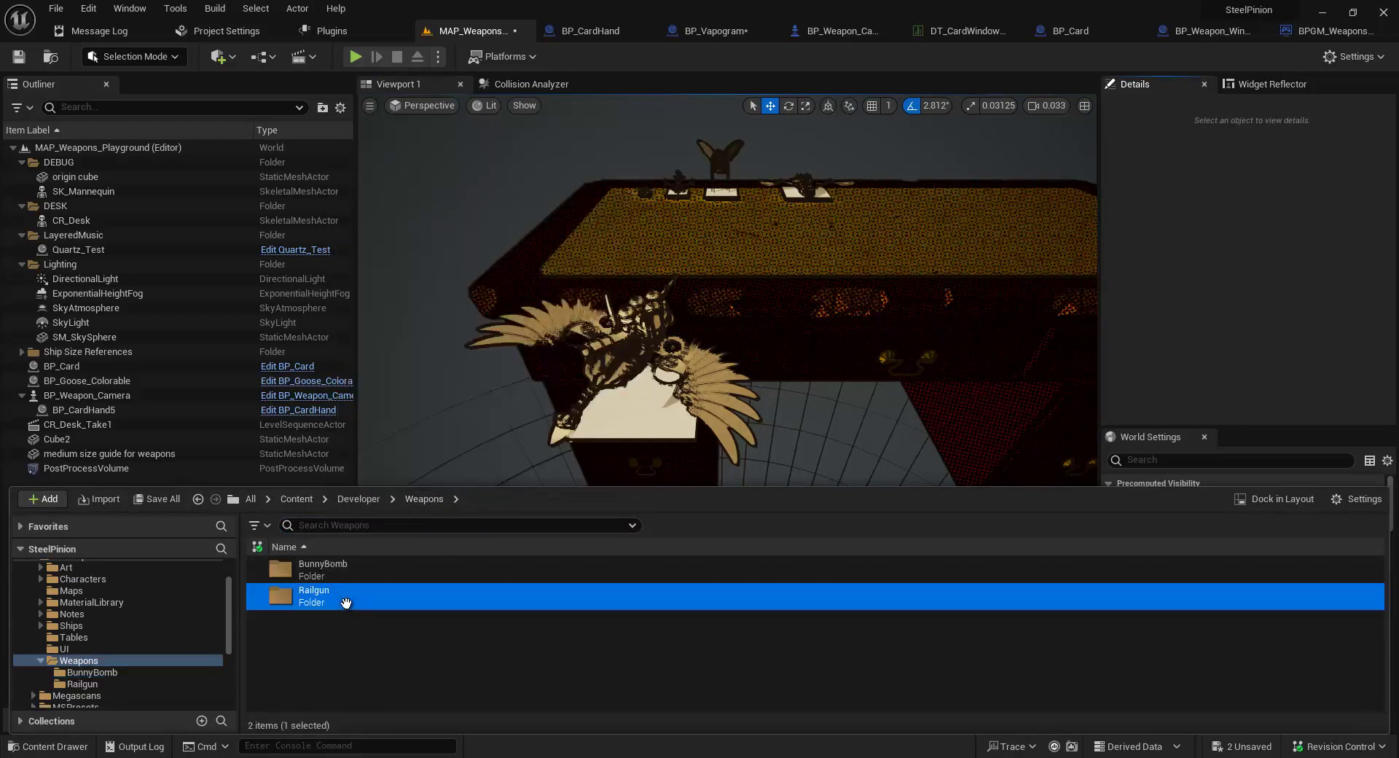
double_click(345, 599)
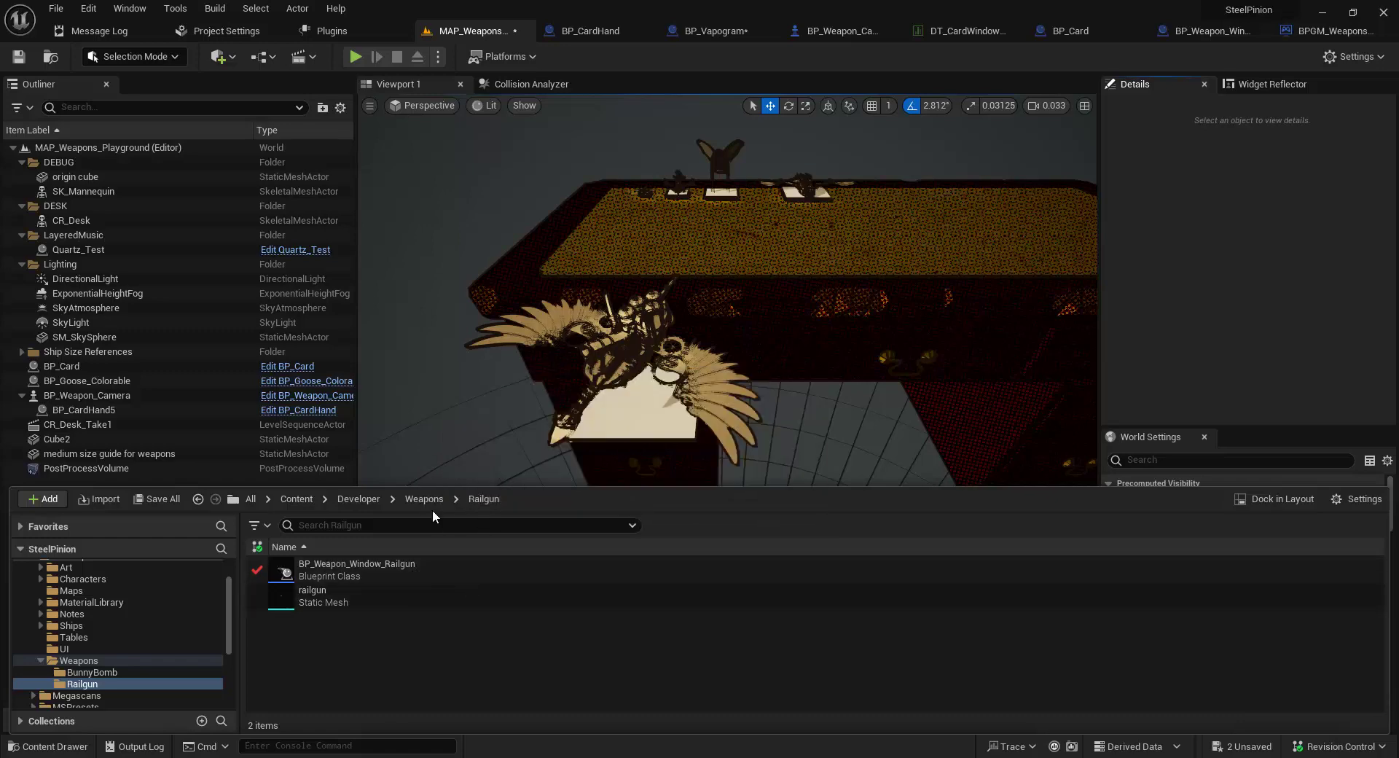
left_click(424, 499)
double_click(345, 573)
Step: Create a new Actor blueprint class in the BunnyBomb folder
right_click(346, 619)
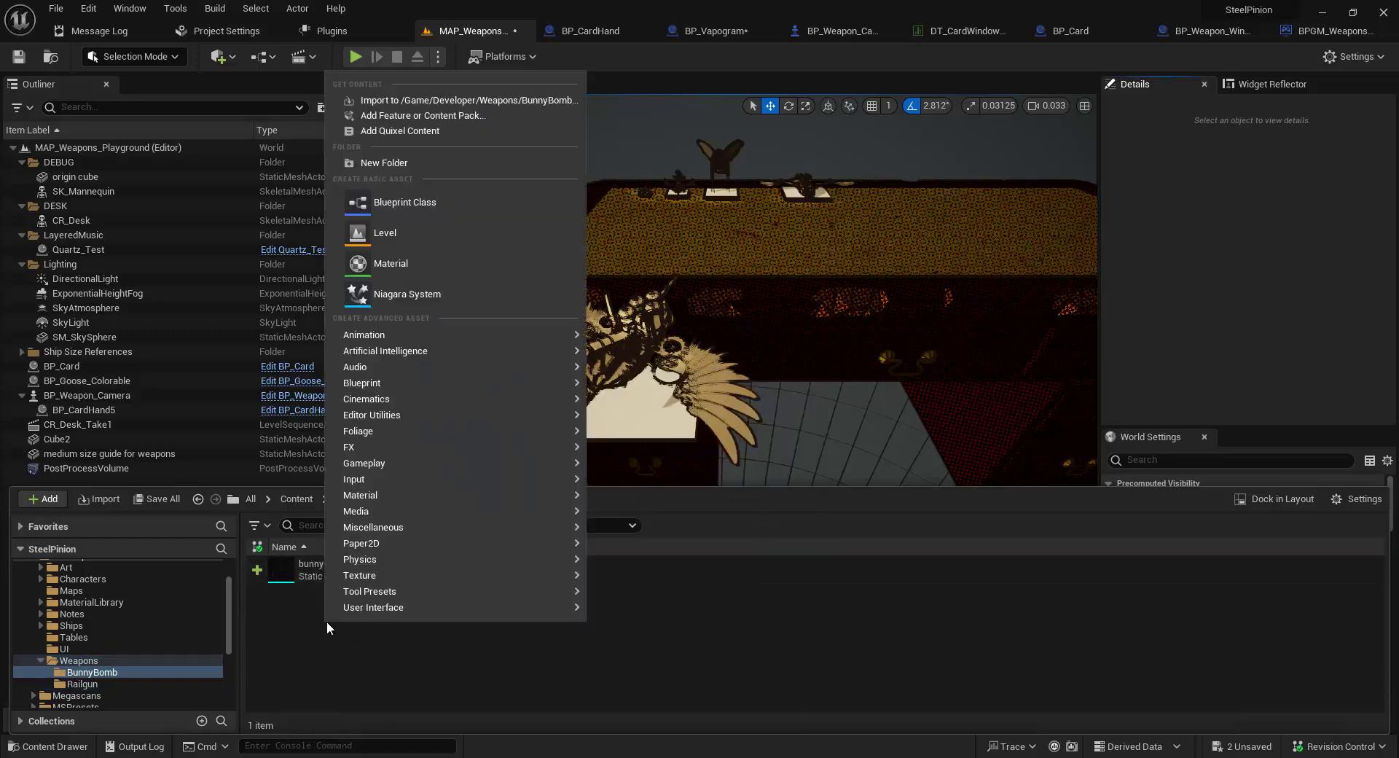
left_click(442, 211)
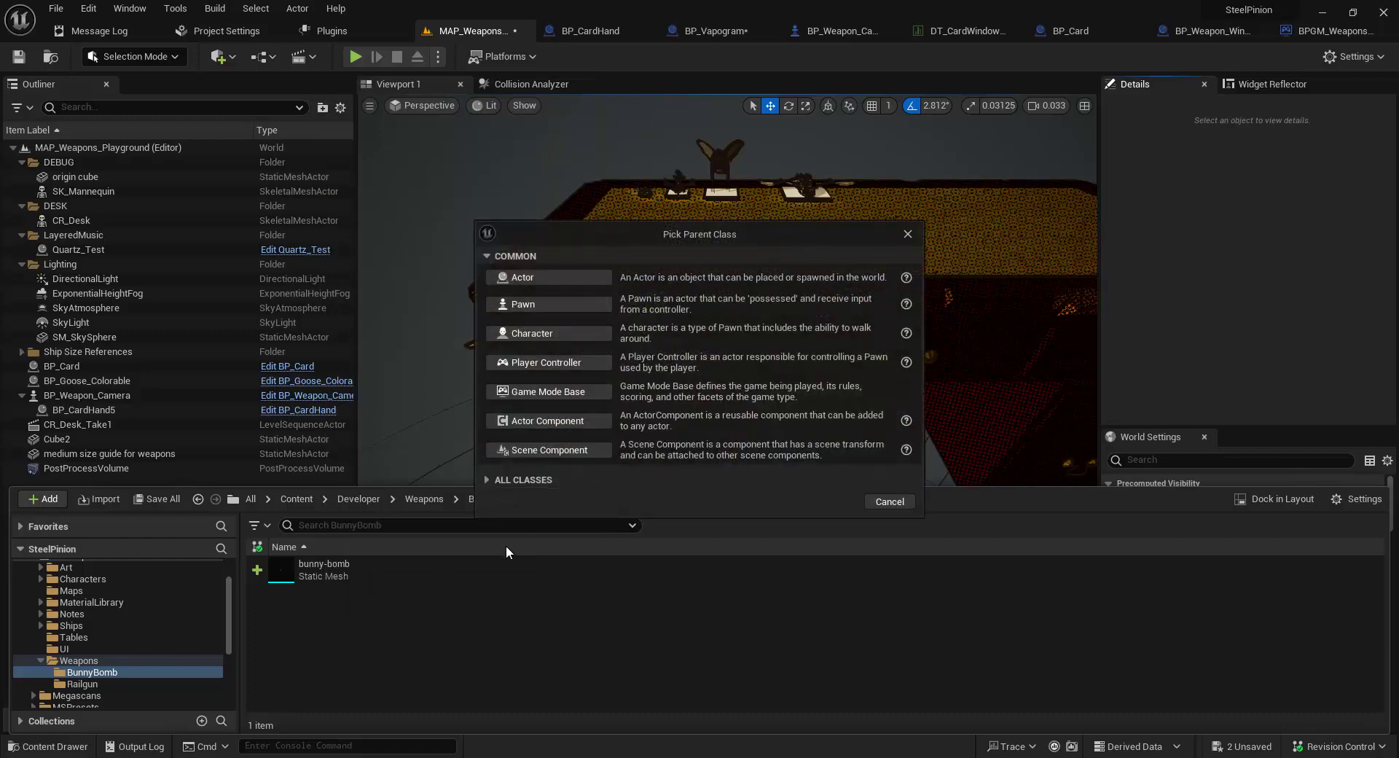
left_click(557, 281)
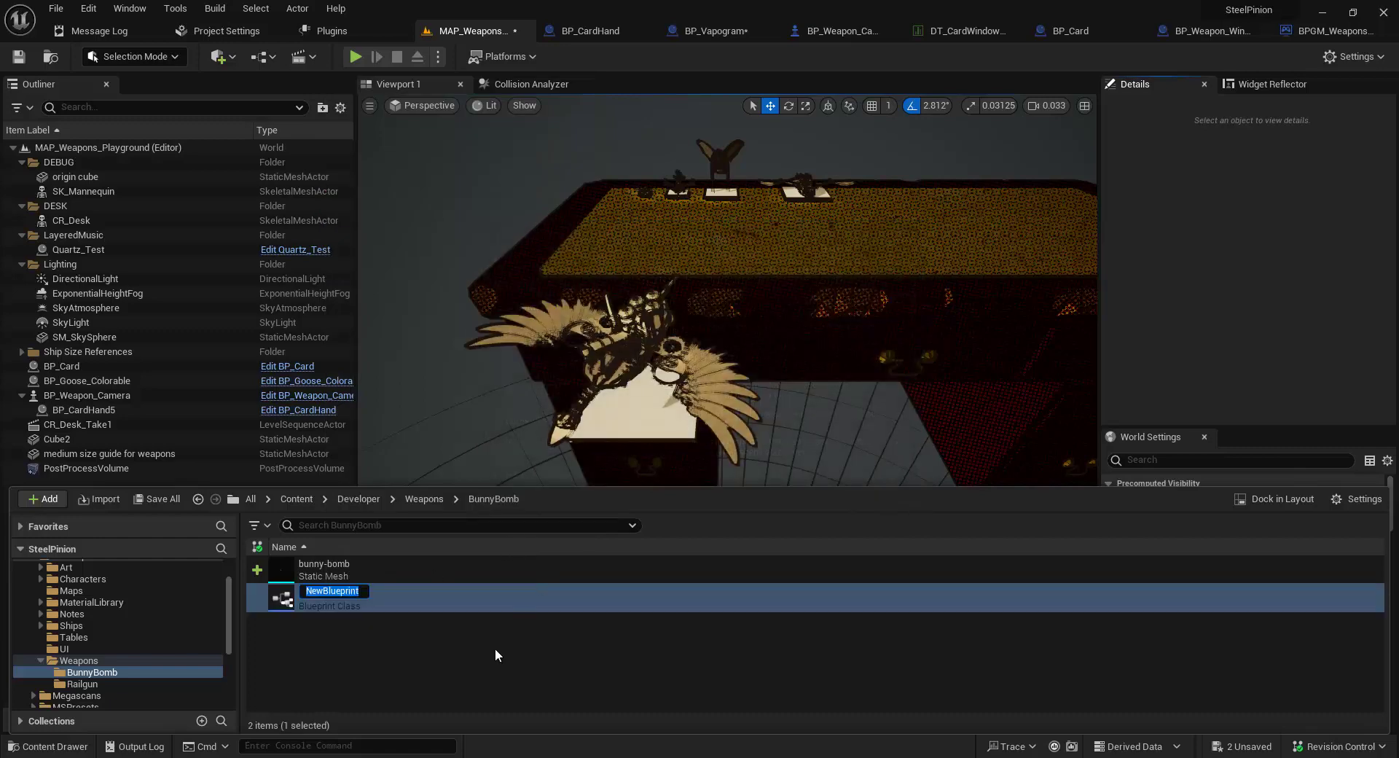
Step: Name the blueprint BP_Weapon_Window_BunnyBomb and open it for editing
type("BP_Weapon_window")
key("Left")
key("BackSpace")
type("W")
key("Right")
key("Right")
type("_BunnyBomb")
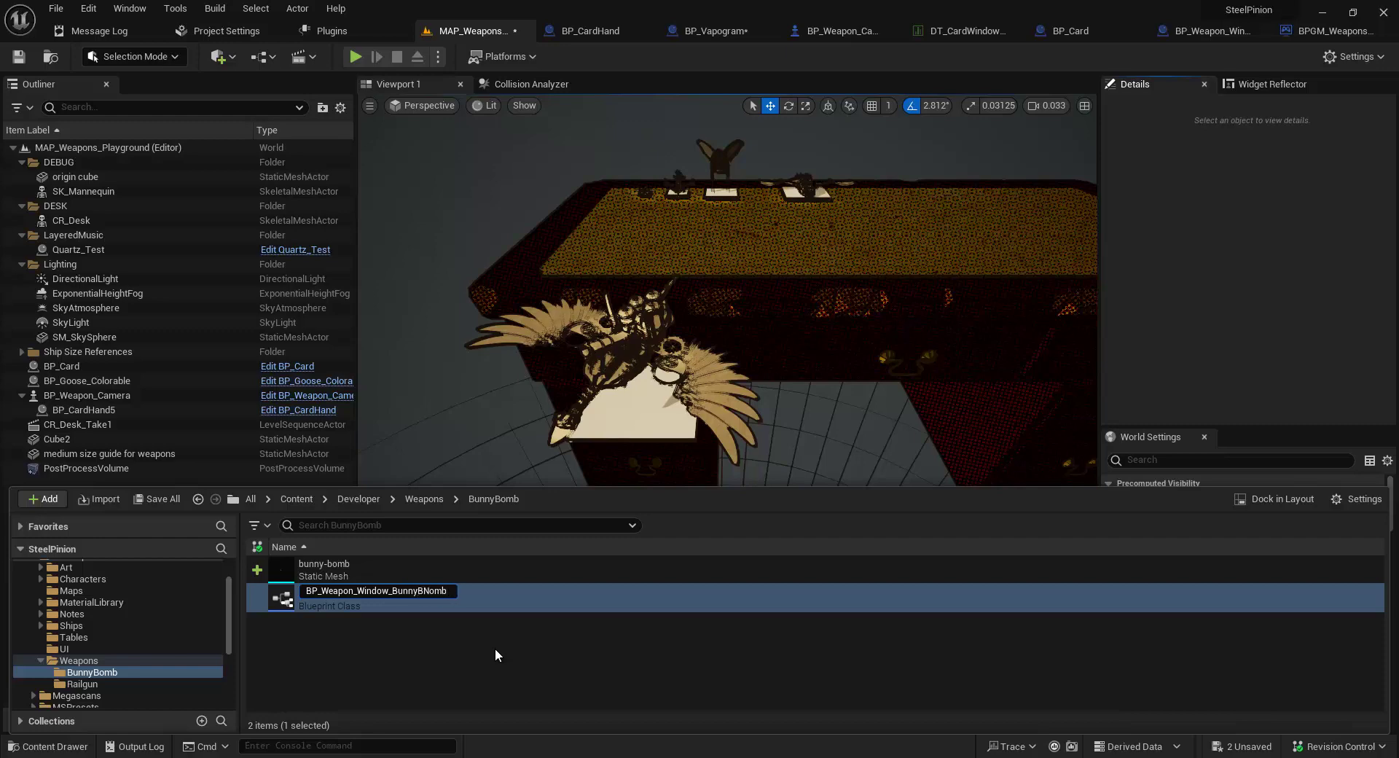
key("BackSpace")
key("BackSpace")
key("BackSpace")
key("BackSpace")
type("Bomg")
key("Return")
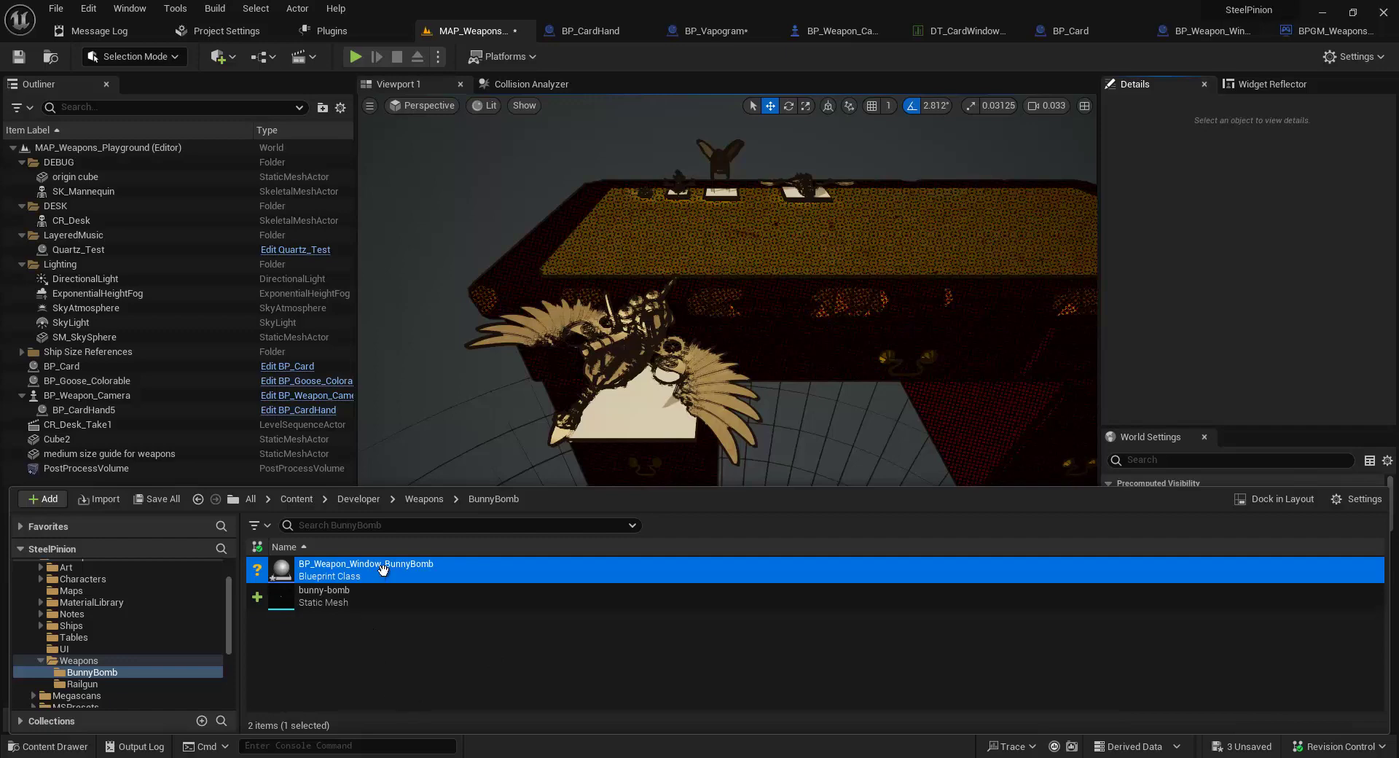
double_click(382, 569)
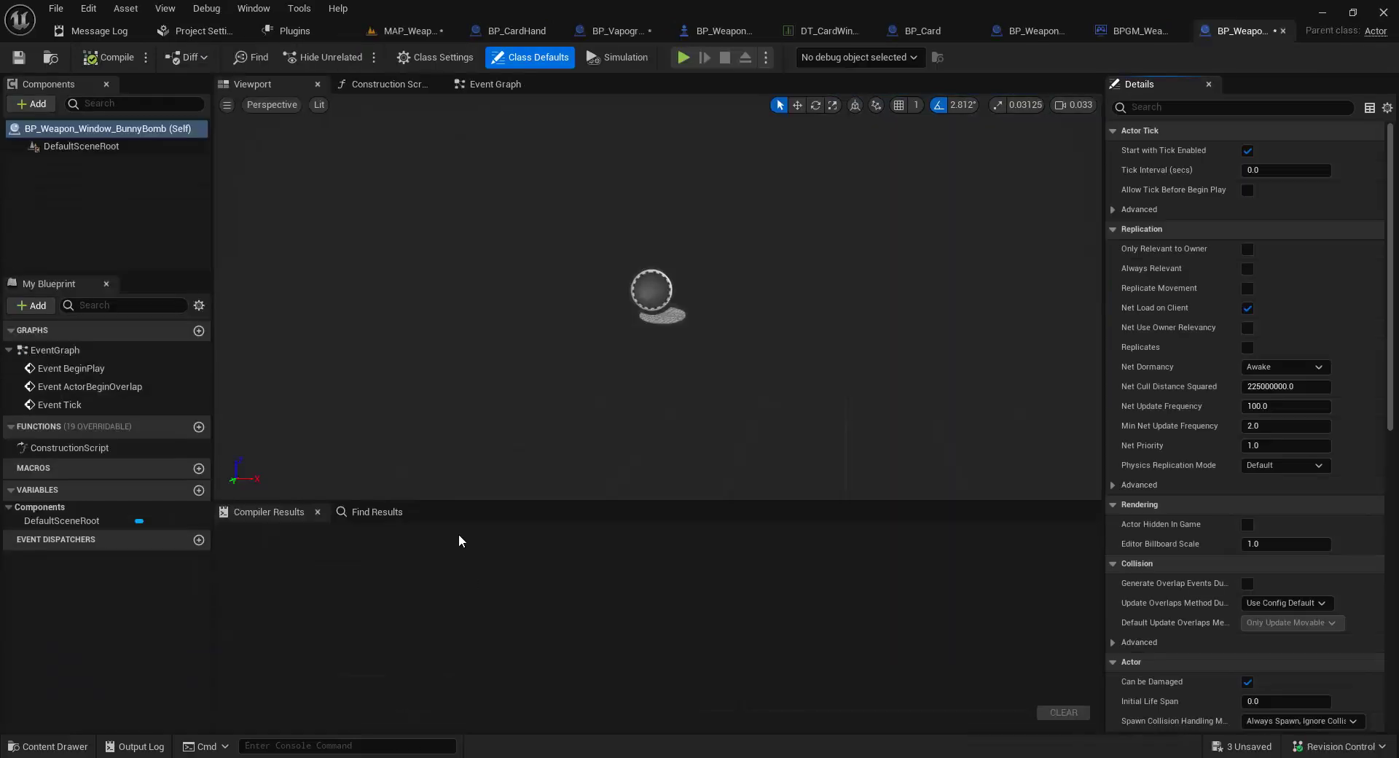
Step: Change BP_Weapon_Window_BunnyBomb's parent class to BP_Card_Window in Class Settings and save it
left_click(435, 56)
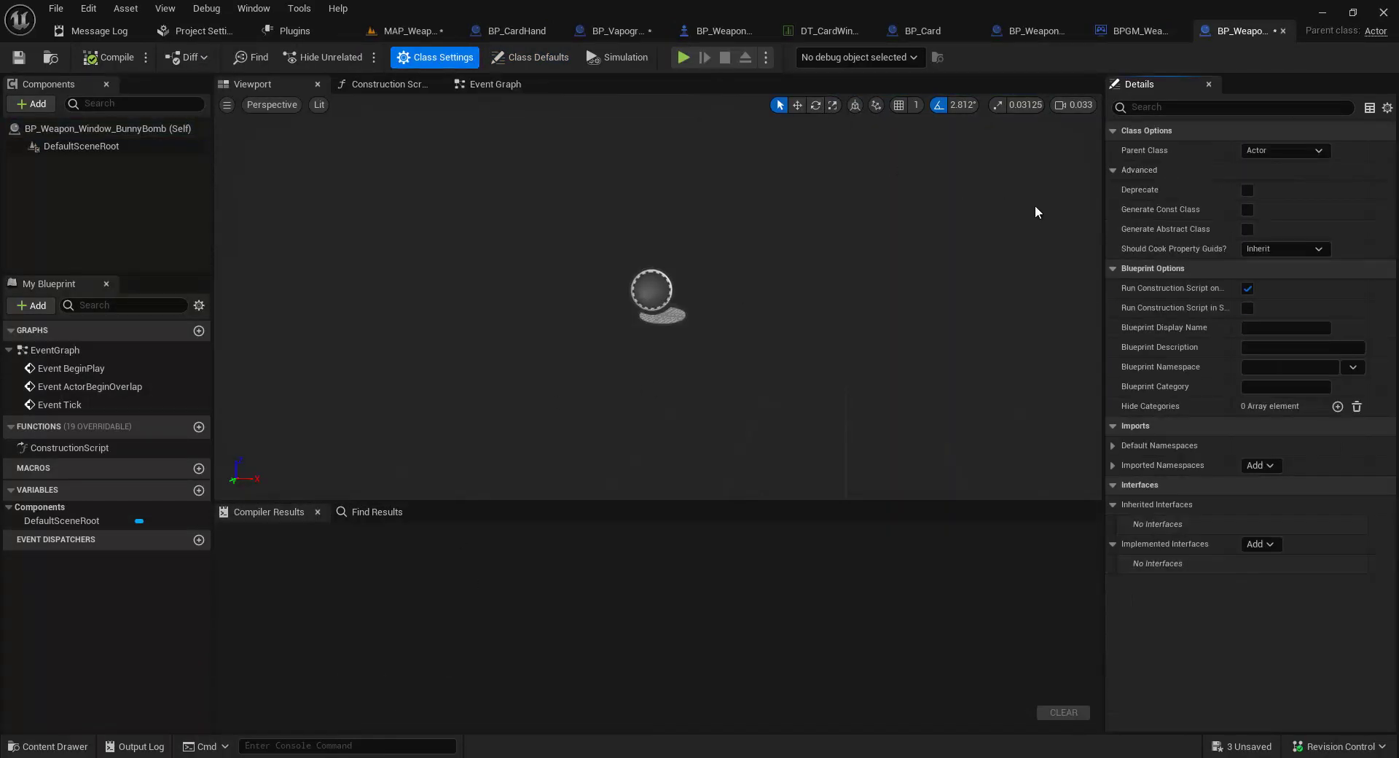
left_click(1319, 150)
type("BP")
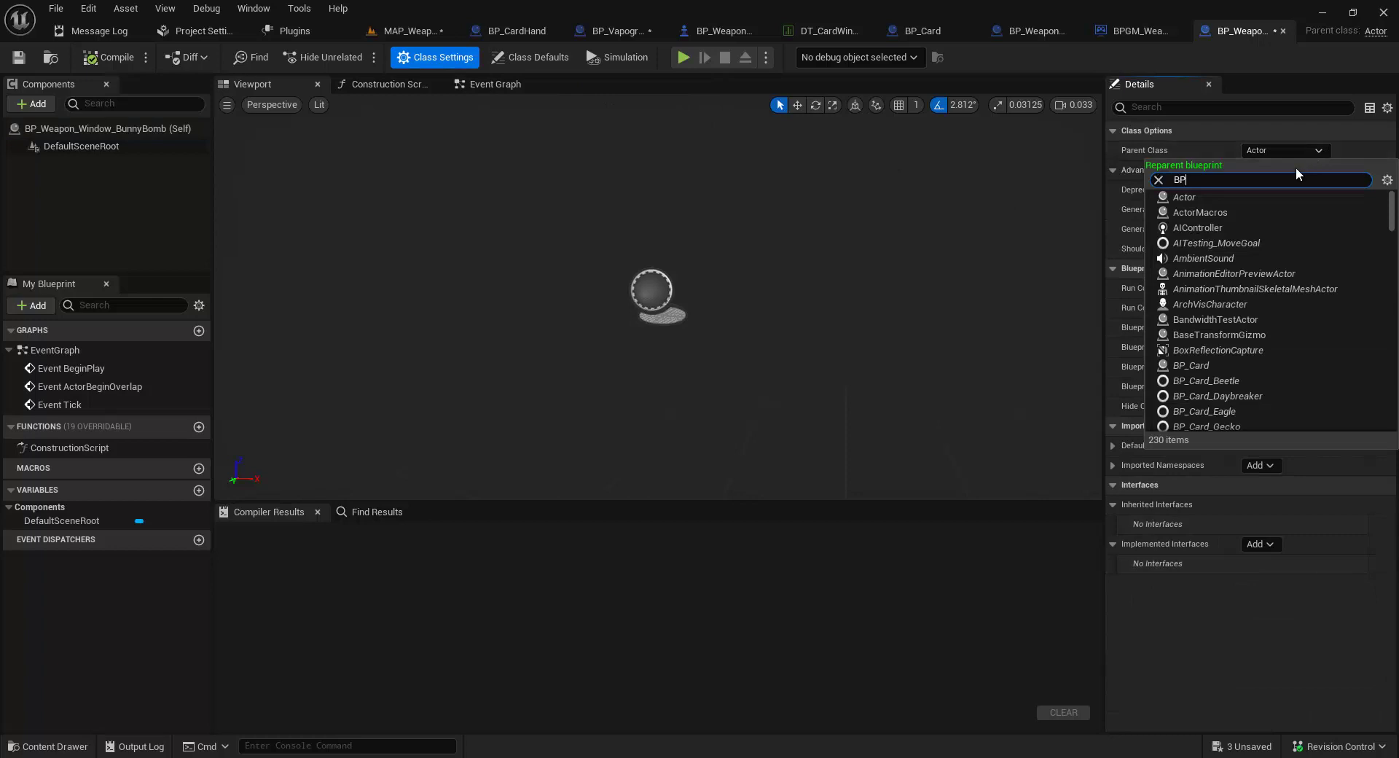
type("_Card")
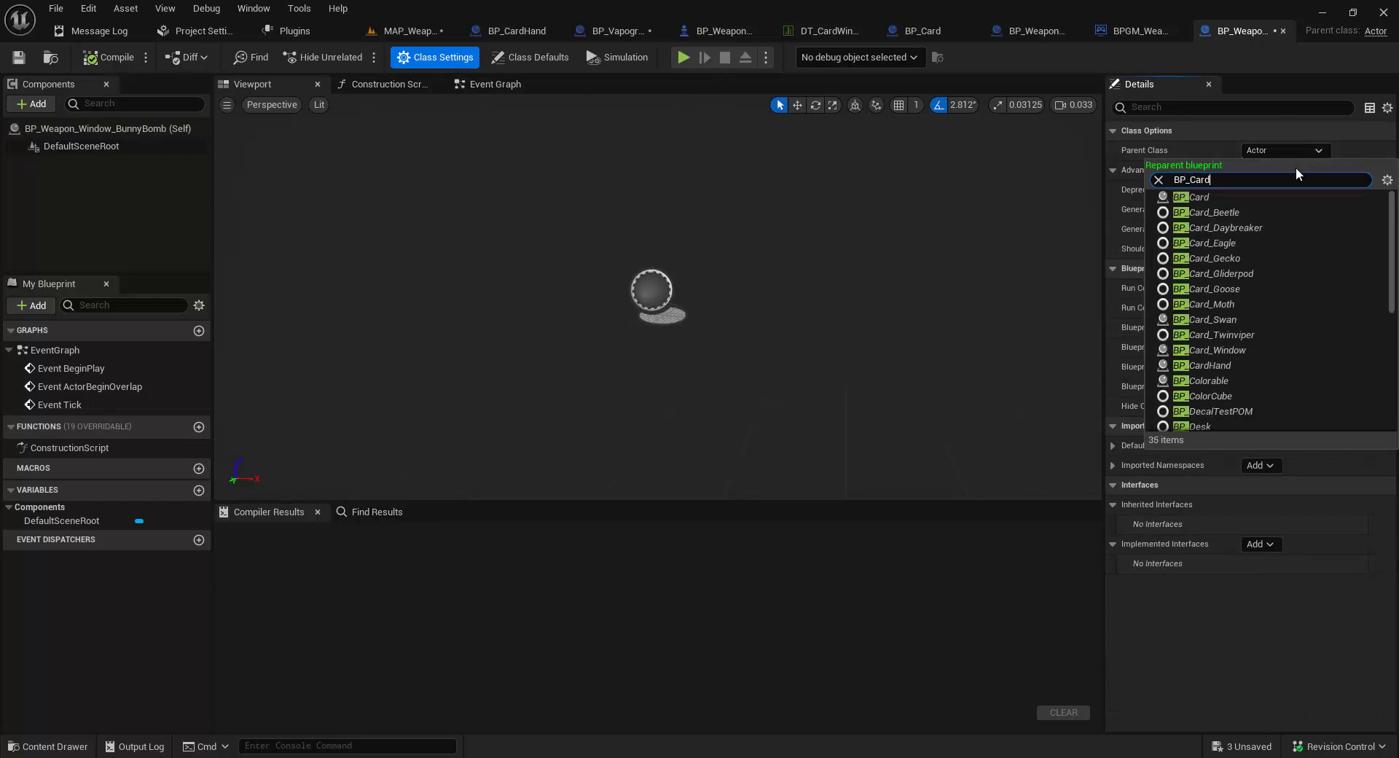
type("Ha")
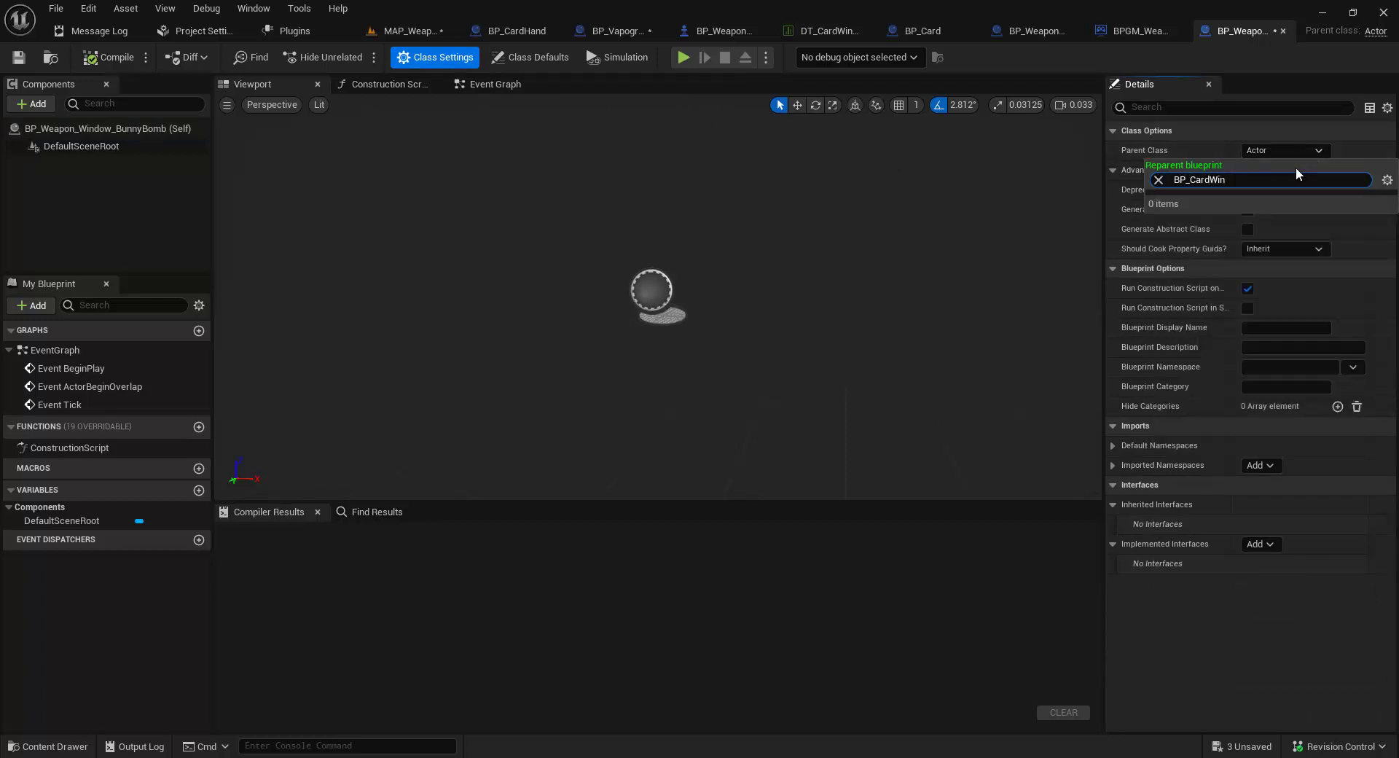
key("BackSpace")
key("BackSpace")
type("_Win")
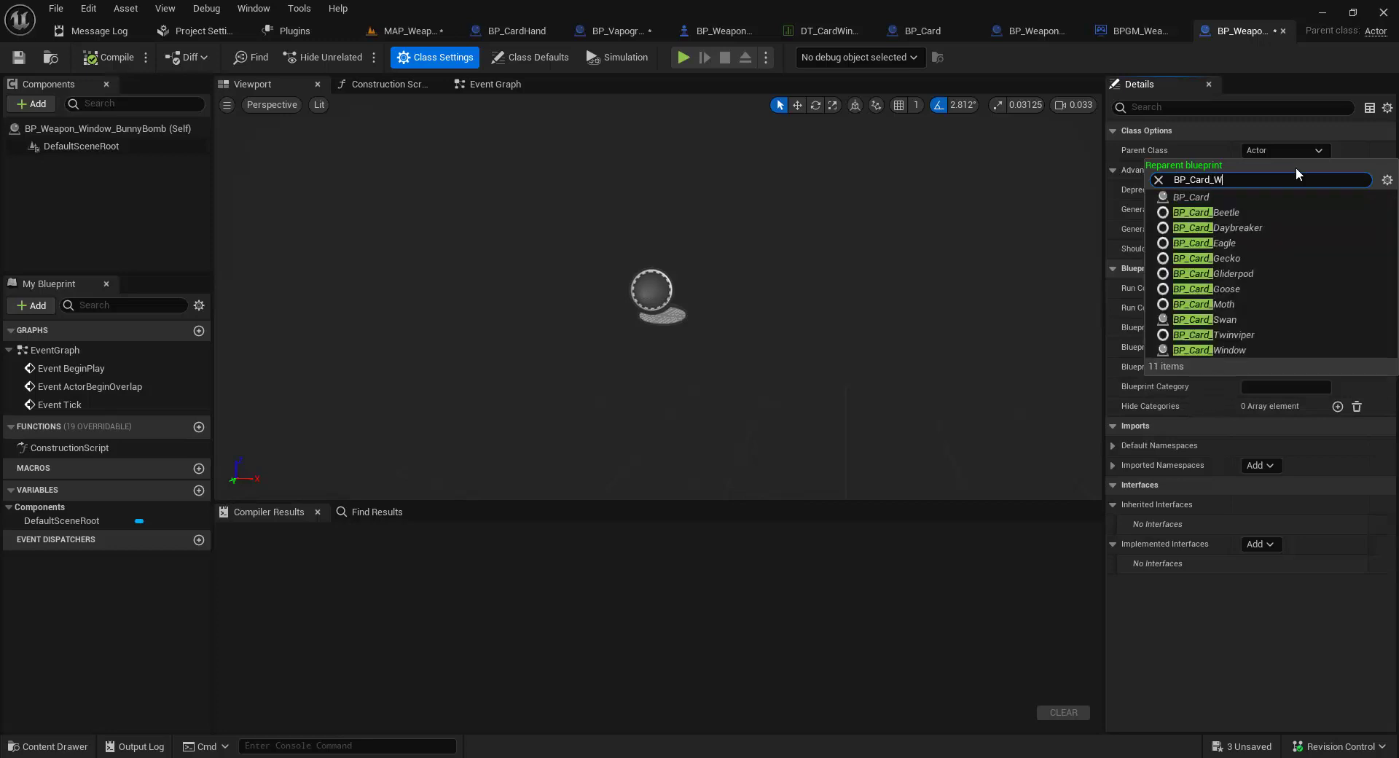
left_click(1243, 195)
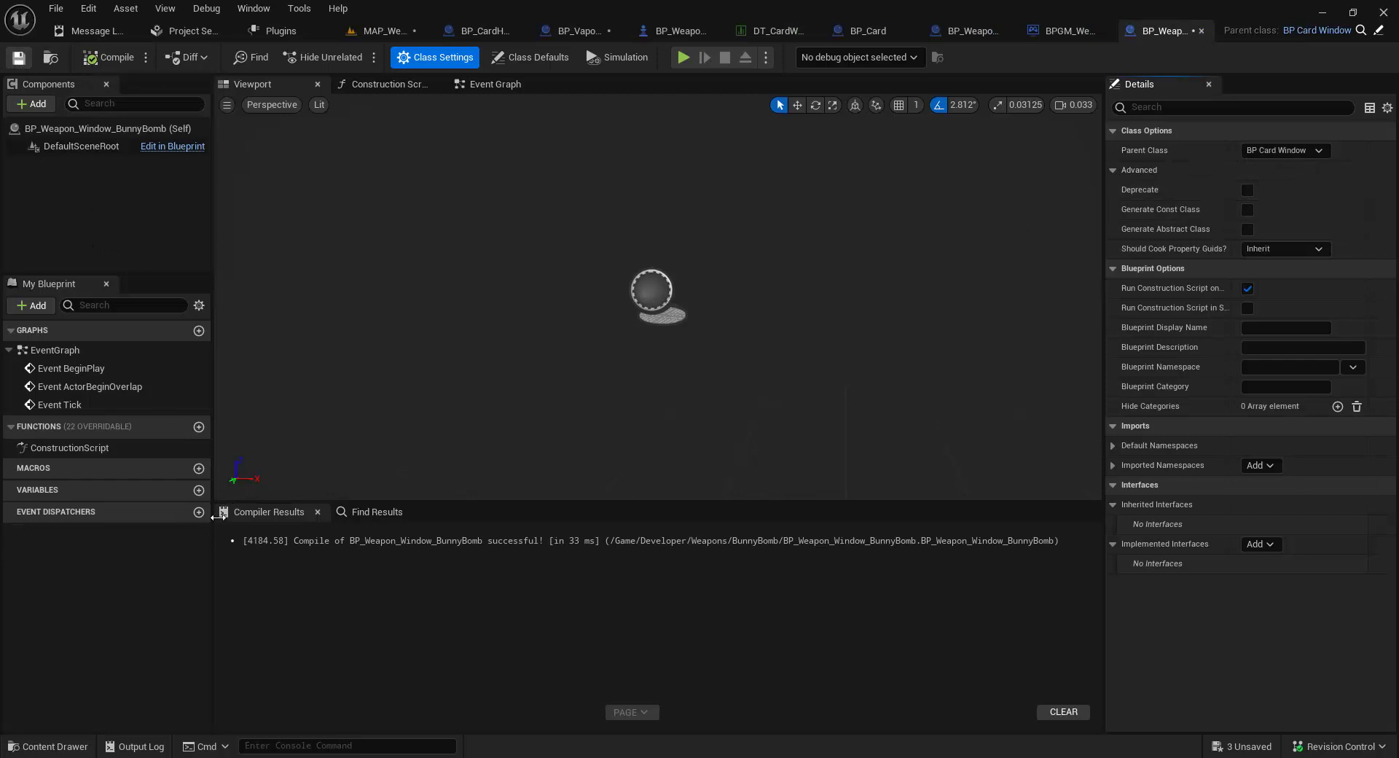
key("ctrl+s")
key("ctrl+space")
Step: Add the bunny-bomb static mesh as a component and set its X scale to 10
left_click_drag(337, 599, 74, 169)
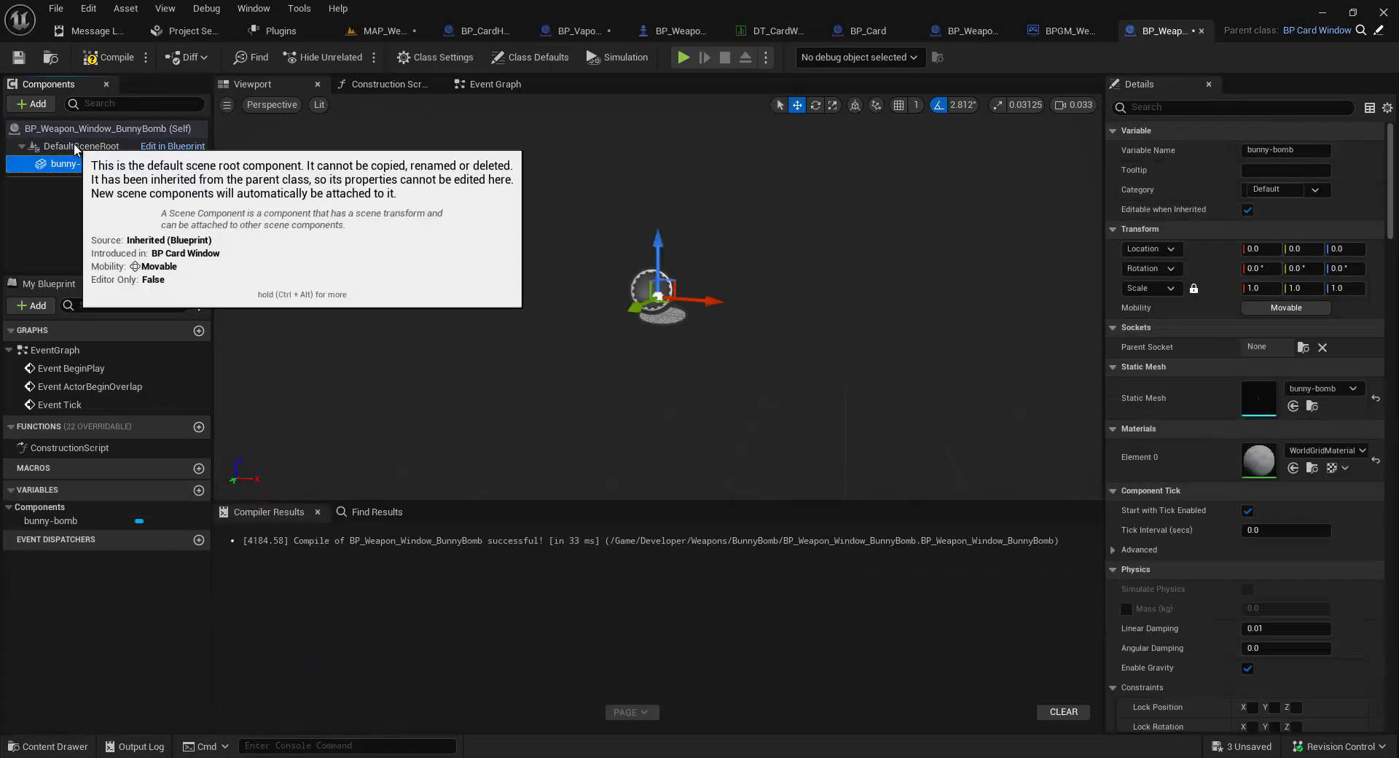
left_click(95, 165)
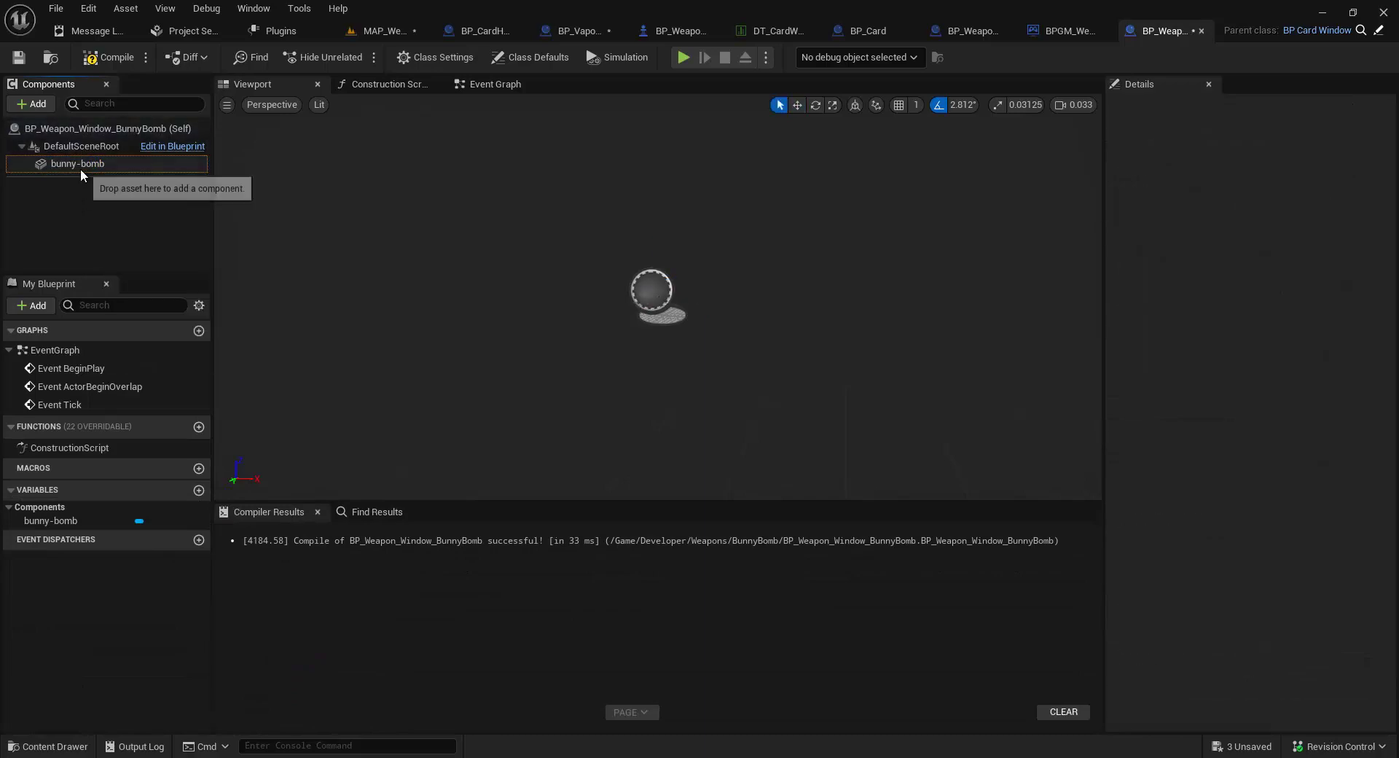
left_click(80, 165)
left_click(87, 166)
left_click(1271, 288)
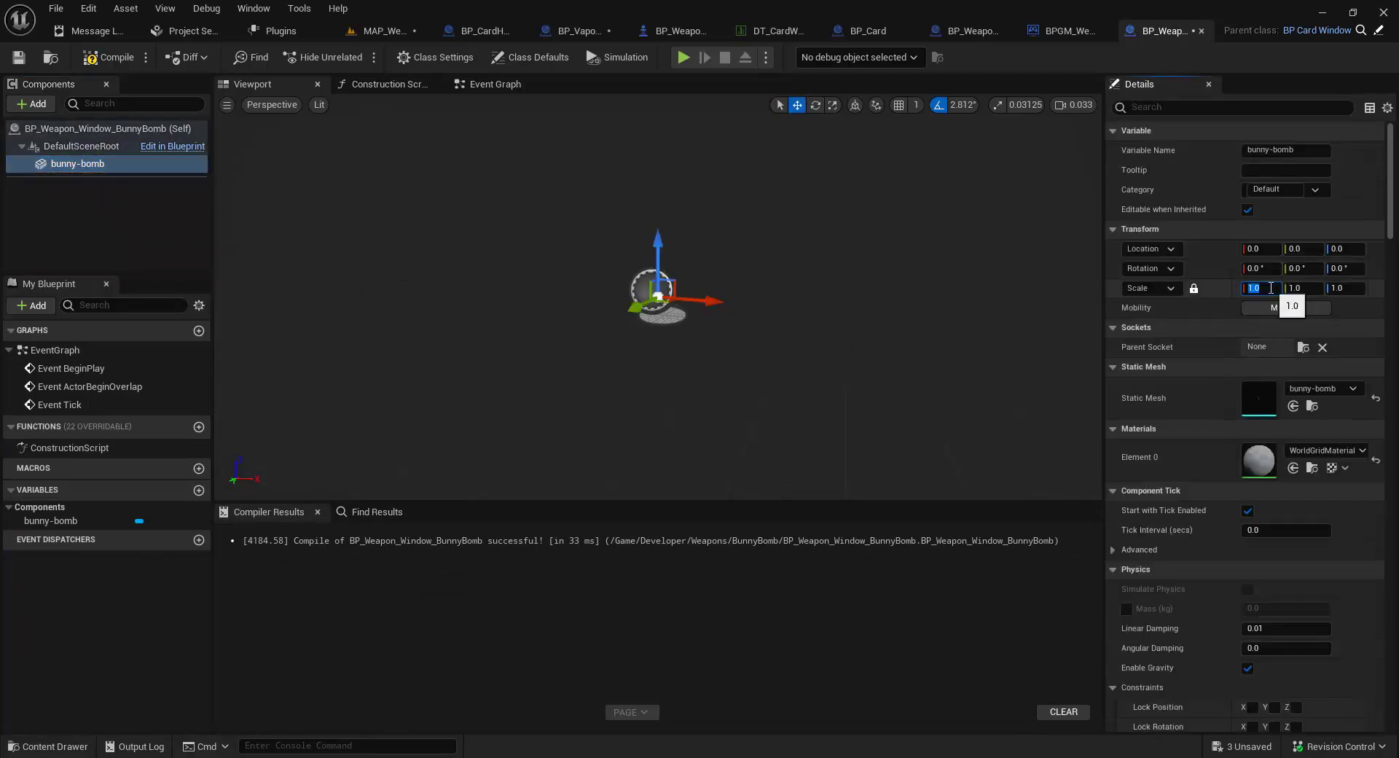
type("10")
left_click(588, 313)
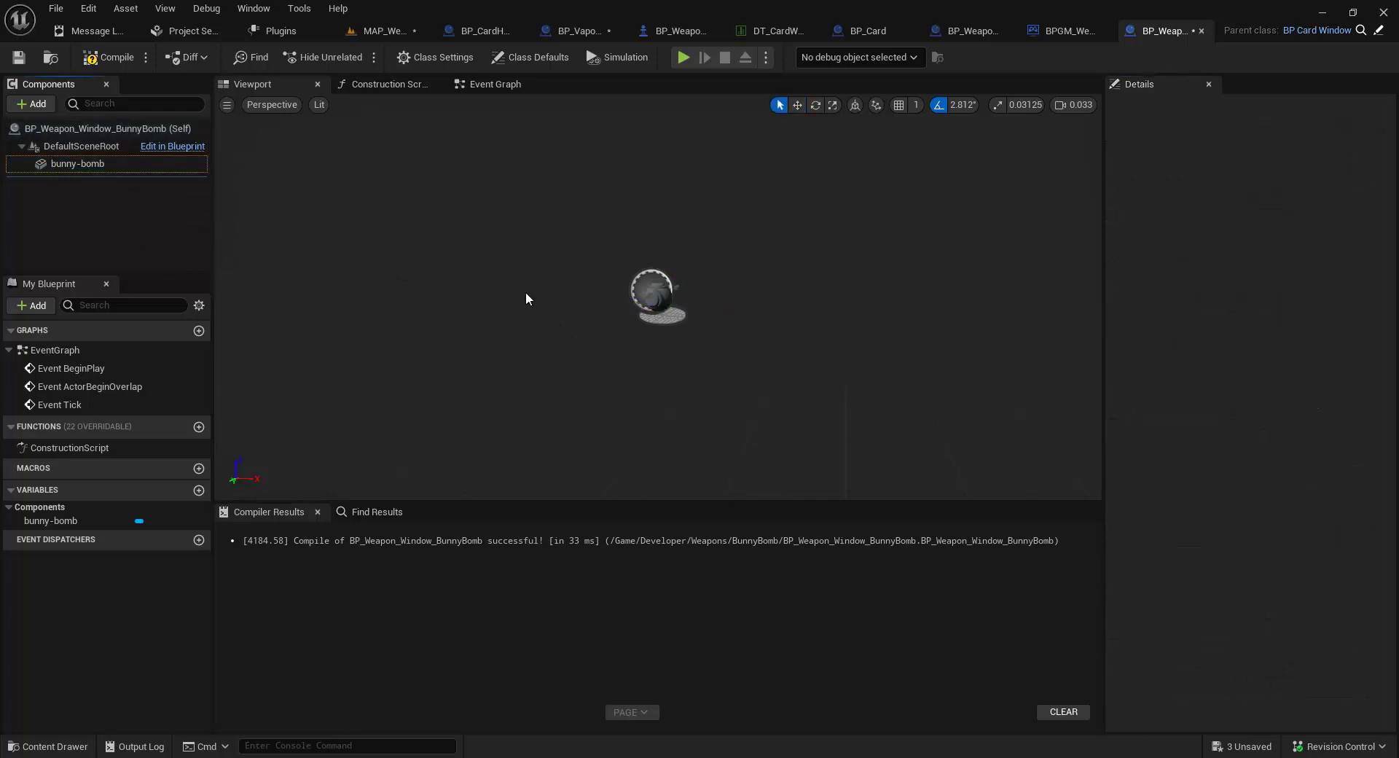
scroll(602, 309, "up", 8)
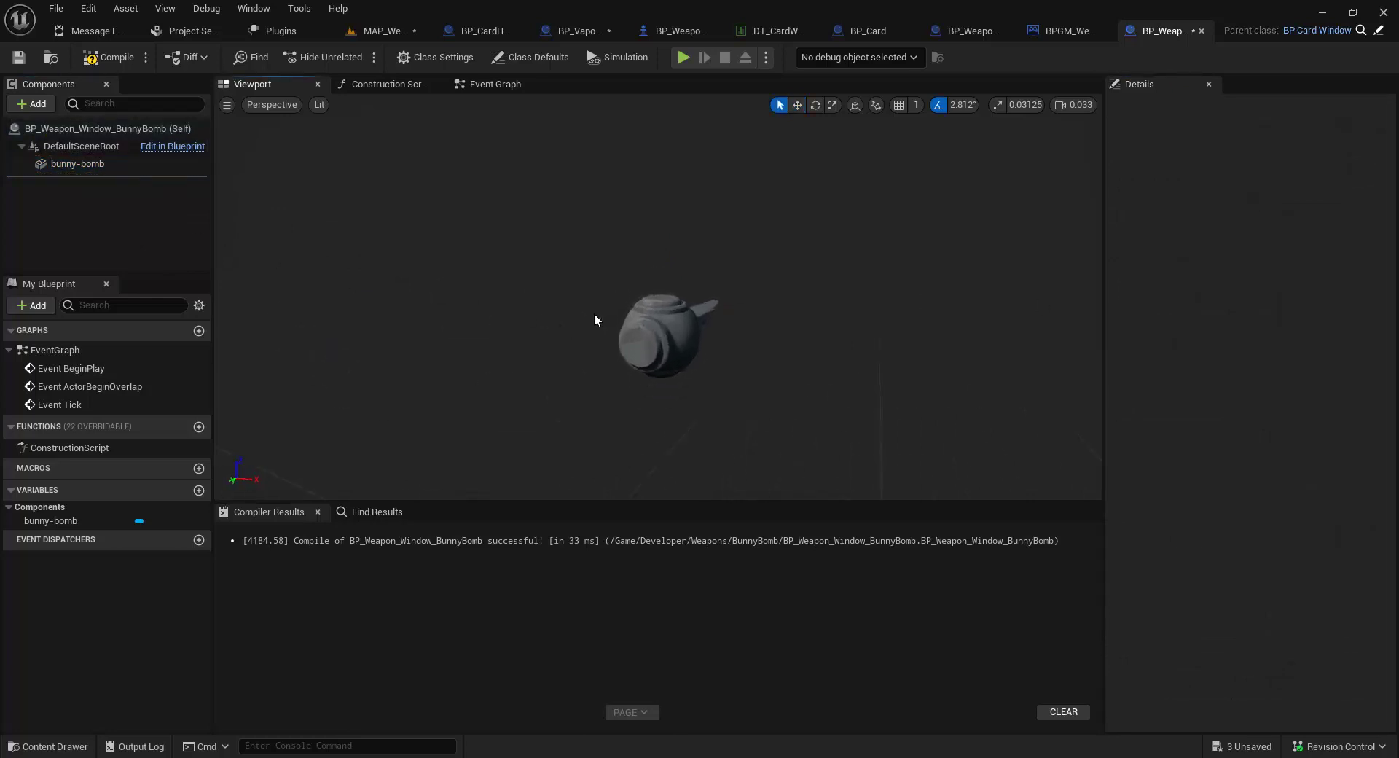
mouse_move(599, 325)
left_mouse_down("alt")
mouse_move(529, 314)
mouse_move(578, 319)
left_mouse_up("alt")
Step: Compile and save the BP_Weapon_Window_BunnyBomb blueprint
left_click(86, 201)
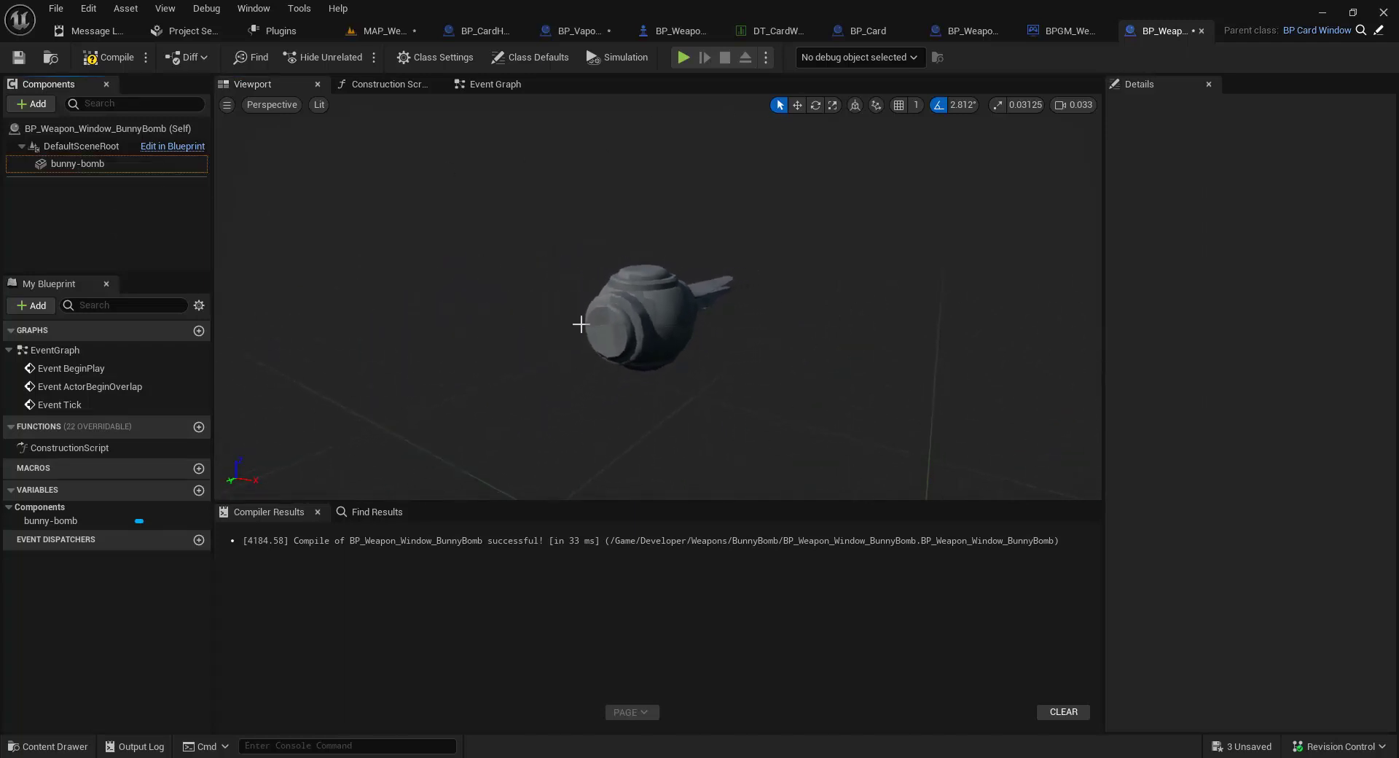
left_click(105, 57)
key("ctrl+s")
key("ctrl+space")
Step: Open the DT_CardWindowRef data table from the Developer > Tables folder
left_click(370, 496)
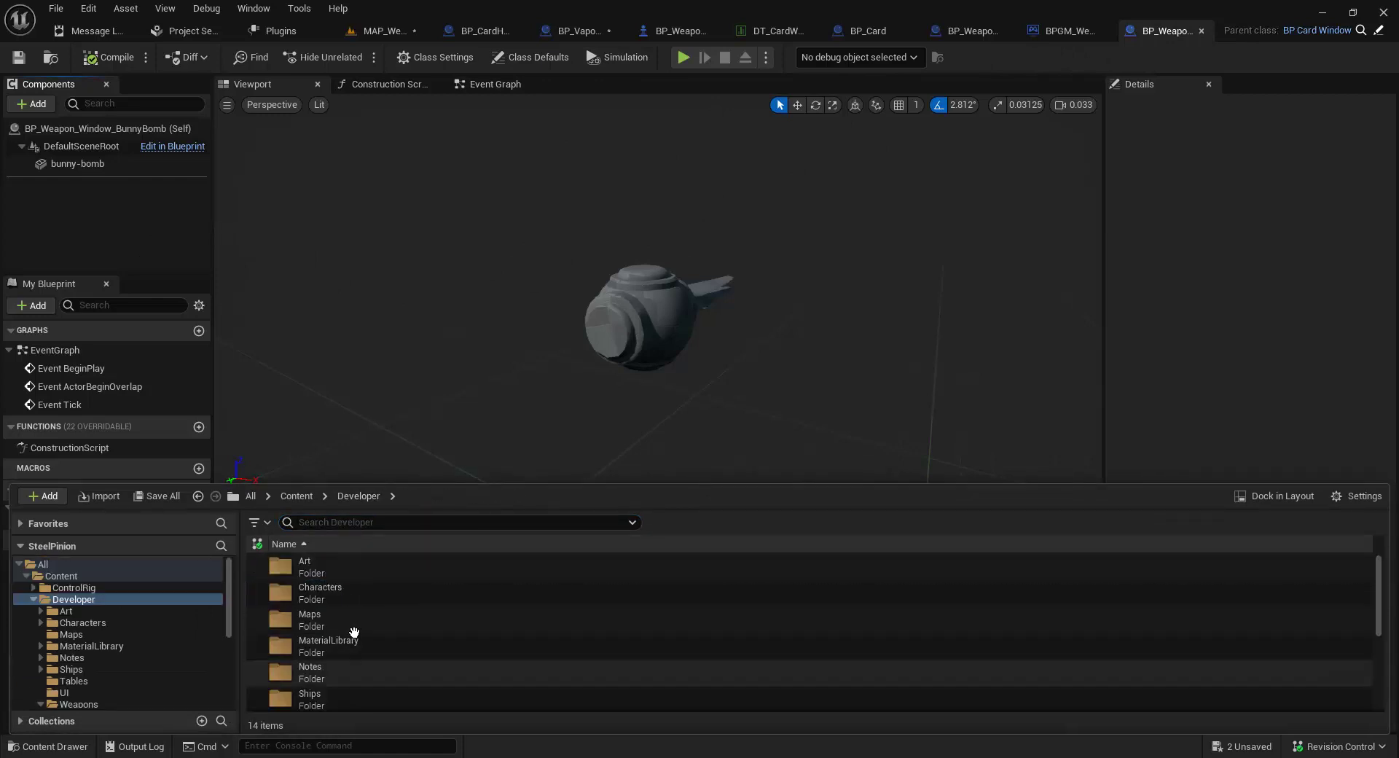
scroll(362, 624, "down", 3)
left_click(346, 607)
double_click(347, 606)
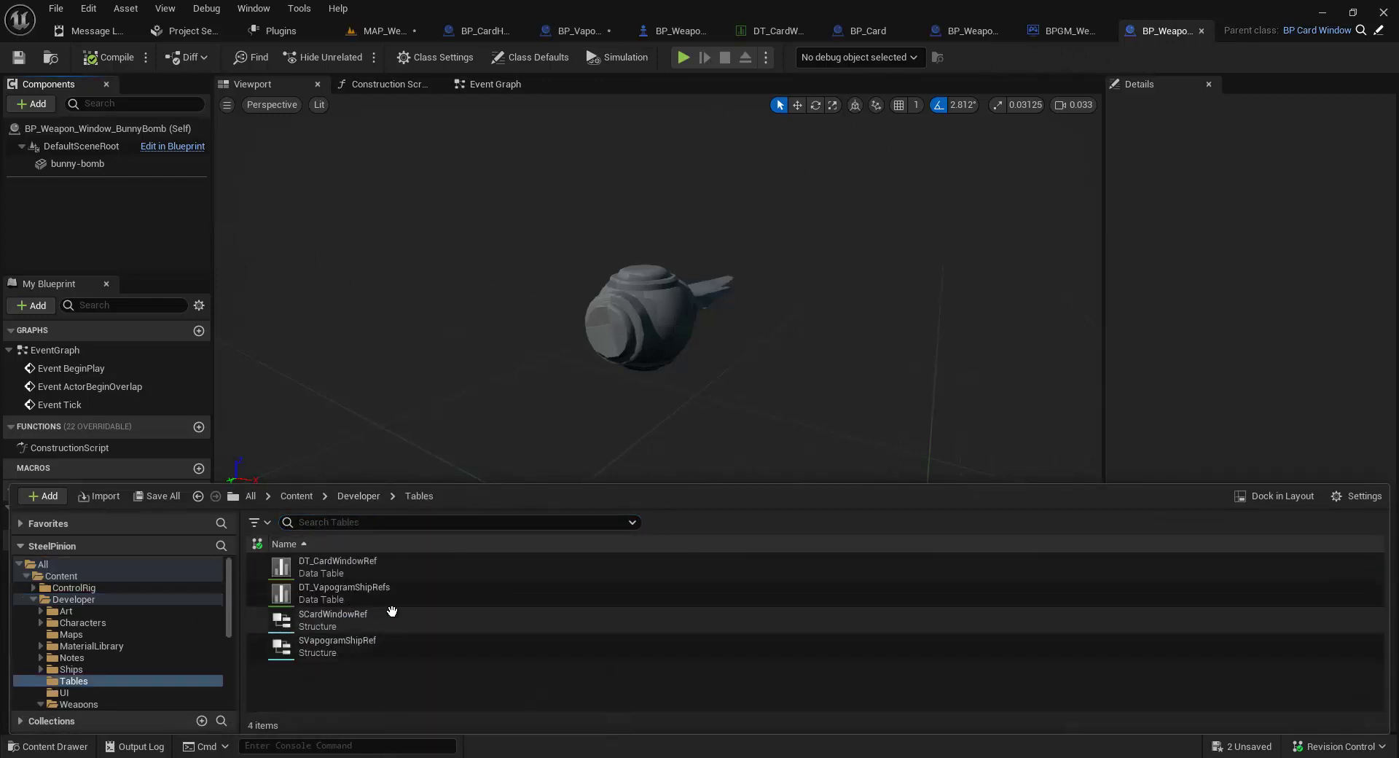
left_click(407, 573)
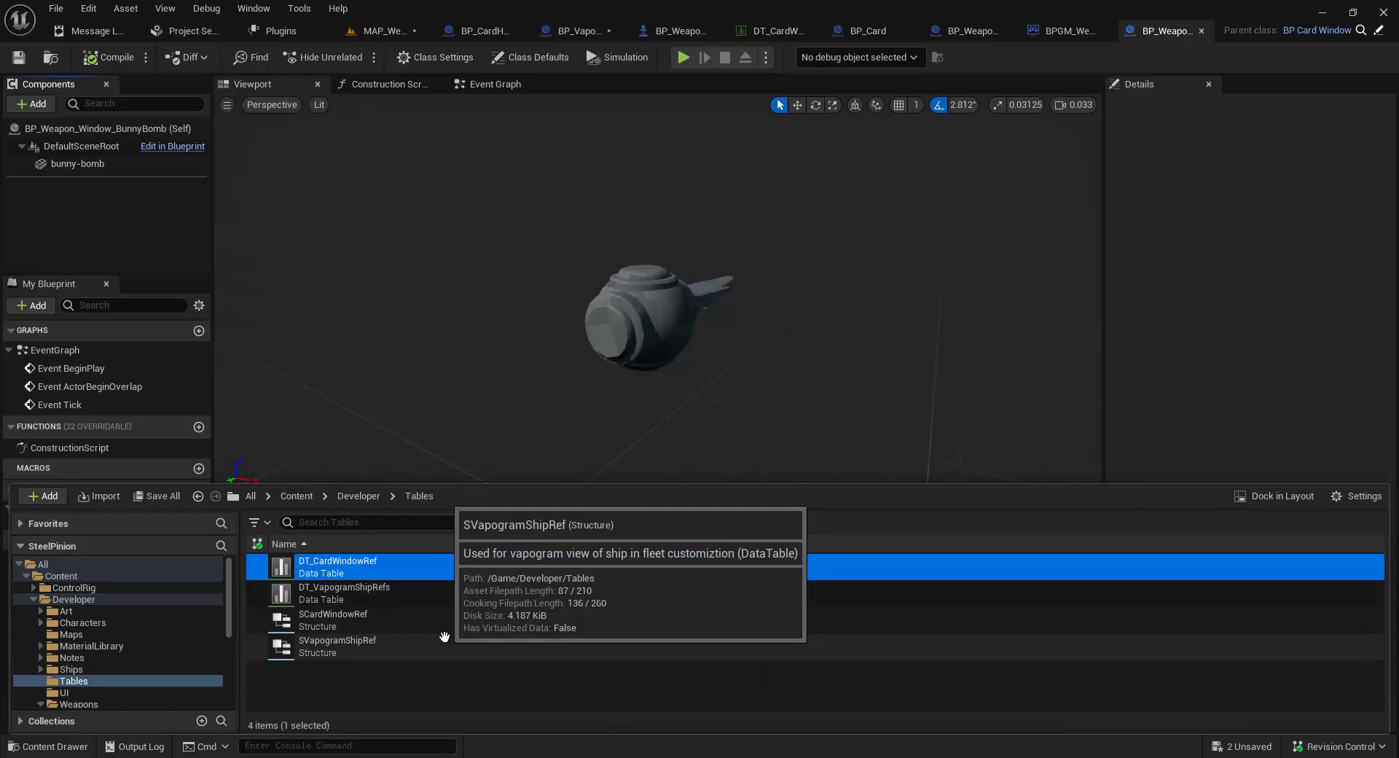
double_click(427, 567)
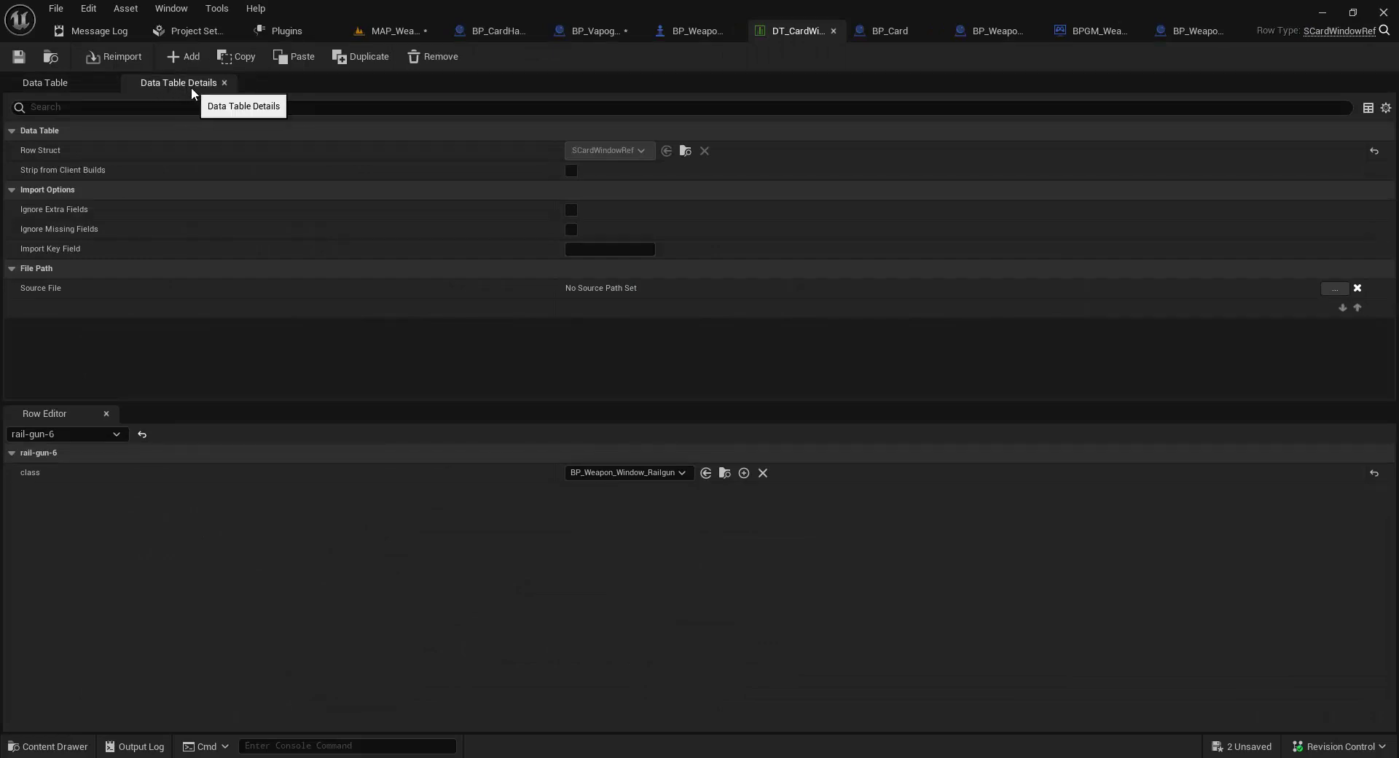
Step: Rename row 3 to bunny-bomb-6, point it to BP_Weapon_Window_BunnyBomb, then save with check-out
left_click(73, 82)
left_click(62, 164)
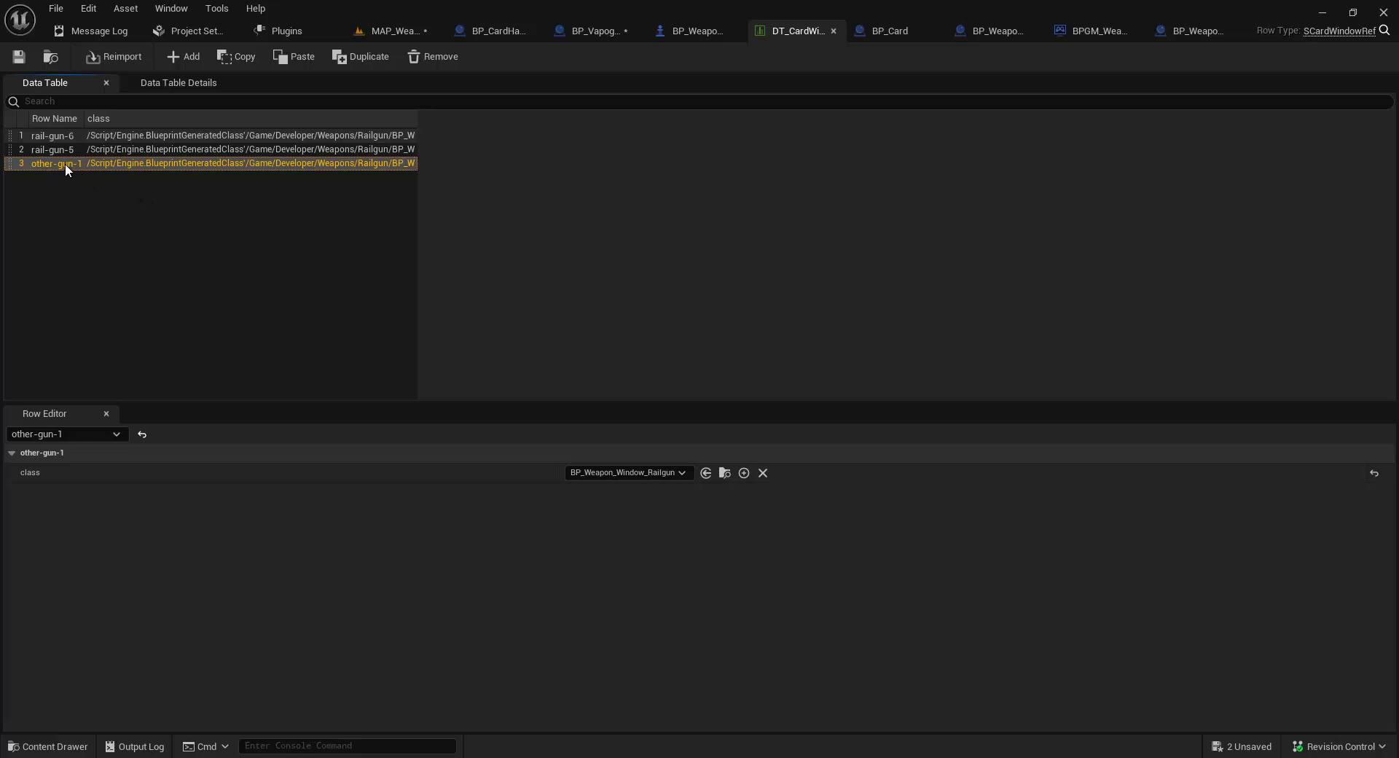
double_click(64, 163)
type("bu")
type("nny")
type("-bomb-")
type("6")
key("Return")
left_click_drag(97, 120, 121, 120)
left_click(655, 474)
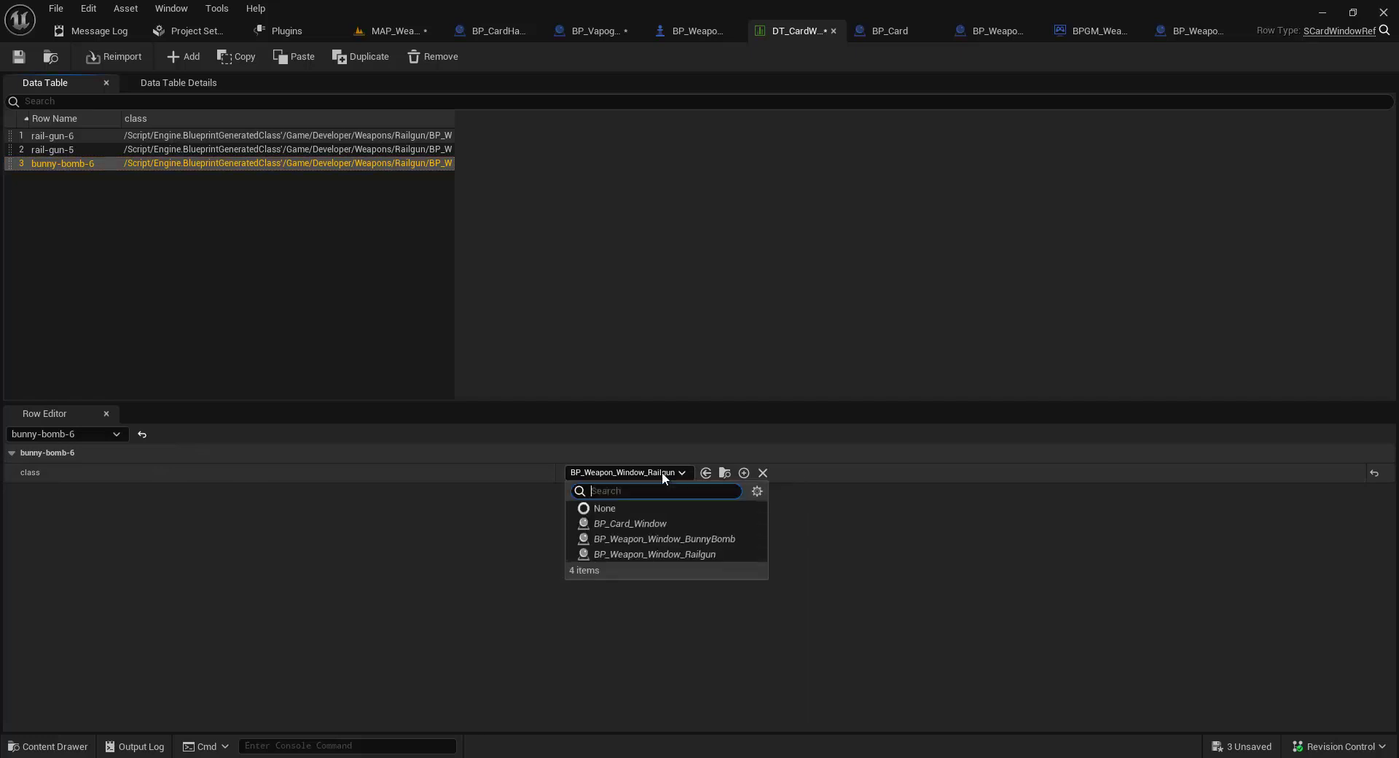
left_click(678, 533)
left_click(131, 199)
left_click(19, 61)
left_click(702, 543)
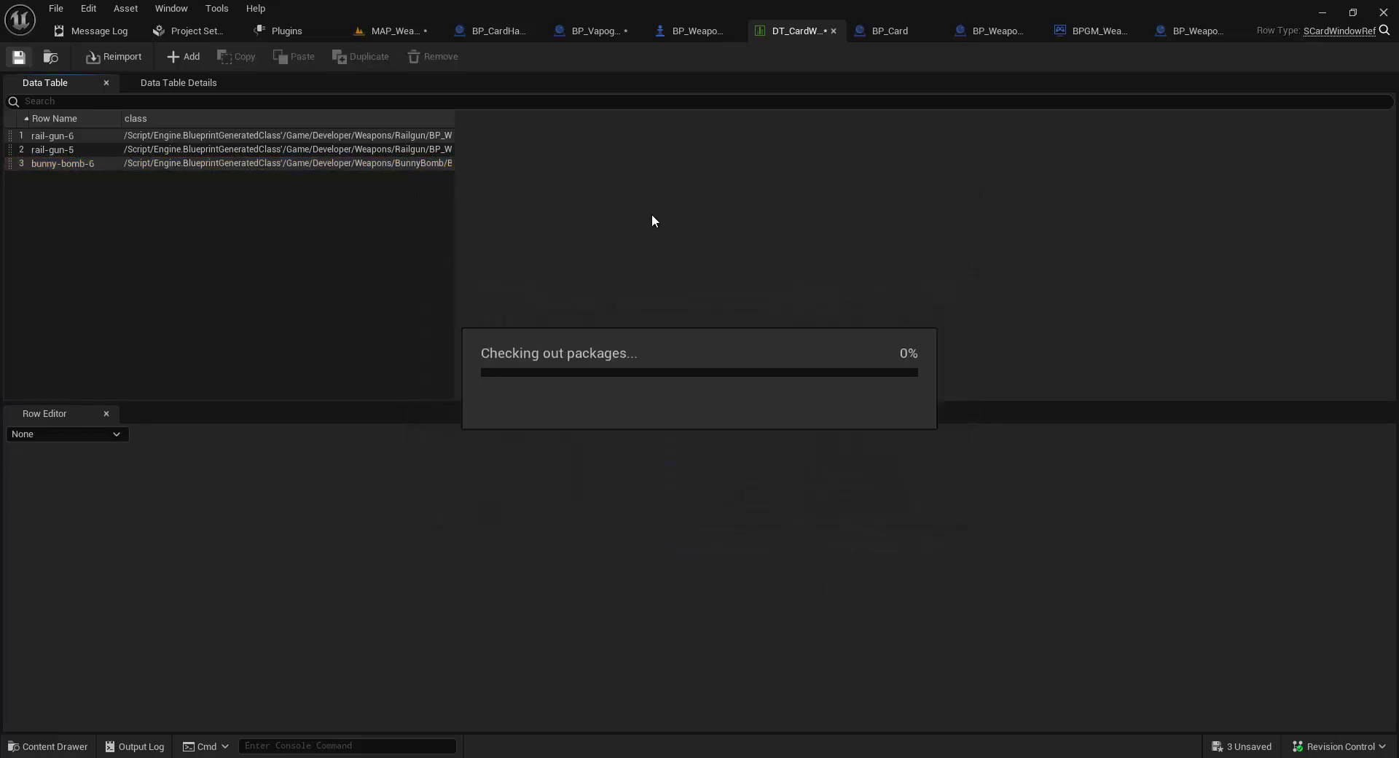
Step: Play MAP_Weapons_Playground and float the BP_Weapon_Window_BunnyBomb editor in a taller separate window
left_click(388, 31)
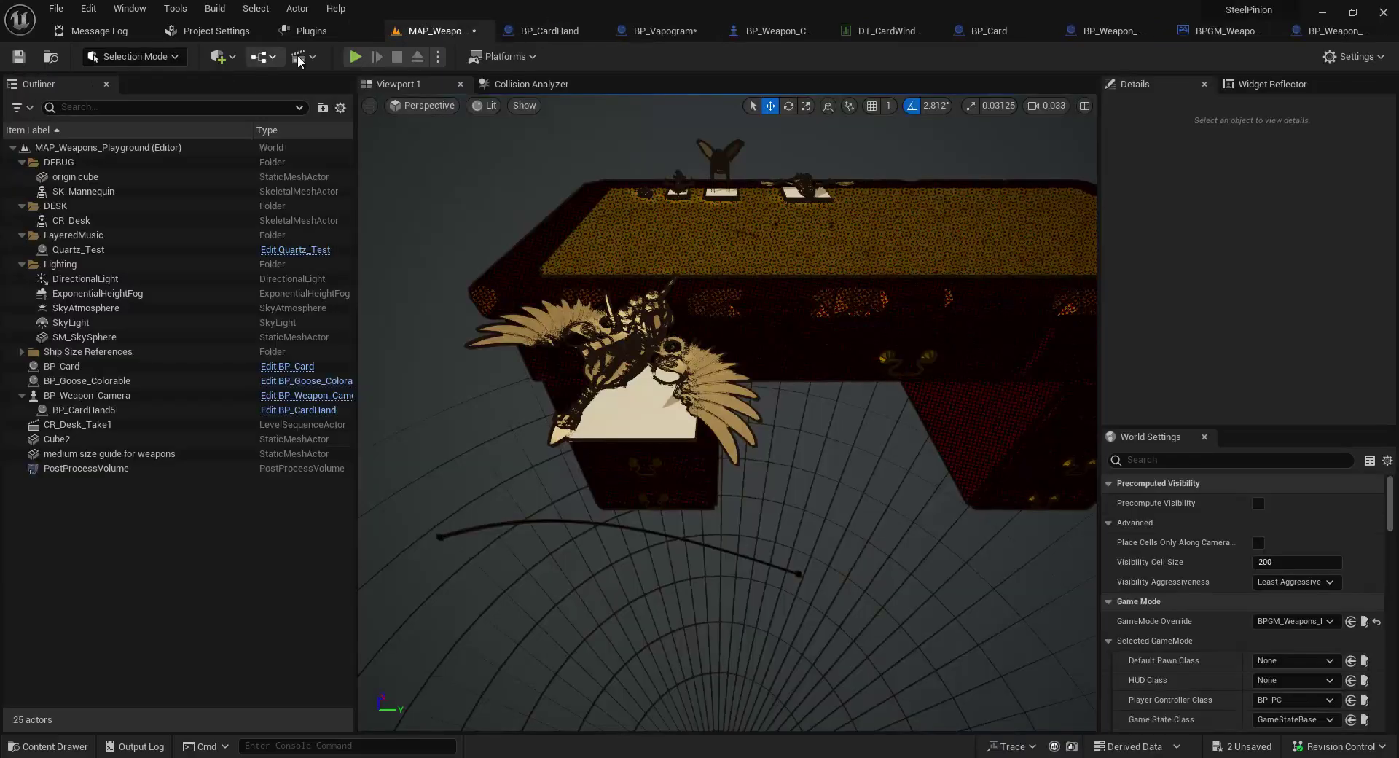
left_click(355, 56)
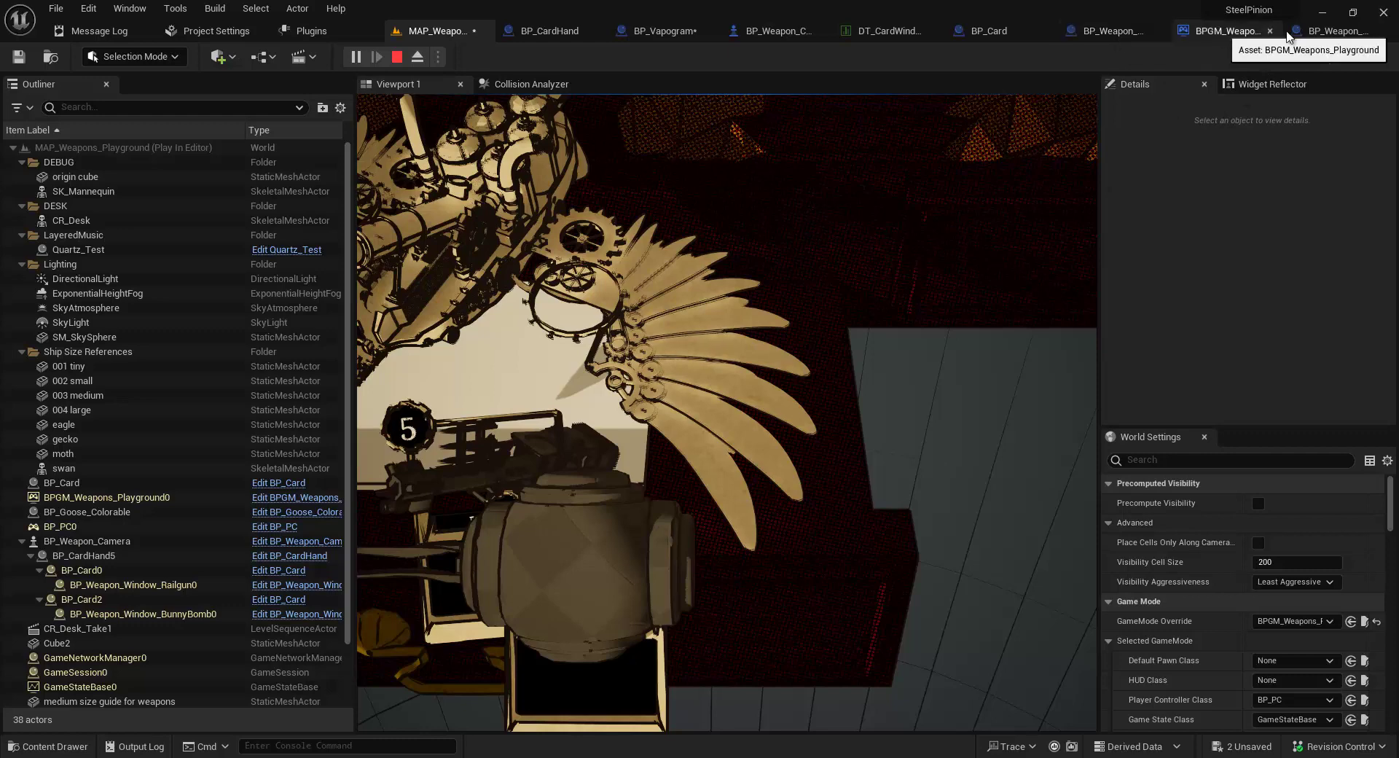
left_click(1330, 30)
left_click_drag(1127, 29, 813, 135)
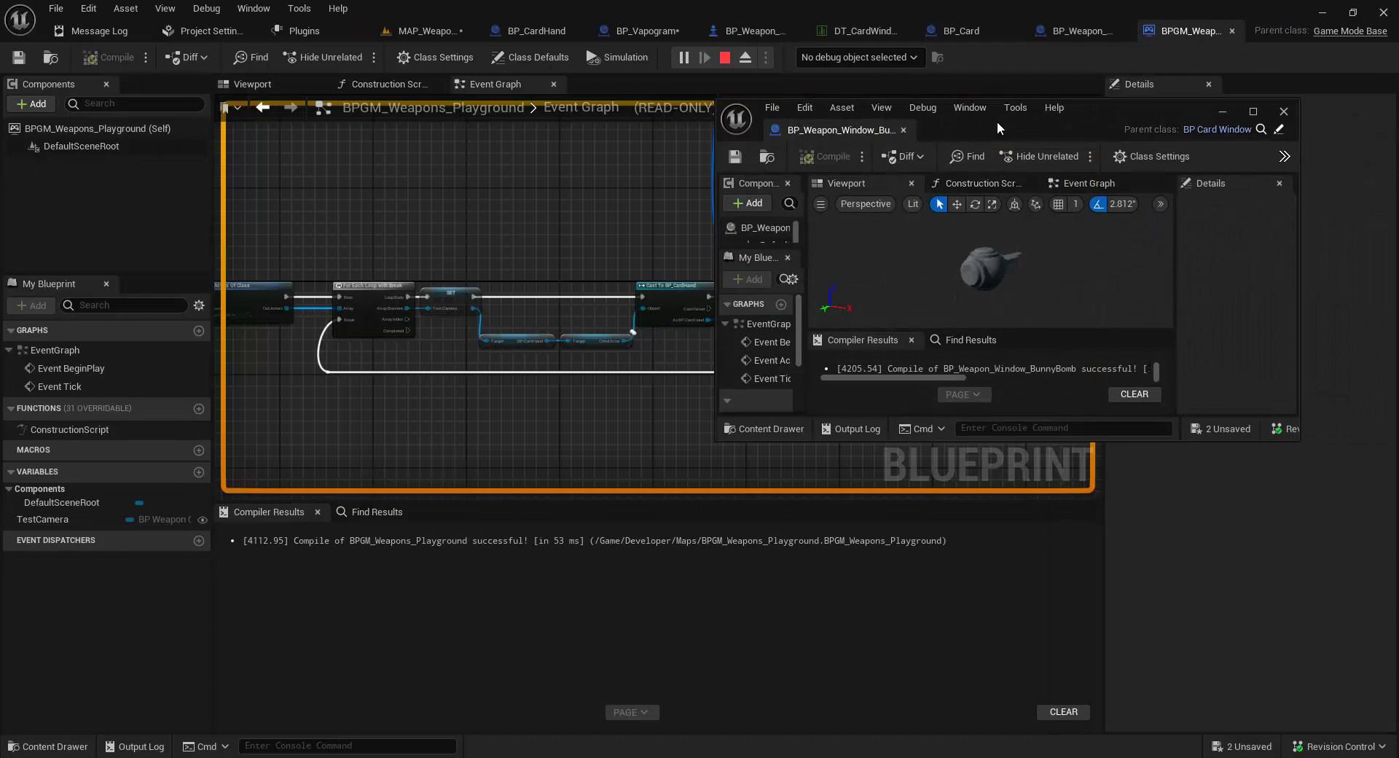
left_click(426, 31)
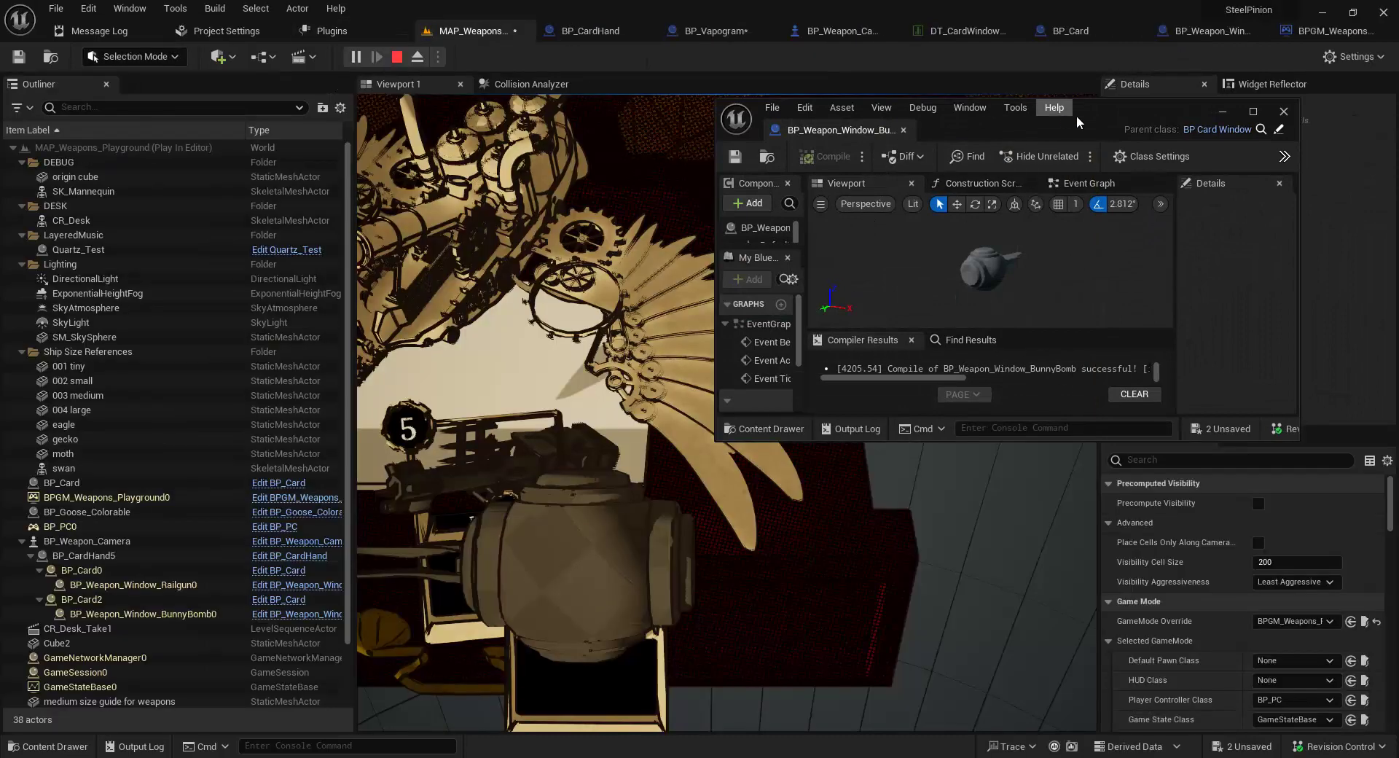
left_click_drag(1077, 115, 1126, 92)
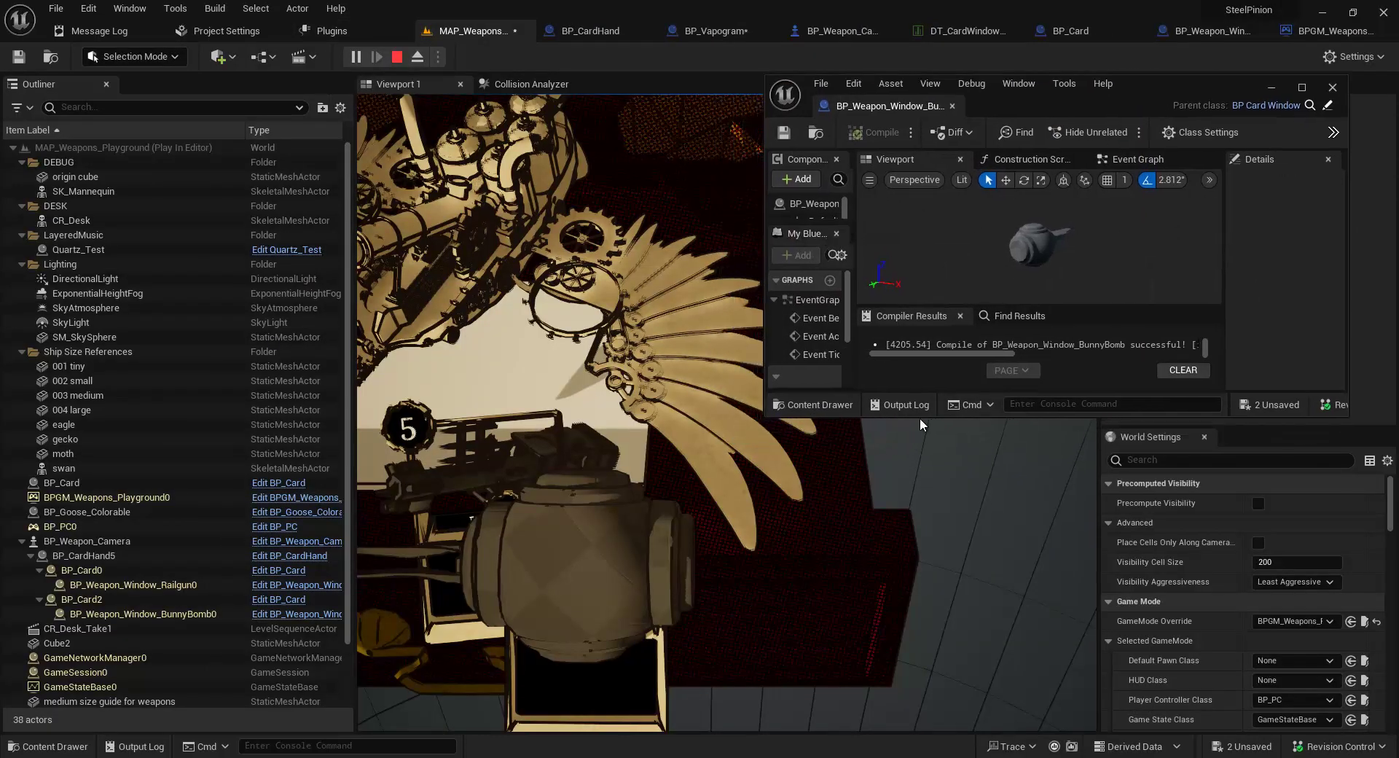
left_click_drag(920, 417, 920, 523)
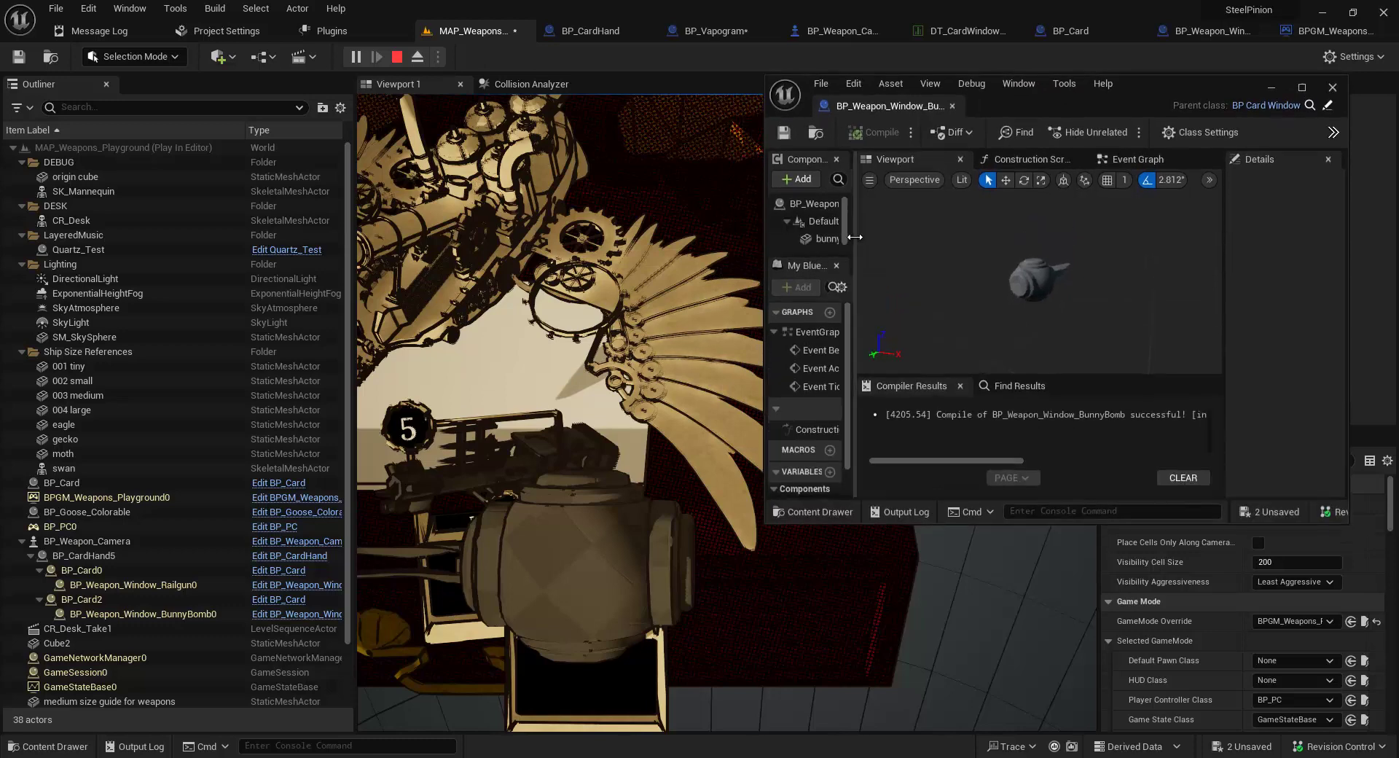
Step: Move the bunny-bomb mesh along Y and X, then roll it about 101° and pitch to 67.5°
left_click_drag(855, 236, 907, 236)
left_click(863, 239)
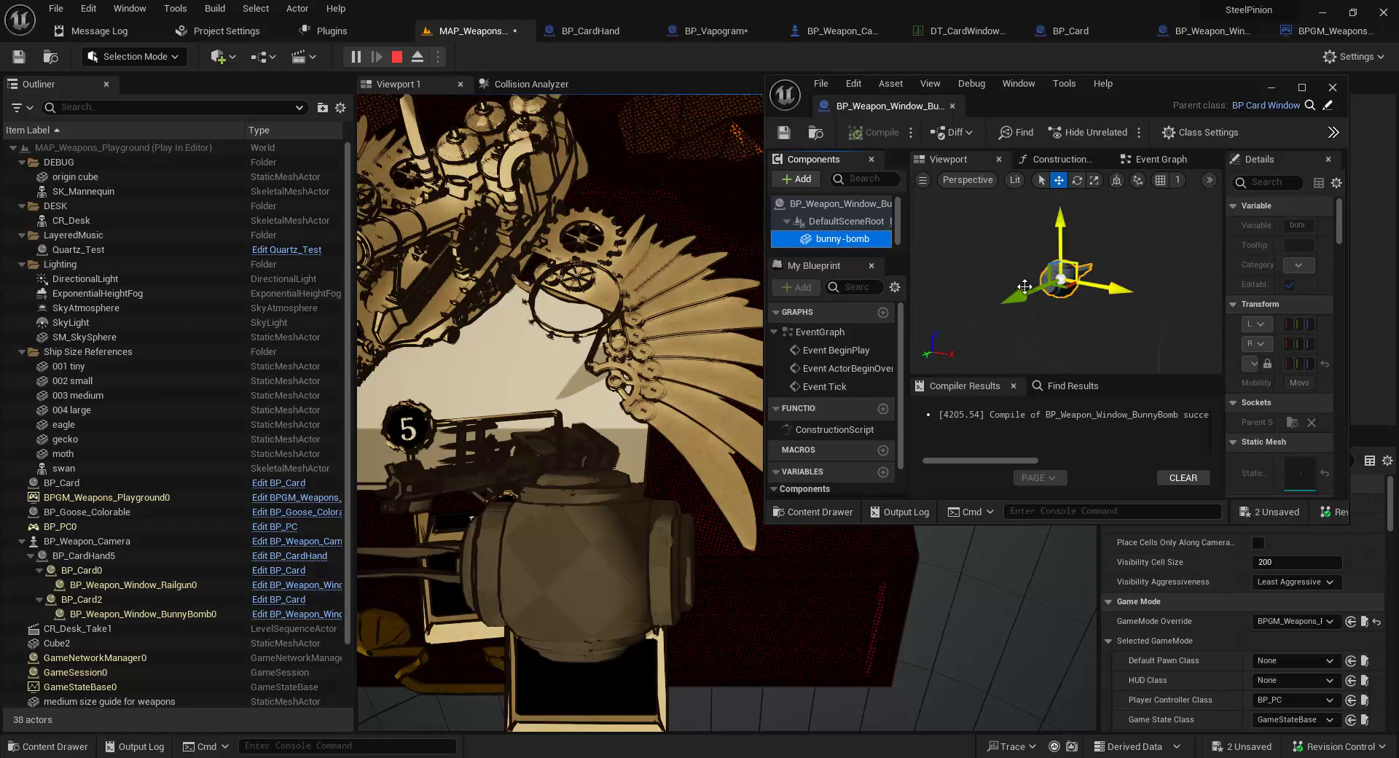
left_click(1065, 207)
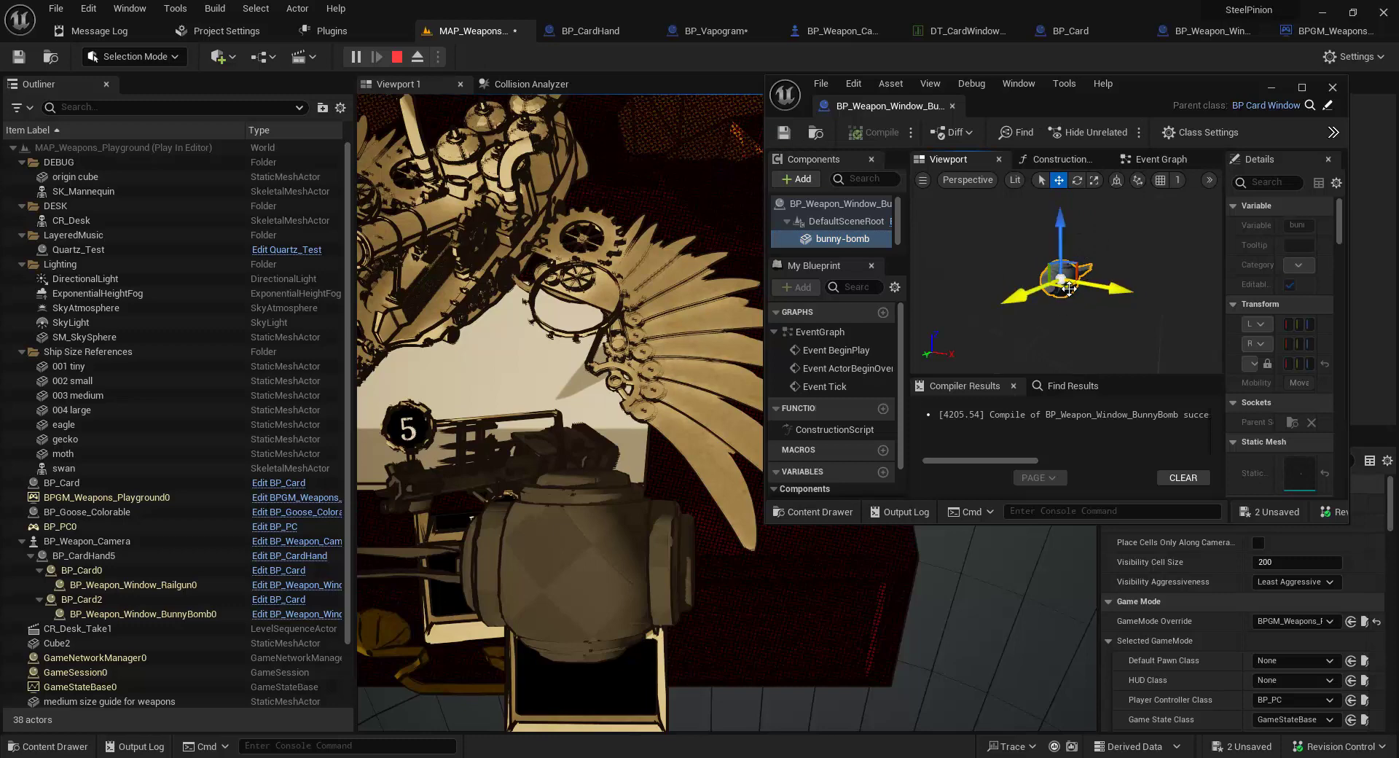
left_click_drag(1042, 293, 1029, 297)
left_click_drag(1117, 287, 1145, 288)
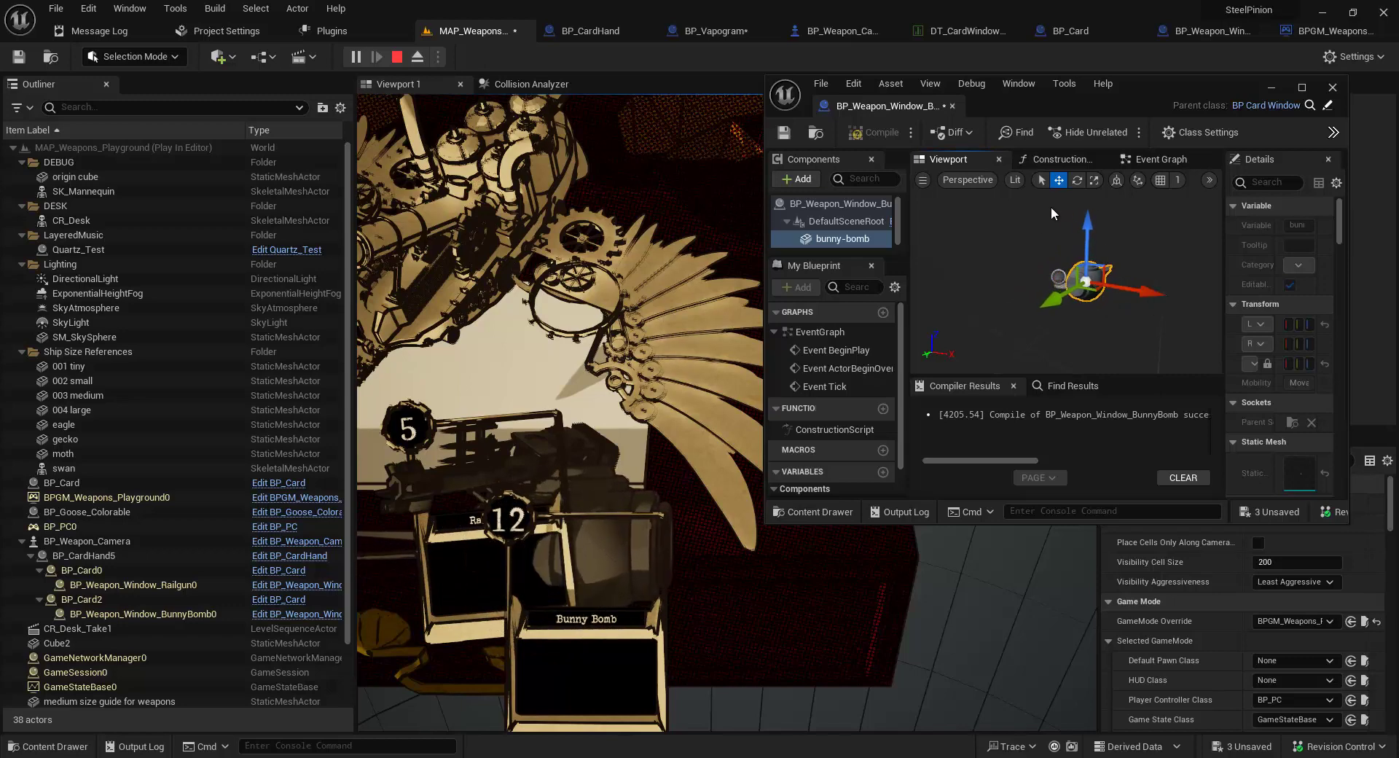
left_click(1076, 179)
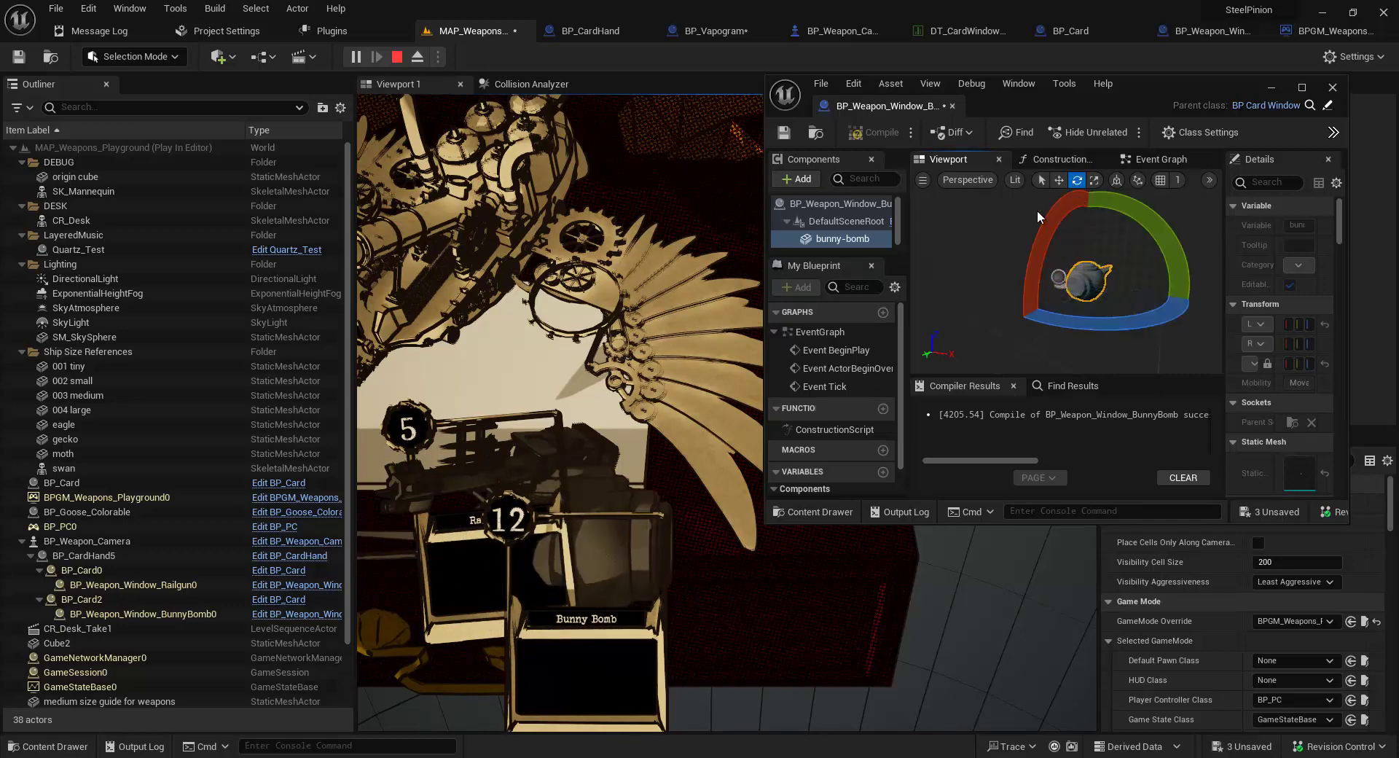
left_click_drag(1043, 216, 992, 399)
left_click_drag(1009, 299, 836, 290)
Step: Switch to world-space translation and shift the bunny-bomb mesh along Y and X over the card
key("w")
left_click_drag(1043, 301, 1081, 338)
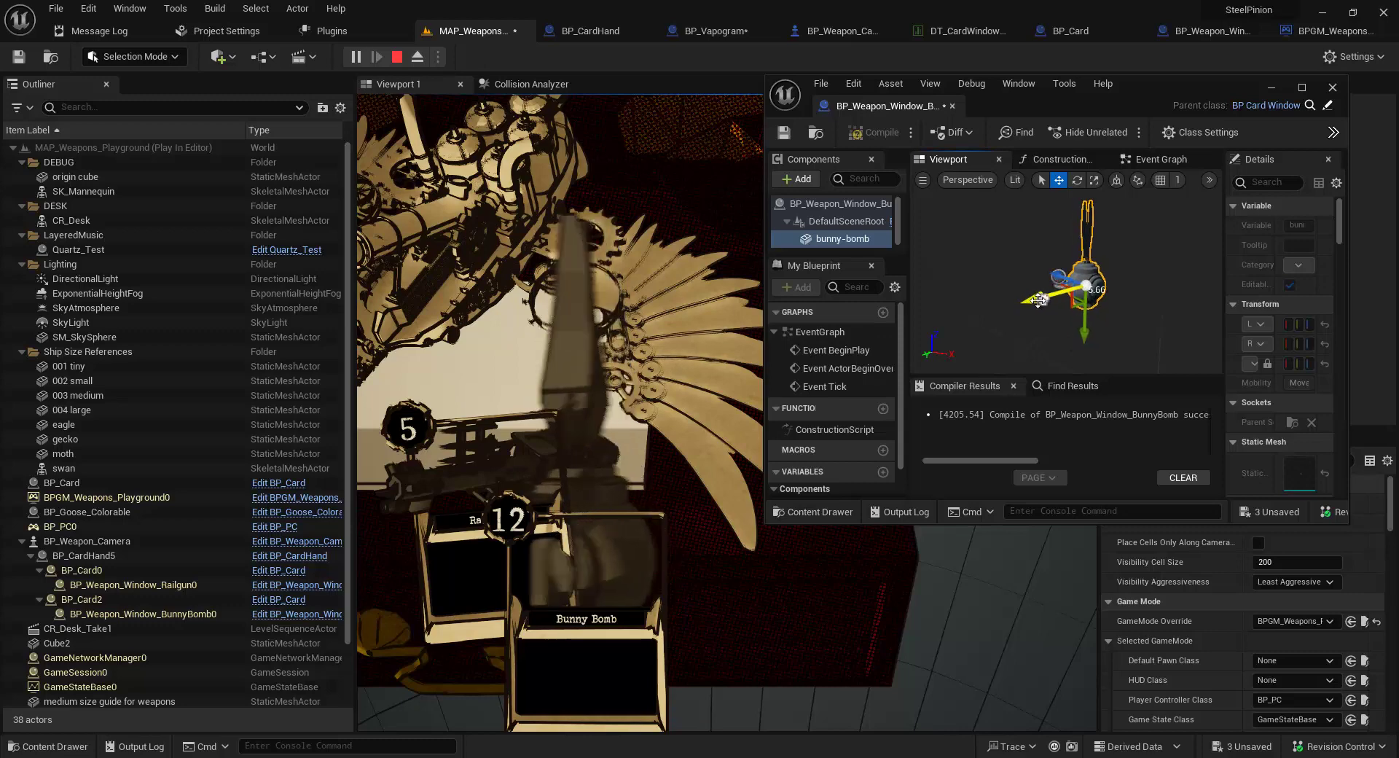
left_click(1117, 181)
left_click_drag(1048, 304, 1038, 310)
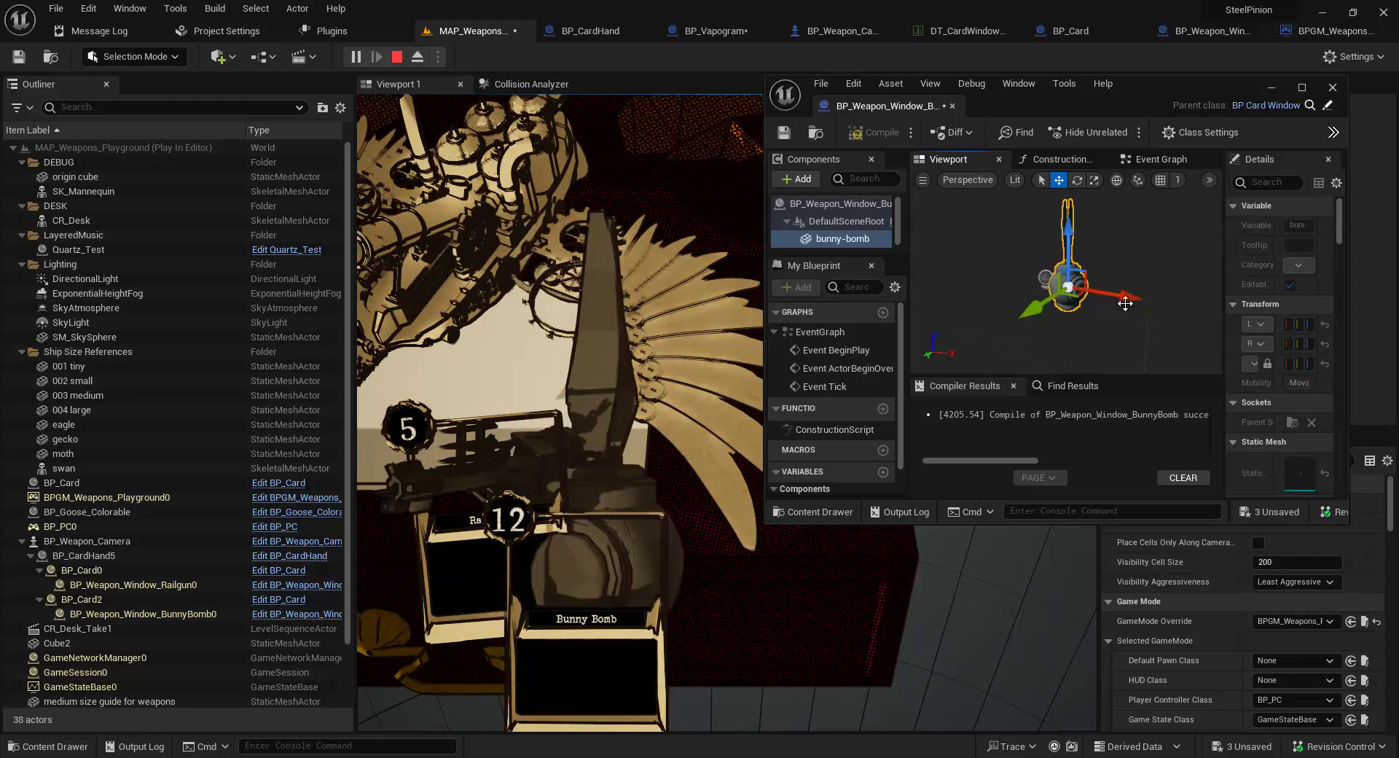
left_click_drag(1126, 299, 1282, 317)
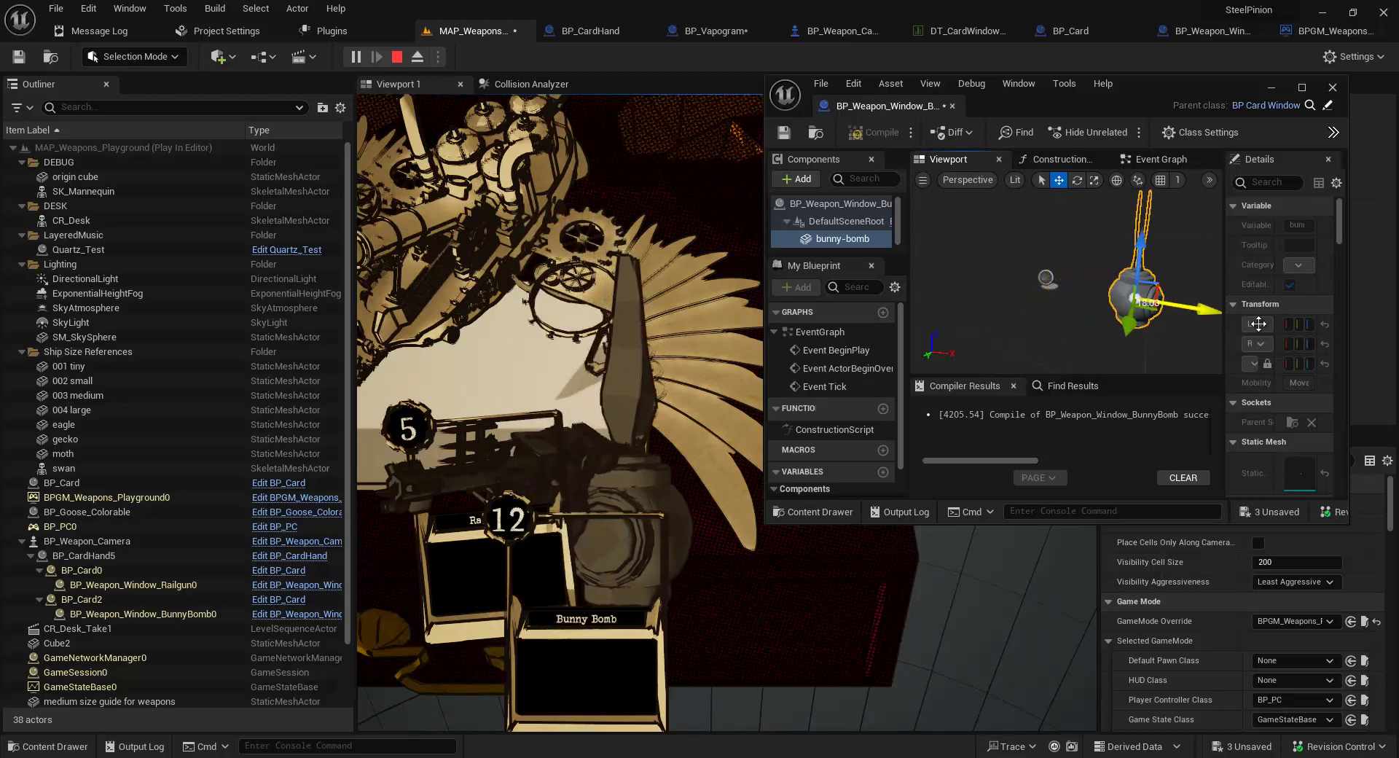
left_click_drag(1250, 324, 1130, 289)
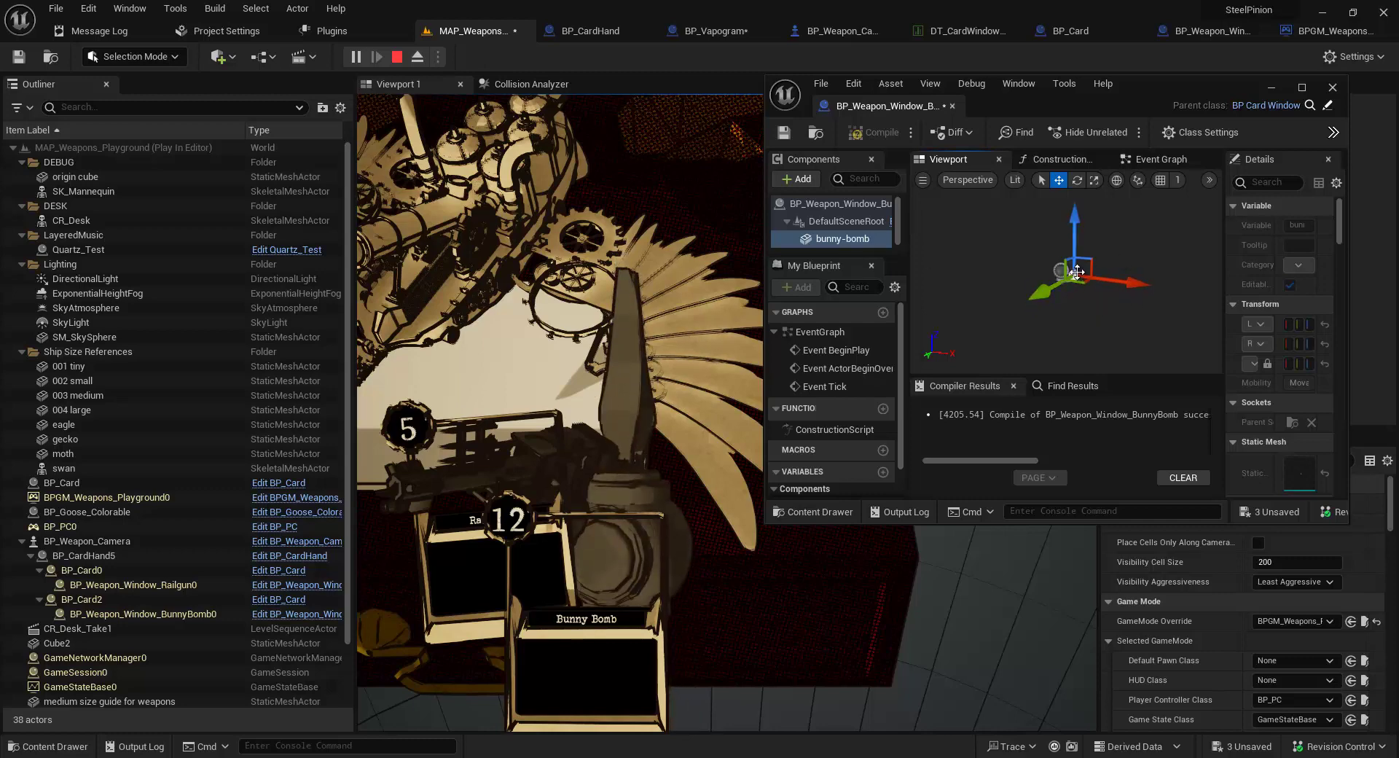
Step: Move the bunny-bomb mesh along Y and X and raise it above the card
key("r")
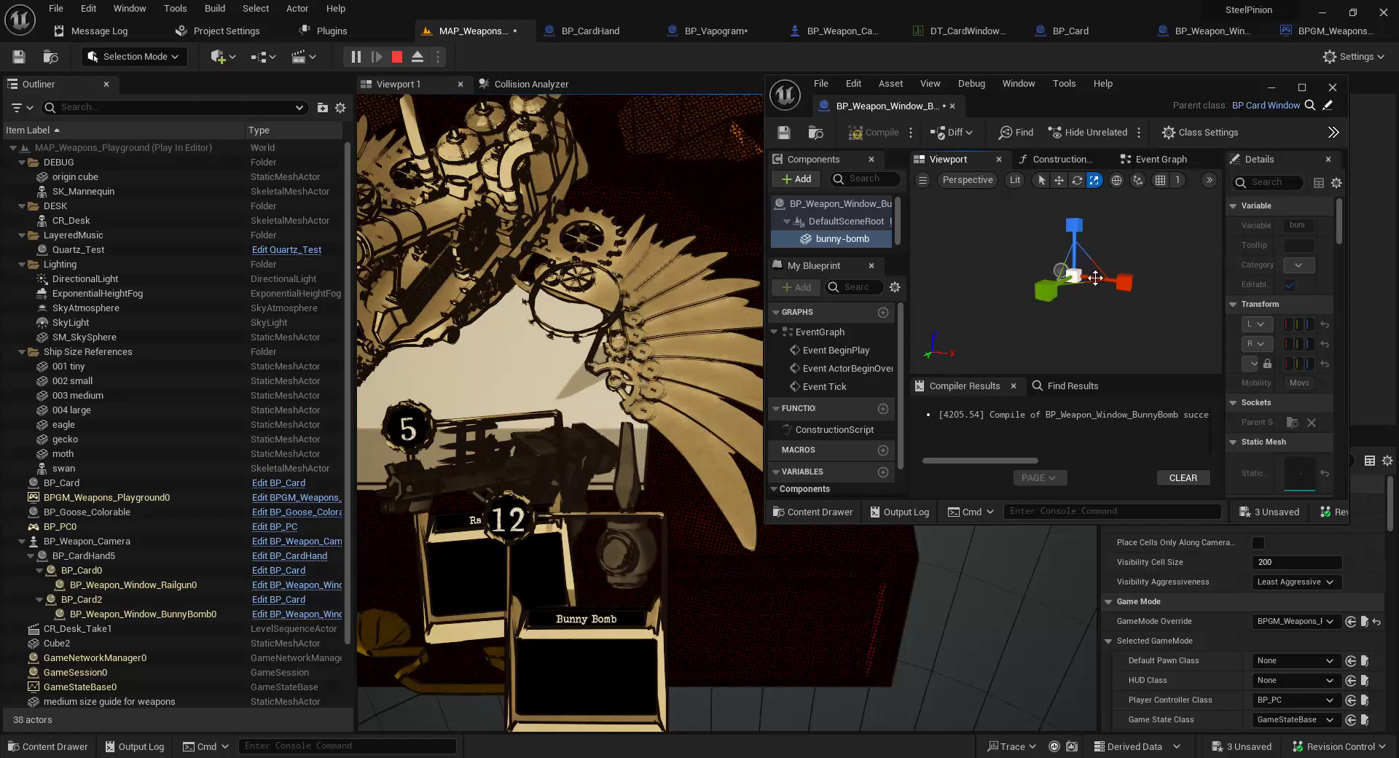
key("w")
left_click_drag(1034, 292, 1038, 302)
left_click_drag(1139, 285, 1122, 285)
left_click_drag(1066, 219, 1067, 216)
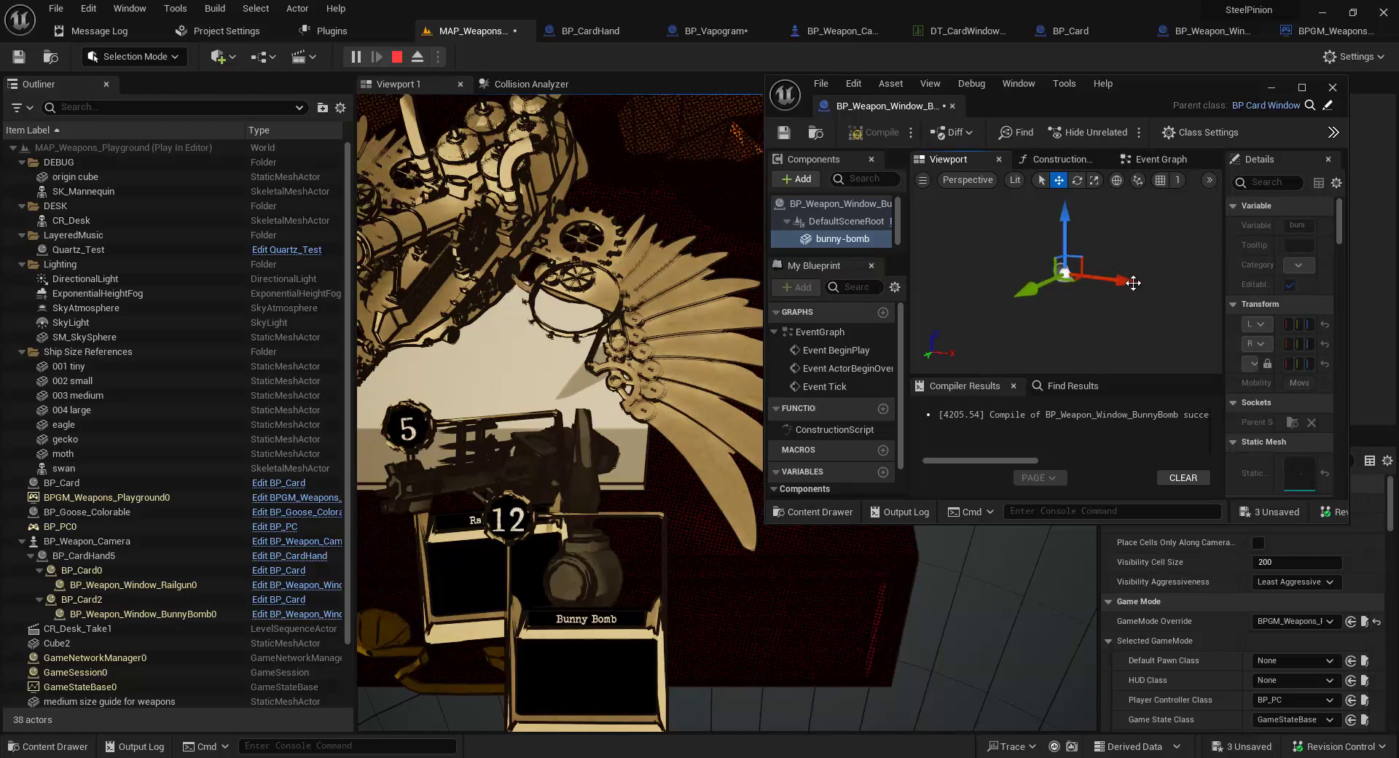
Step: Tilt the bunny-bomb mesh about 14 degrees, nudge it along Y, and save the blueprint
key("e")
left_click_drag(1065, 266, 1137, 268)
key("w")
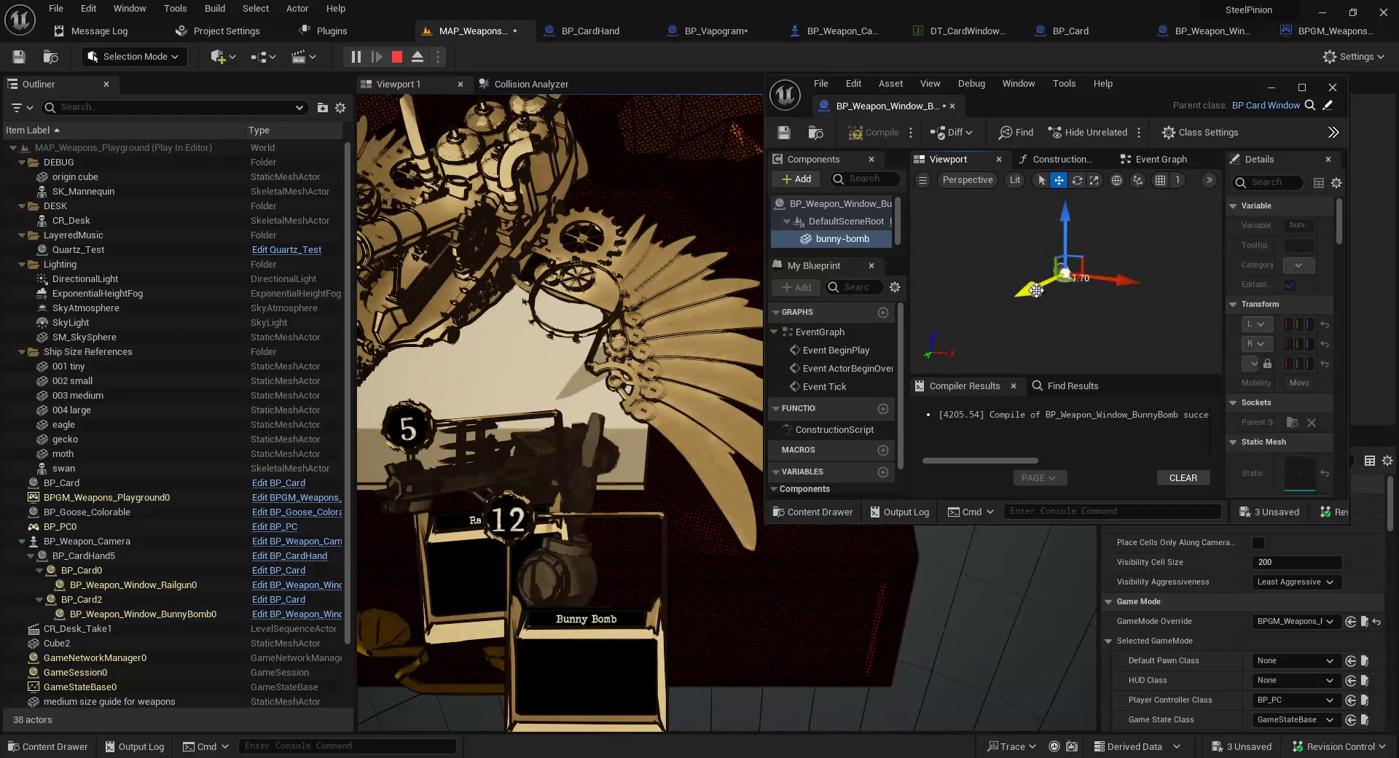
left_click_drag(1035, 290, 1034, 290)
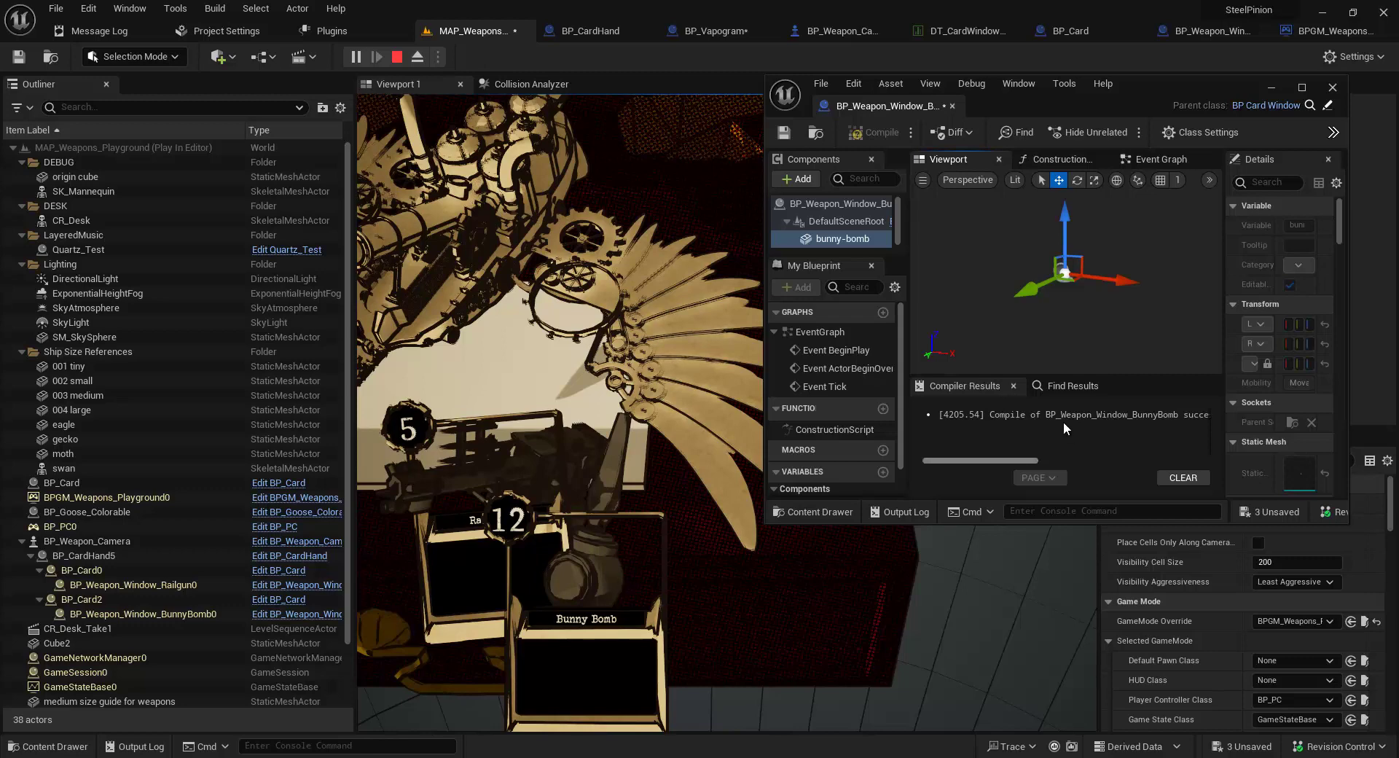
left_click_drag(1034, 293, 1035, 286)
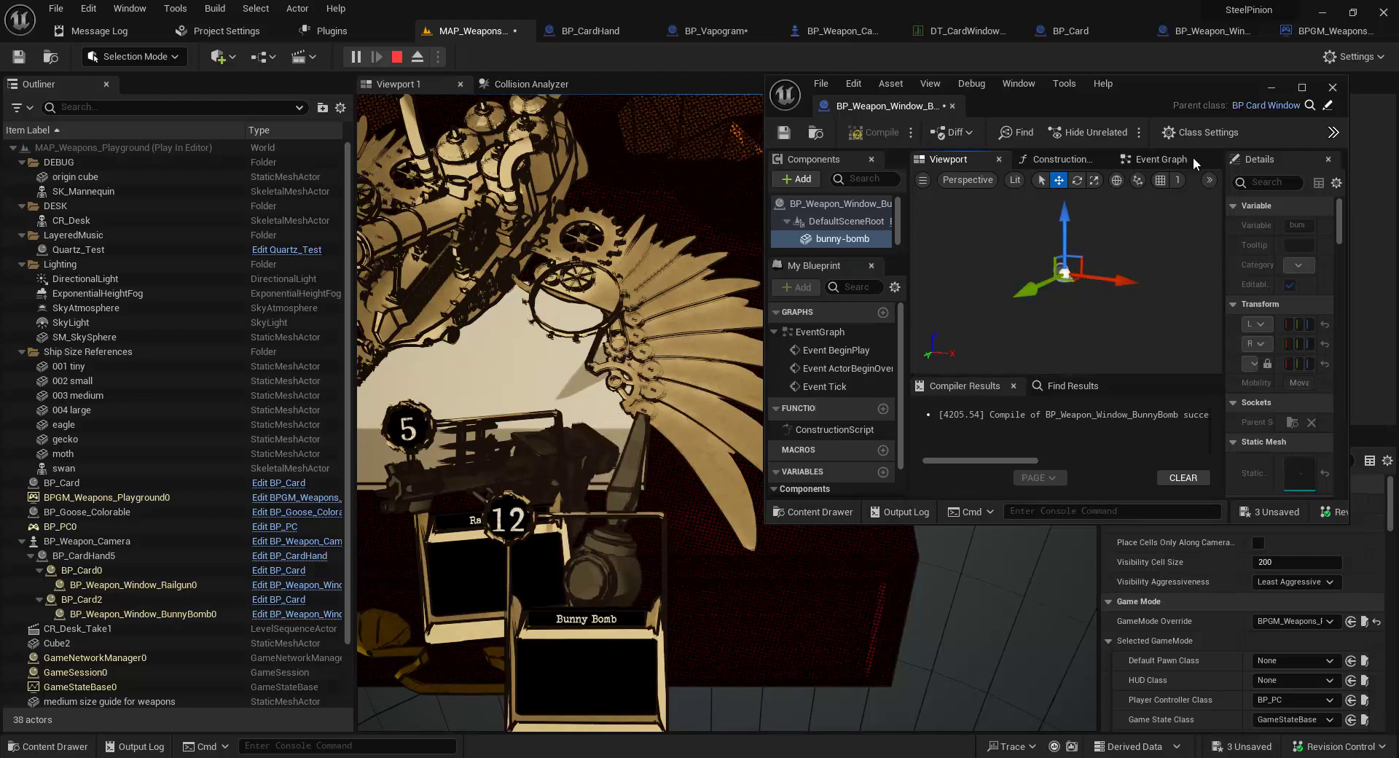
left_click(784, 135)
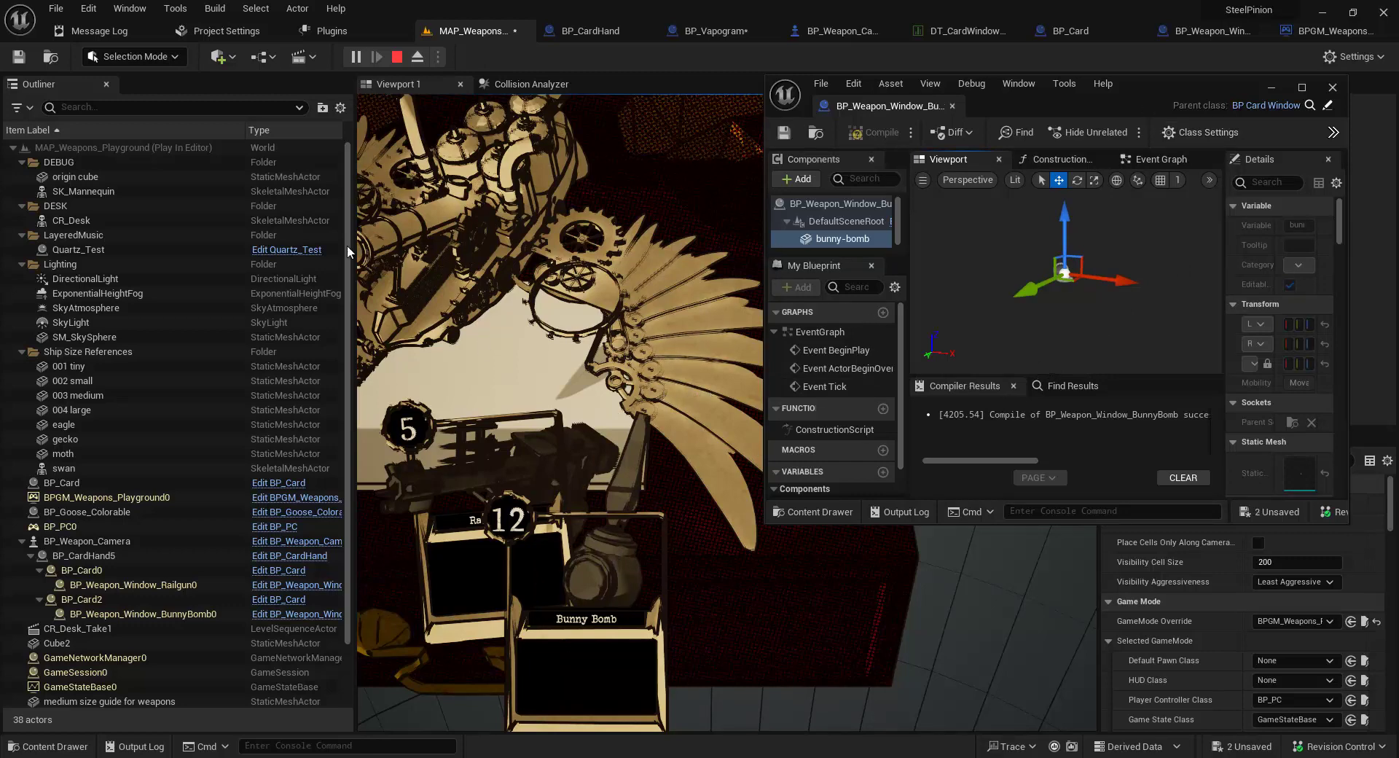